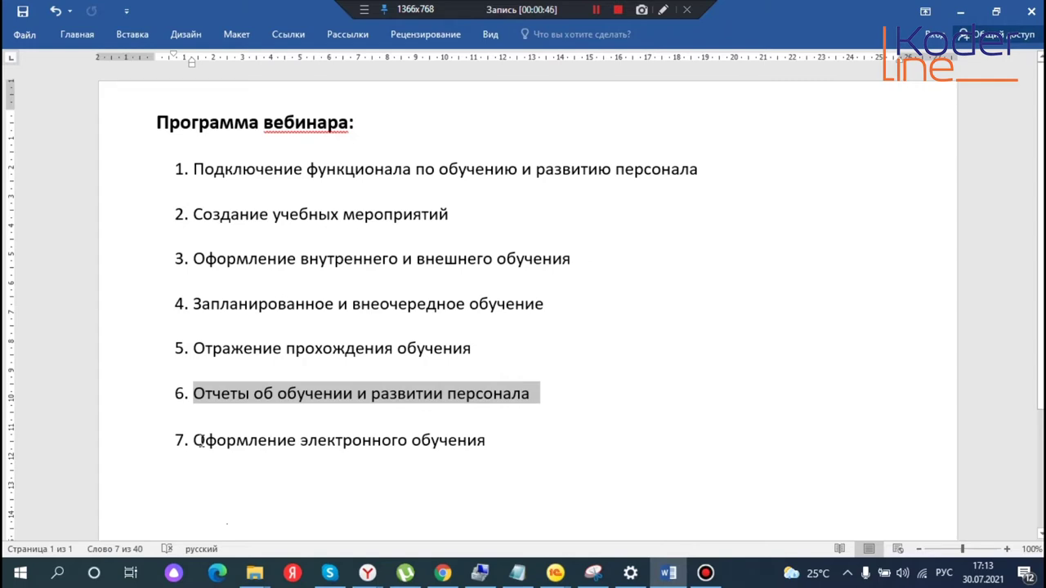
Switch to 1C Зарплата и управление персоналом КОРП and review the Обучение и развитие options in the personnel management settings
click(555, 573)
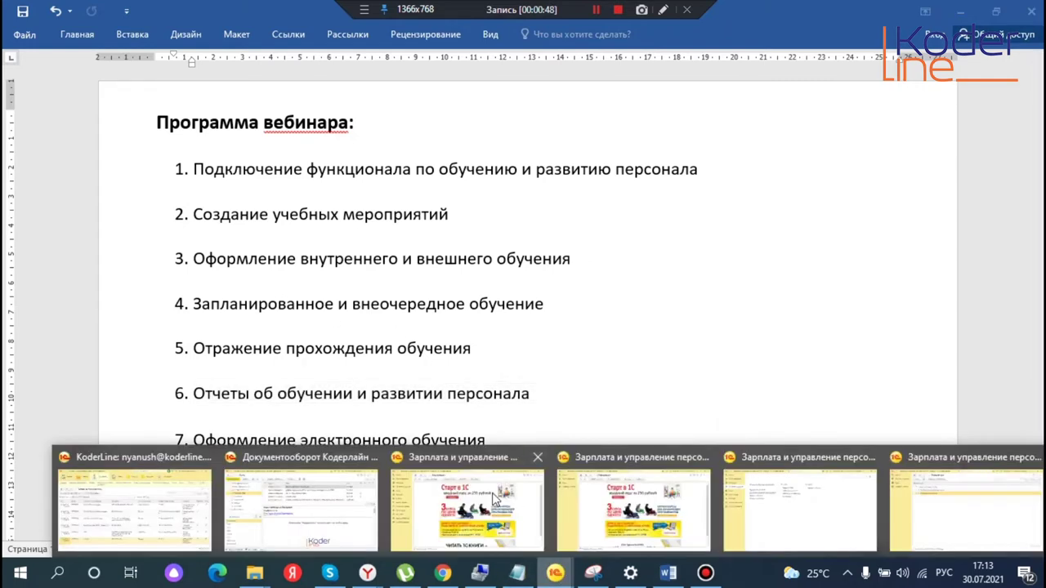
click(460, 508)
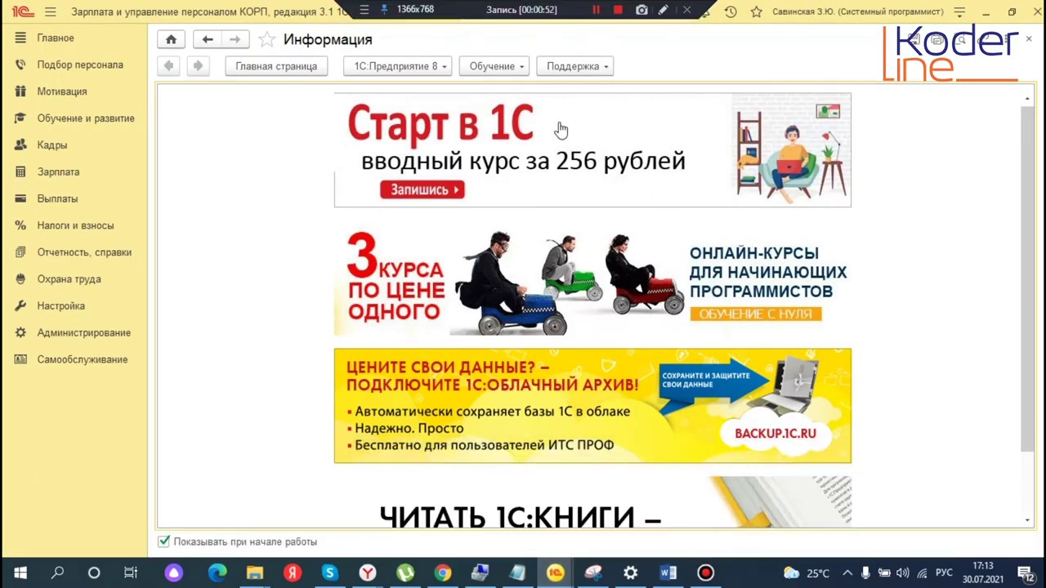
click(69, 310)
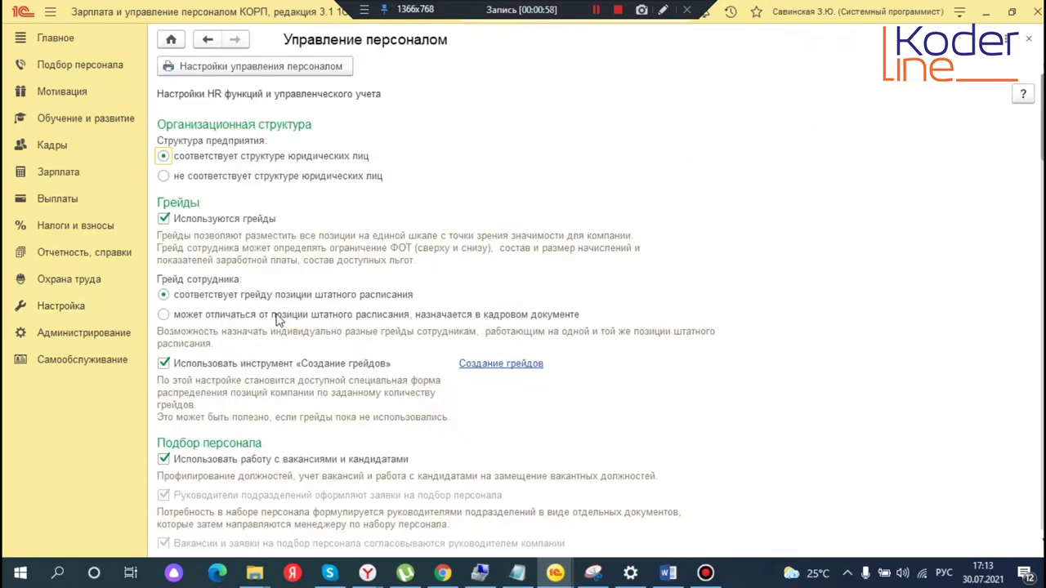
scroll(281, 326, down, 5)
scroll(282, 325, down, 10)
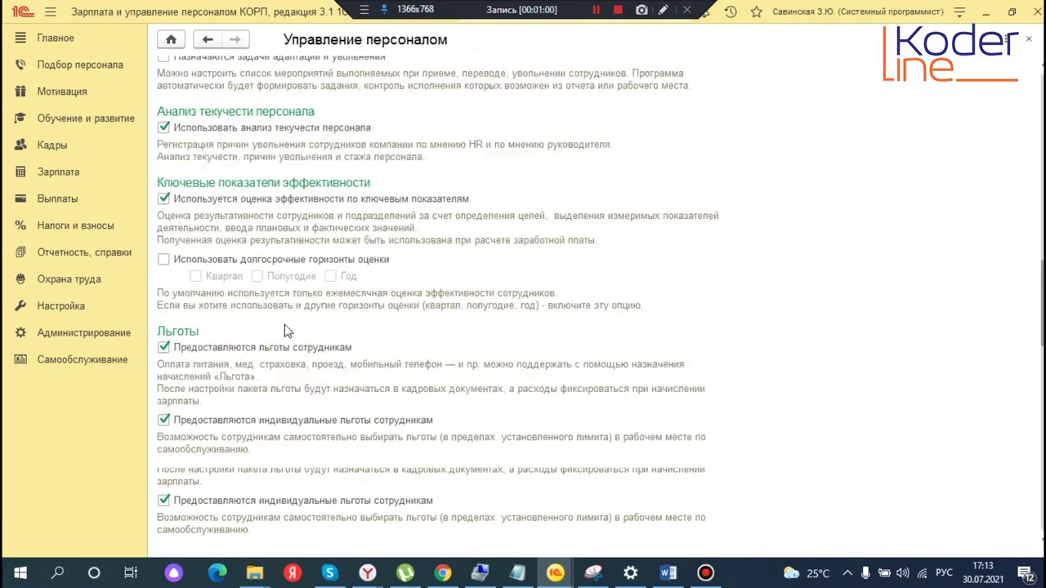
scroll(285, 331, down, 3)
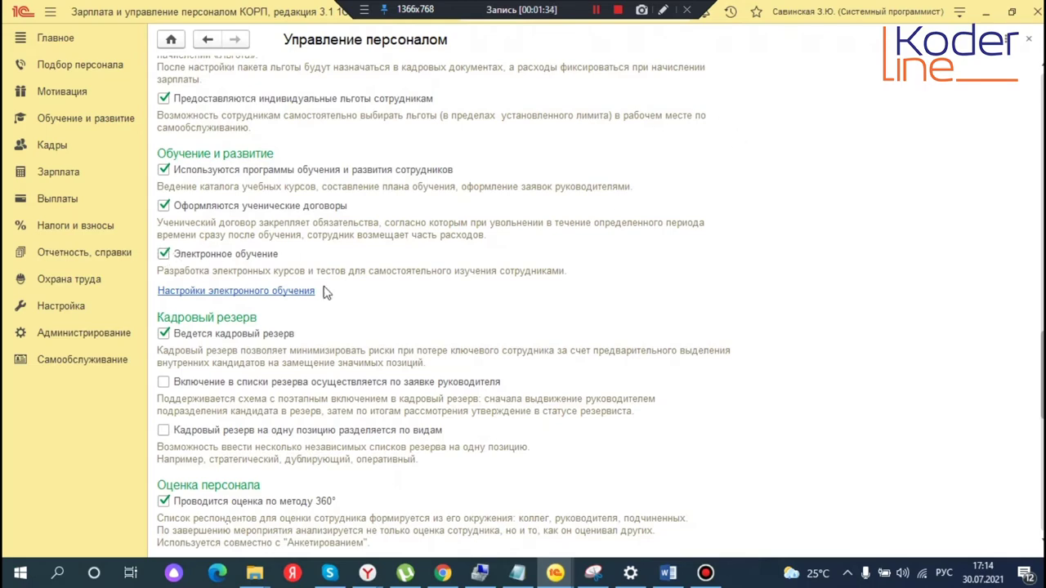
click(1028, 39)
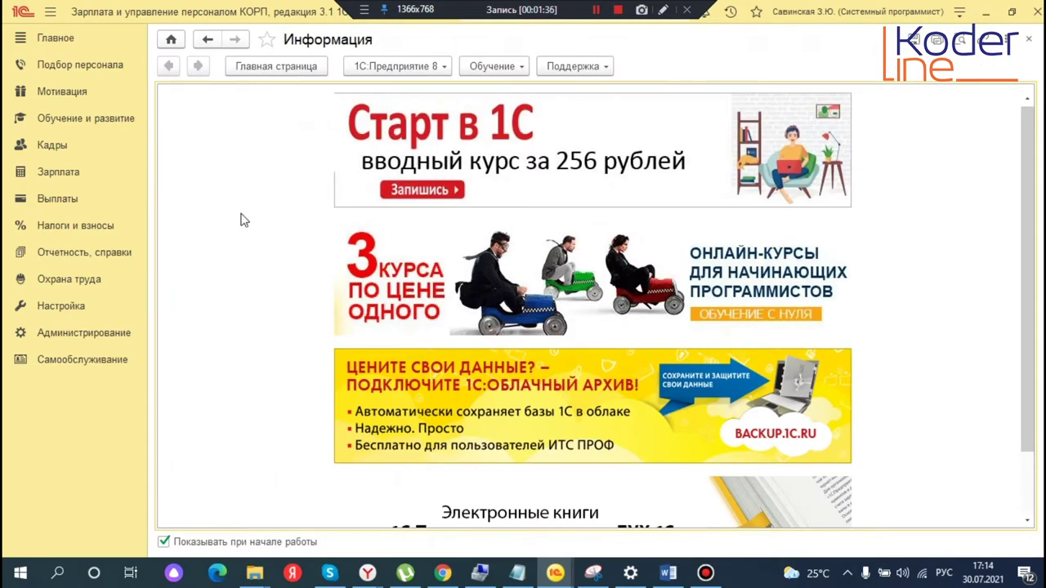
Review the Отпуска and Учет отсутствий options in the payroll settings' Настройка состава начислений и удержаний, and close it without changes
click(49, 306)
click(235, 108)
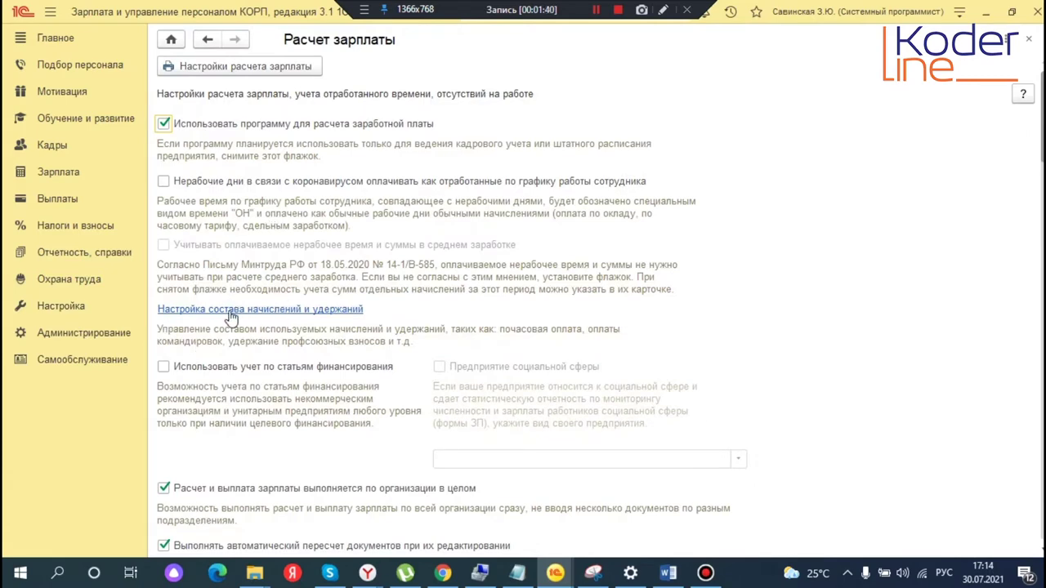
click(231, 311)
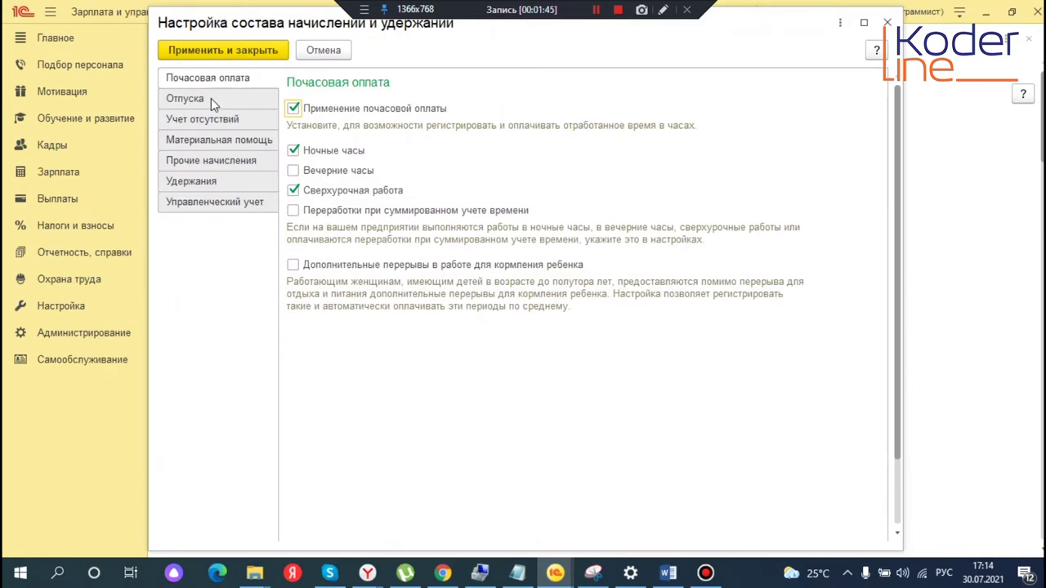
click(211, 98)
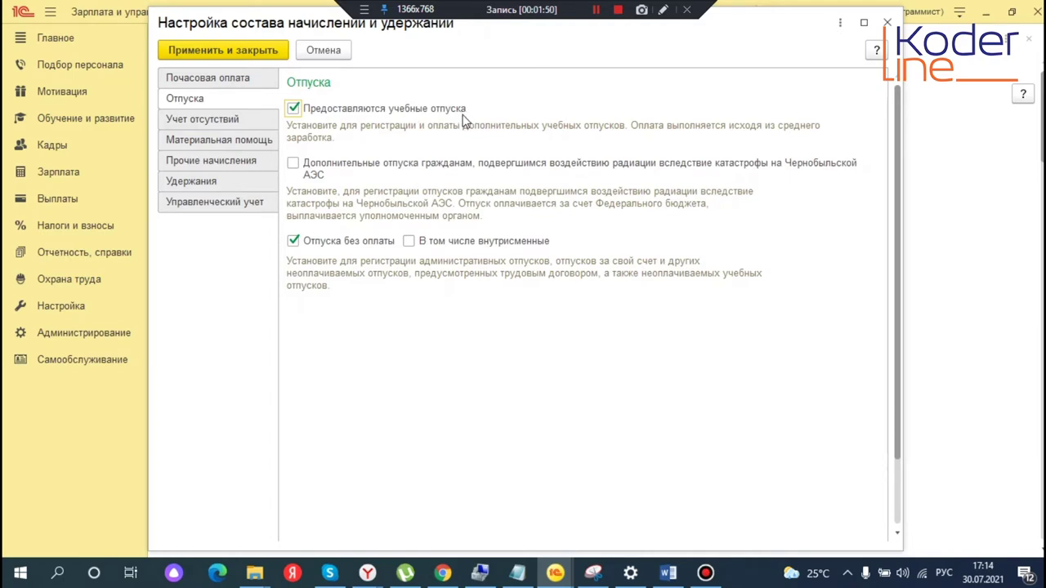
click(210, 120)
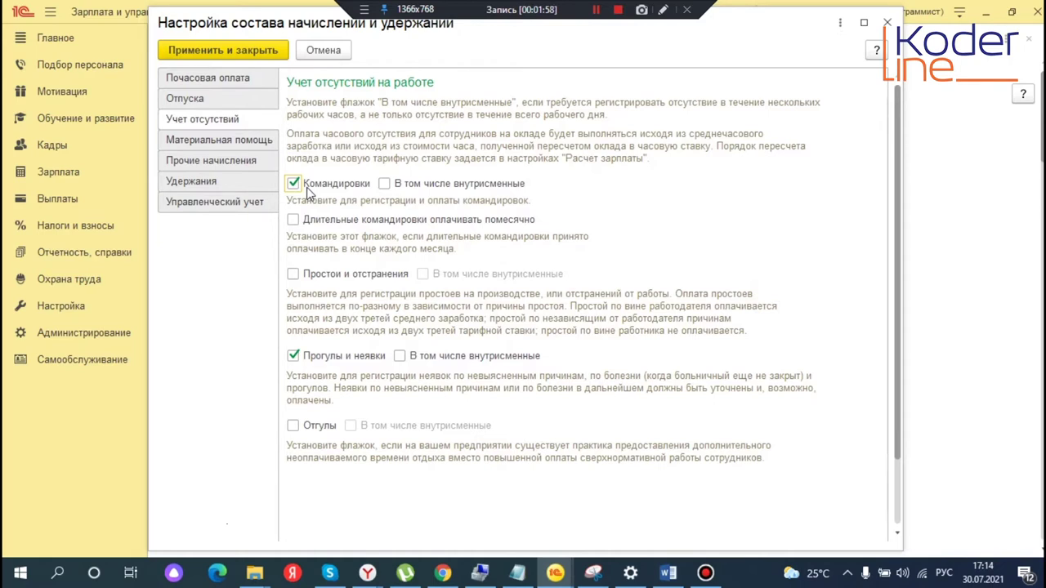
click(886, 23)
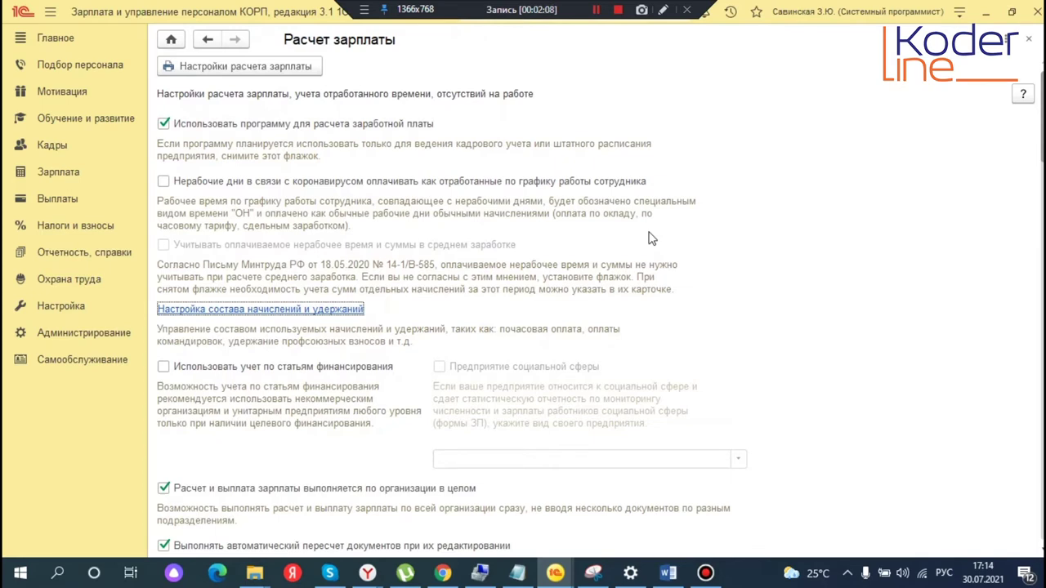
Open the Виды обучения list and examine its predefined and user-added training types
click(86, 121)
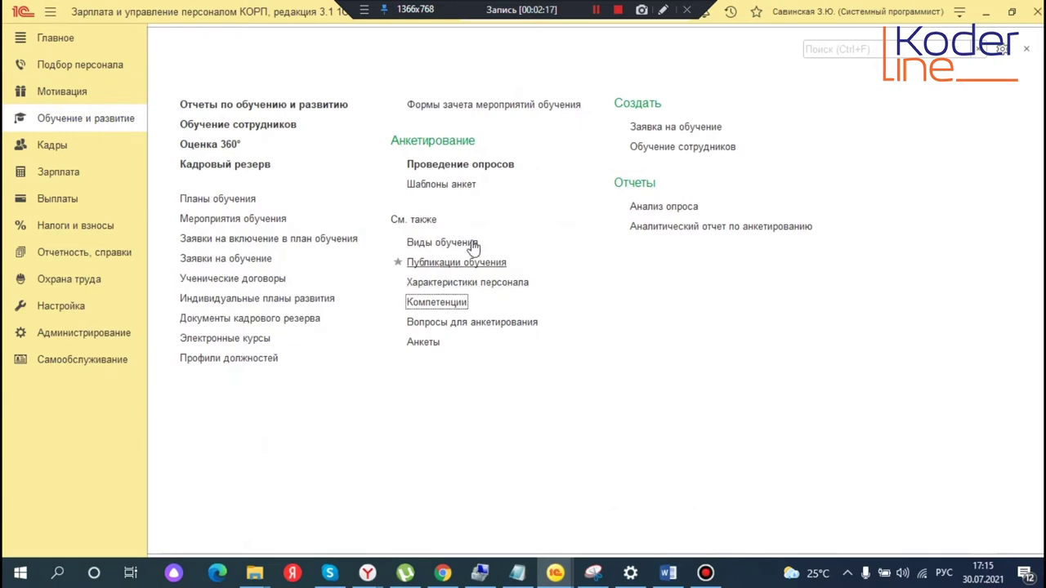
click(423, 247)
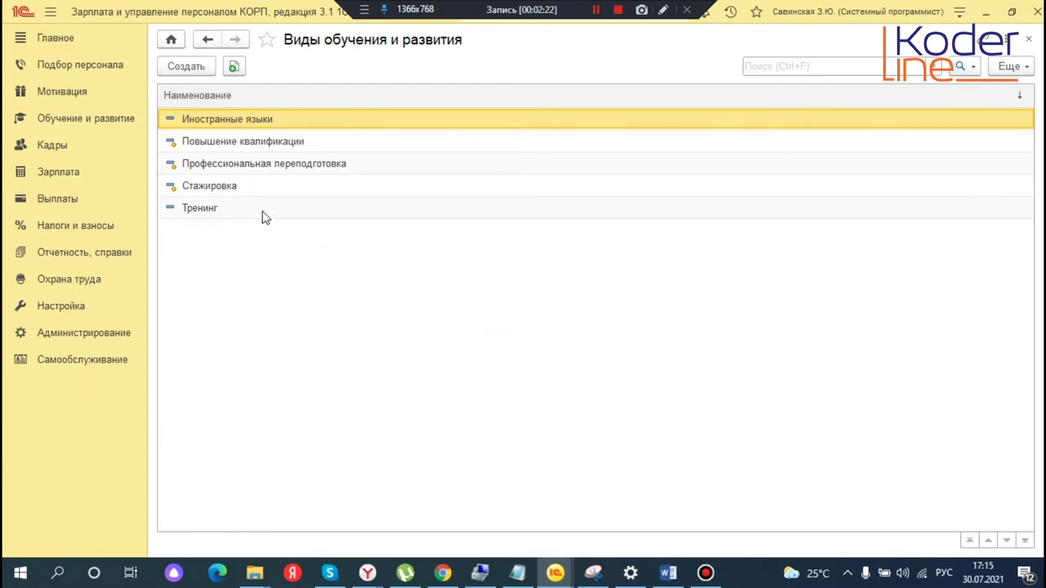
click(272, 140)
click(303, 169)
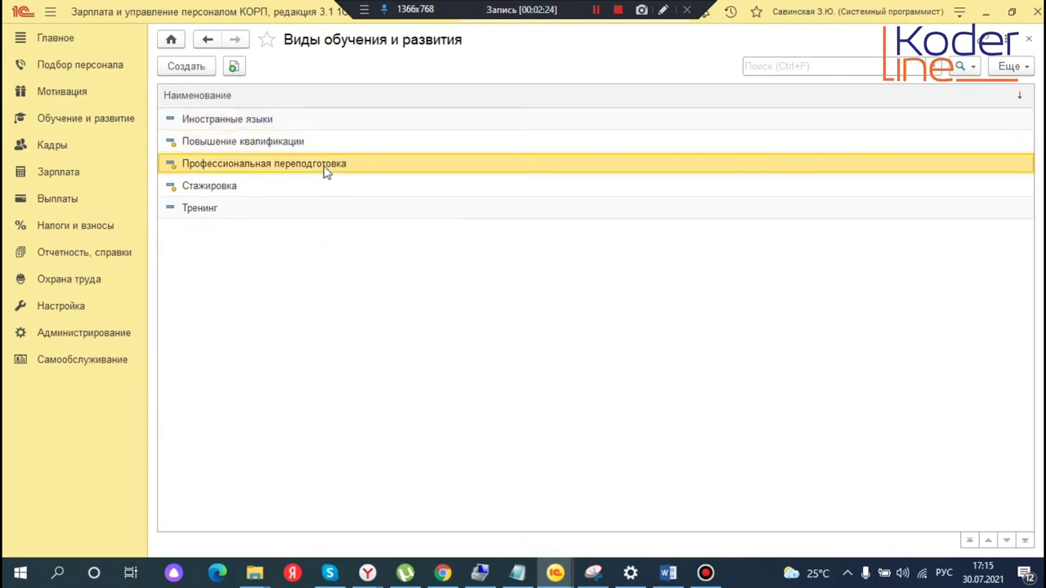
click(229, 188)
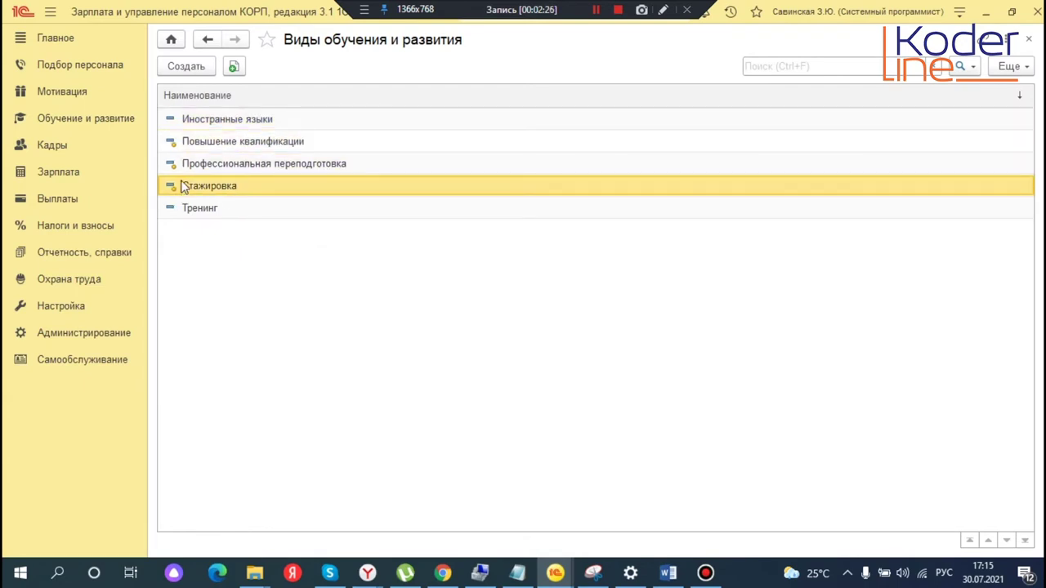
click(224, 145)
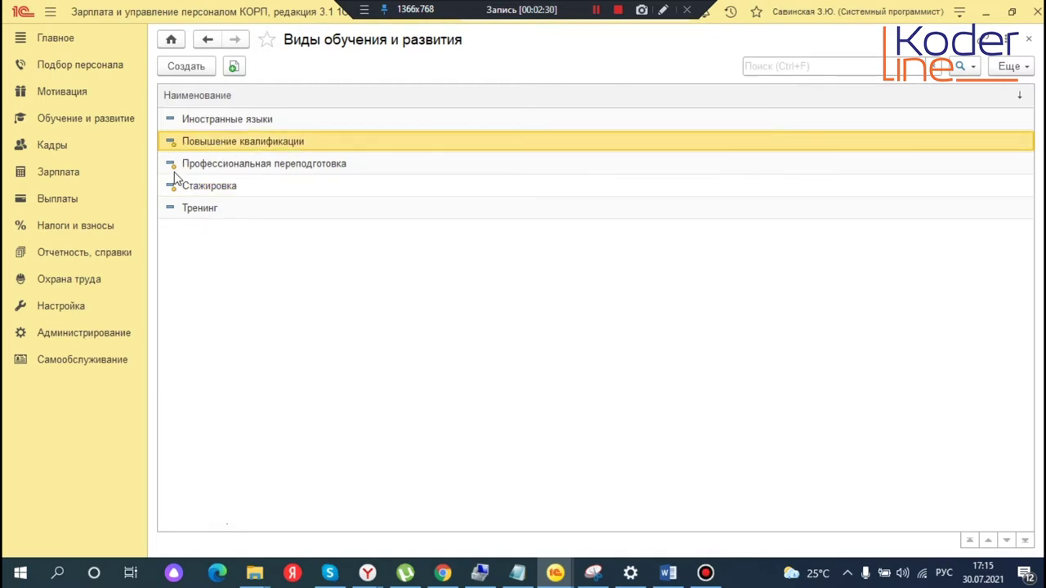
click(232, 124)
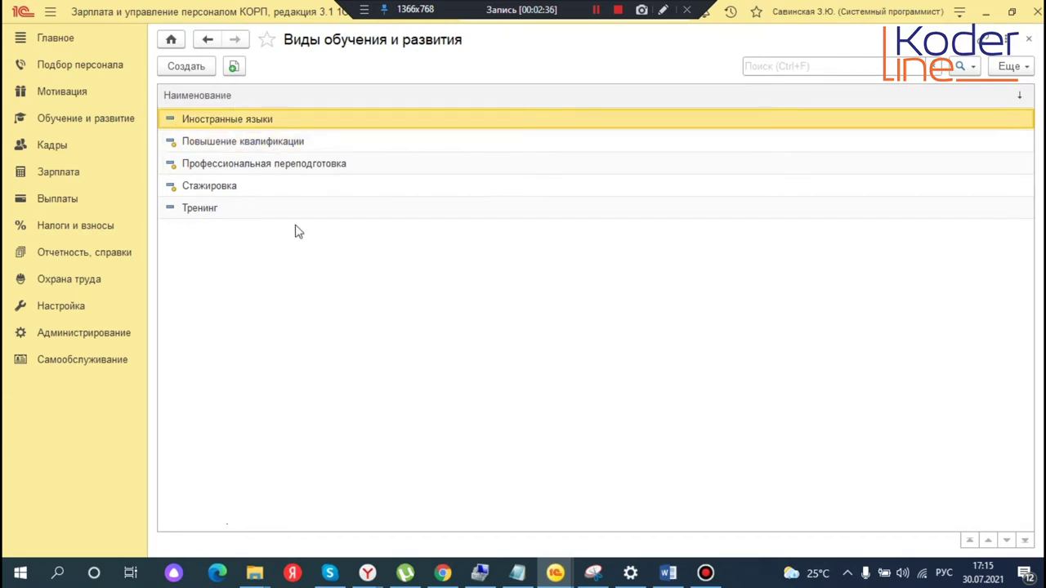
click(211, 213)
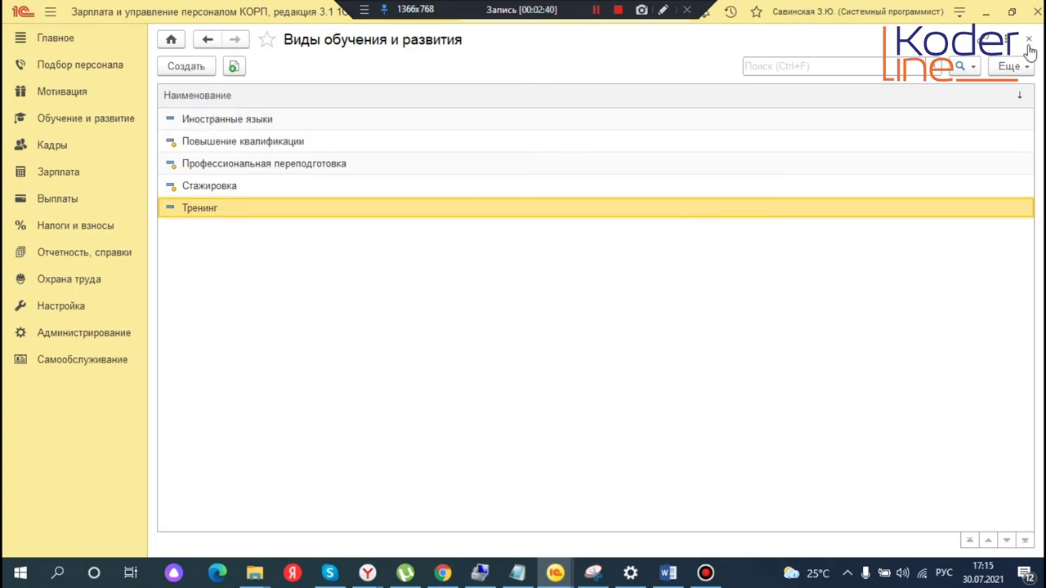
click(258, 122)
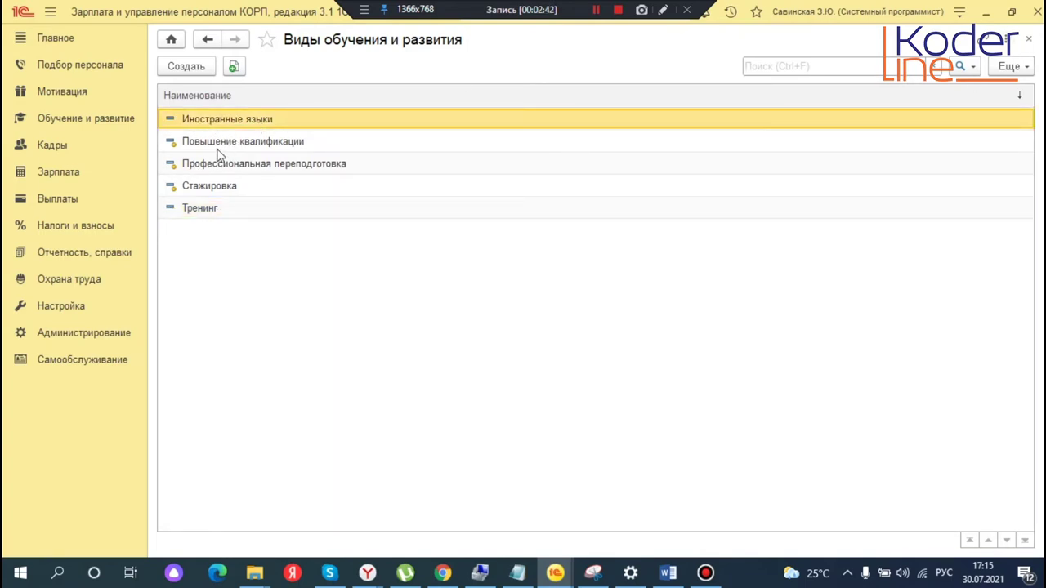
click(222, 147)
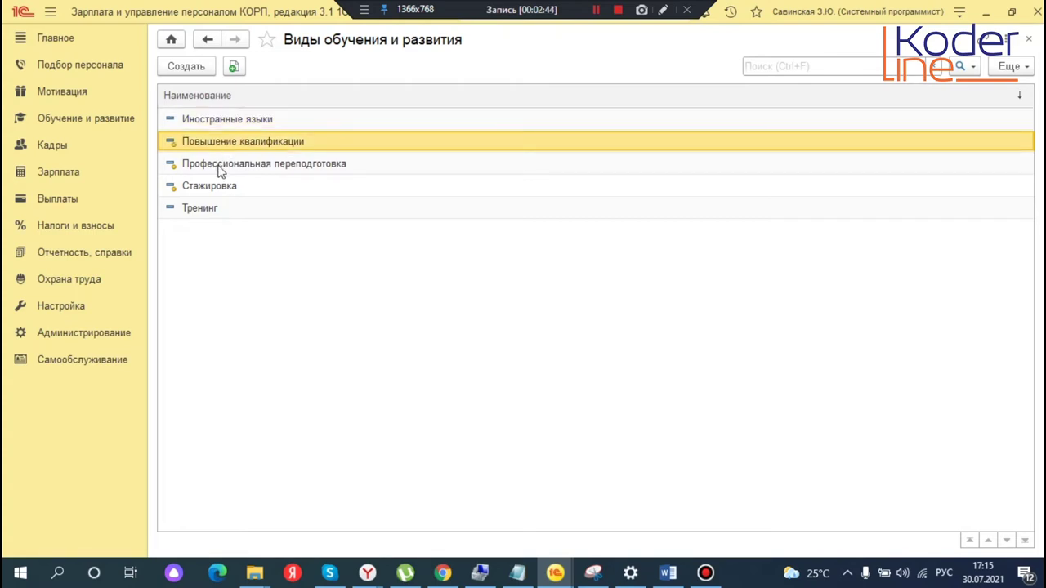
click(221, 167)
Try to mark the predefined training type Стажировка for deletion
click(219, 190)
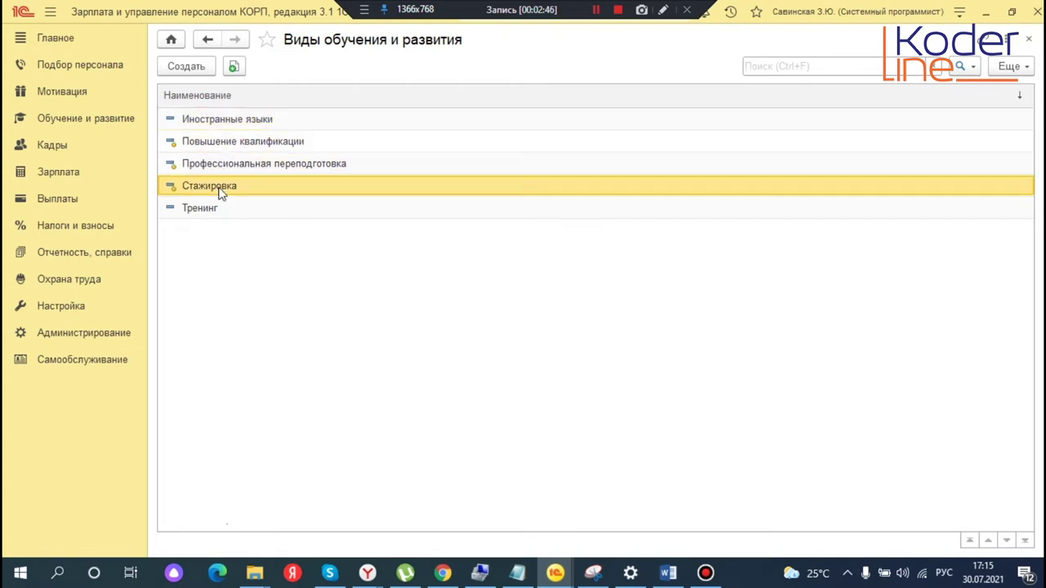
key(Delete)
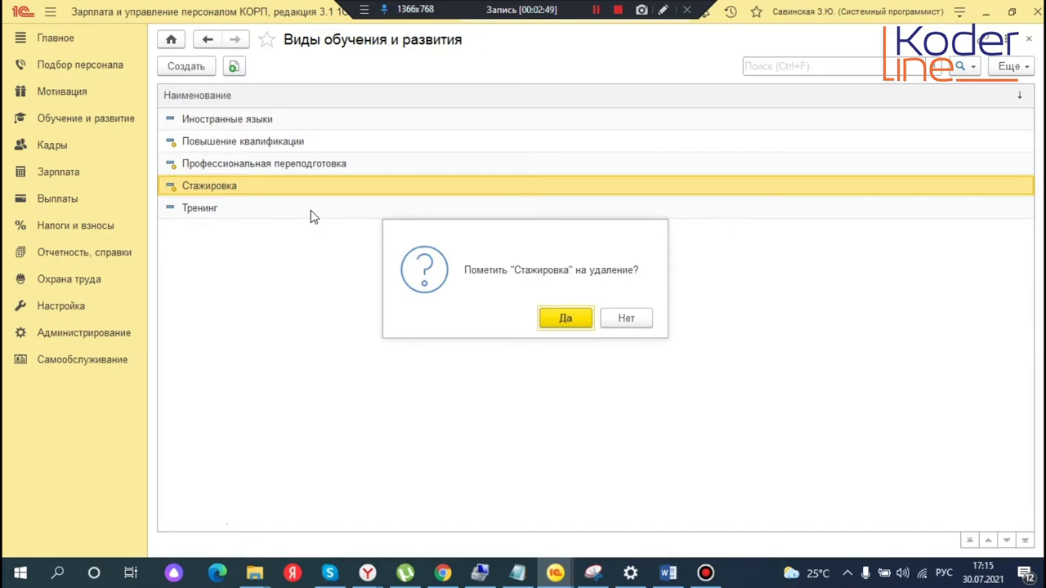
key(Return)
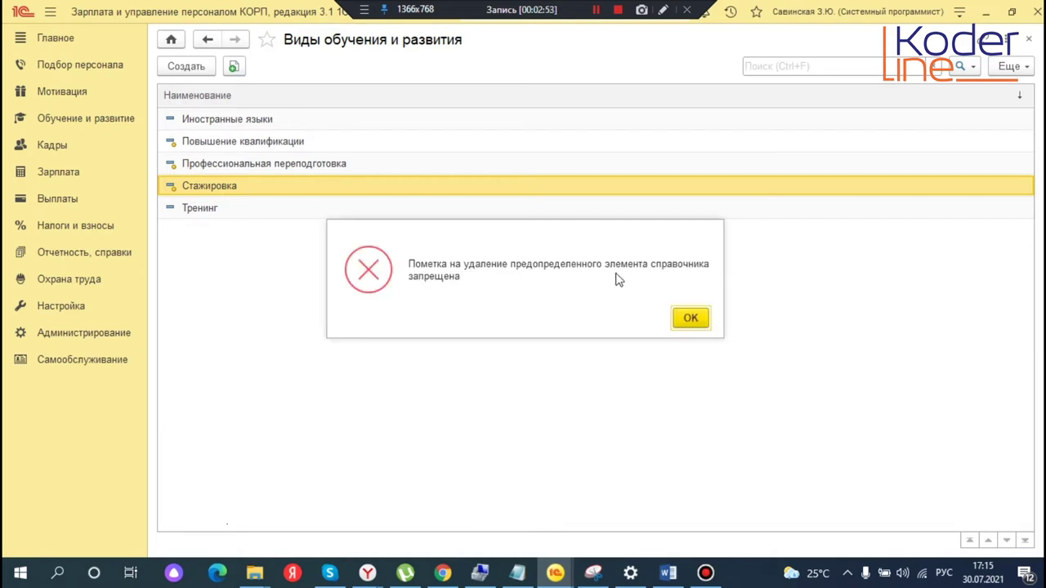
click(692, 320)
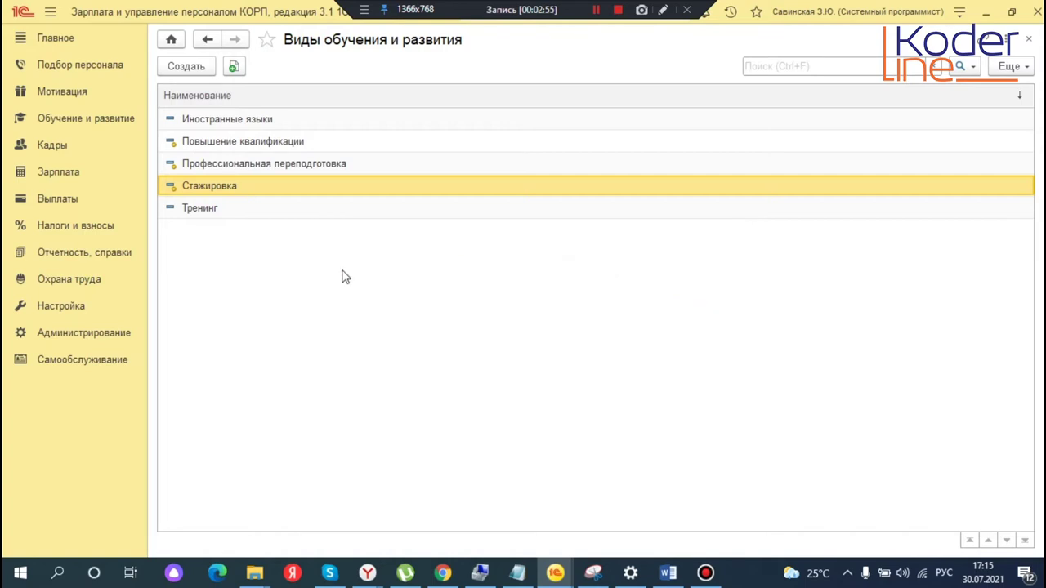
Open the Стажировка training type to check its editable name, and close it and the training types list without changes
right_click(235, 184)
click(298, 237)
click(479, 304)
double_click(486, 303)
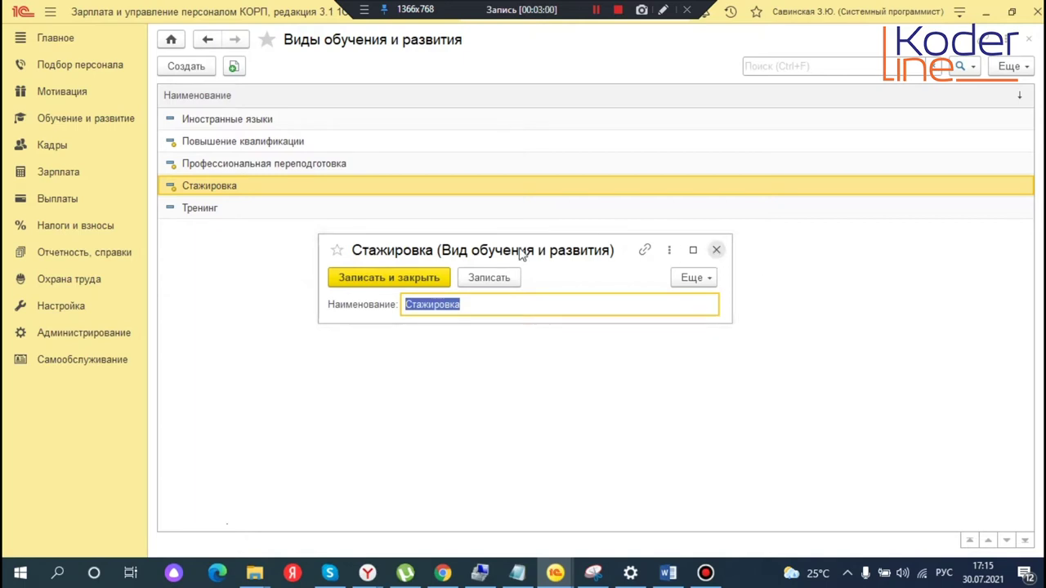
click(716, 249)
click(1028, 39)
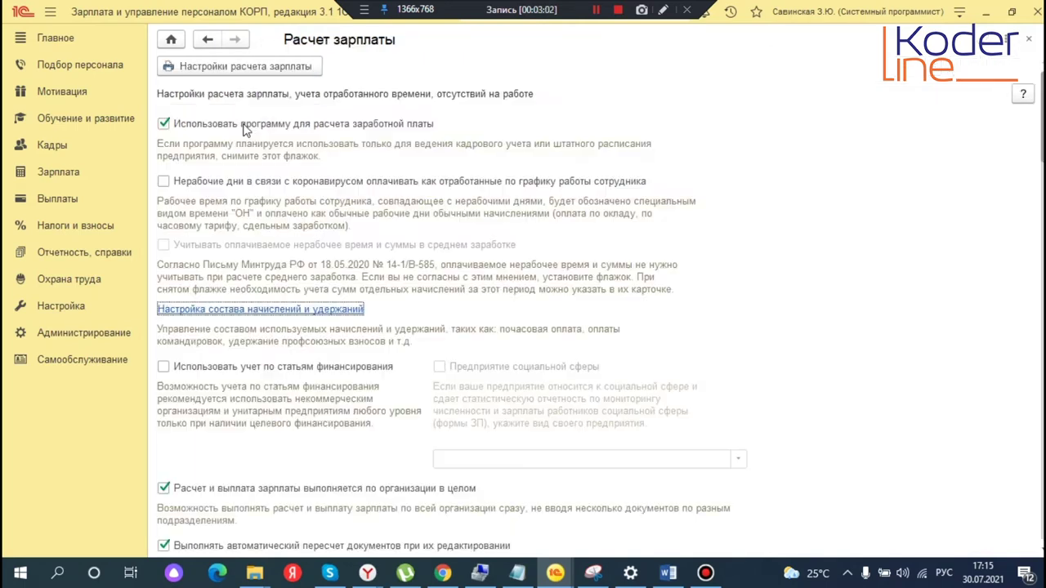
Open the Компетенции list and look through the competencies in the Психологическое тестирование group
click(86, 118)
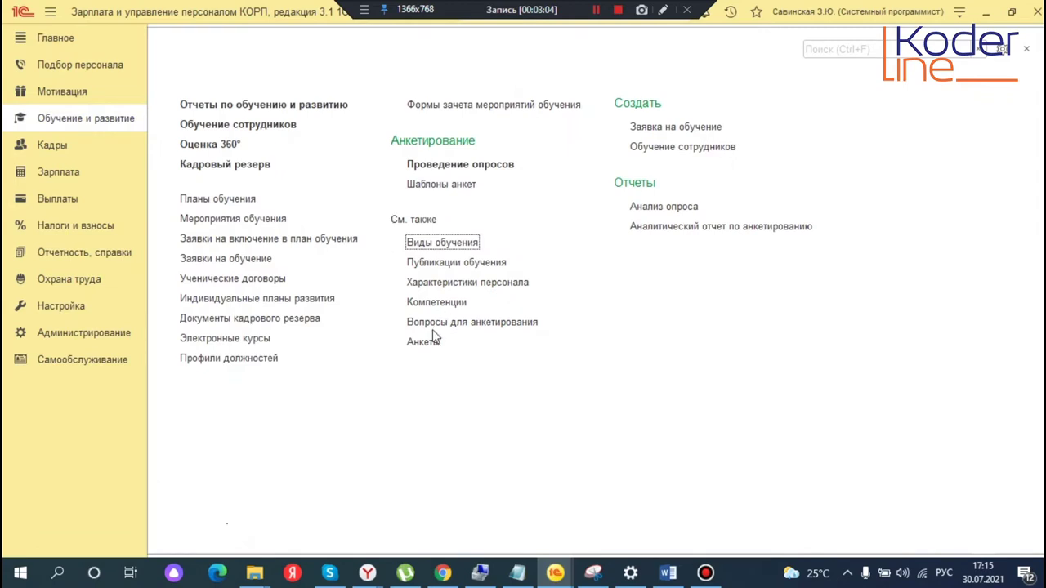
click(451, 302)
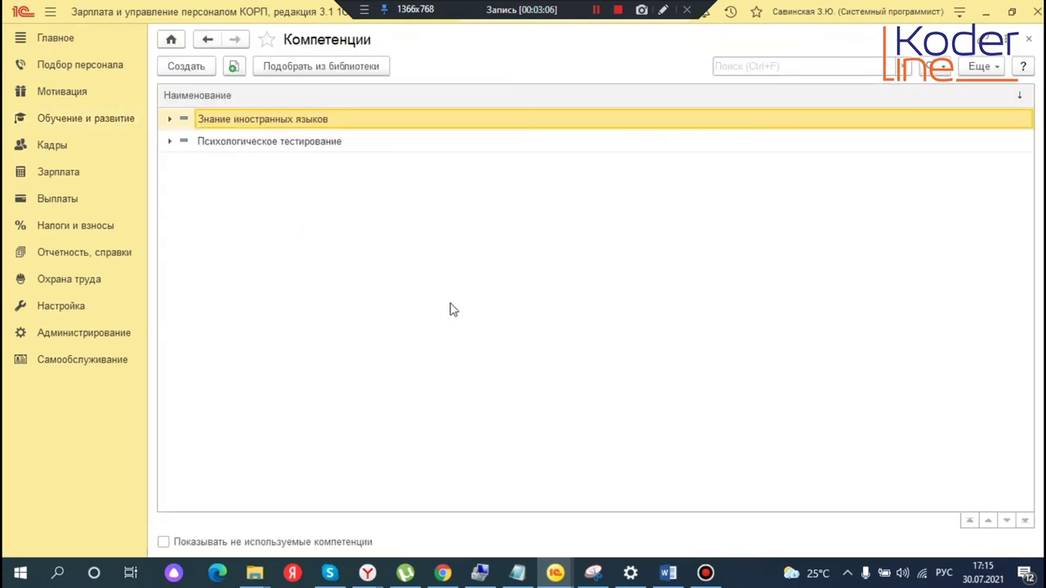
click(169, 141)
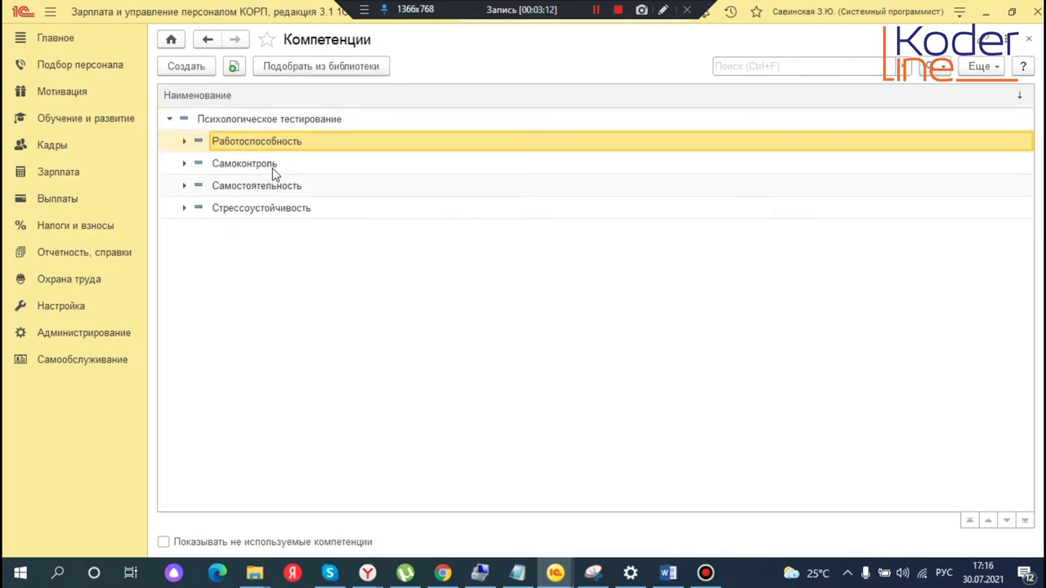
click(271, 167)
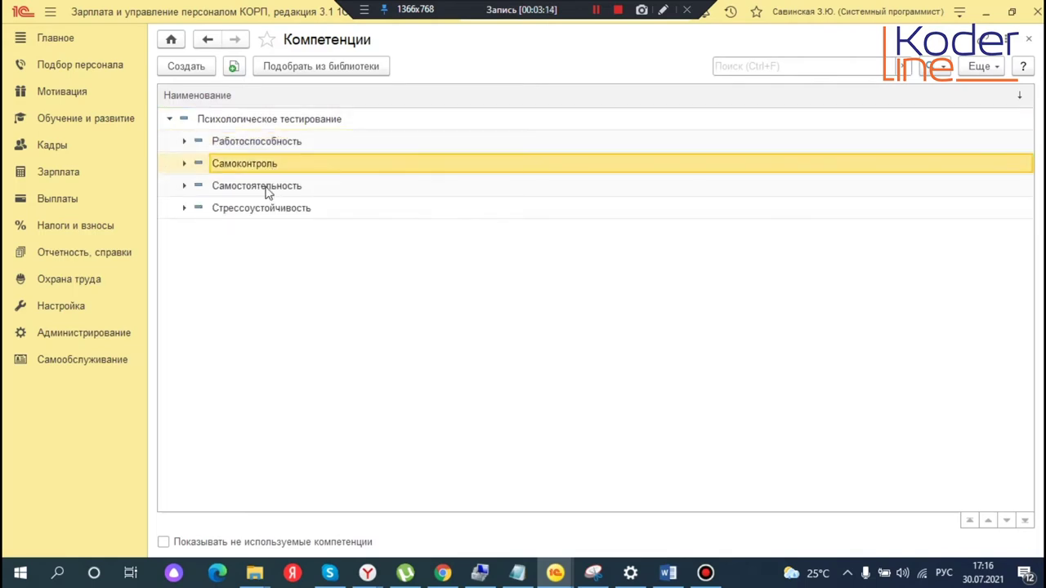
click(265, 187)
click(277, 210)
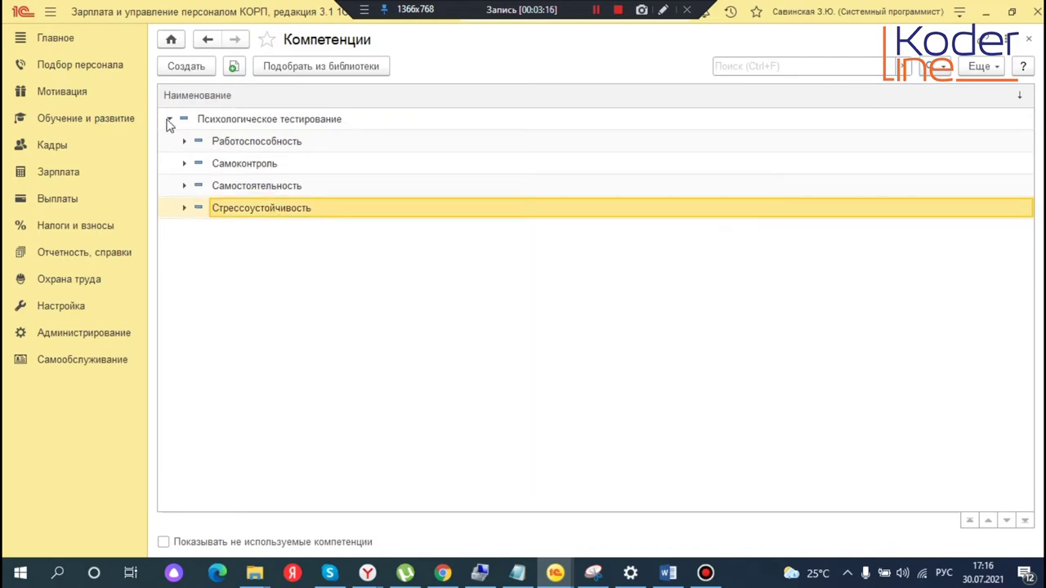
Open the competency Базовые знания английского языка from the Знание иностранных языков group and examine its characteristic and value
click(169, 120)
click(170, 121)
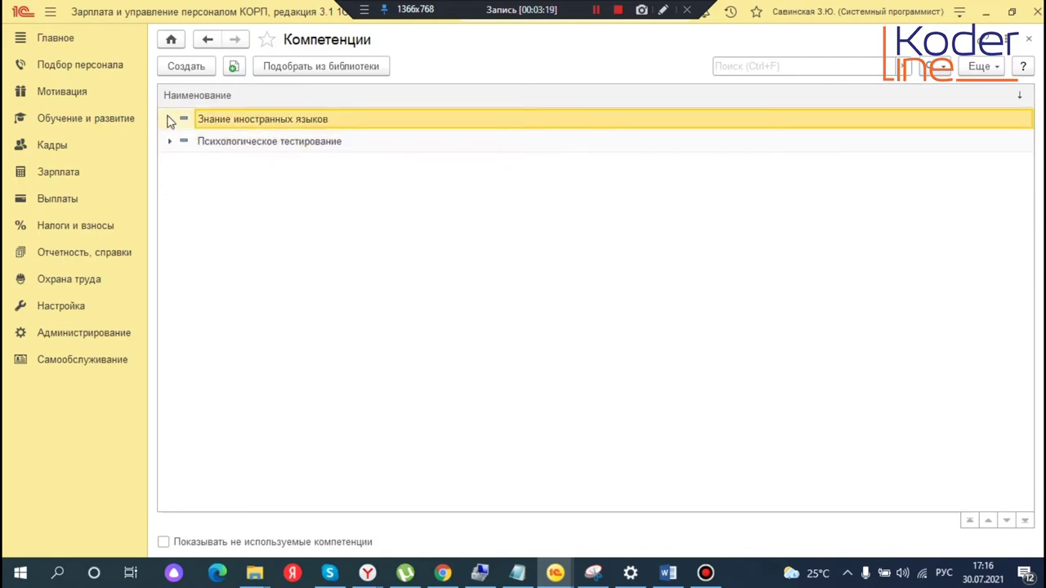
click(169, 120)
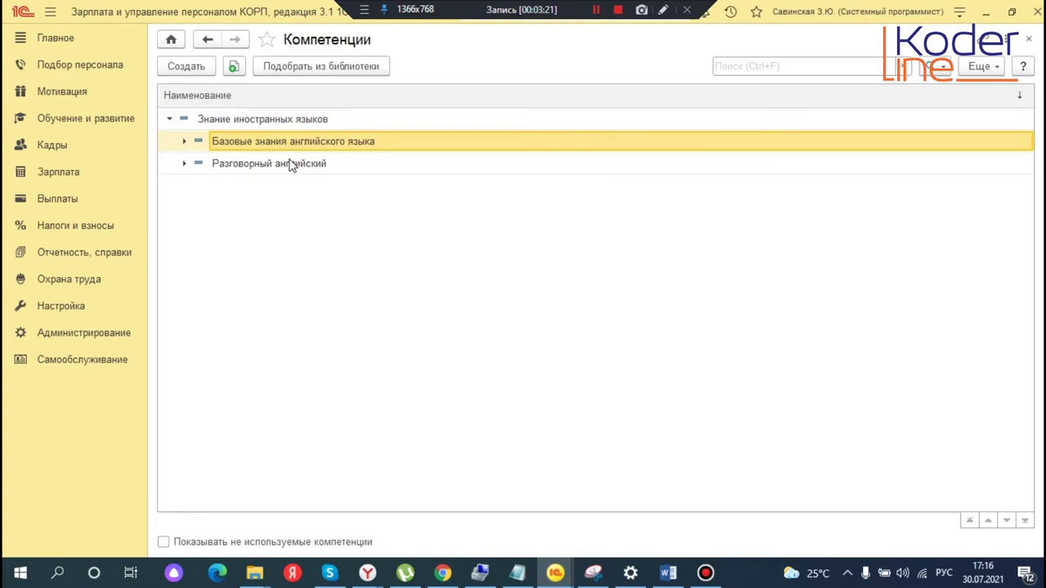
double_click(333, 143)
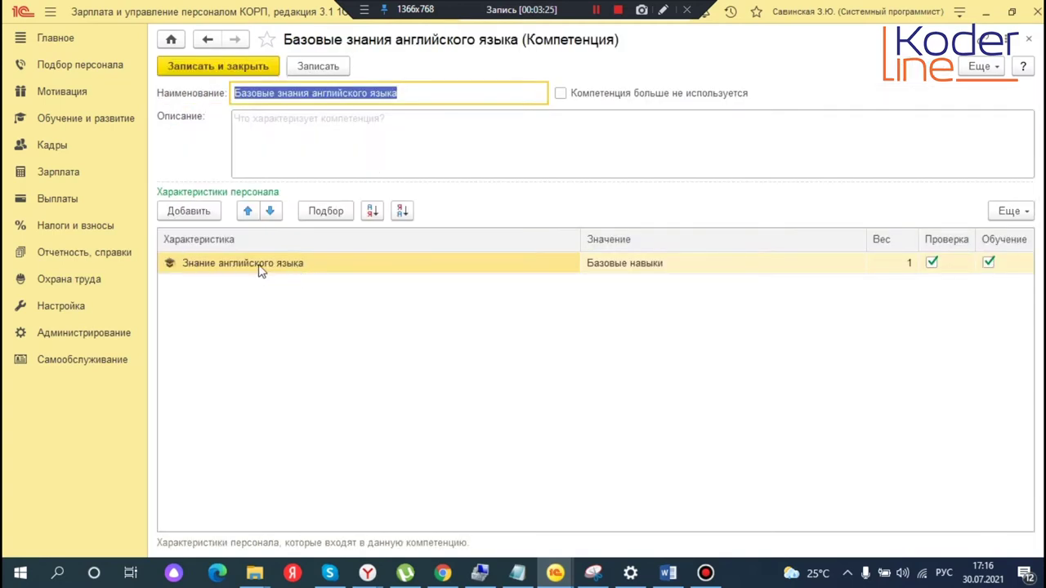
click(653, 268)
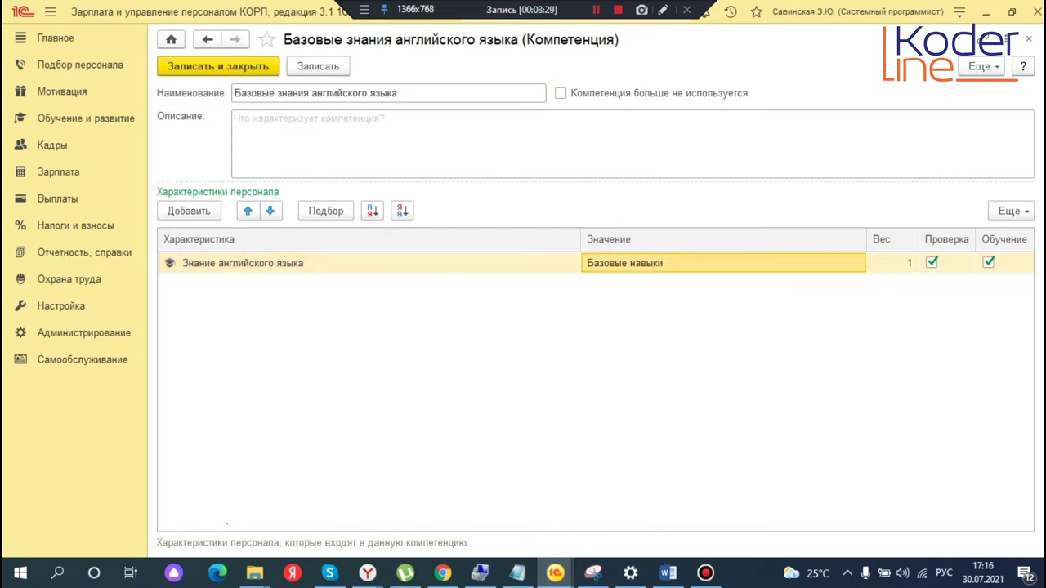
Open the competency Разговорный английский to examine its characteristic and value, and close it together with the competencies list
click(1028, 41)
double_click(287, 169)
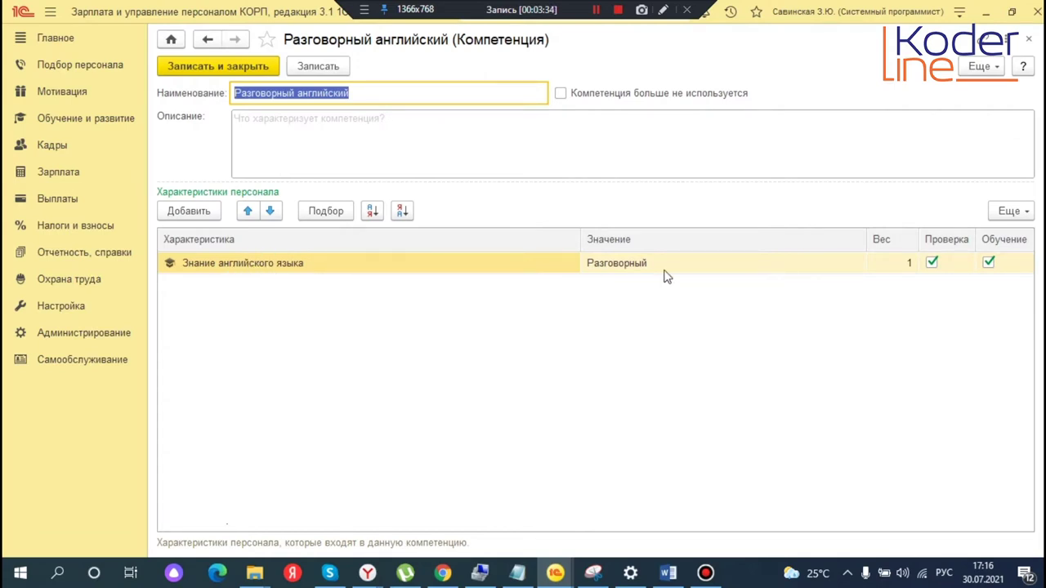
click(1029, 40)
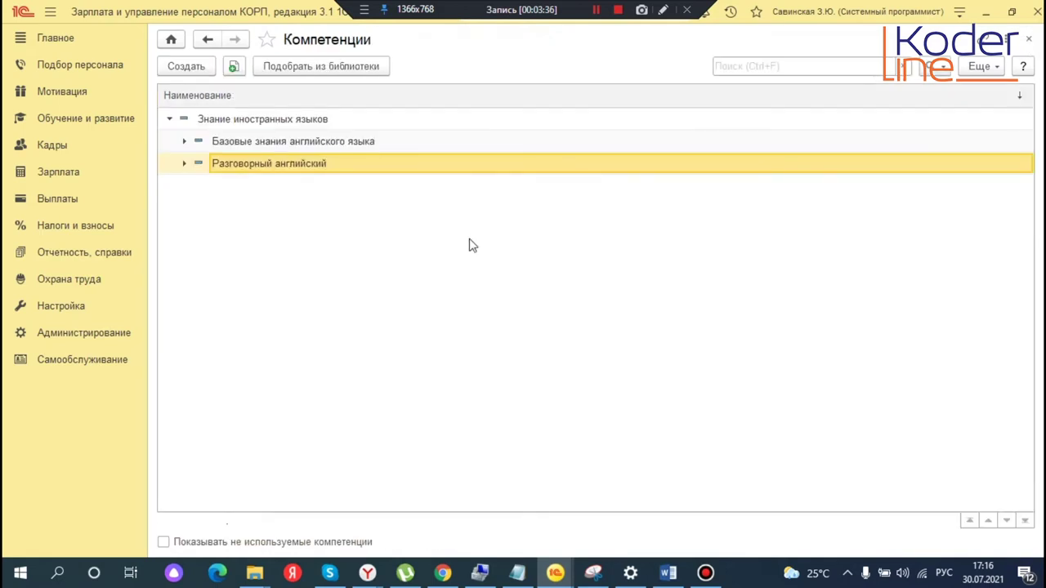
click(1029, 39)
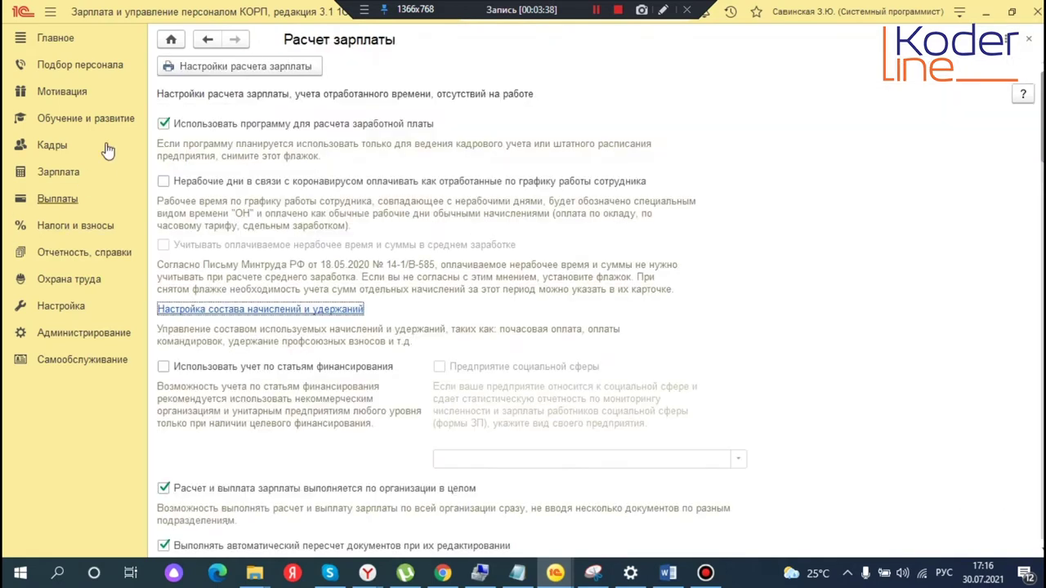
Switch to the training manager's 1C session, close its competencies list, and open the Мероприятия обучения list to review the existing training event
click(118, 124)
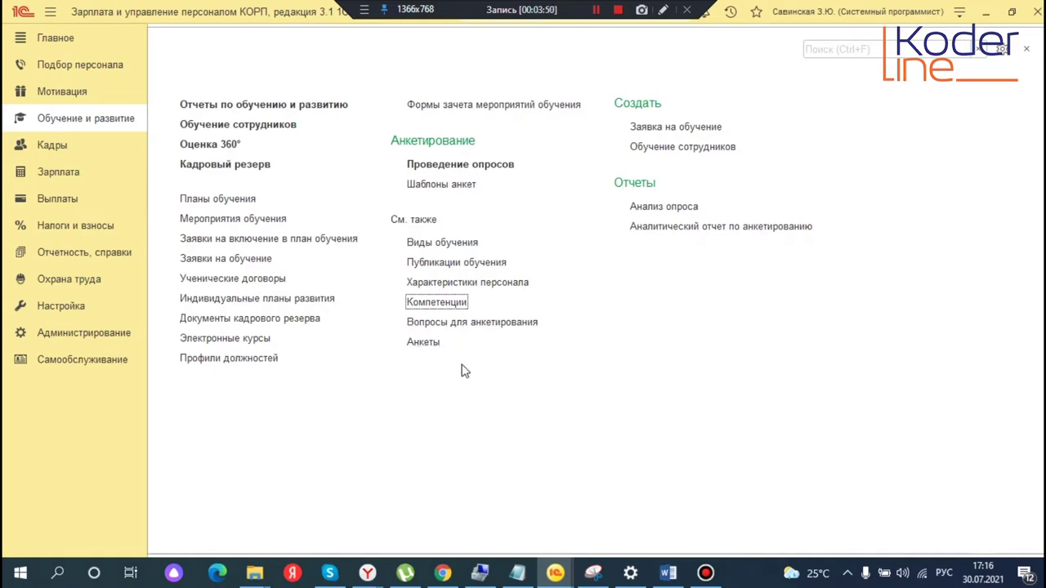
mouse_move(555, 574)
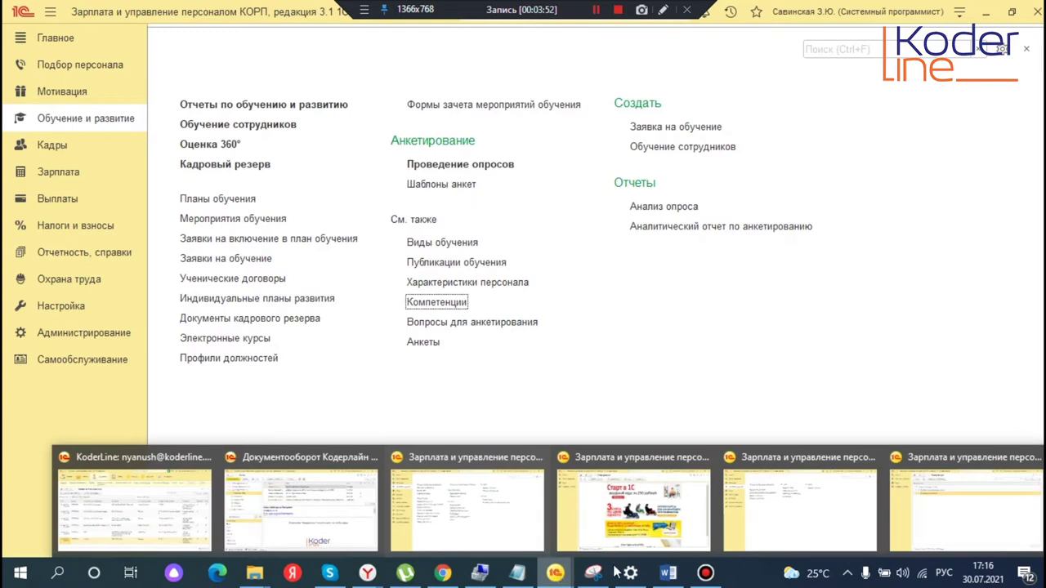
click(972, 514)
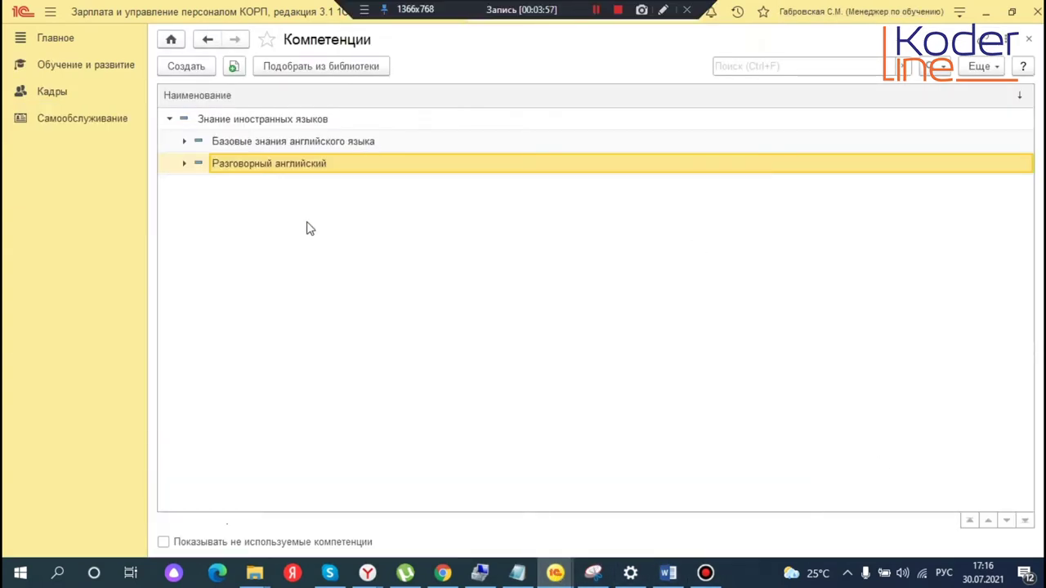
click(1029, 38)
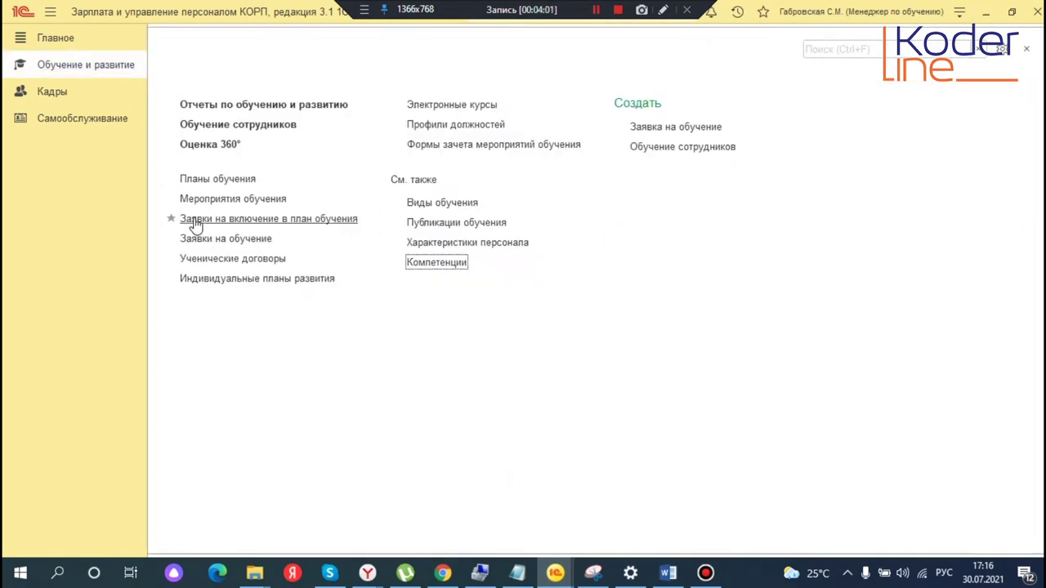
click(255, 204)
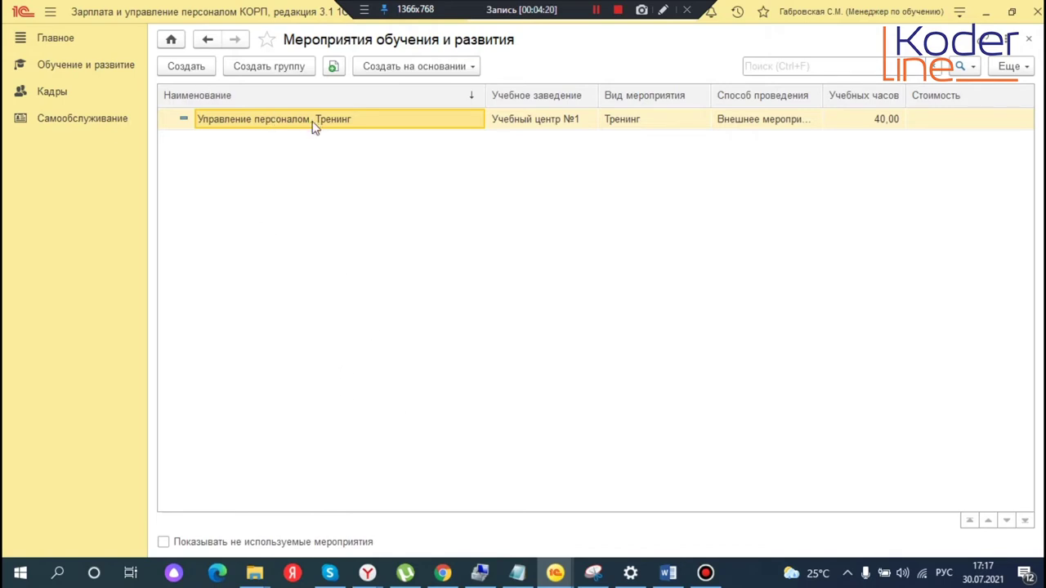
click(835, 121)
click(377, 122)
Start a new external training event and view the hint for the option Проводится с отрывом от производства
click(191, 66)
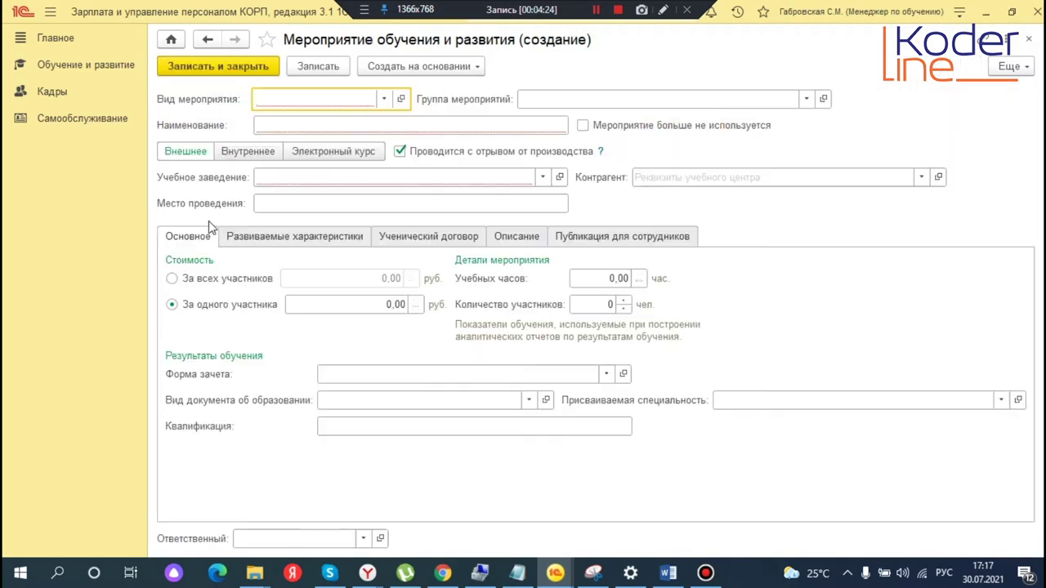
click(179, 153)
click(600, 152)
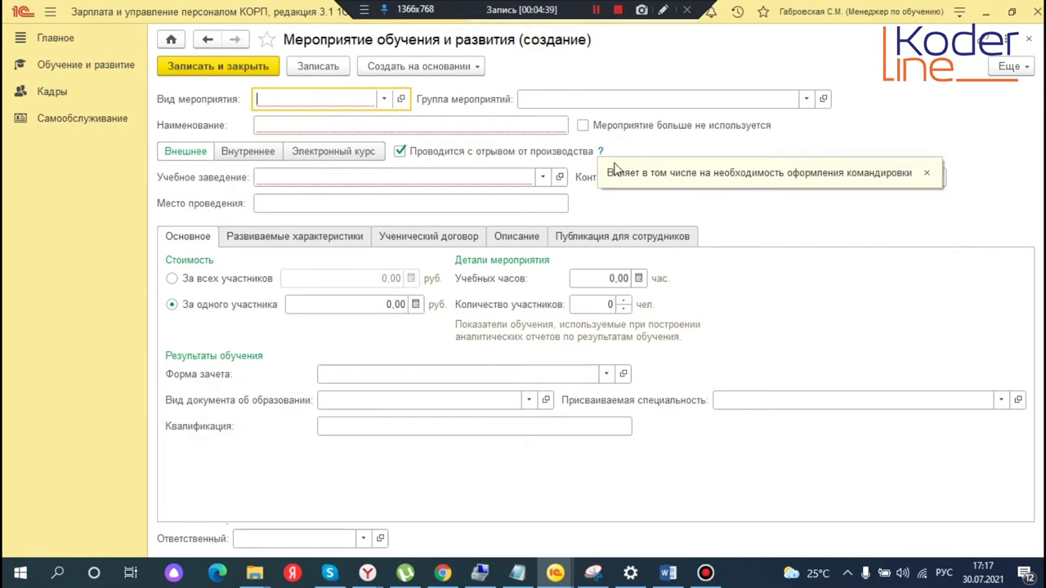
Set the event type to Иностранные языки and name the event Базовый курс английского языка
click(383, 99)
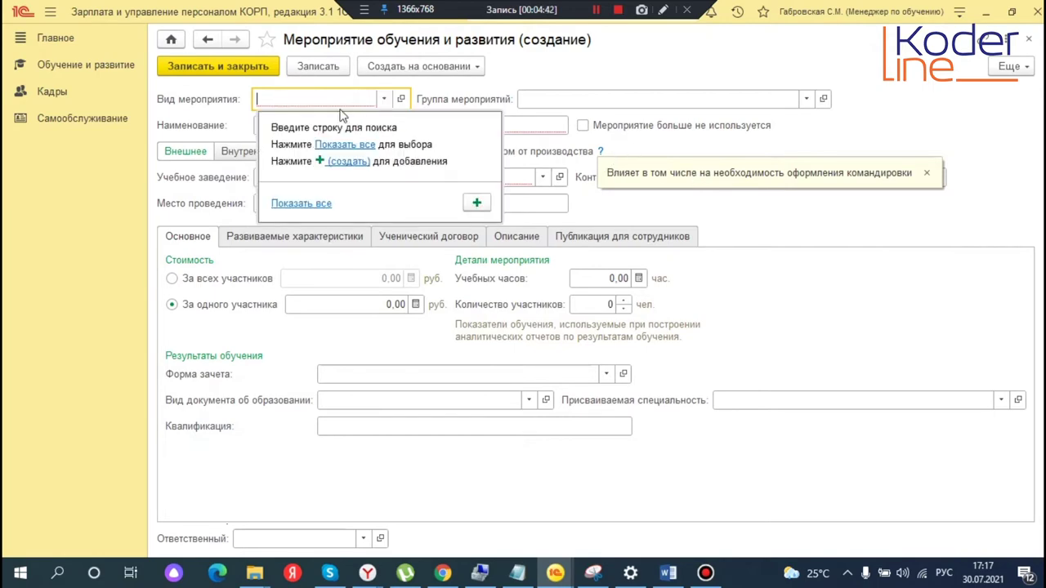
click(344, 144)
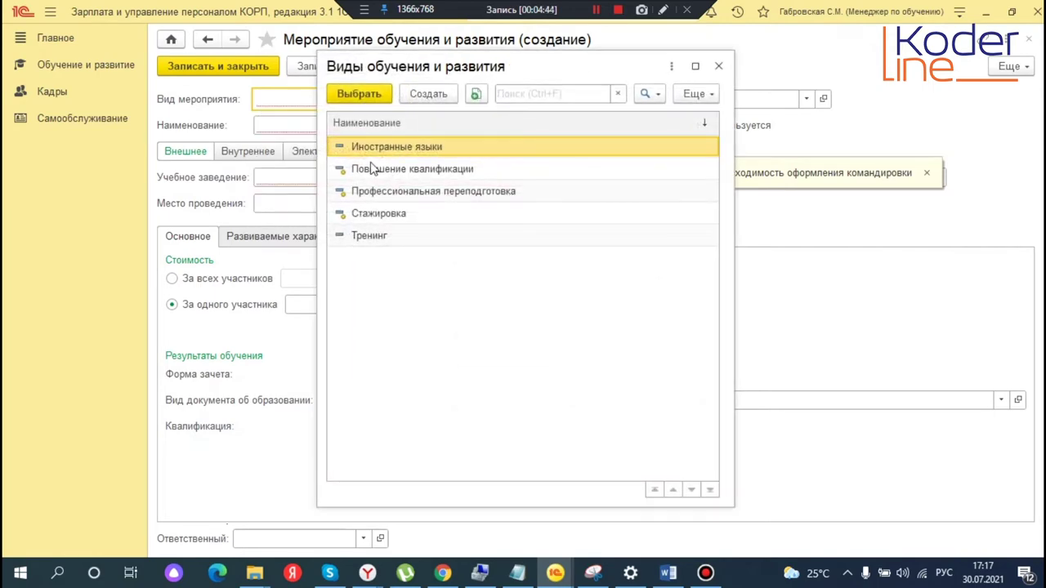
double_click(416, 149)
click(309, 127)
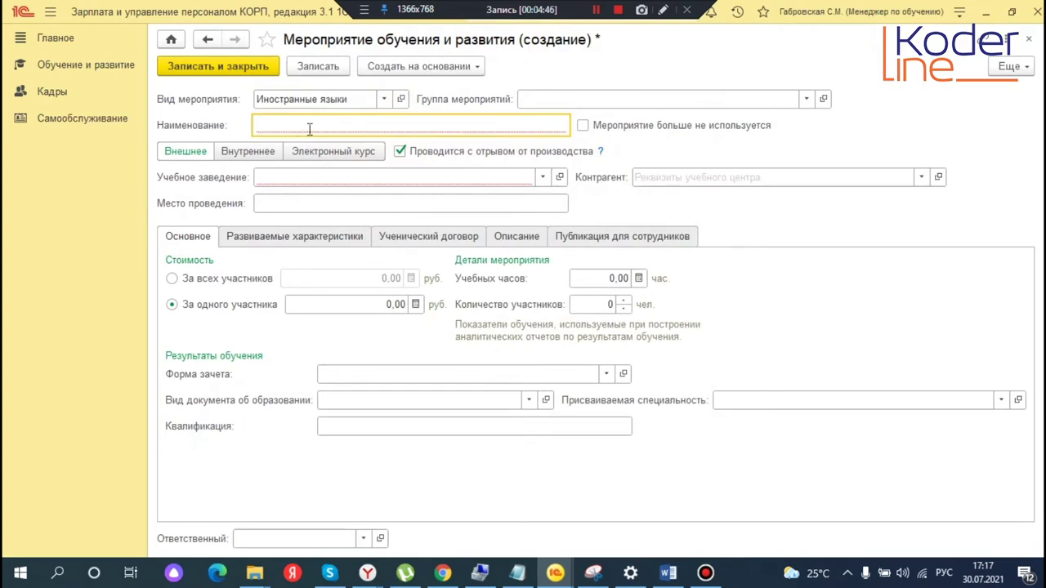
text(Б)
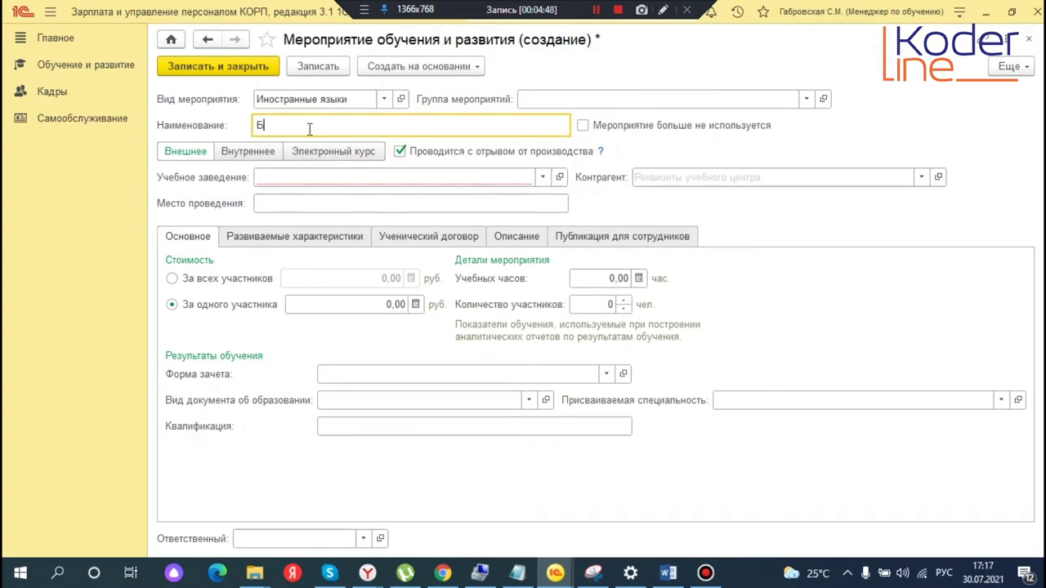
text(азовый курс английского языка)
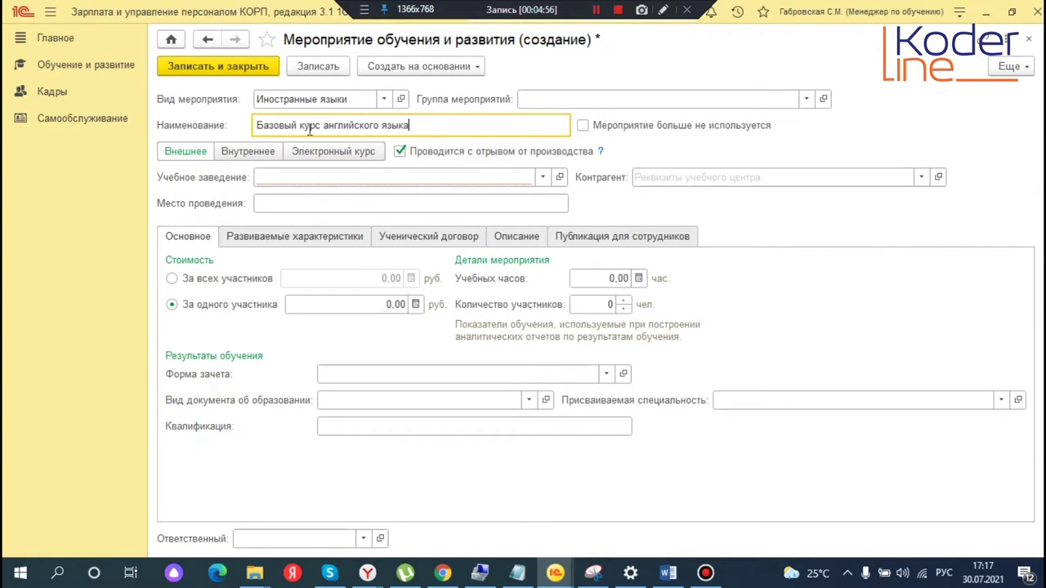
Add a new educational institution named АБС and select it as the event's Учебное заведение
click(301, 177)
click(344, 224)
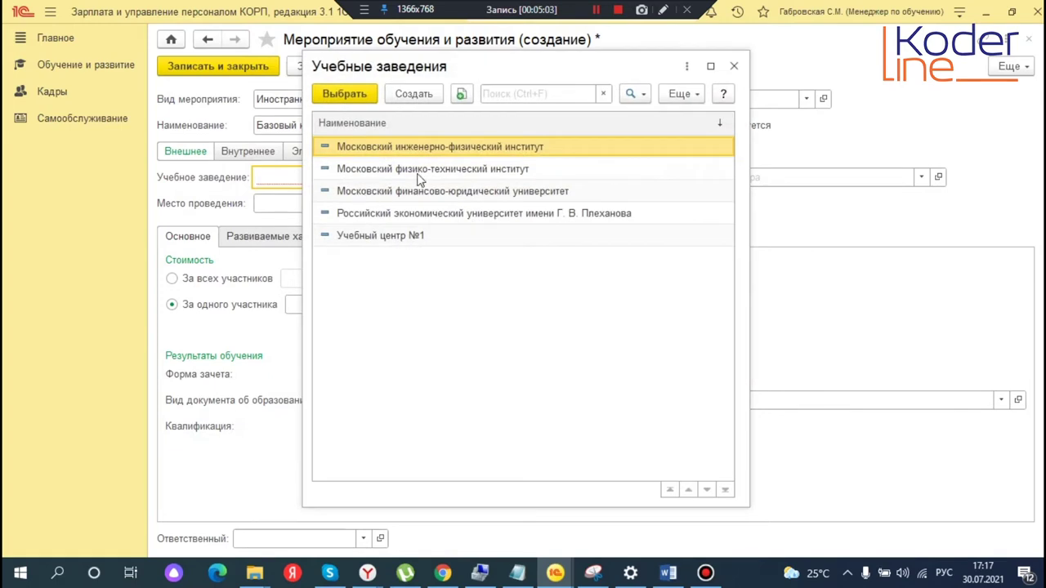
click(417, 175)
click(398, 235)
click(411, 164)
click(421, 215)
click(444, 170)
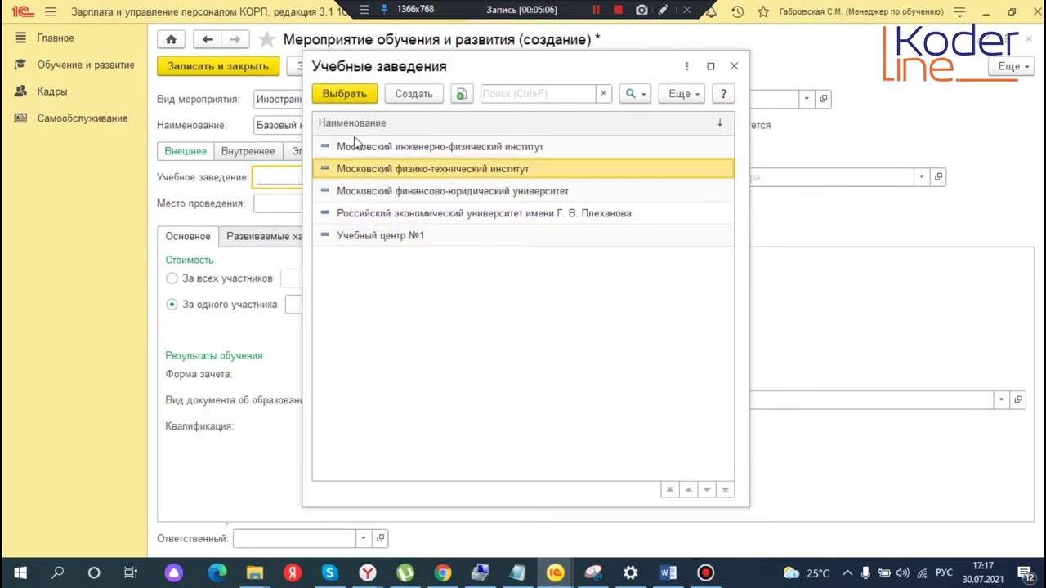
click(415, 94)
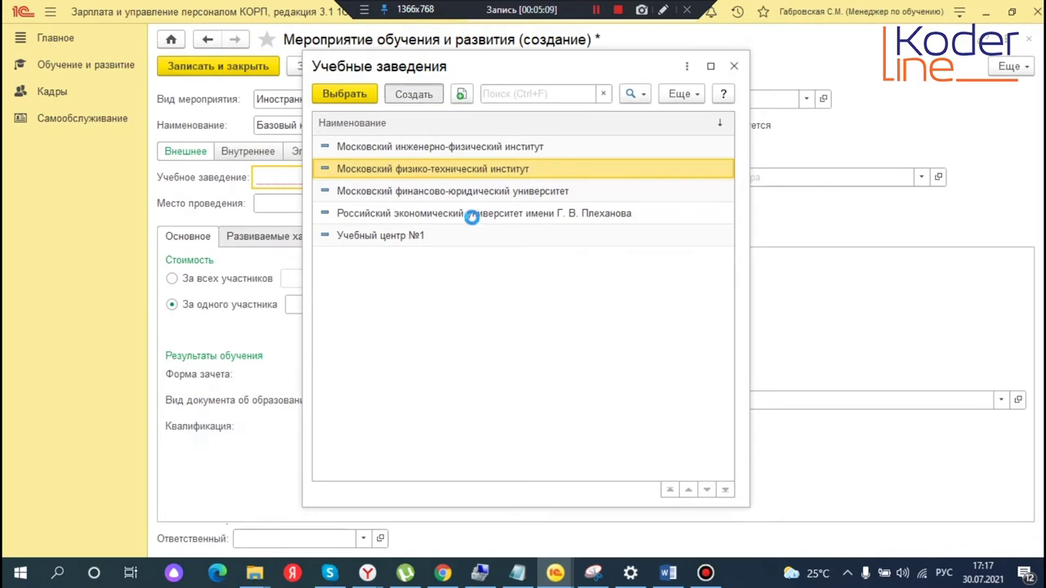
text(АБС)
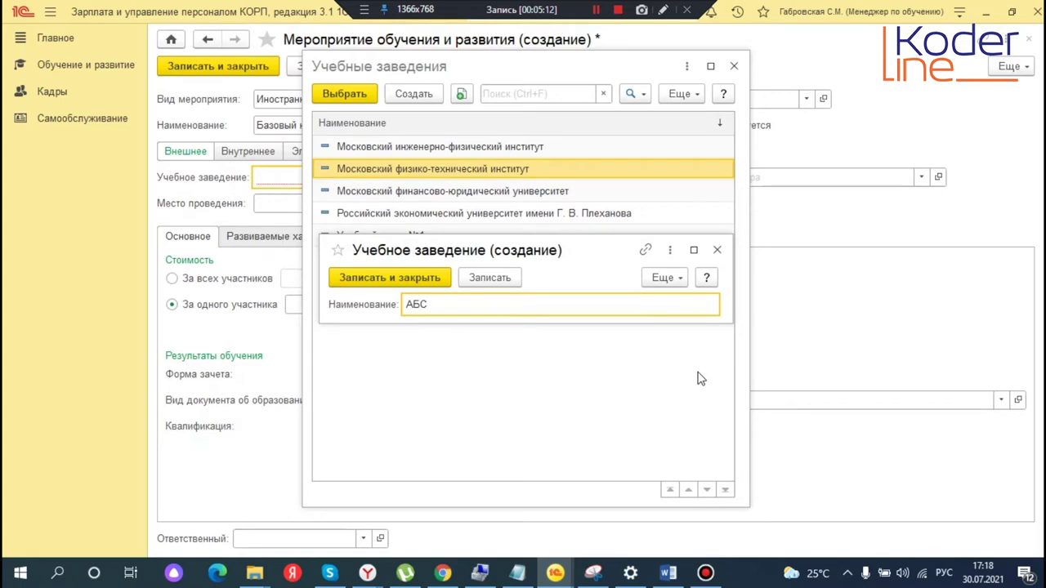
click(401, 282)
double_click(381, 147)
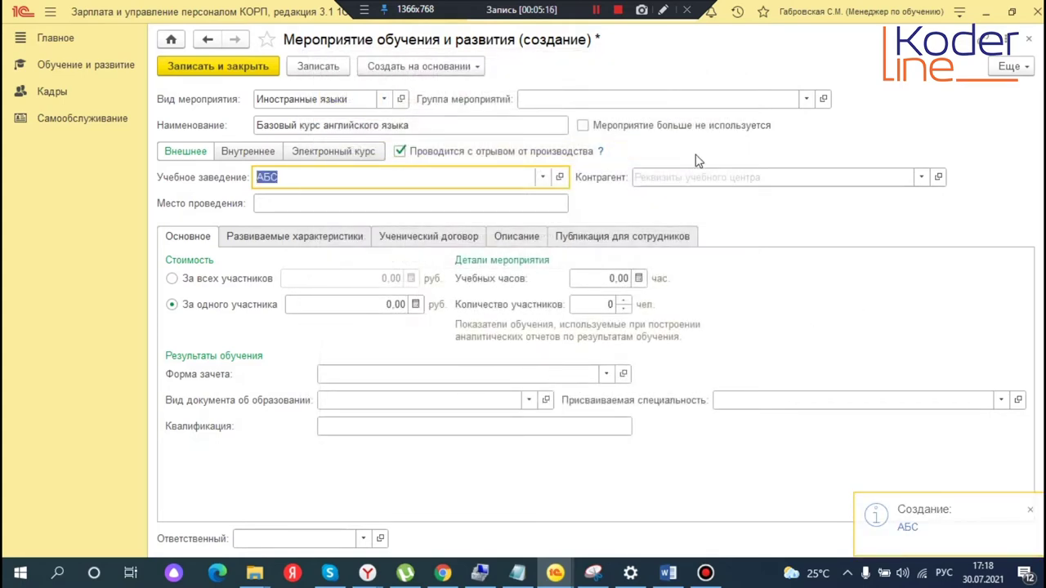
Set the event's counterparty to ООО "Спецоценка" and its venue to г.Москва
click(683, 177)
click(728, 227)
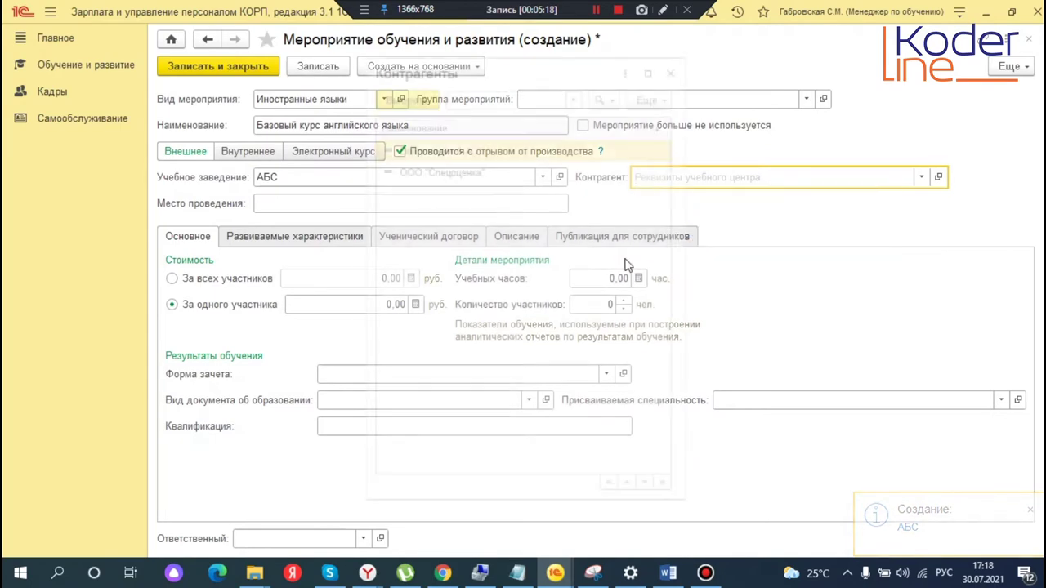
click(457, 170)
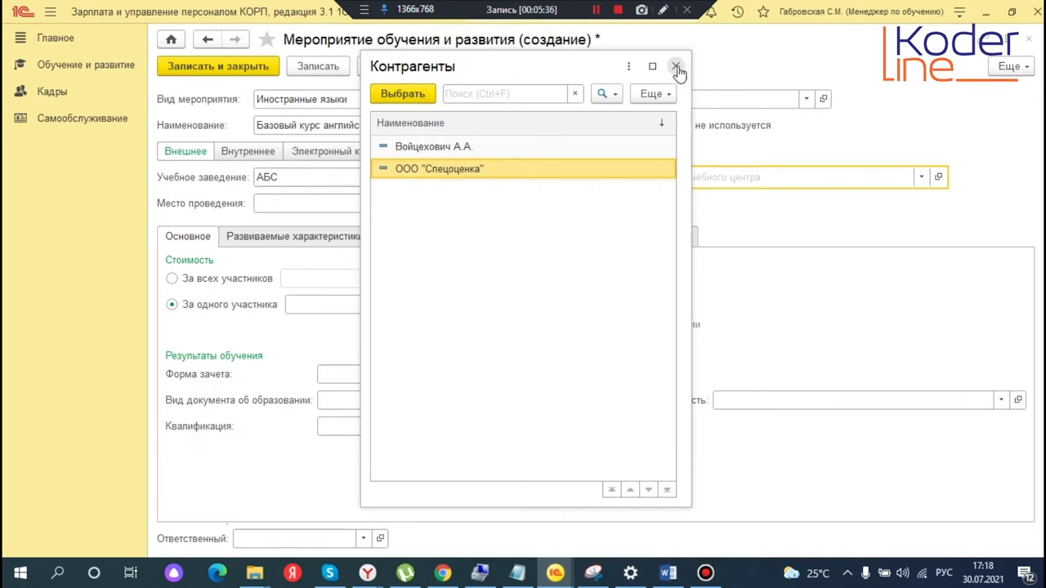
double_click(469, 169)
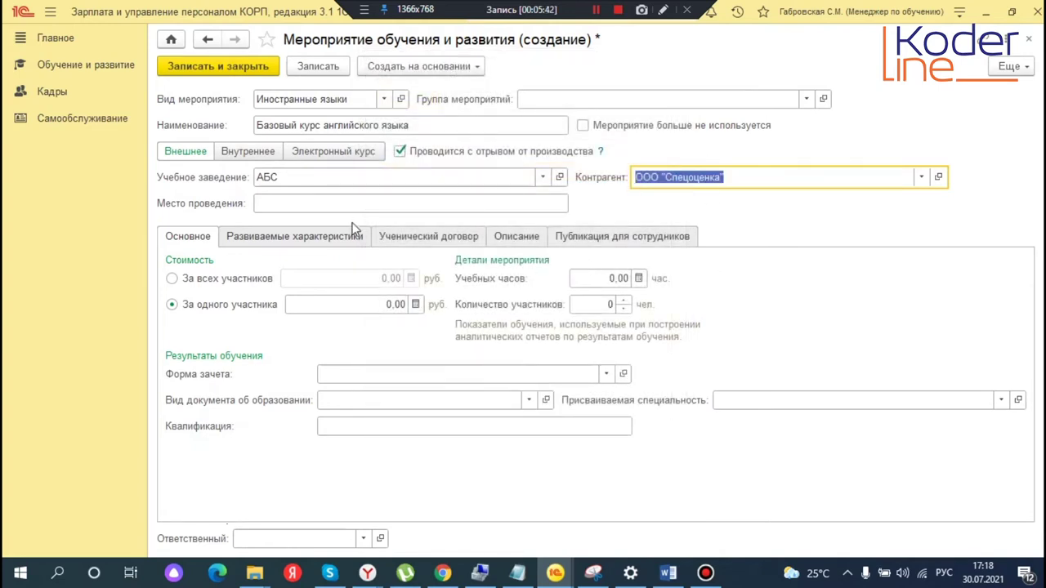
click(320, 205)
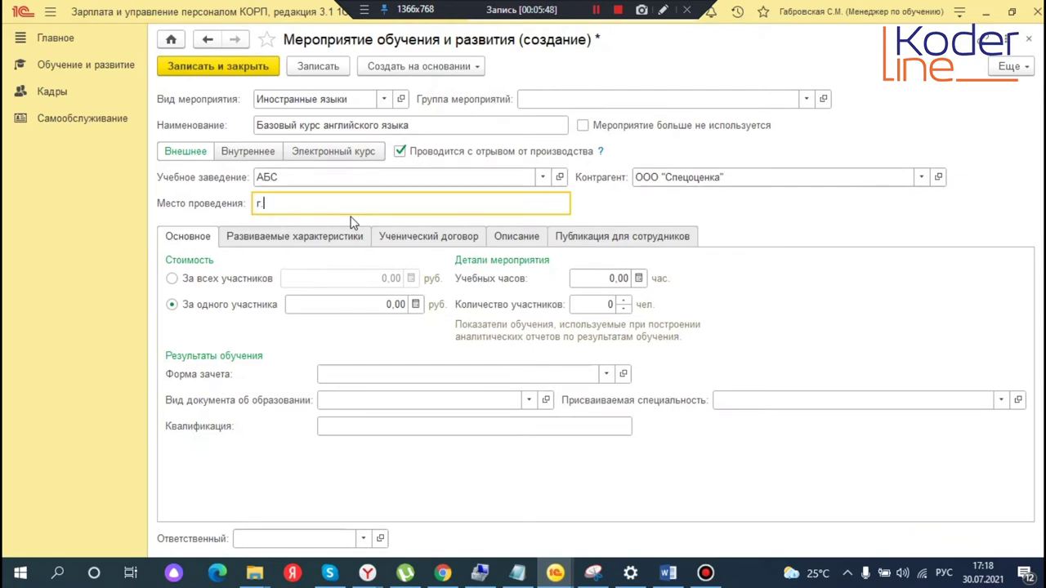
text(г.Москва)
Set the cost for all participants to 25 000 rubles and the training duration to 200 hours
click(172, 278)
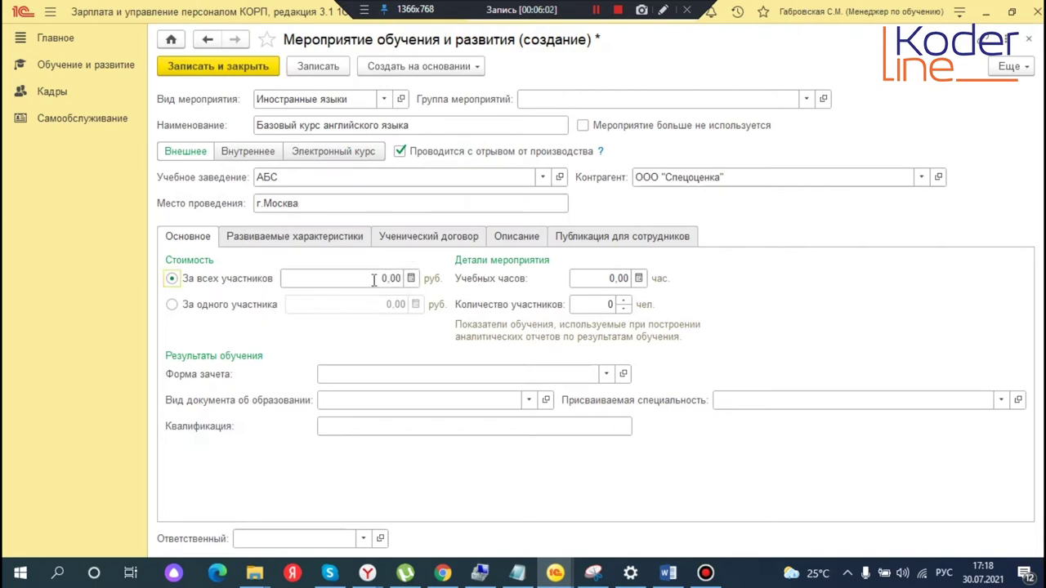
text(2500)
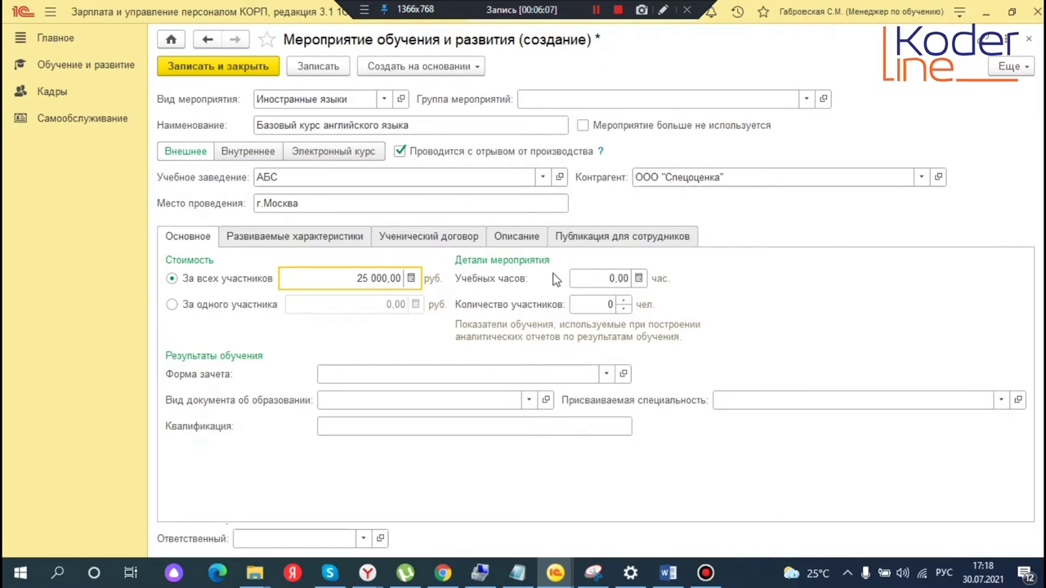
click(615, 278)
text(20)
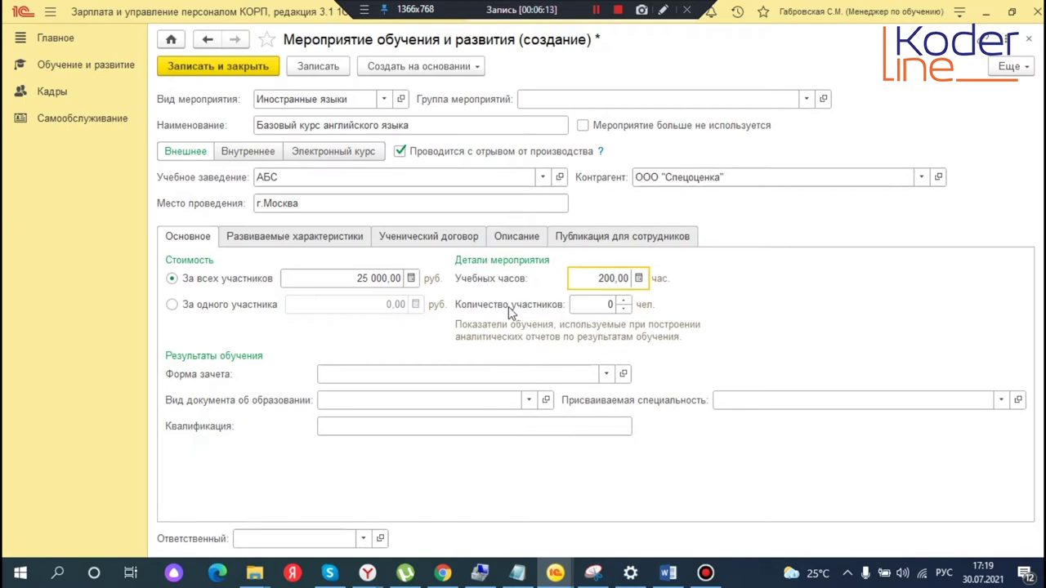
Set the event's number of participants to 10
click(623, 299)
click(624, 300)
click(624, 300)
click(625, 300)
click(625, 300)
click(623, 300)
click(623, 299)
click(624, 300)
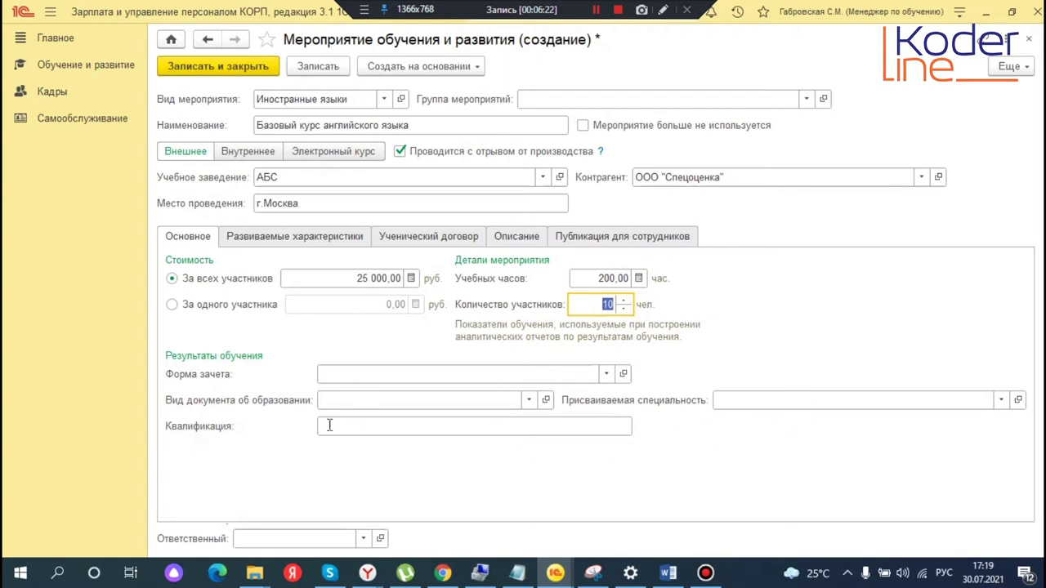
Check the list for Форма зачета without choosing anything, and set the education document type to Сертификат
click(606, 374)
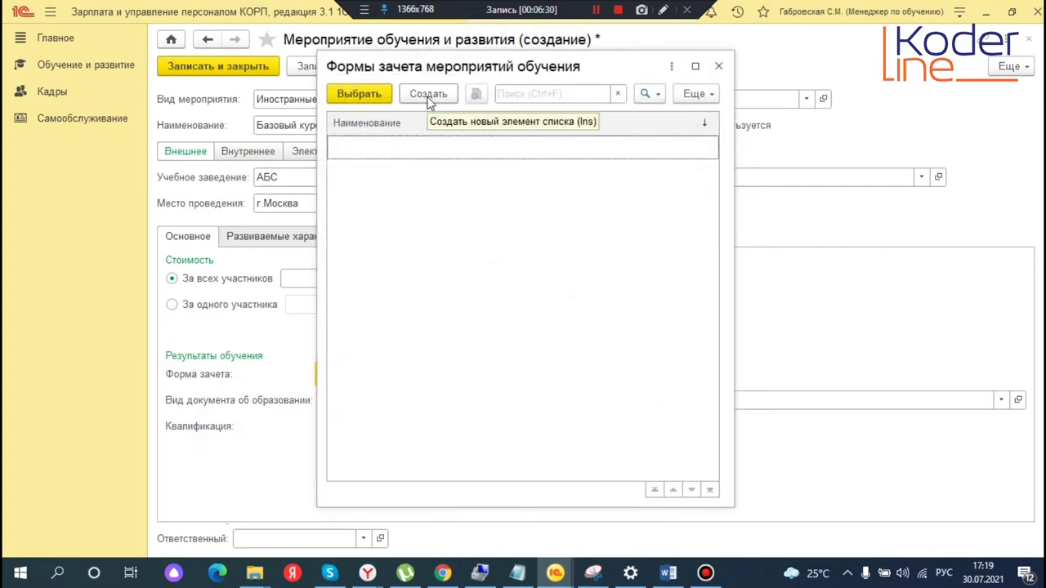
click(719, 66)
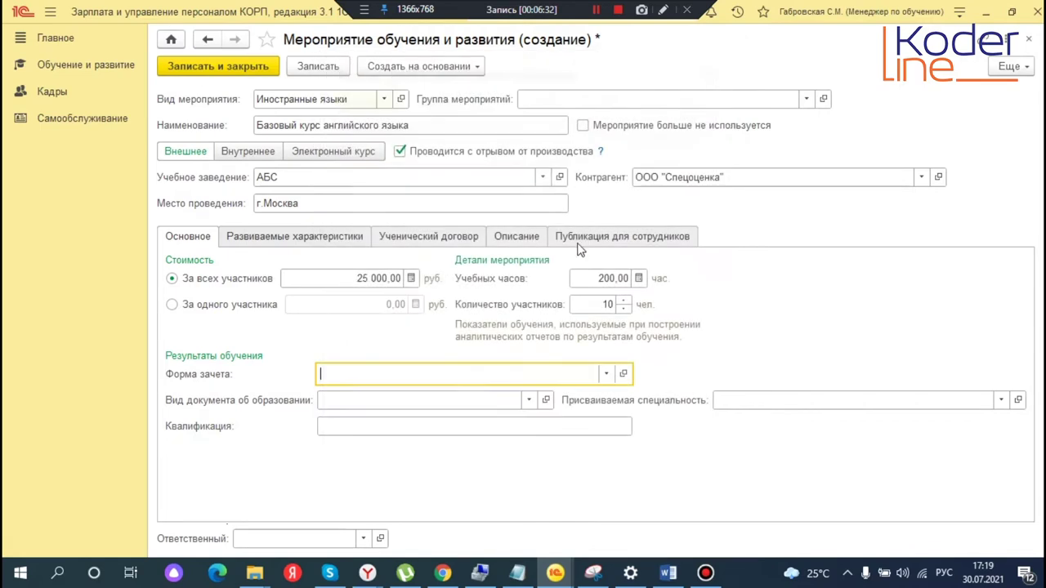
click(358, 401)
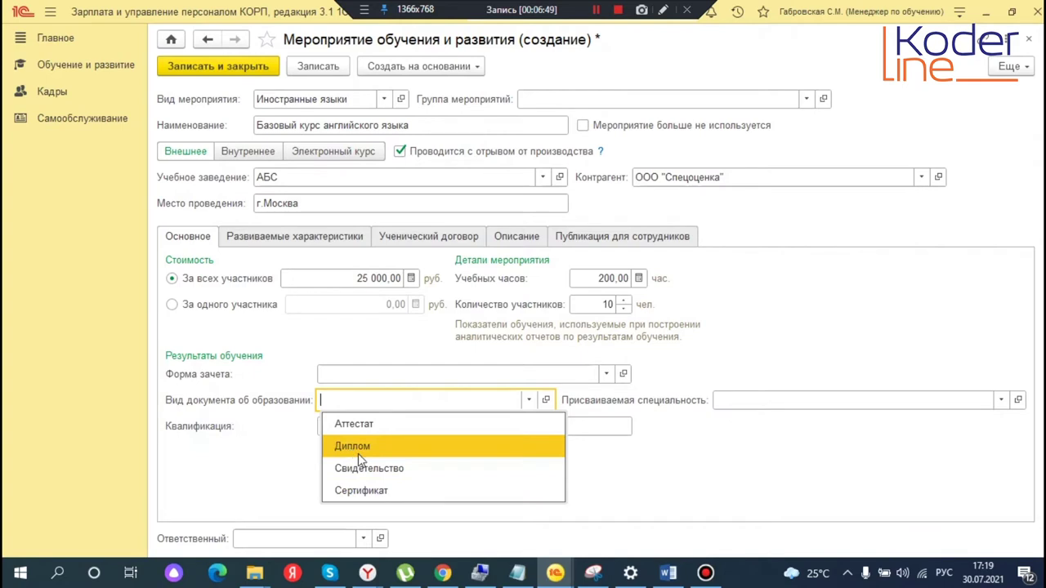
click(384, 491)
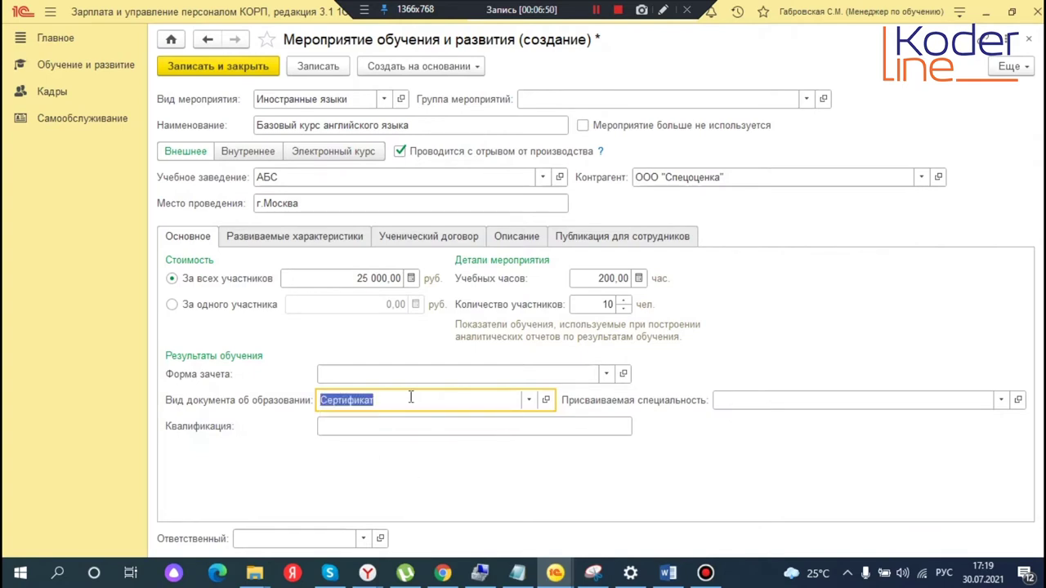
Check the list of specialties for Присваиваемая специальность without choosing one, and save and close the English course event
click(352, 426)
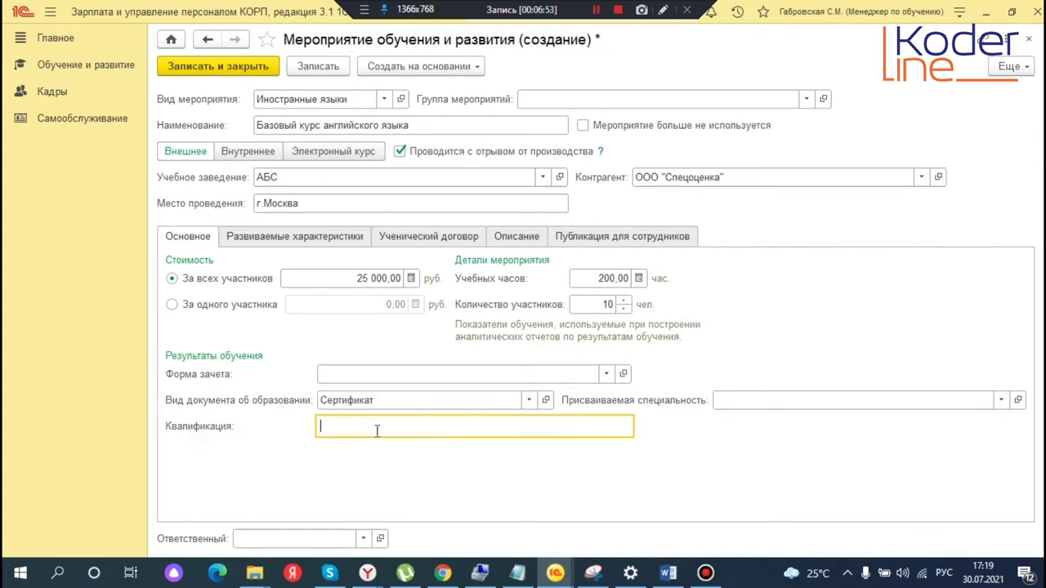
click(749, 399)
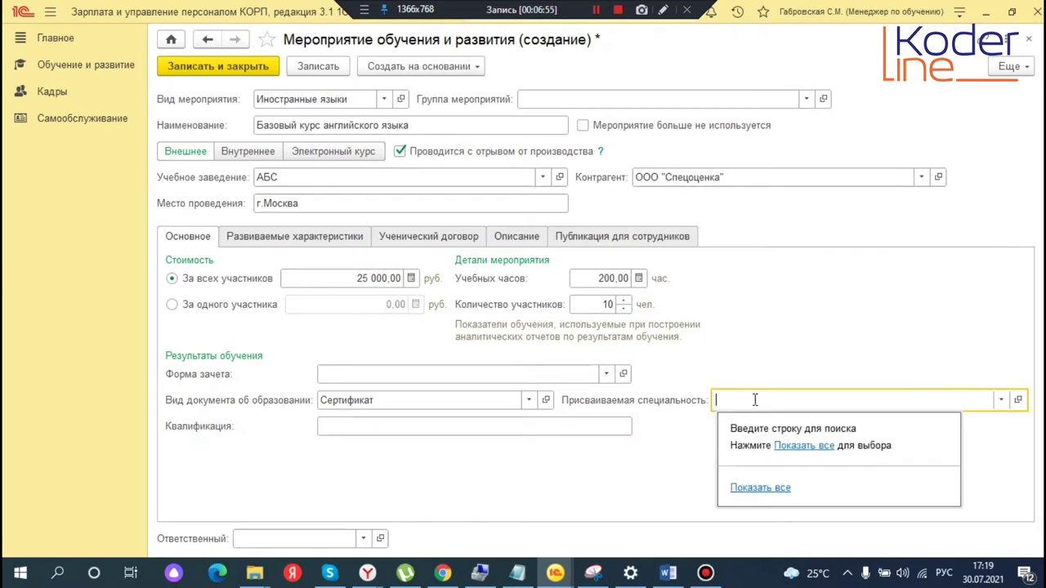
click(800, 449)
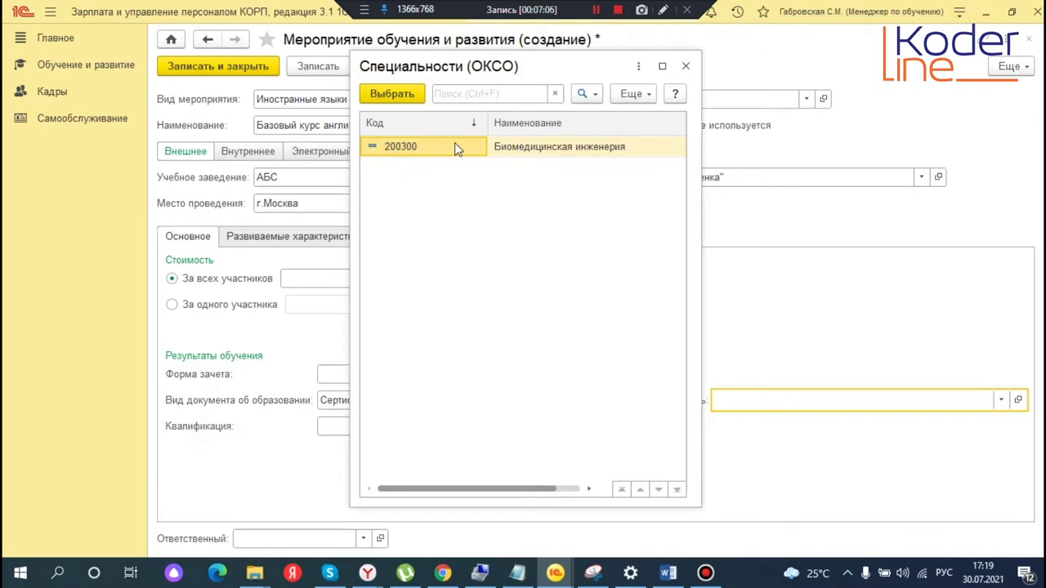
click(561, 149)
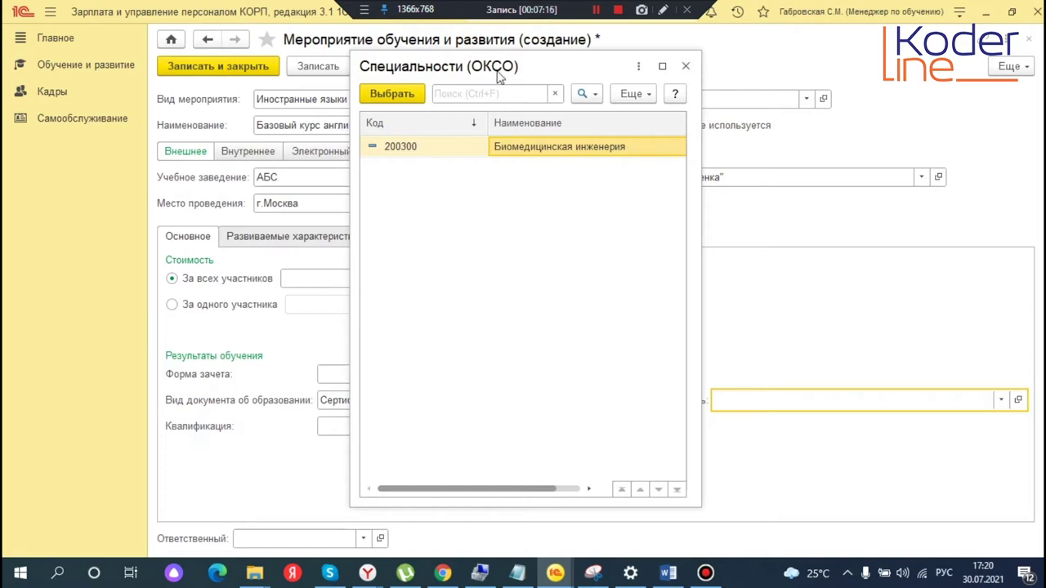
click(686, 67)
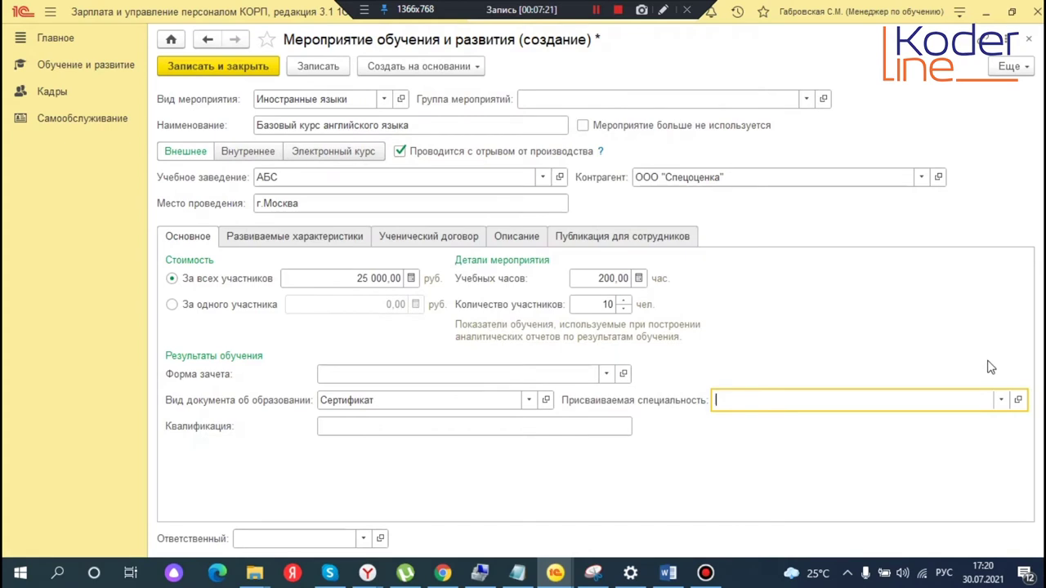
click(206, 72)
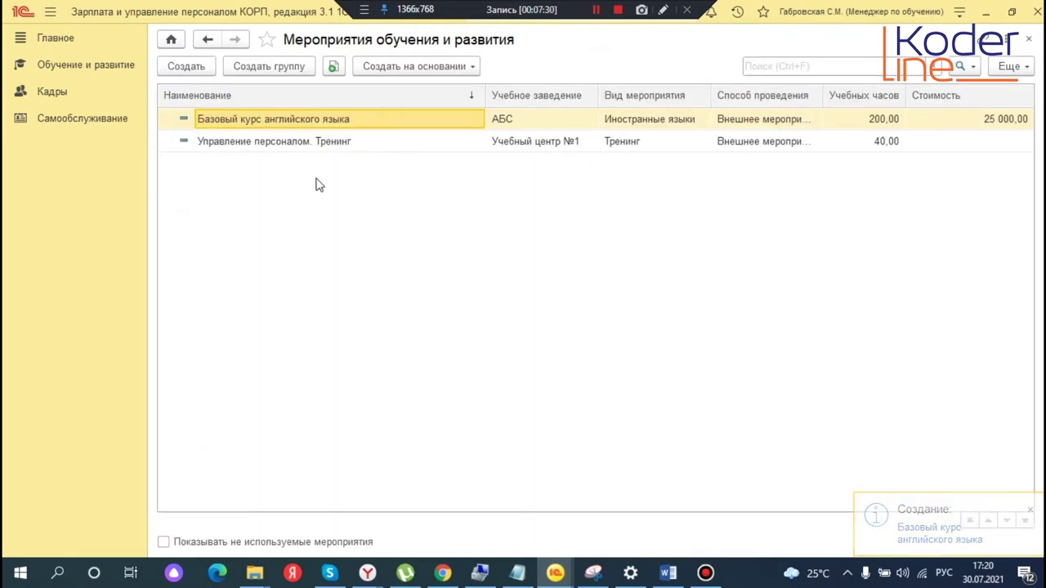
Create a new training event of type Повышение квалификации named Управление персоналом
click(198, 67)
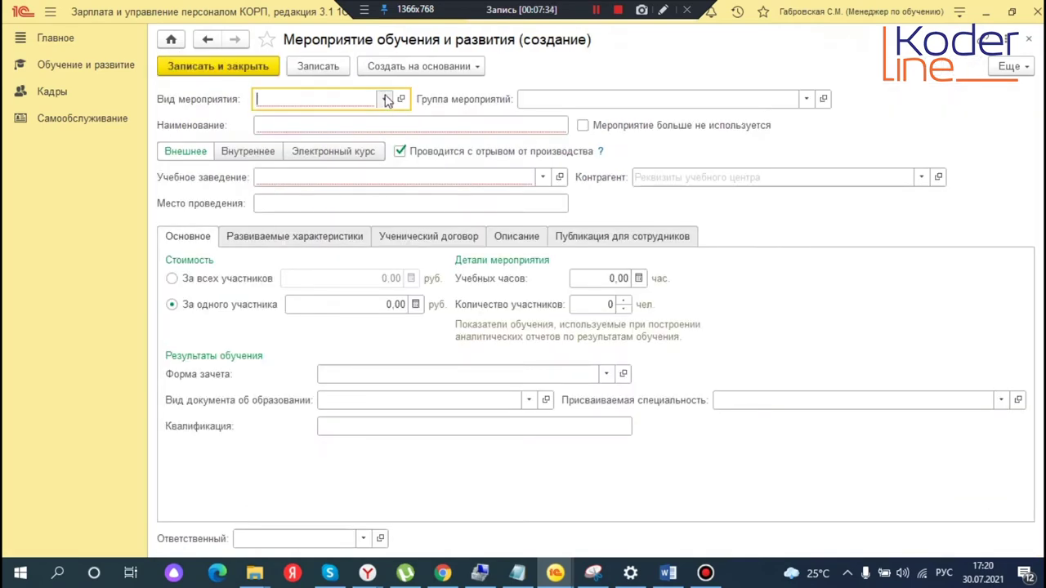
click(383, 99)
click(303, 156)
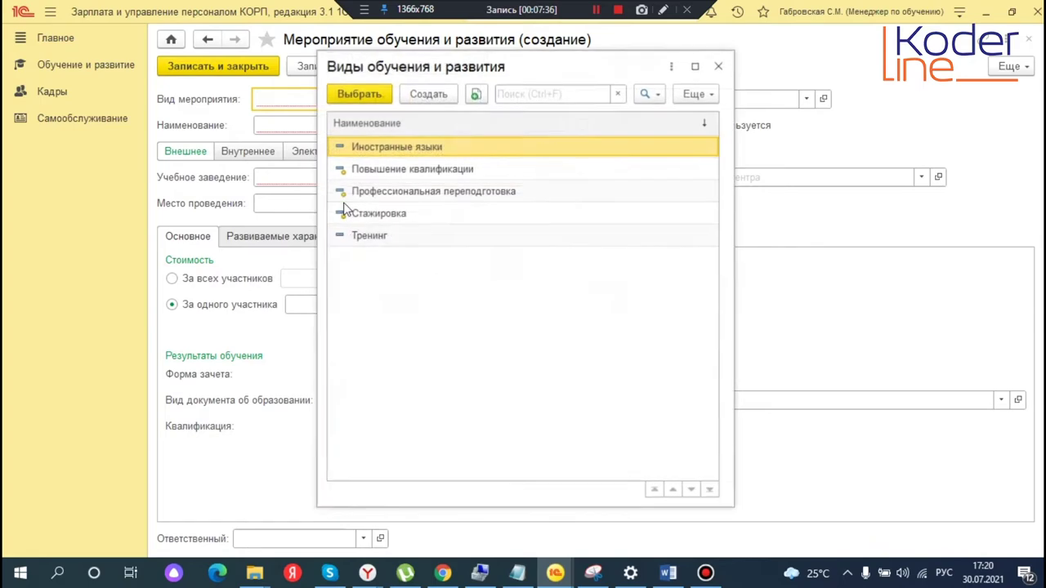
click(430, 173)
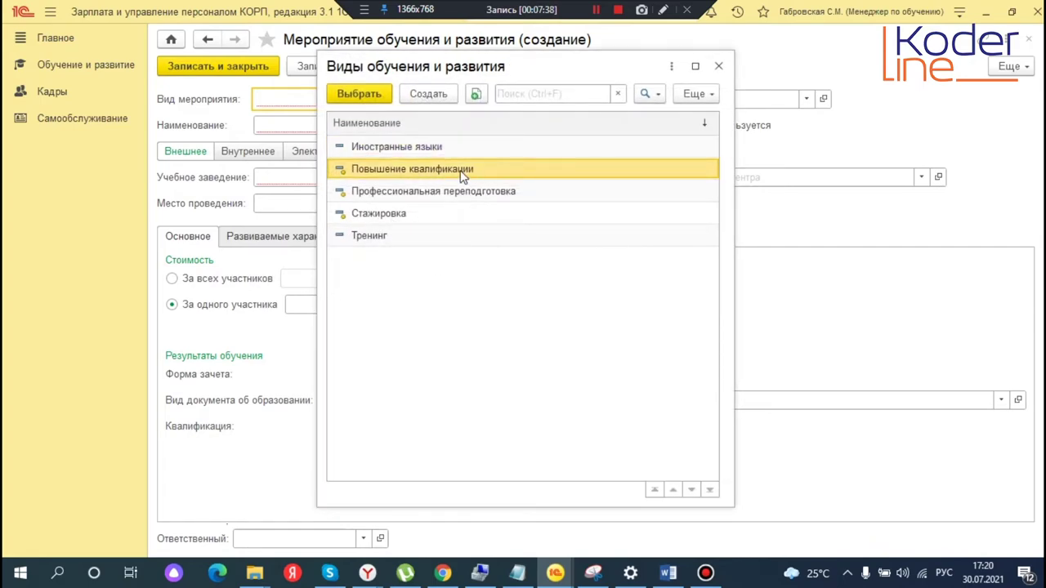
double_click(463, 172)
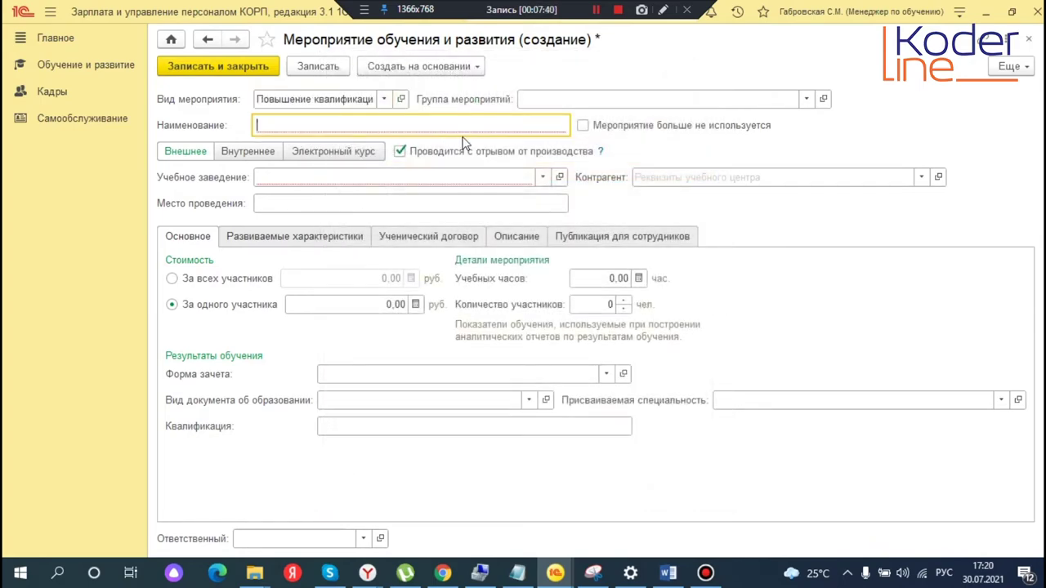
text(Управление персоналом)
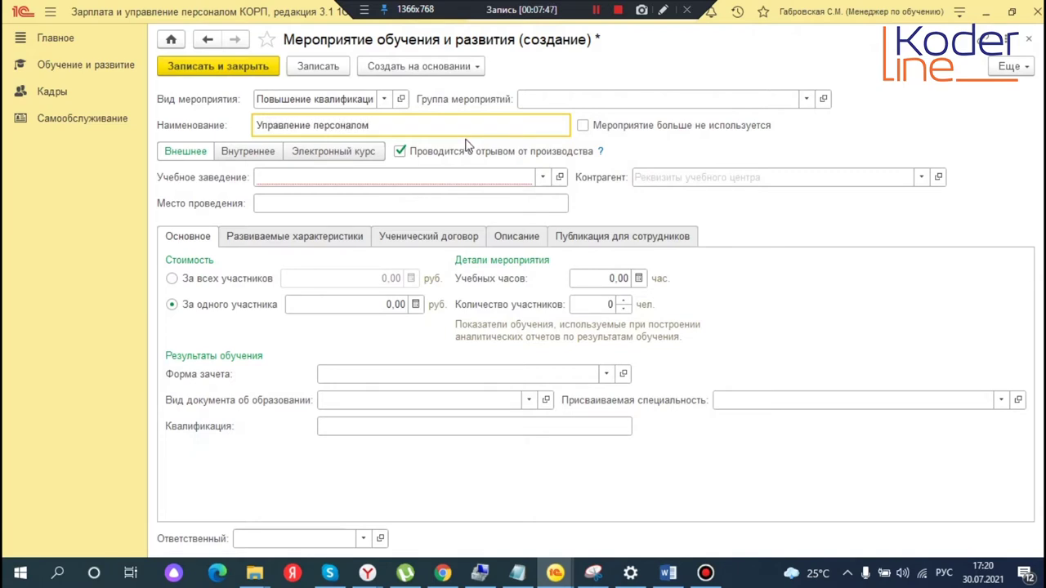
Make the event internal (Внутреннее) and turn off Проводится с отрывом от производства
click(247, 155)
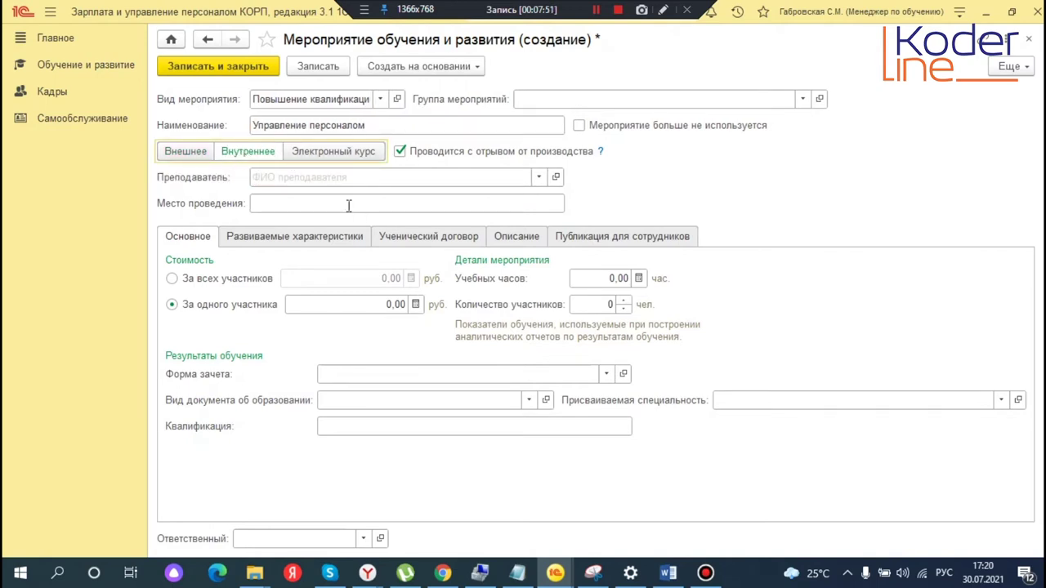
click(401, 153)
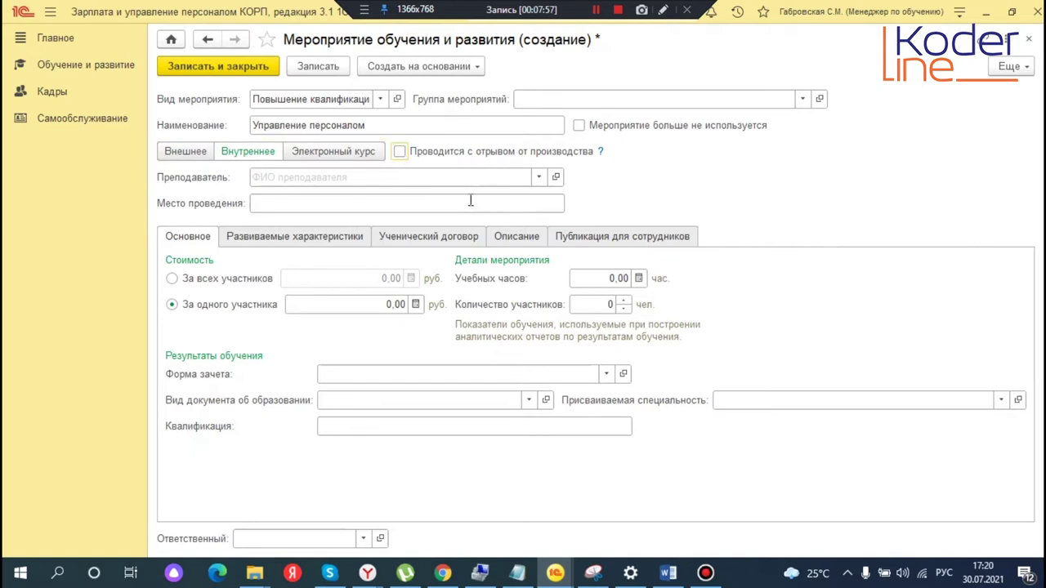
Choose the general director from the employee list as the event's teacher and set the venue to Переговорная № 1
click(289, 176)
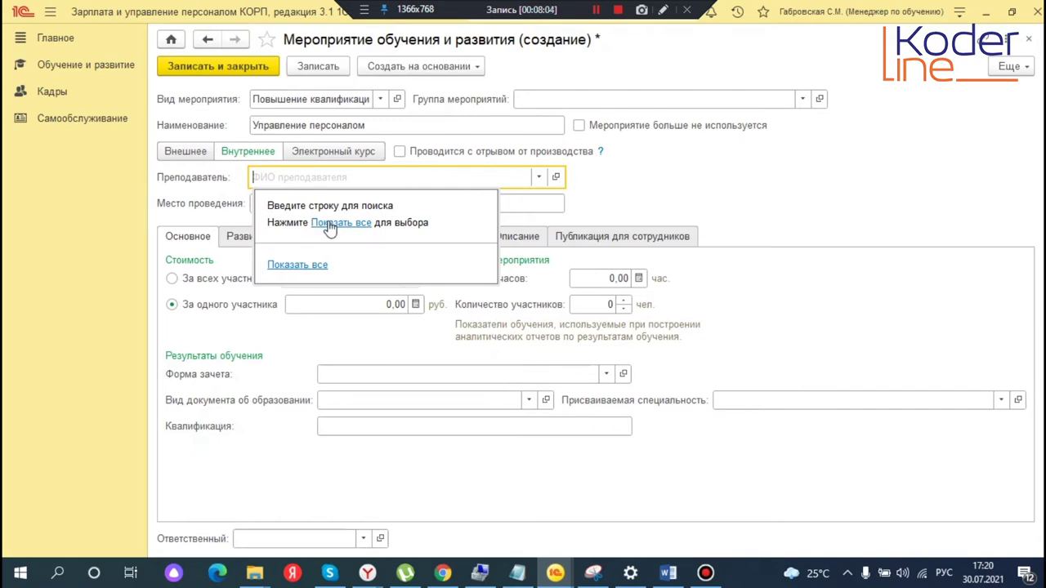
click(419, 279)
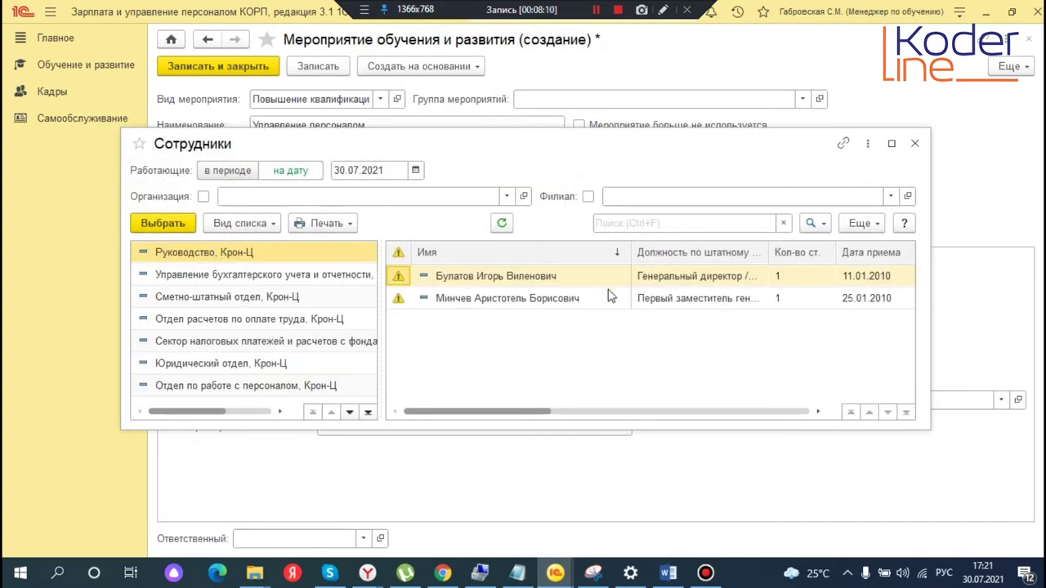
click(471, 281)
double_click(471, 280)
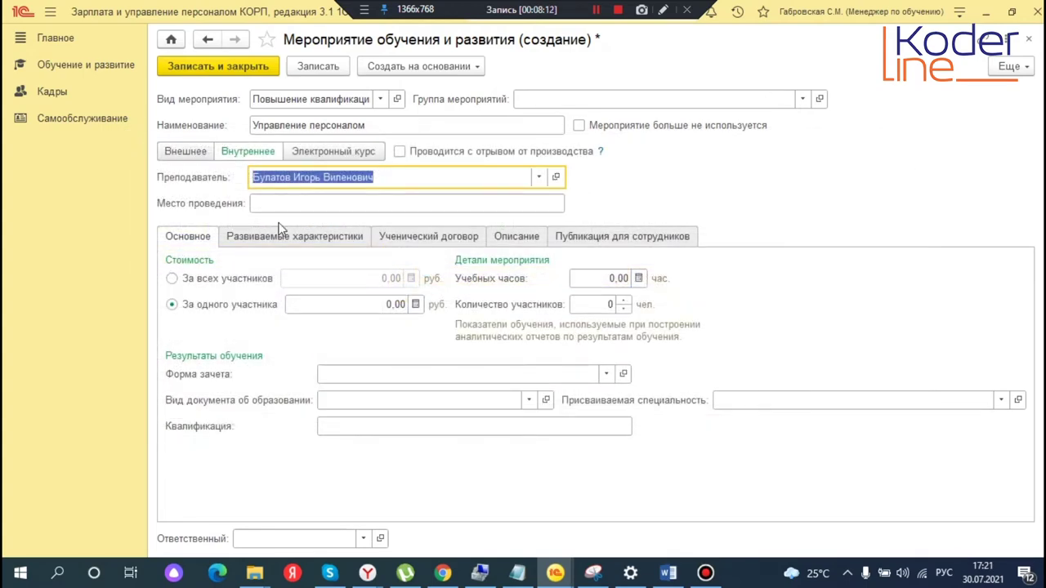
click(297, 205)
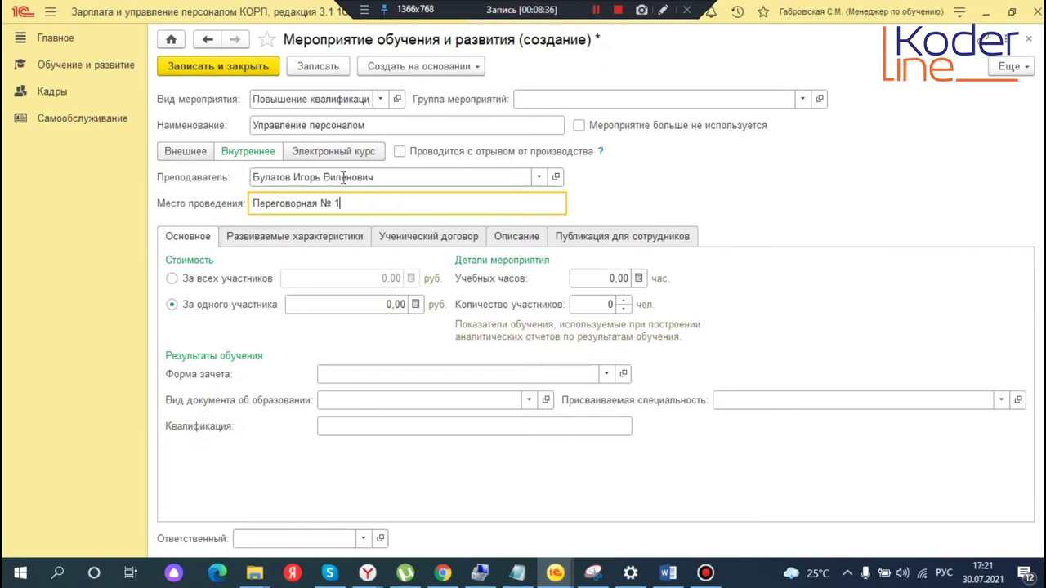
Set the event's training duration to 8 hours and the cost for all participants to 3 000 rubles
click(604, 279)
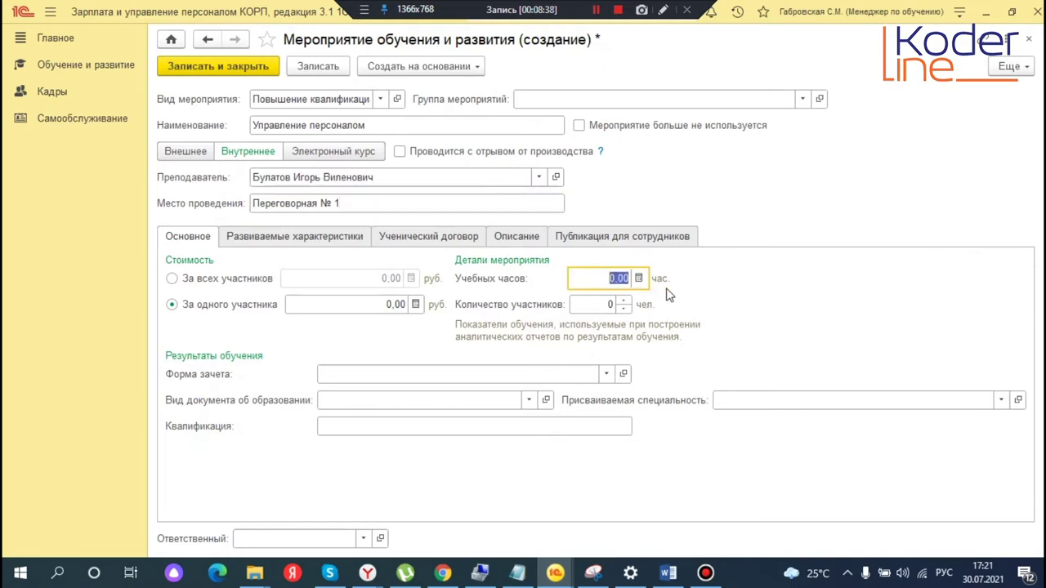
text(8)
click(171, 279)
click(372, 277)
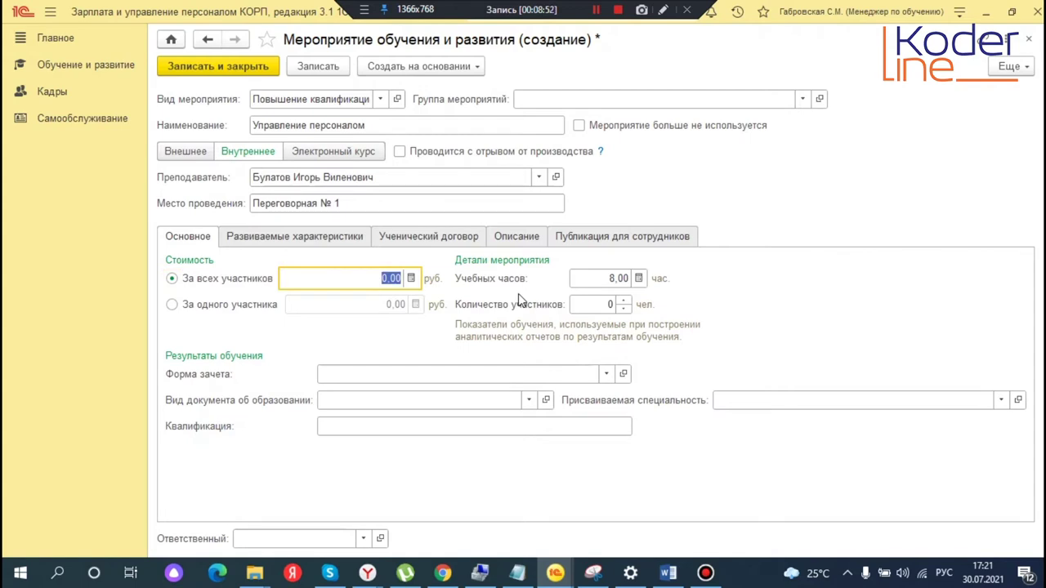
text(30)
Set the number of participants for the Управление персоналом event to 5
click(623, 300)
click(622, 300)
double_click(624, 300)
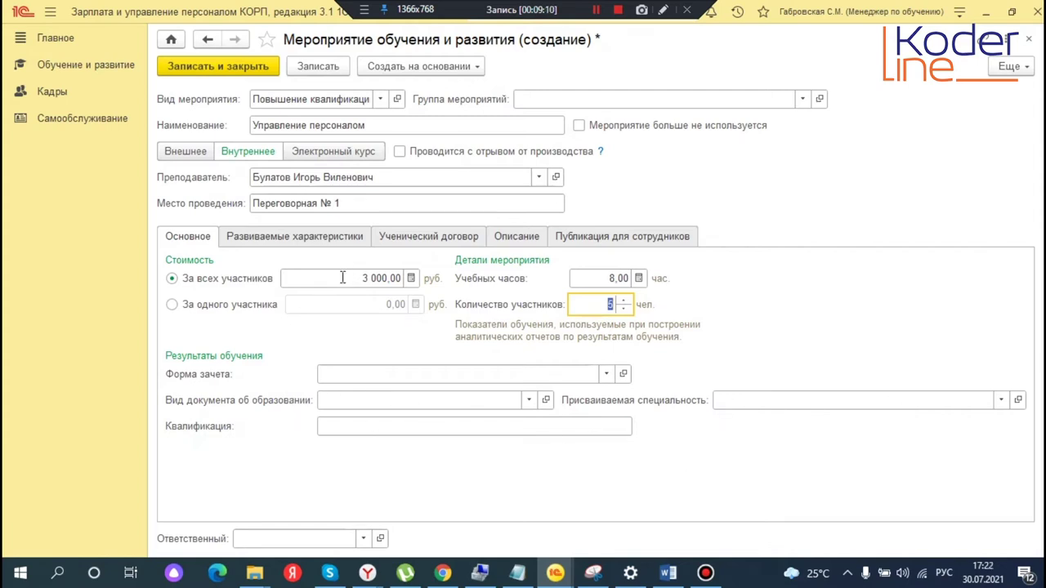
Check the personnel characteristics available for the event and the blank form for a new characteristic, without adding any
click(292, 237)
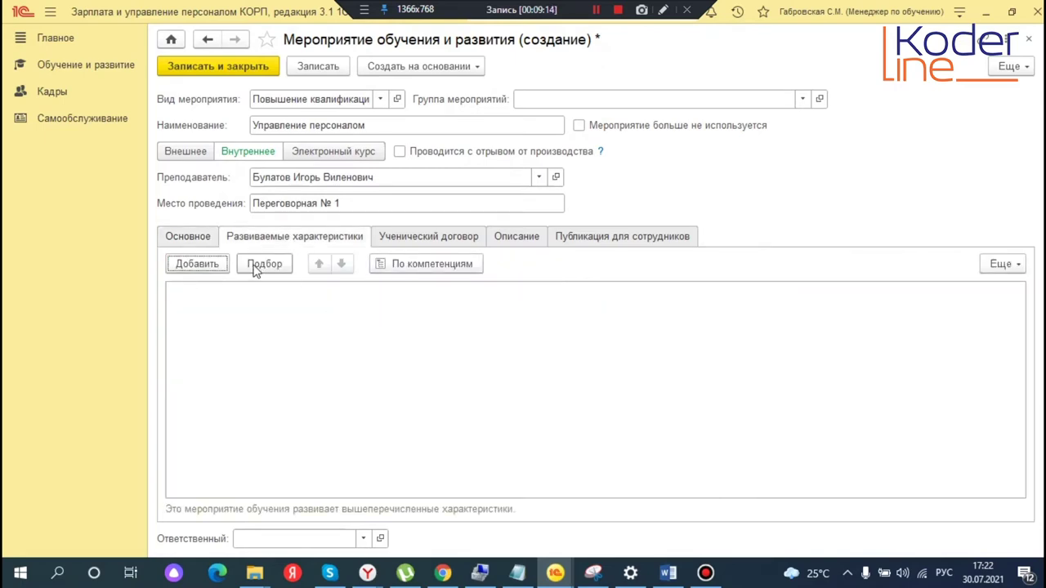
click(264, 263)
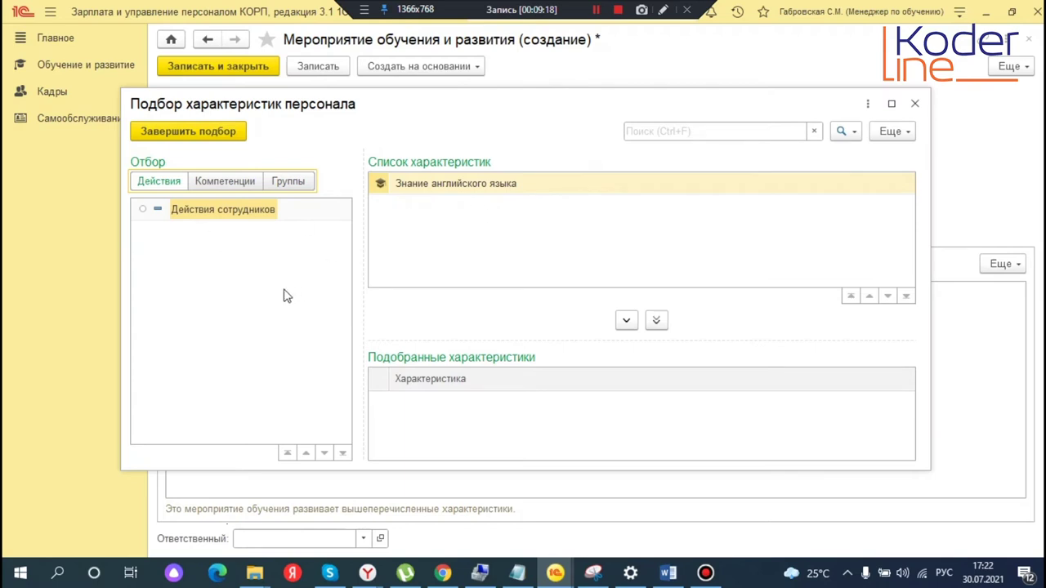
click(915, 104)
click(206, 264)
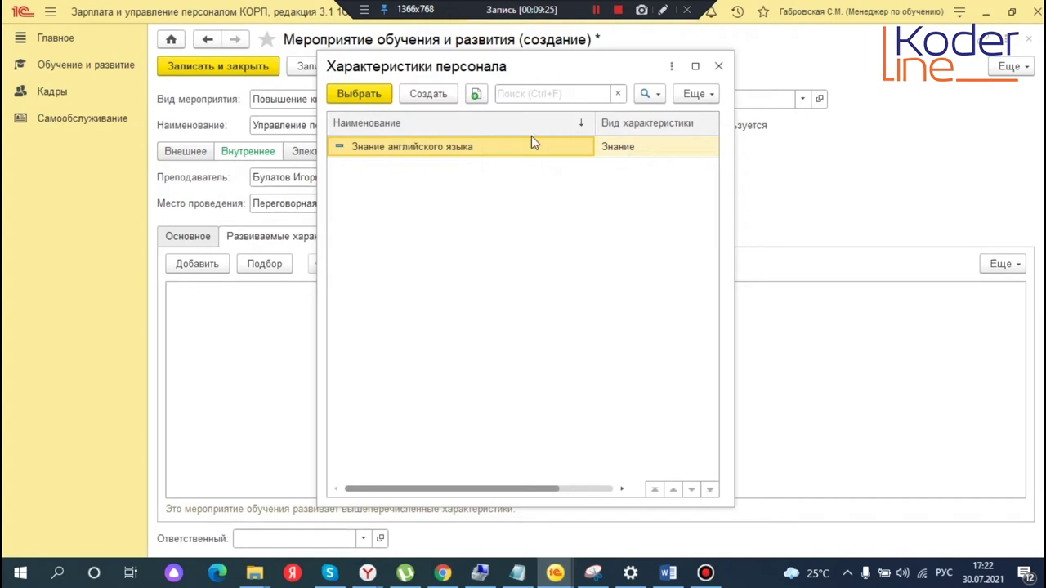
click(428, 102)
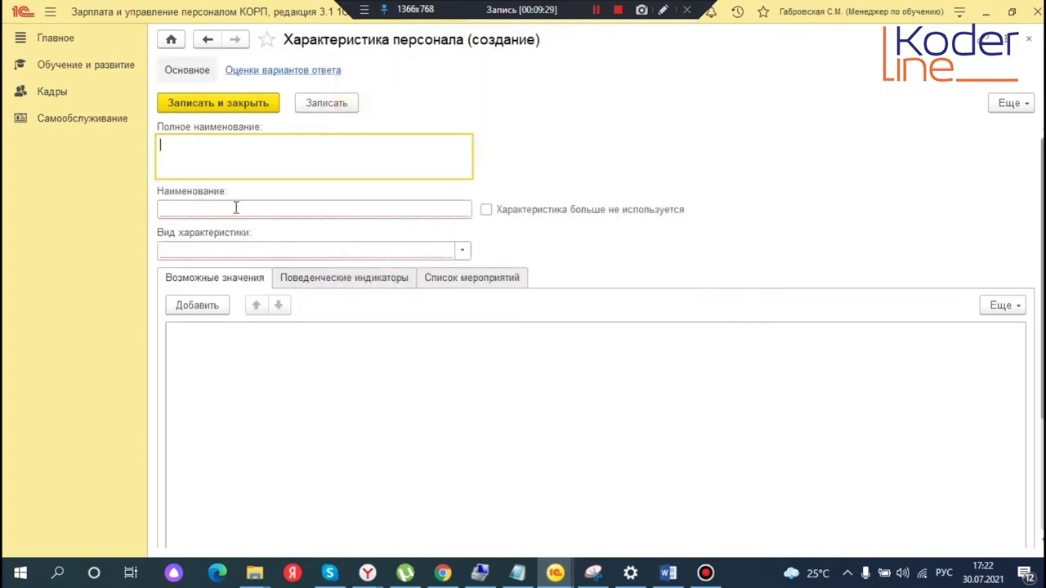
click(236, 208)
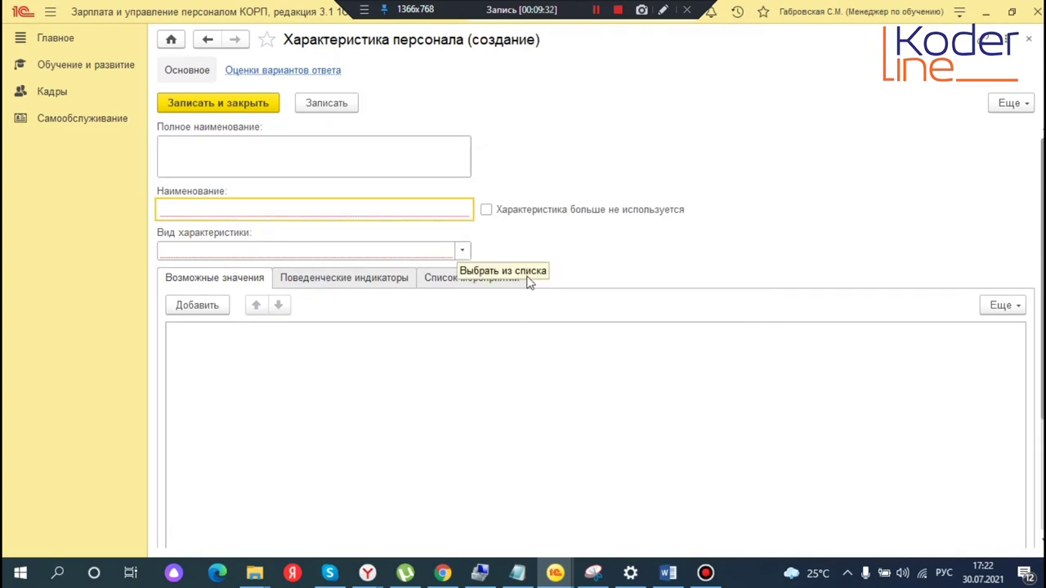
click(1028, 39)
click(717, 67)
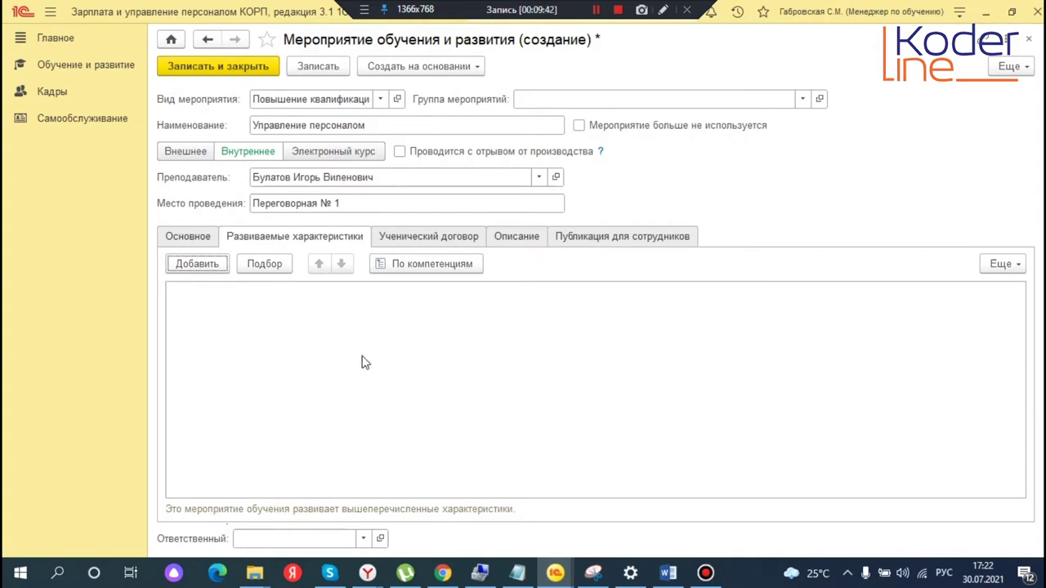
Add a line to the event's student contract with a work period of 6 months and an amount of 1 000
click(441, 235)
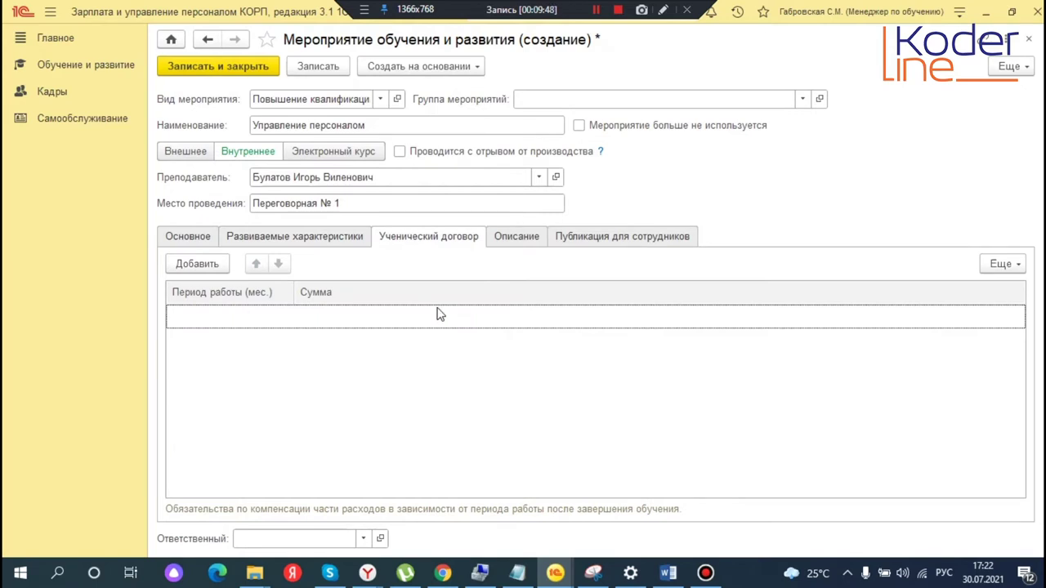
click(214, 265)
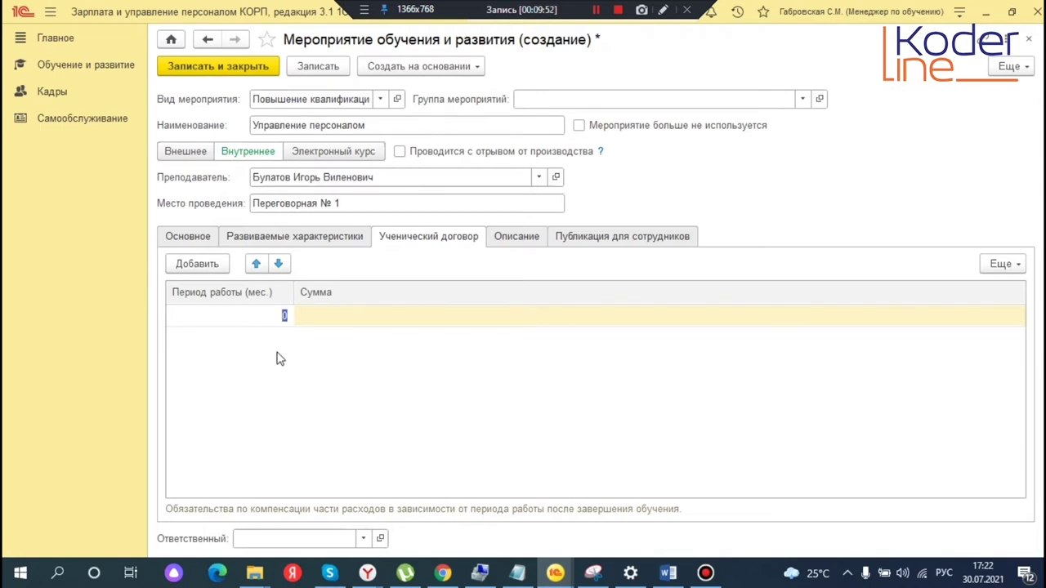
text(6)
key(Return)
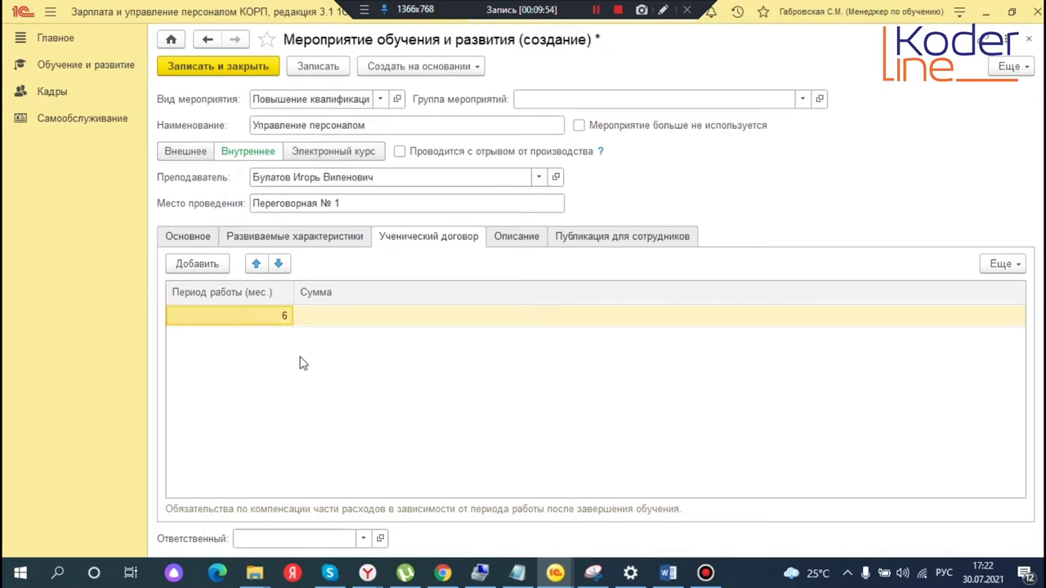
key(Tab)
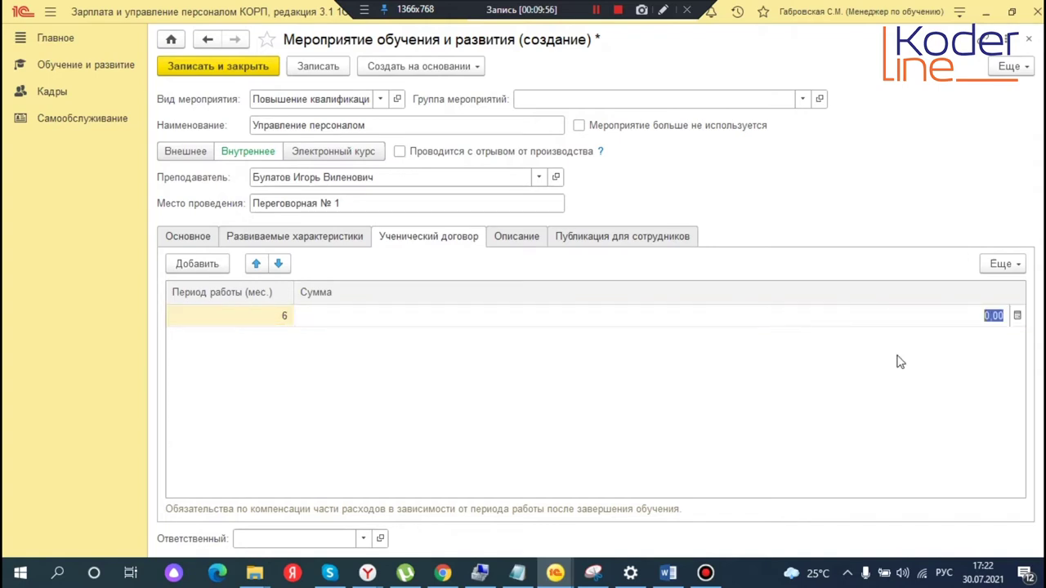
text(1 000)
key(Return)
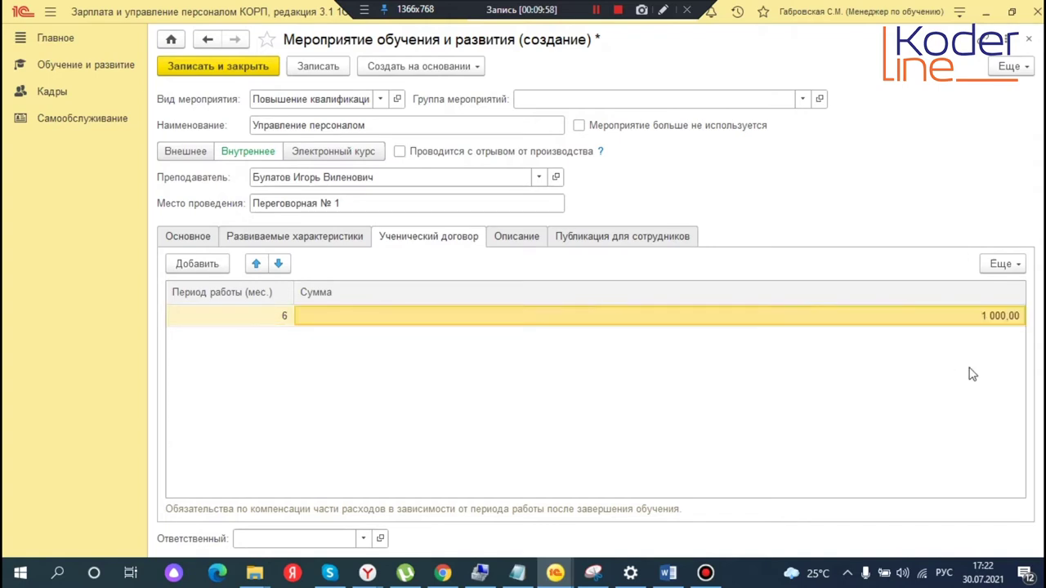
Add a second student contract line with a work period of 12 months and an amount of 500
click(194, 264)
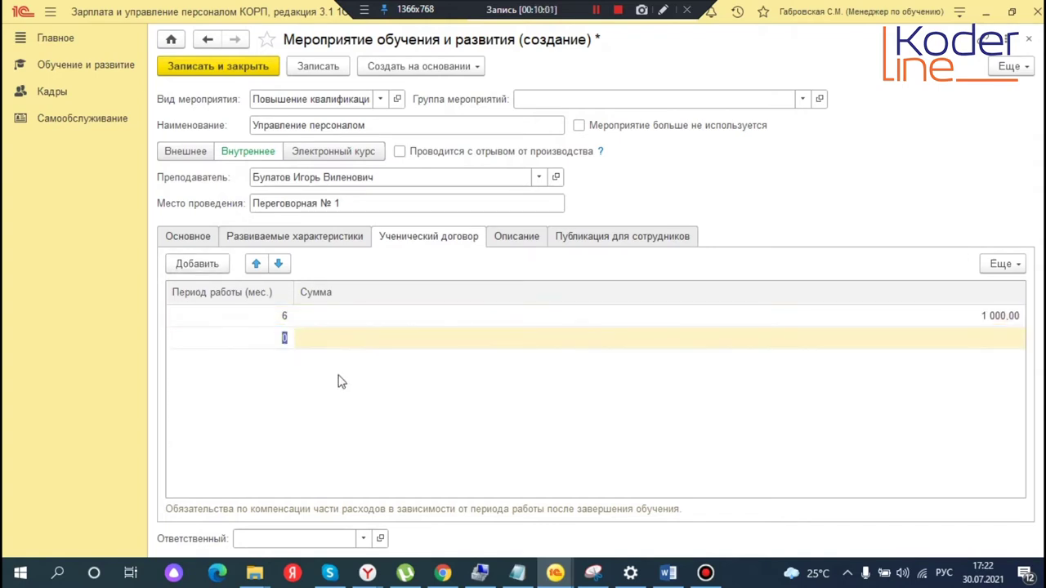
key(Return)
key(Tab)
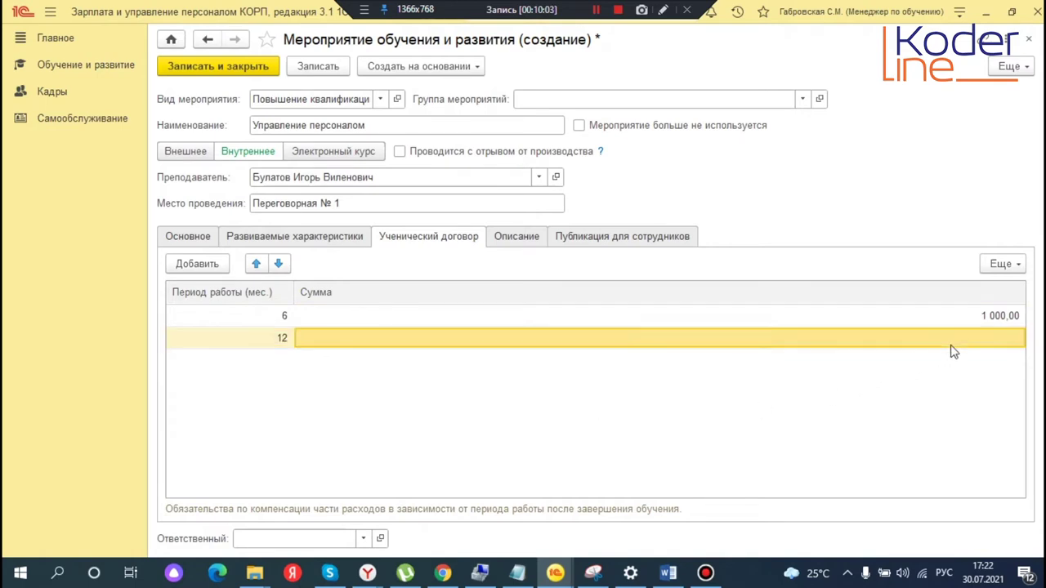
text(20)
key(Return)
double_click(993, 337)
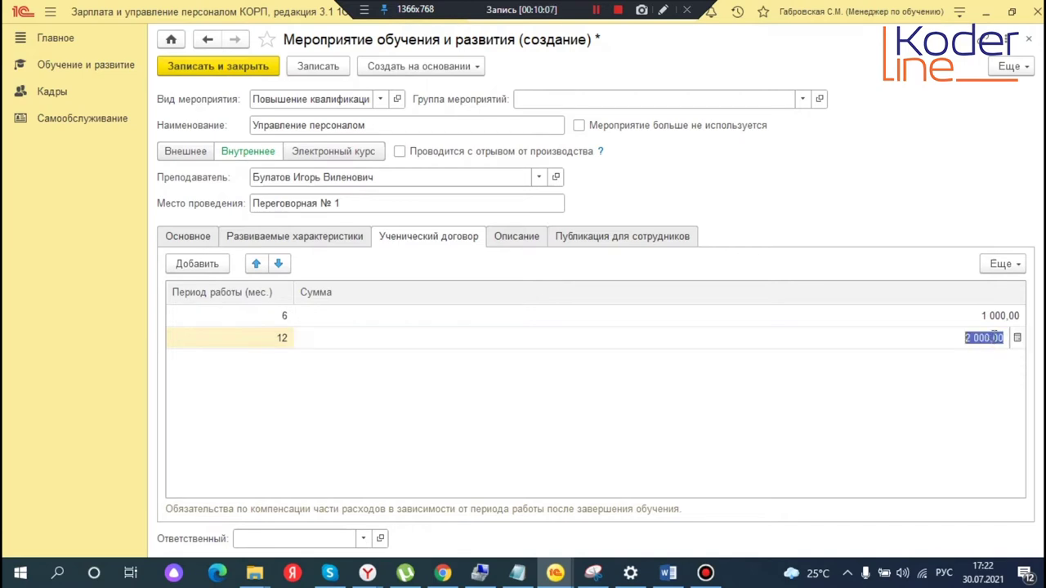
text(500)
key(Return)
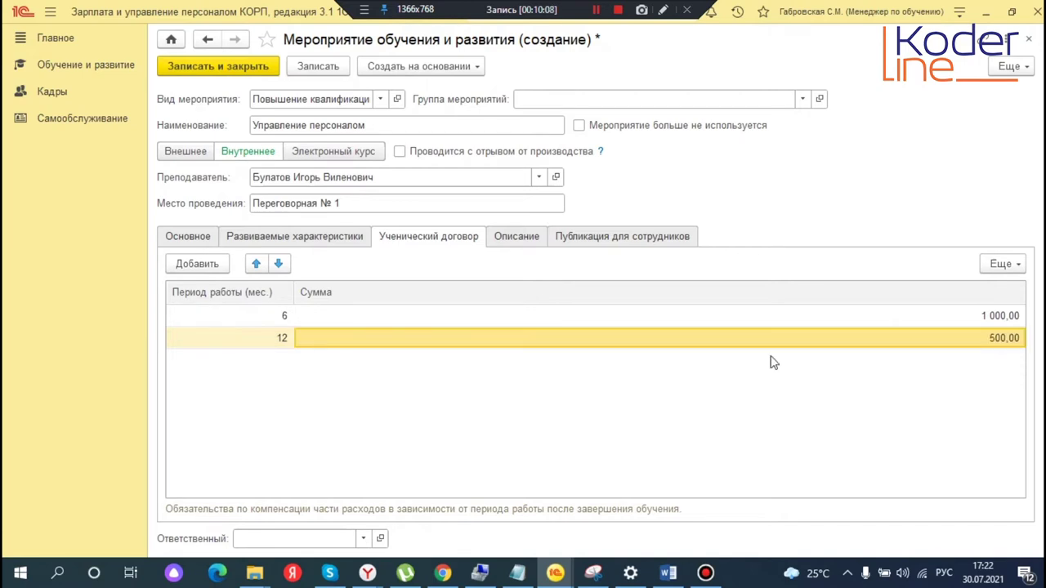
Check the description of the Управление персоналом event, and save and close the event
click(513, 239)
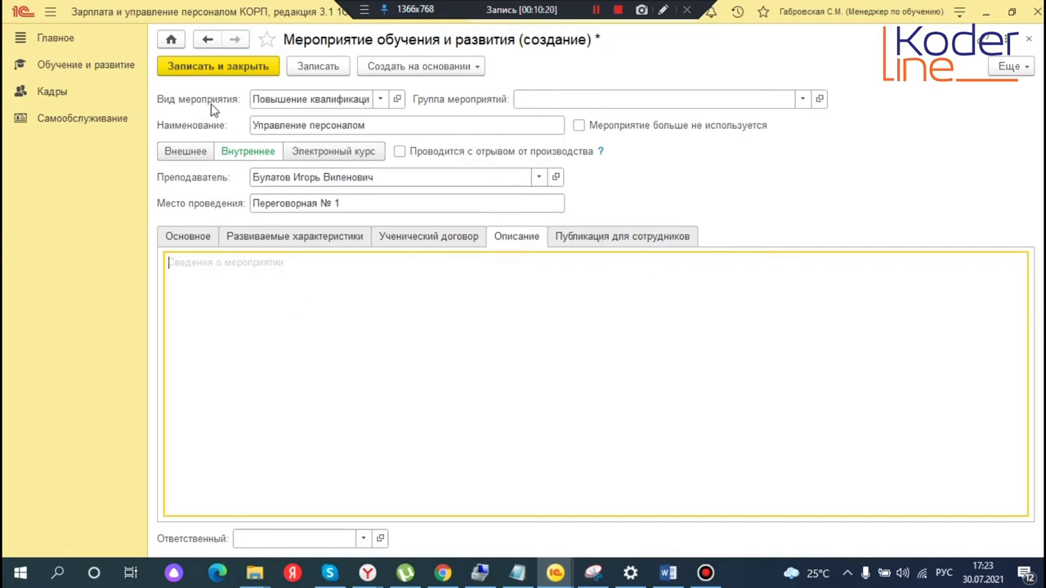
click(222, 67)
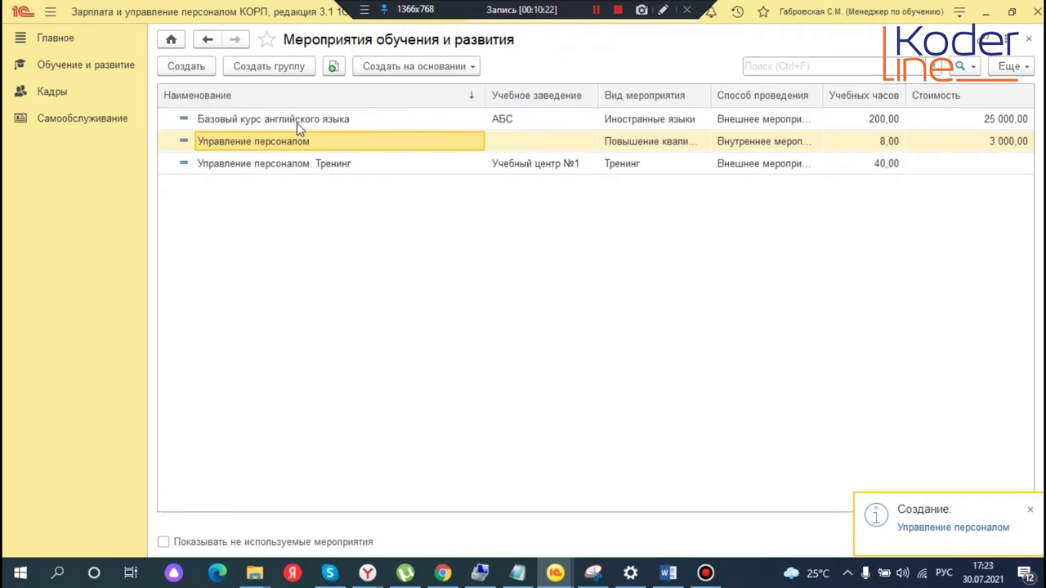
Add a student contract line to the Базовый курс английского языка event with a work period of 6 months and an amount of 3 000
double_click(296, 122)
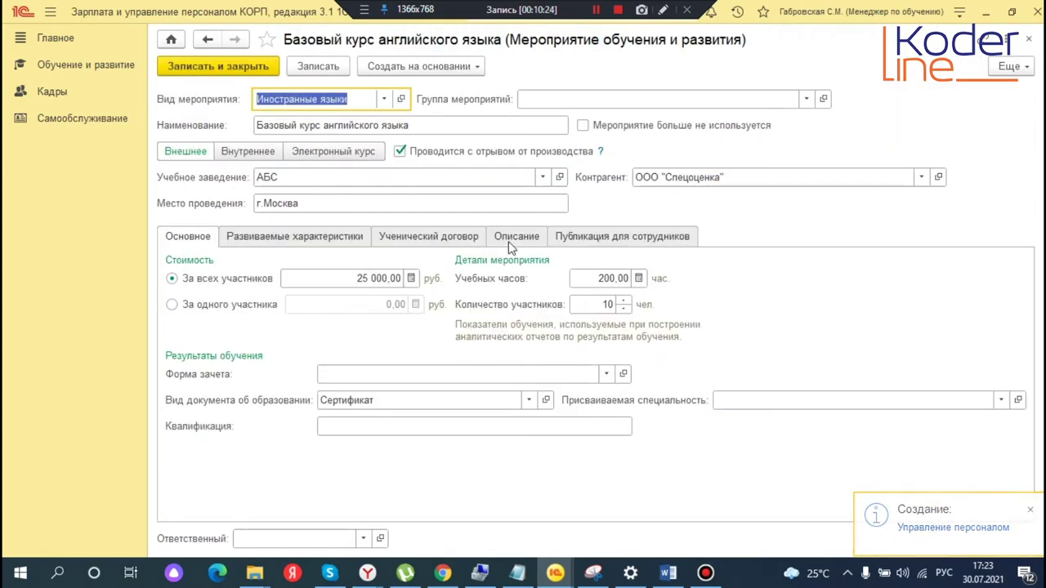
click(428, 237)
click(204, 269)
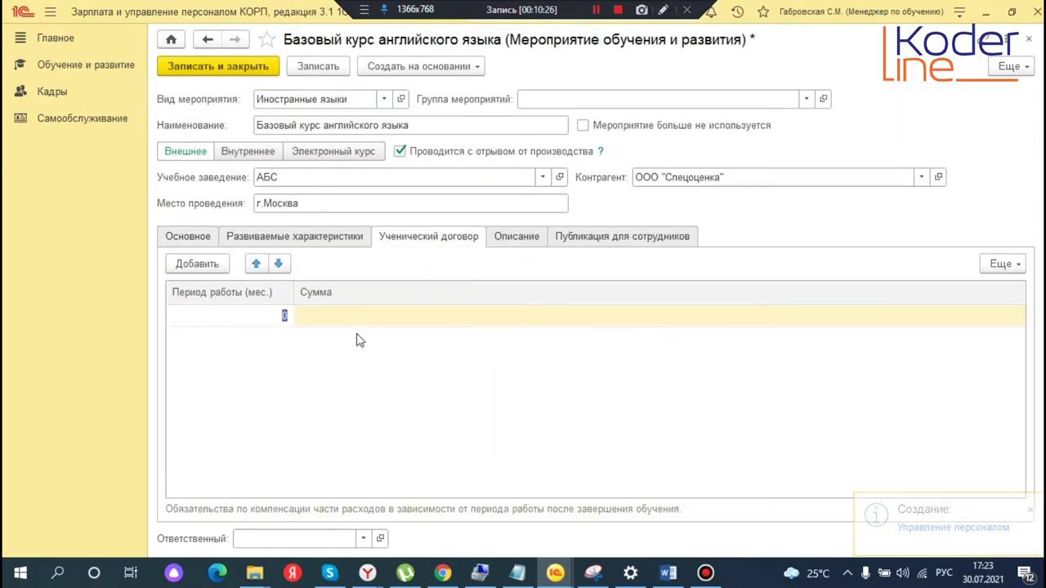
text(6)
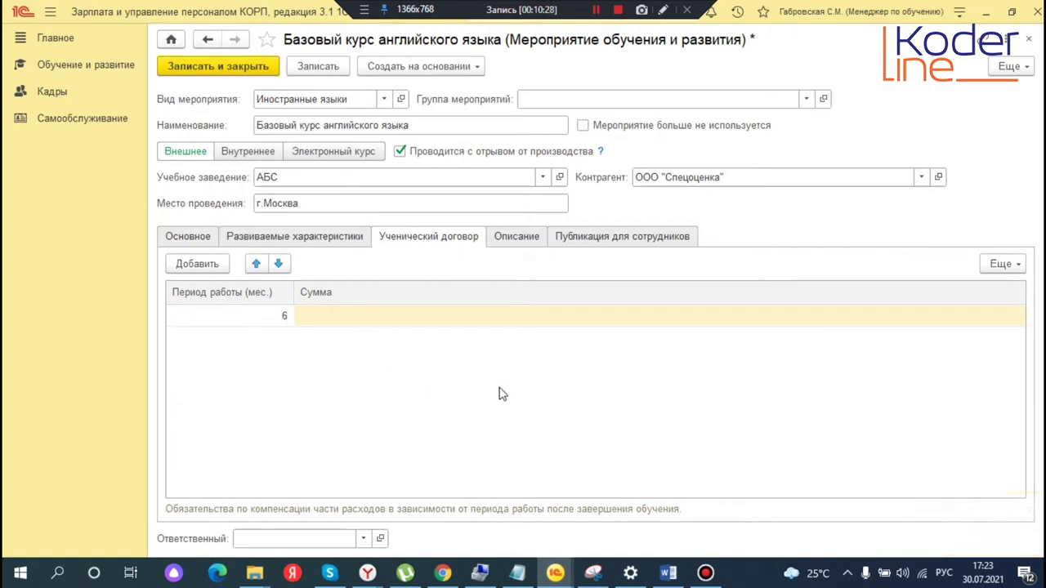
click(484, 388)
click(804, 319)
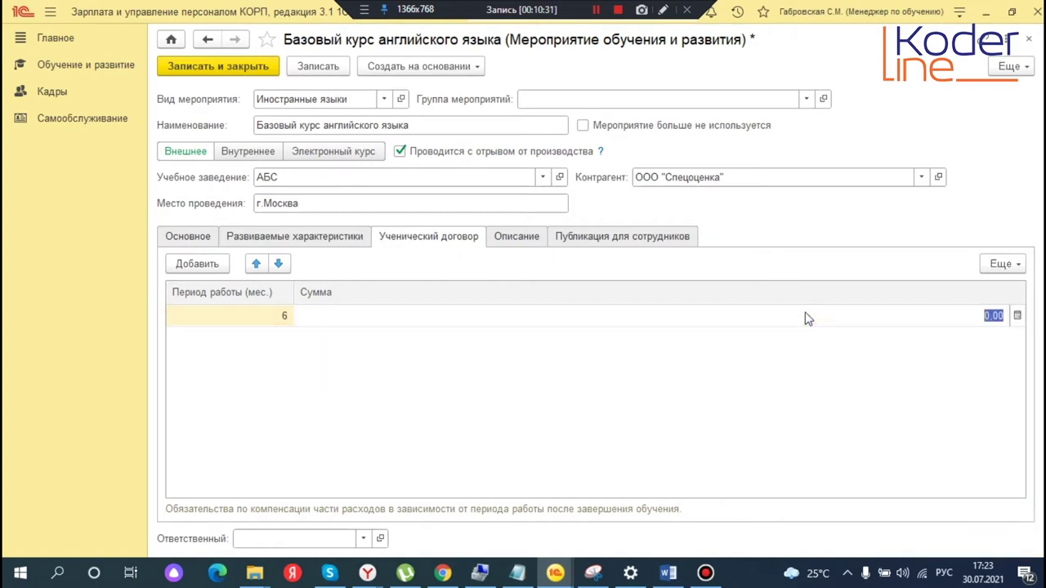
text(3)
key(Return)
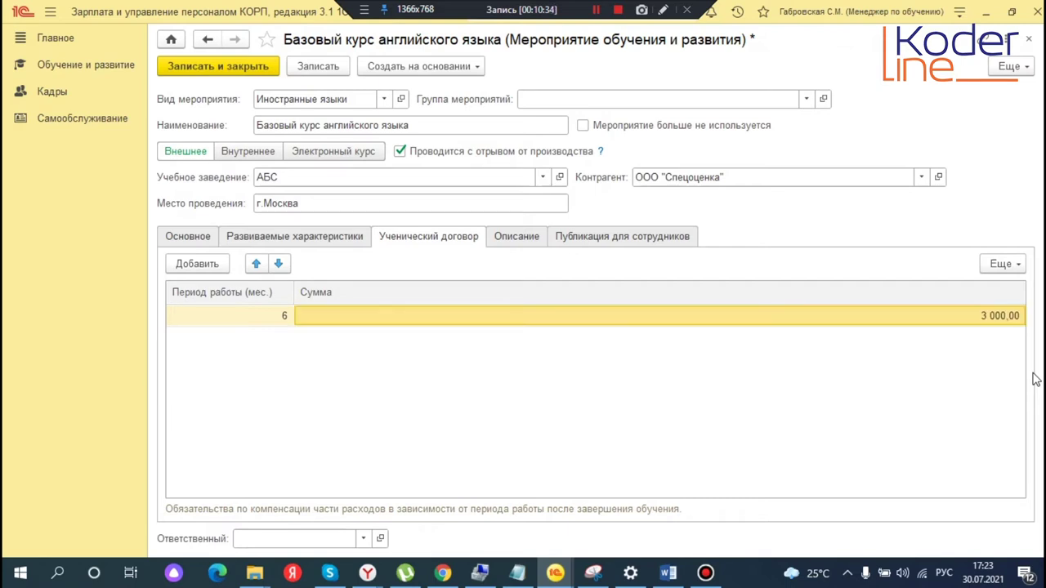
Add a second student contract line to the English course with 12 months and 1 500, and save and close the event
click(189, 263)
text(12)
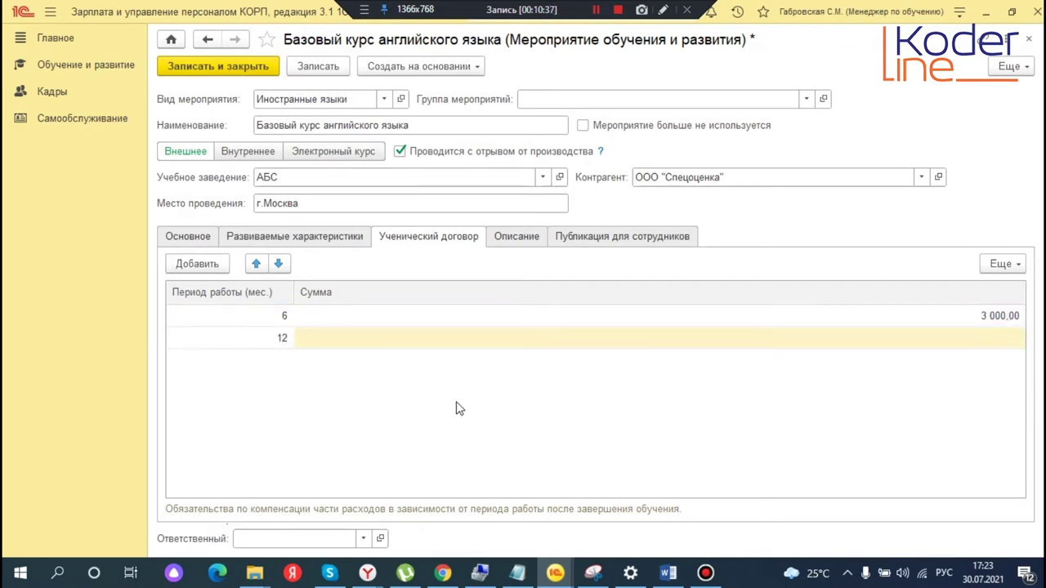
key(Return)
click(979, 339)
text(1500)
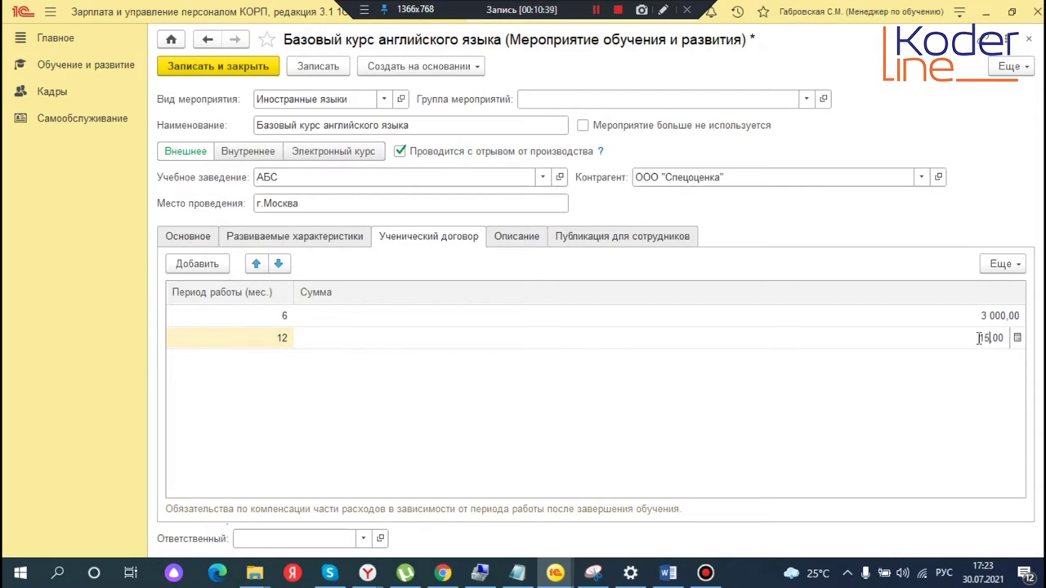
key(Return)
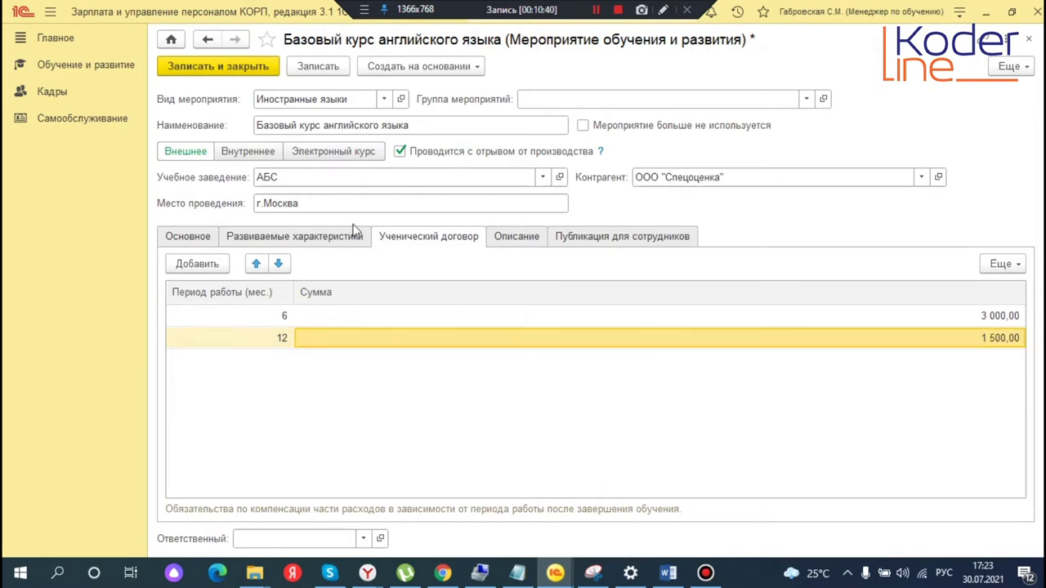
click(214, 65)
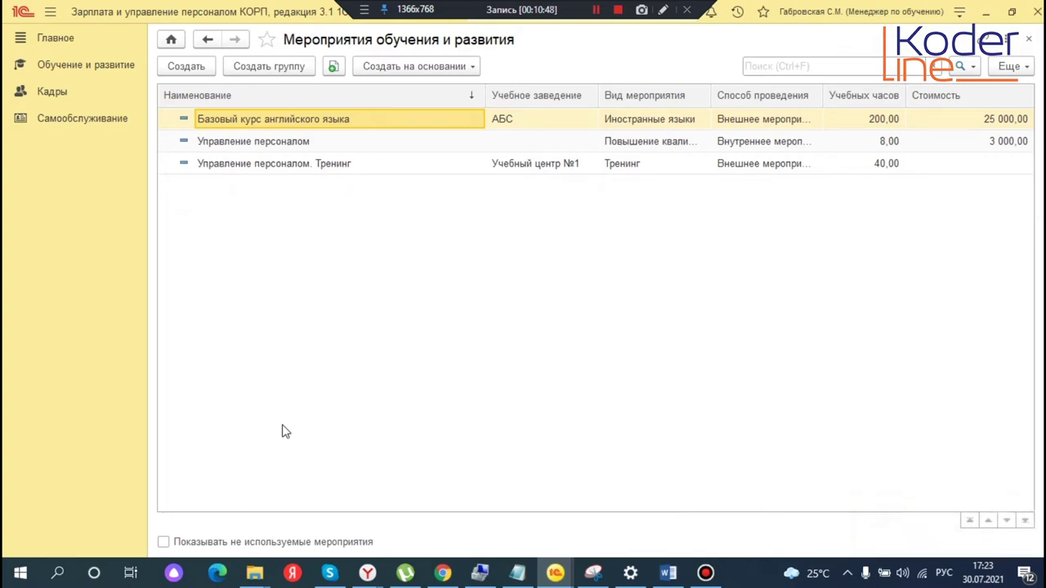
click(598, 10)
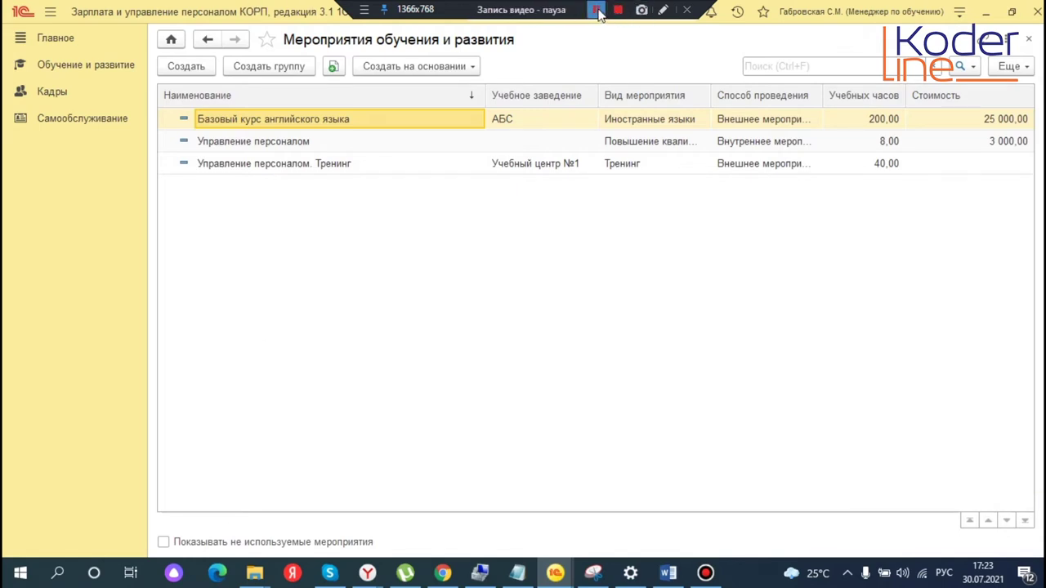
click(597, 11)
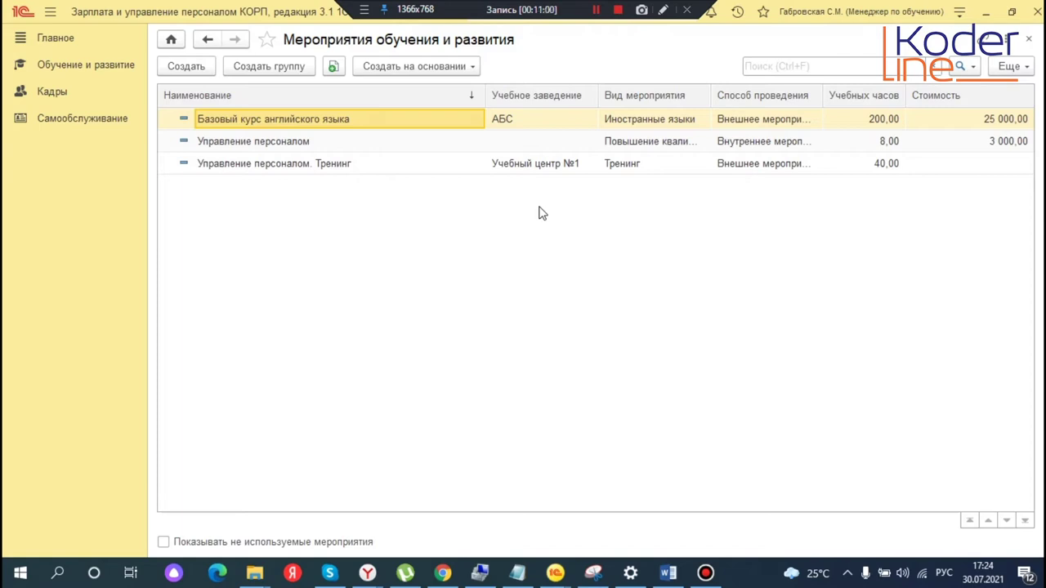
Open the list of training requests (Заявки на обучение) and start a new request
click(72, 72)
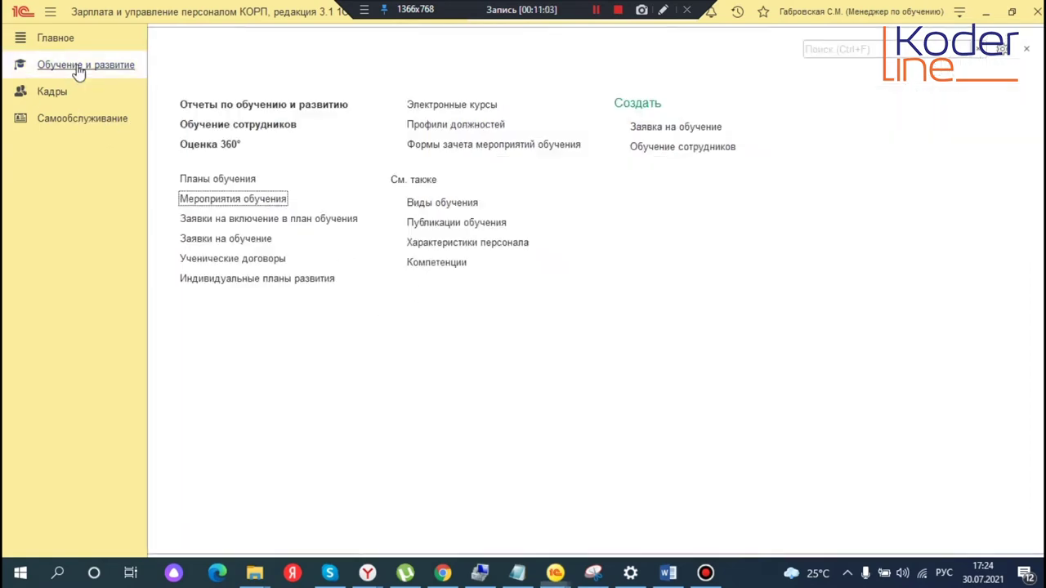
click(229, 240)
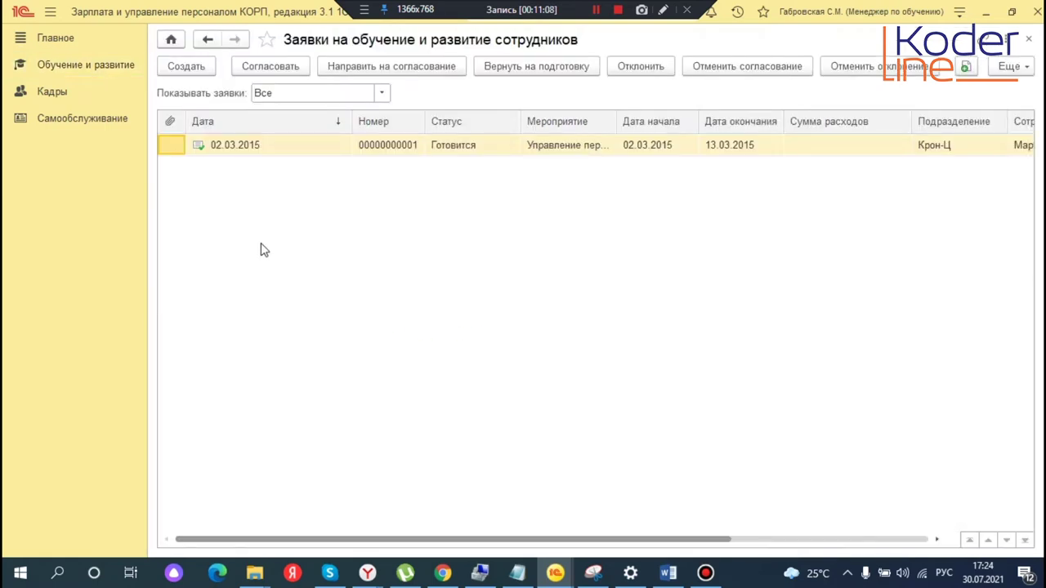
click(189, 68)
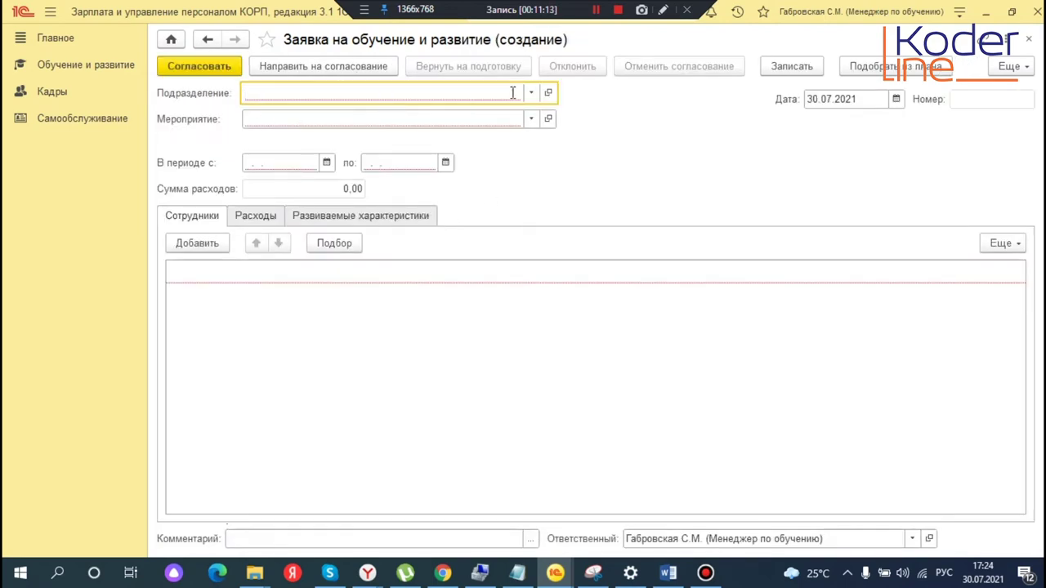
Set the department of the training request to the organization Крон-Ц
click(513, 92)
click(477, 169)
click(441, 147)
double_click(444, 147)
click(530, 95)
click(286, 148)
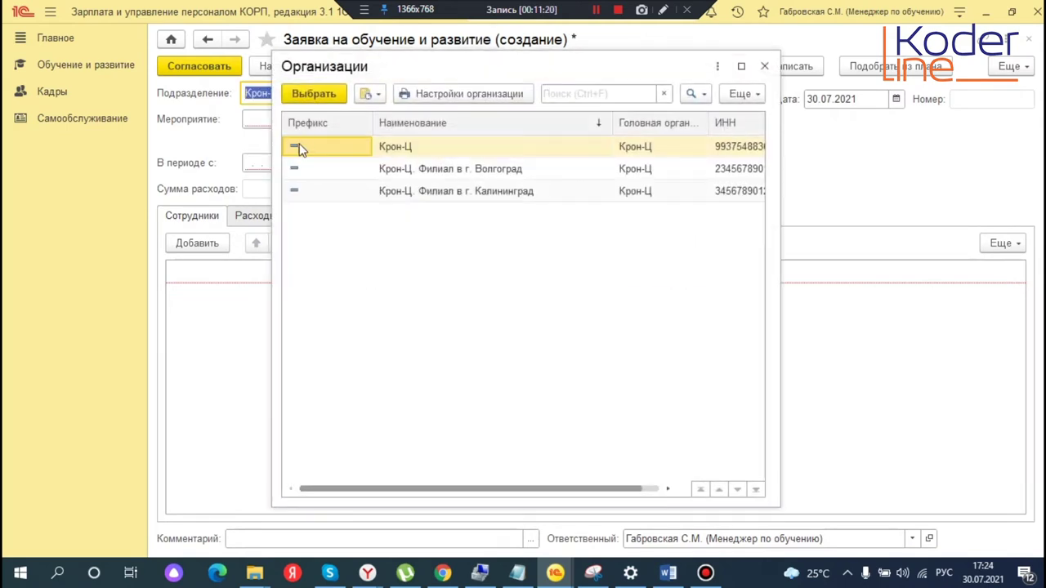
double_click(418, 149)
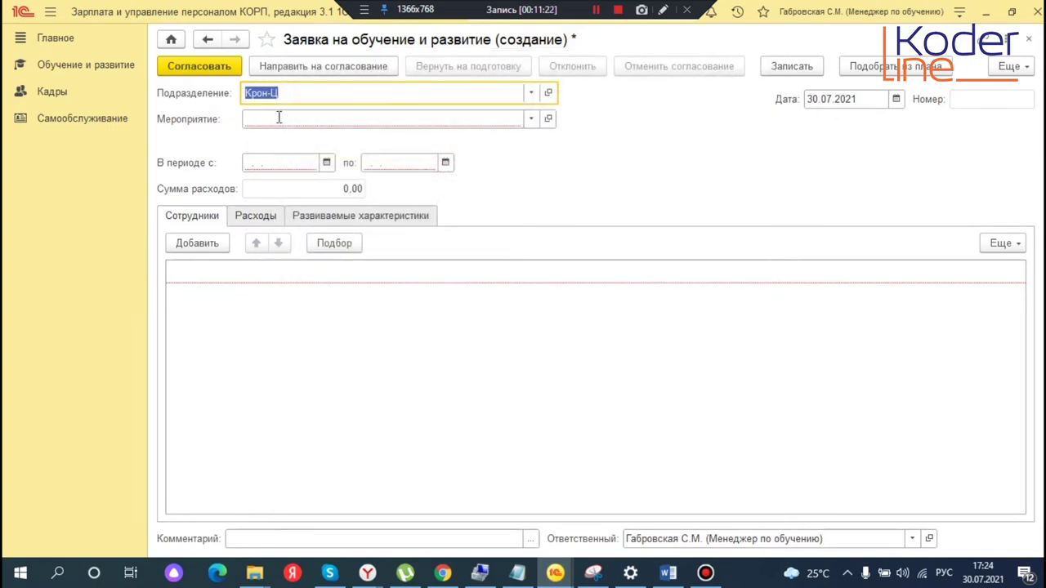
Choose Базовый курс английского языка as the request's event and set its period from 01.09.2021 to 30.09.2021
click(274, 118)
click(336, 172)
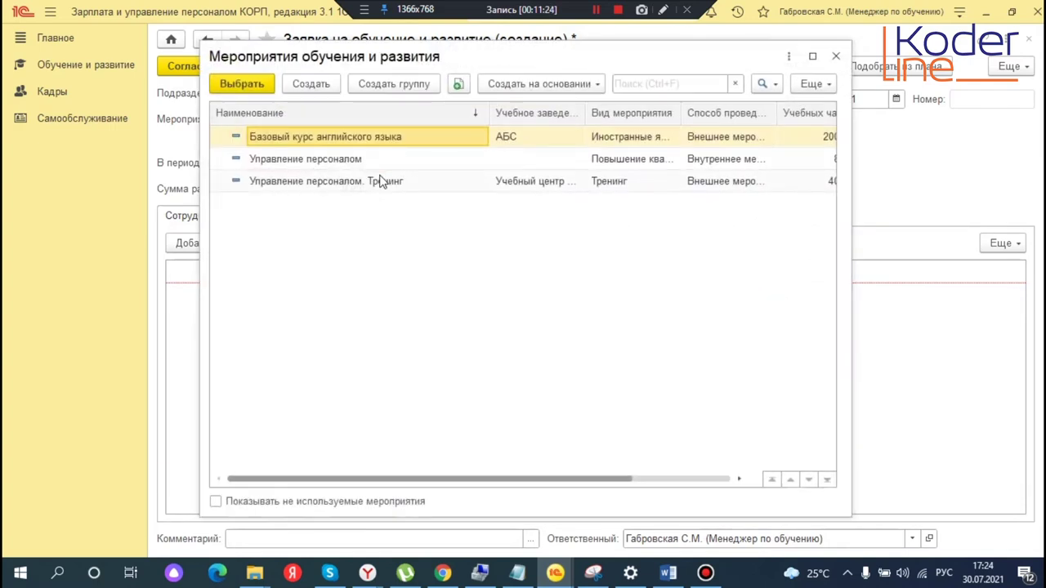
double_click(370, 141)
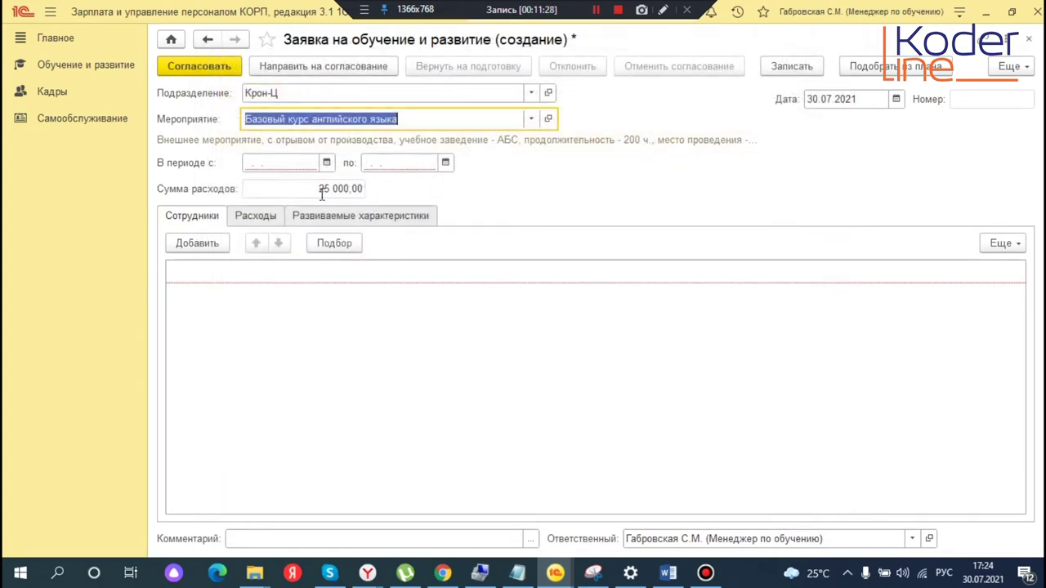
click(281, 163)
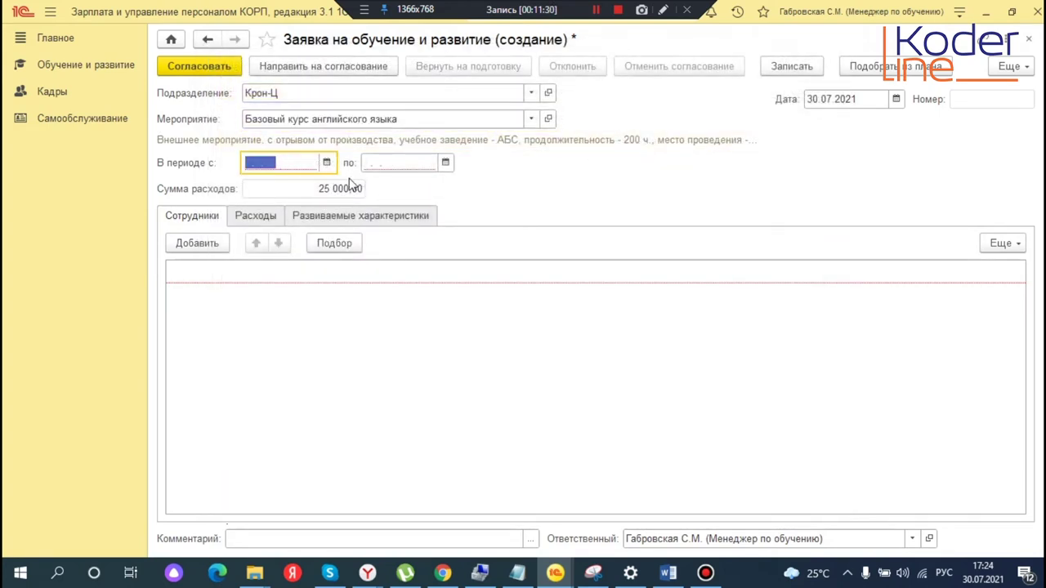
text(01.09.21)
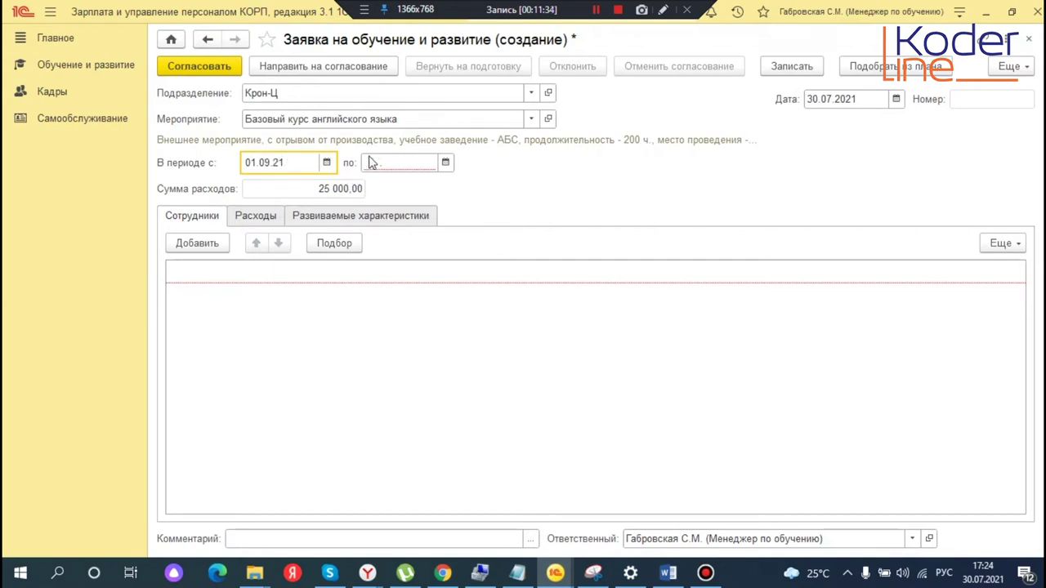
click(400, 166)
text(30.09.)
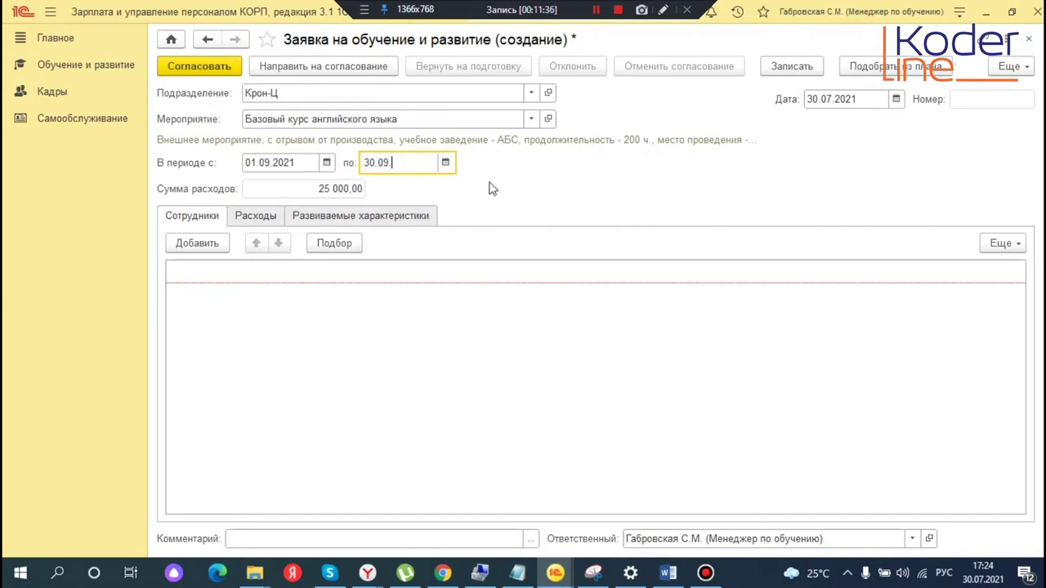
Compare the request's expense amount with the cost for all participants in the English course's event card
click(289, 193)
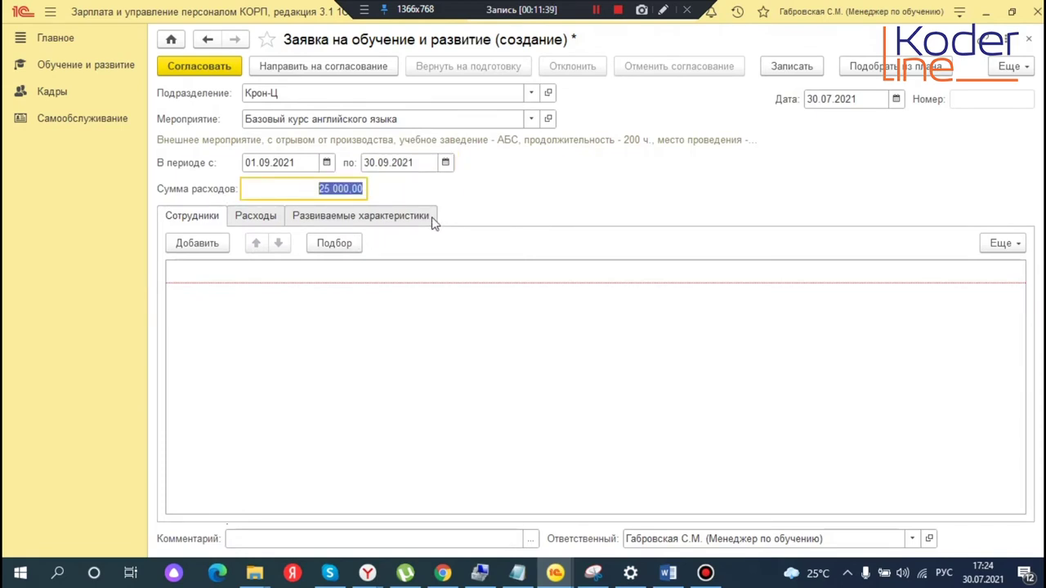
click(548, 120)
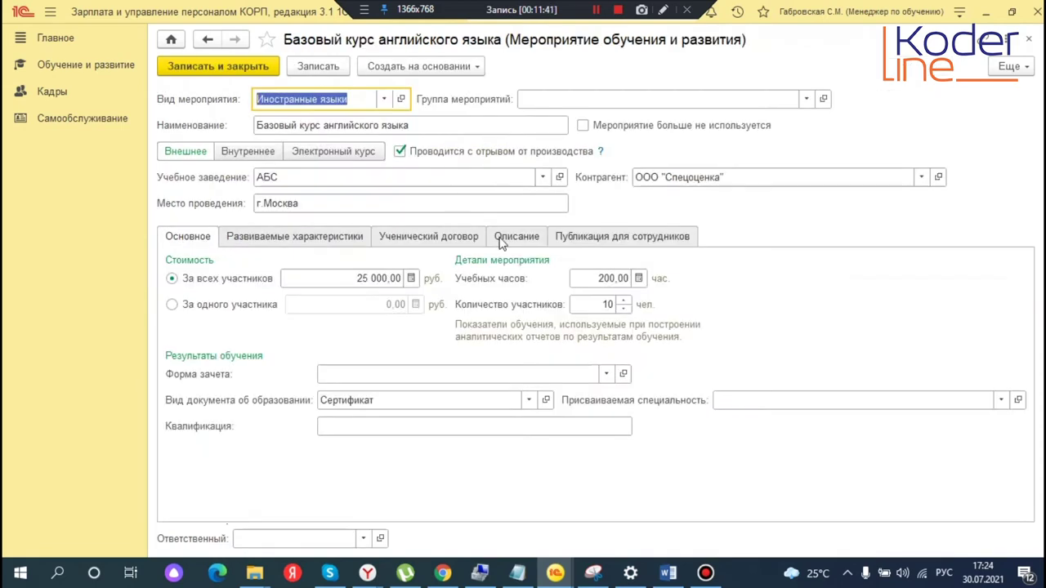
click(351, 279)
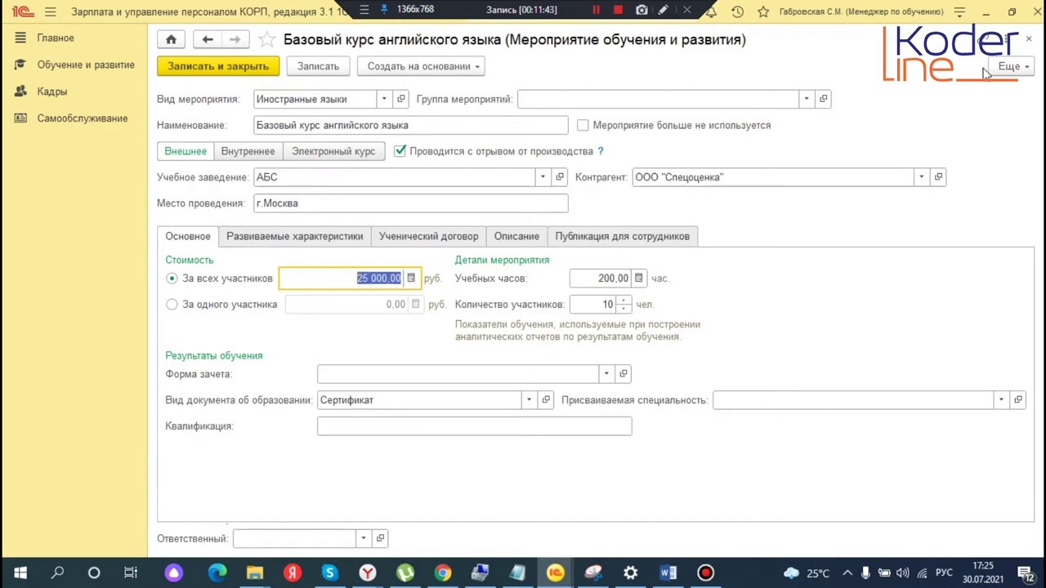
click(1028, 40)
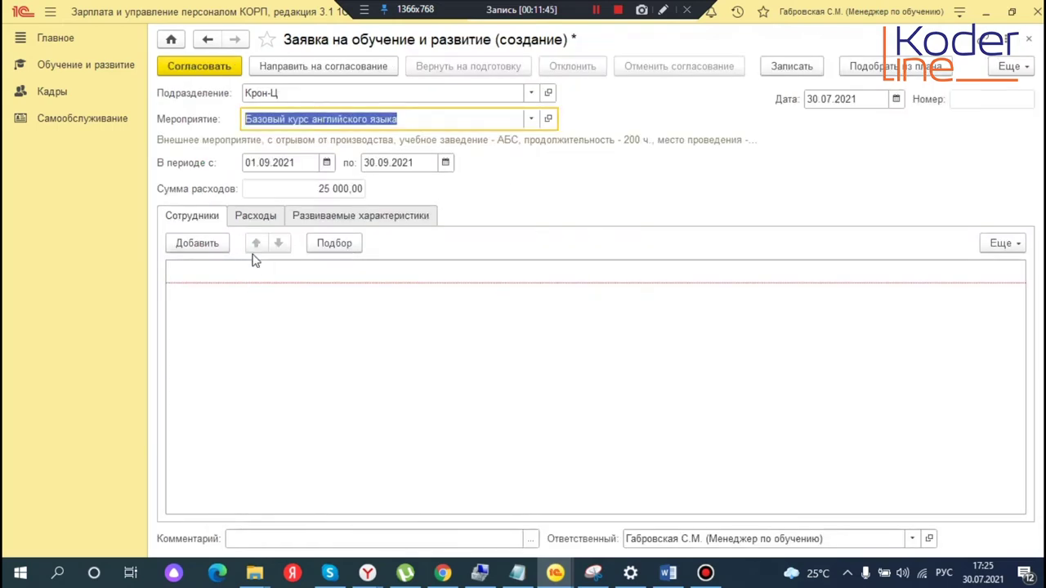
Add all employees of Отдел по работе с персоналом, Крон-Ц to the training request
click(340, 247)
scroll(290, 231, down, 2)
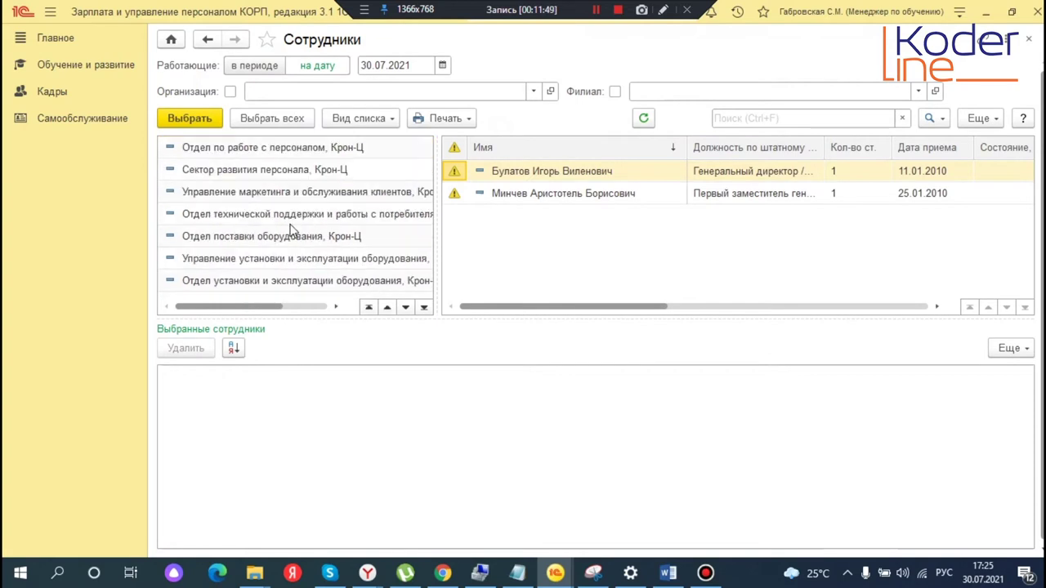
click(262, 171)
click(324, 155)
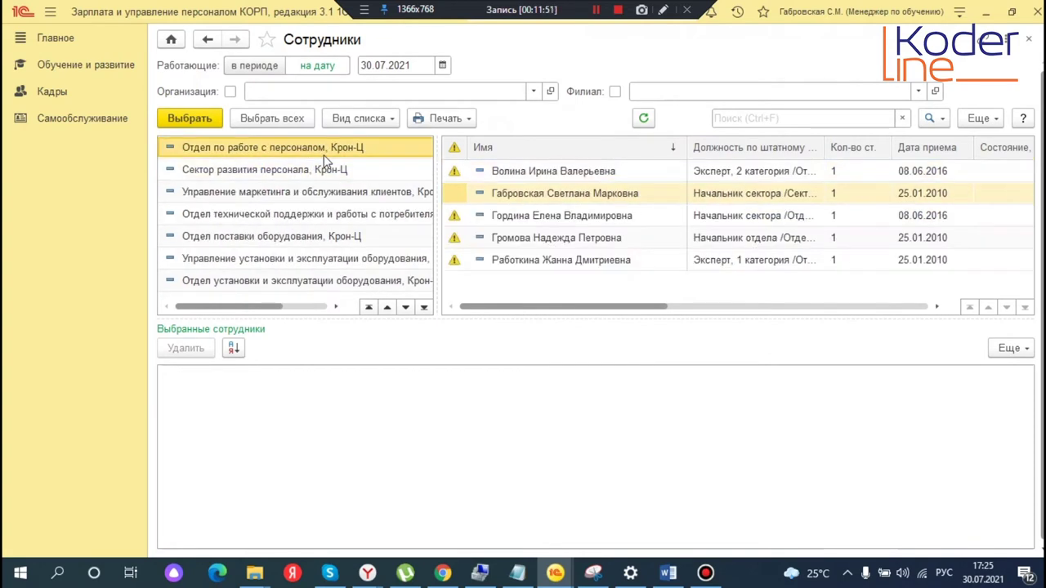
click(553, 178)
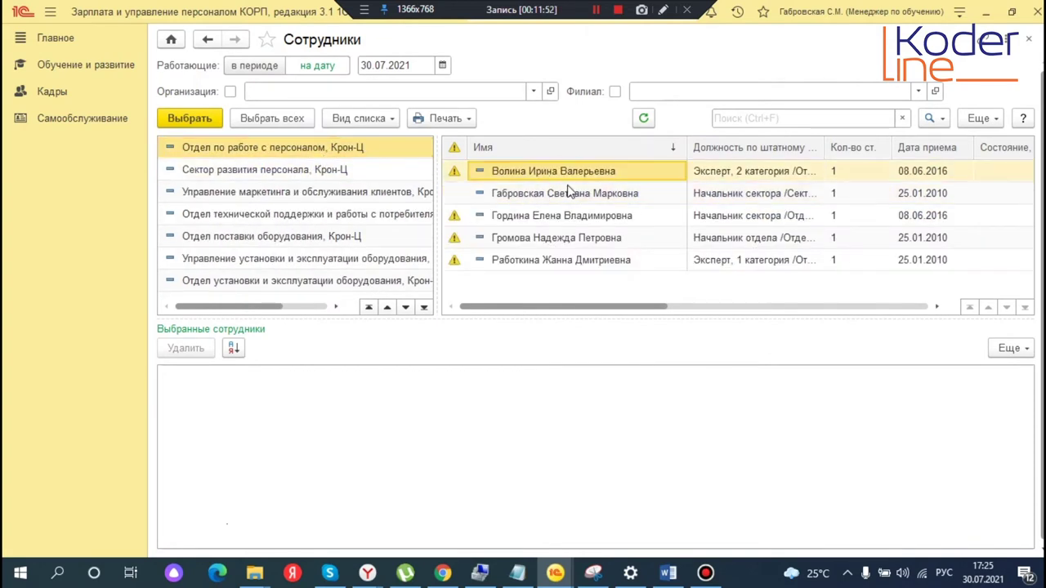
drag(540, 198, 656, 300)
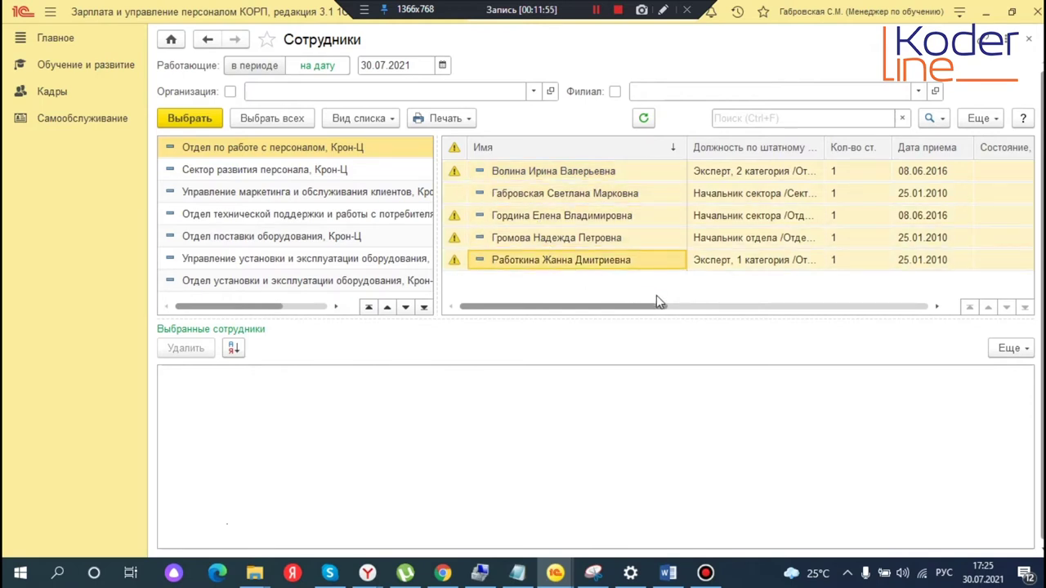
click(200, 125)
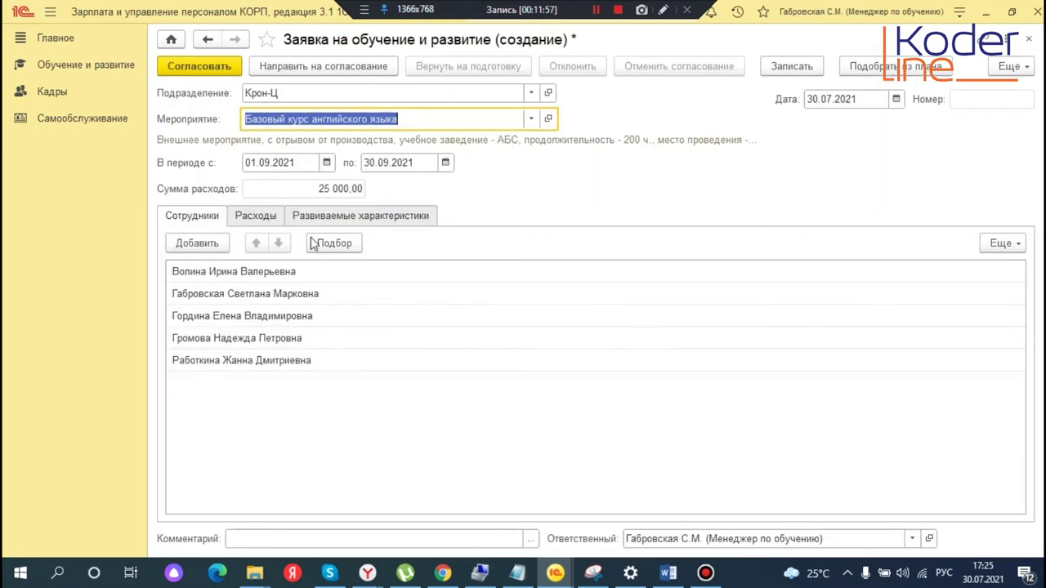
Review the request's expenses and add Знание английского языка to the personnel characteristics that need developing
click(256, 216)
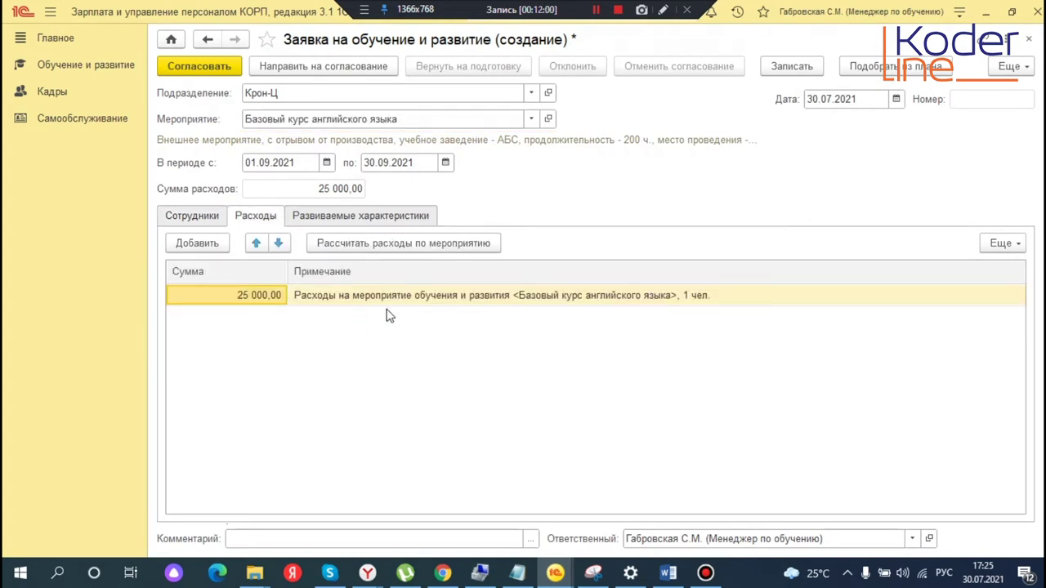
click(343, 219)
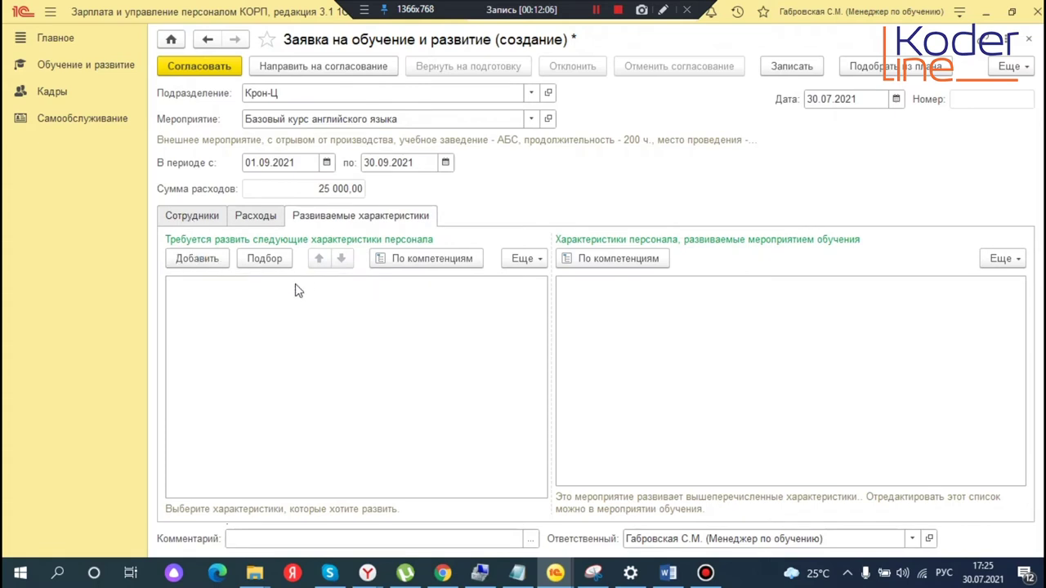
click(264, 258)
double_click(424, 154)
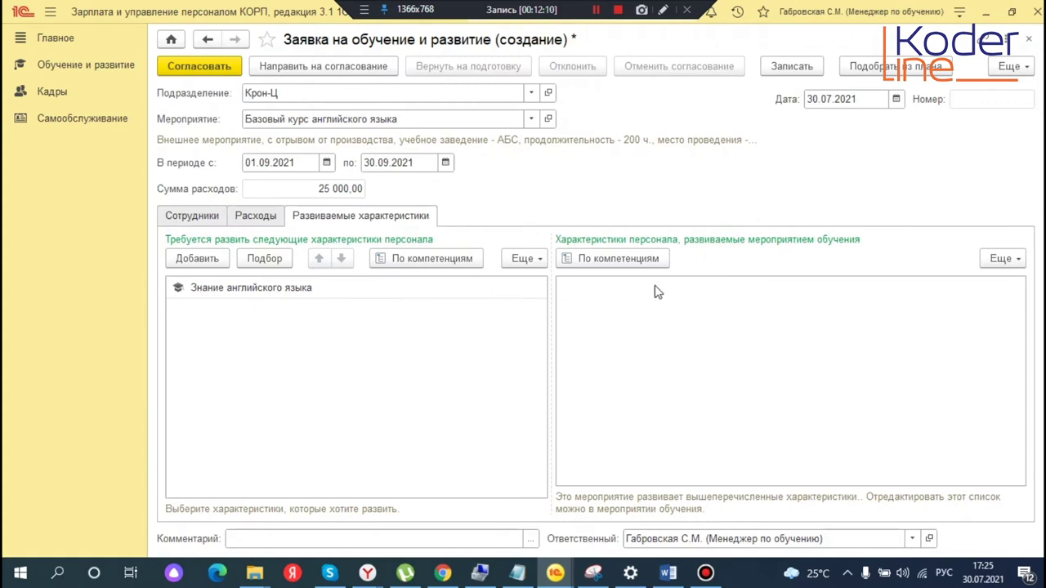
Group both lists of developed characteristics by competencies and examine the Знание английского языка characteristic card
click(609, 260)
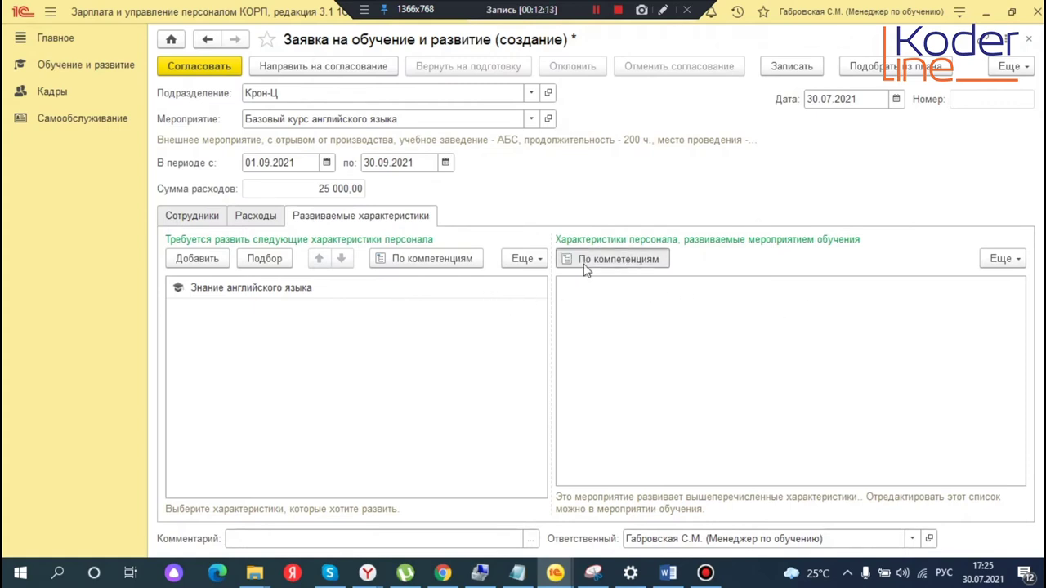
click(416, 258)
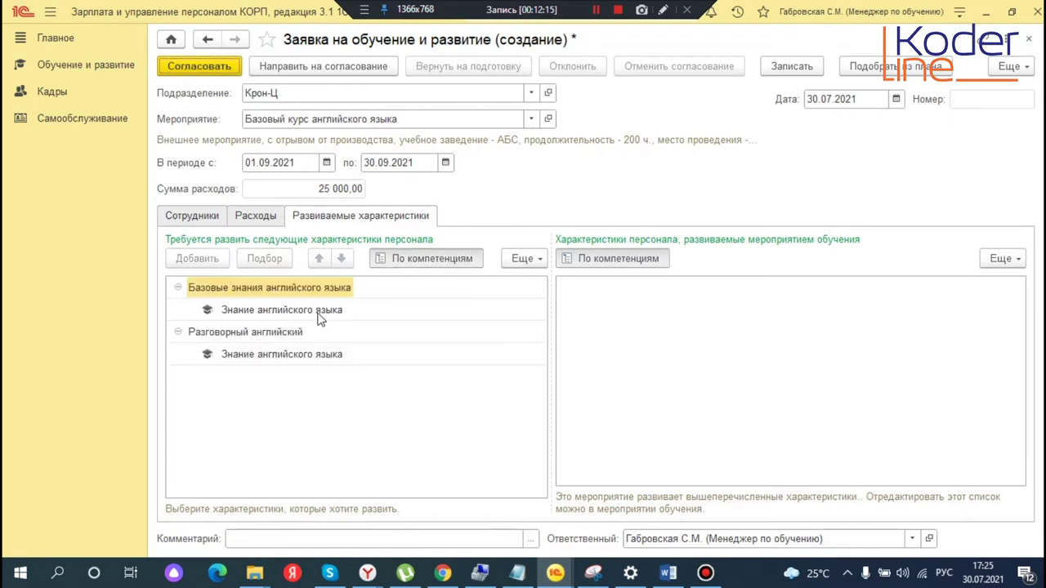
double_click(266, 315)
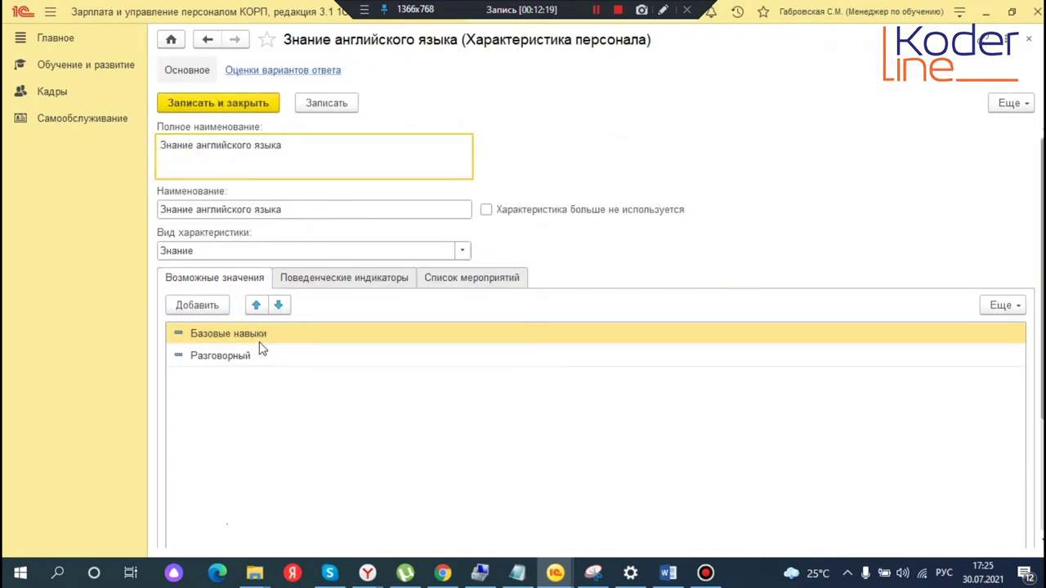
scroll(273, 343, down, 3)
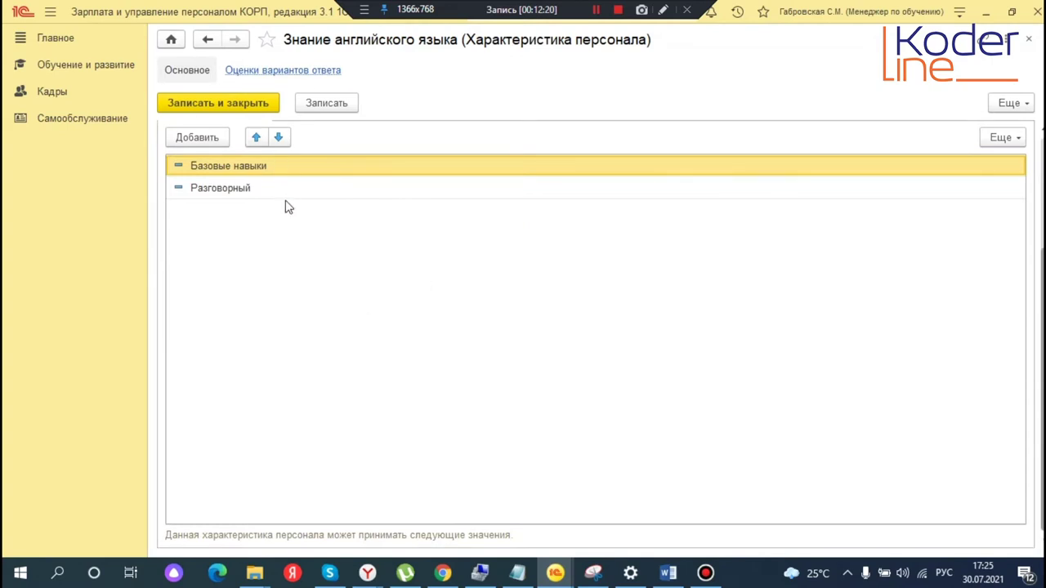
scroll(287, 196, up, 3)
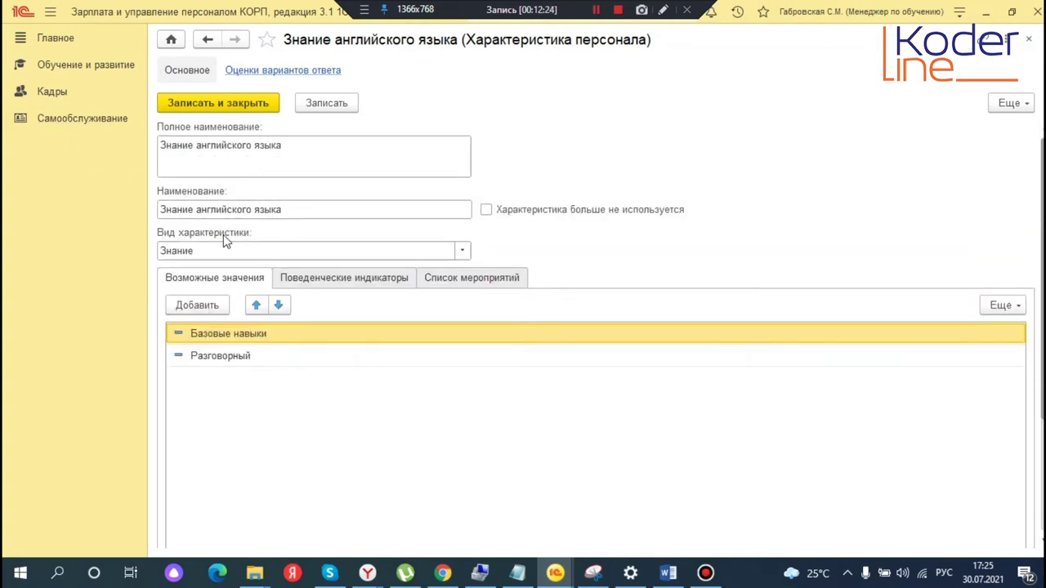
click(1028, 40)
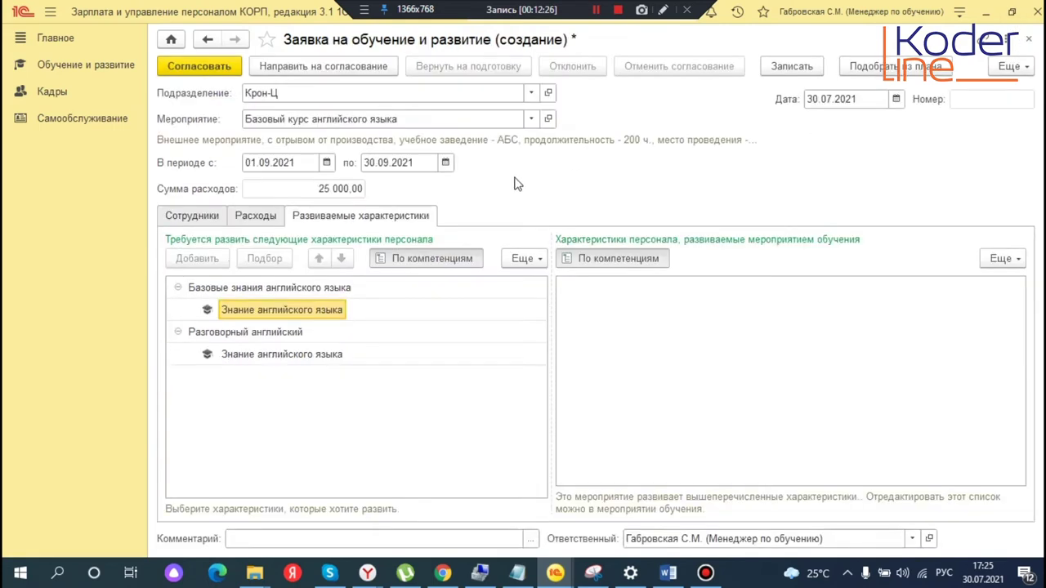
click(227, 336)
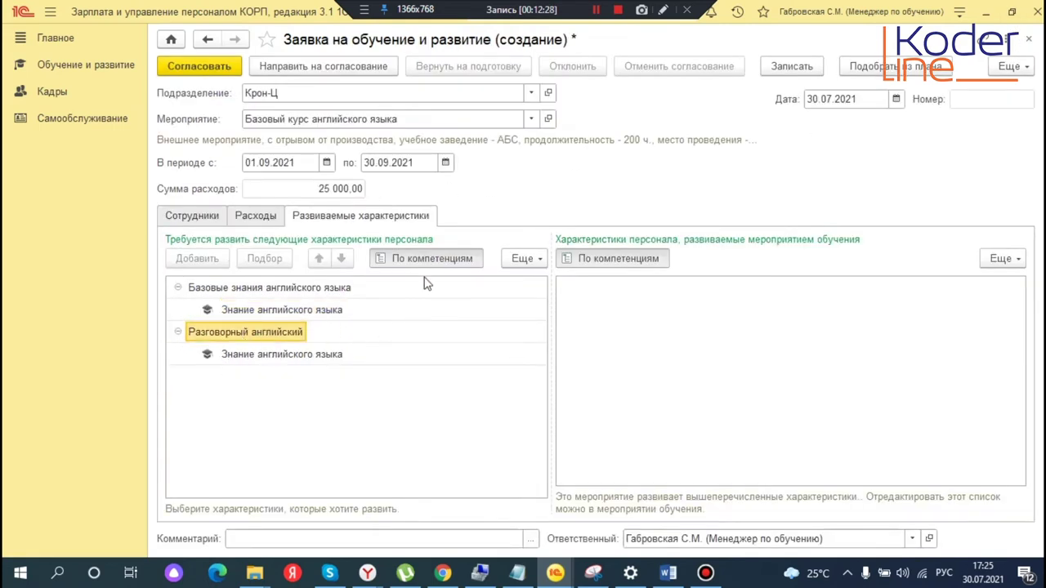
click(299, 357)
click(276, 338)
Review the employees in the training request, send it for approval and approve it
click(202, 218)
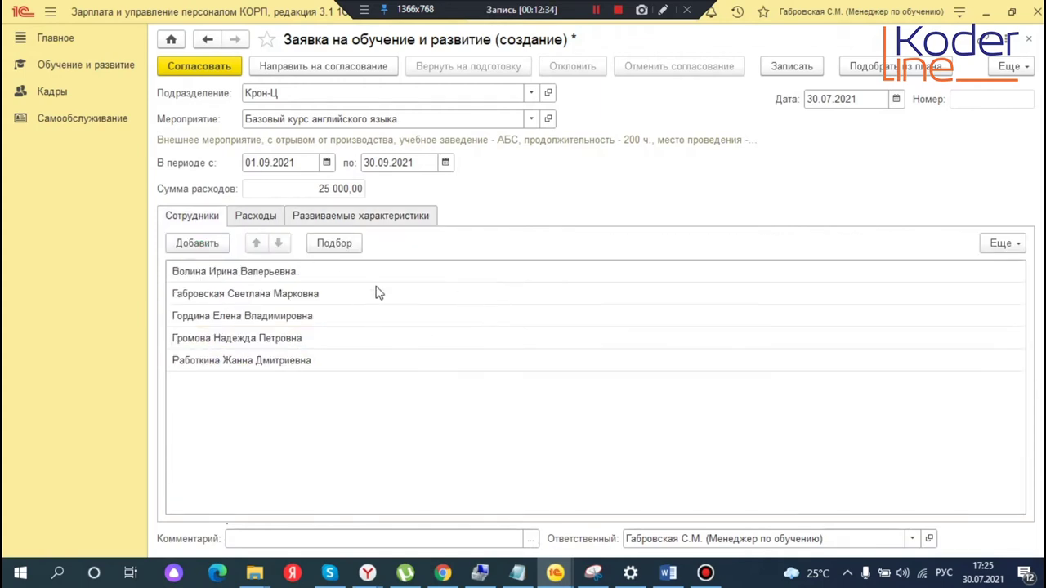
click(388, 319)
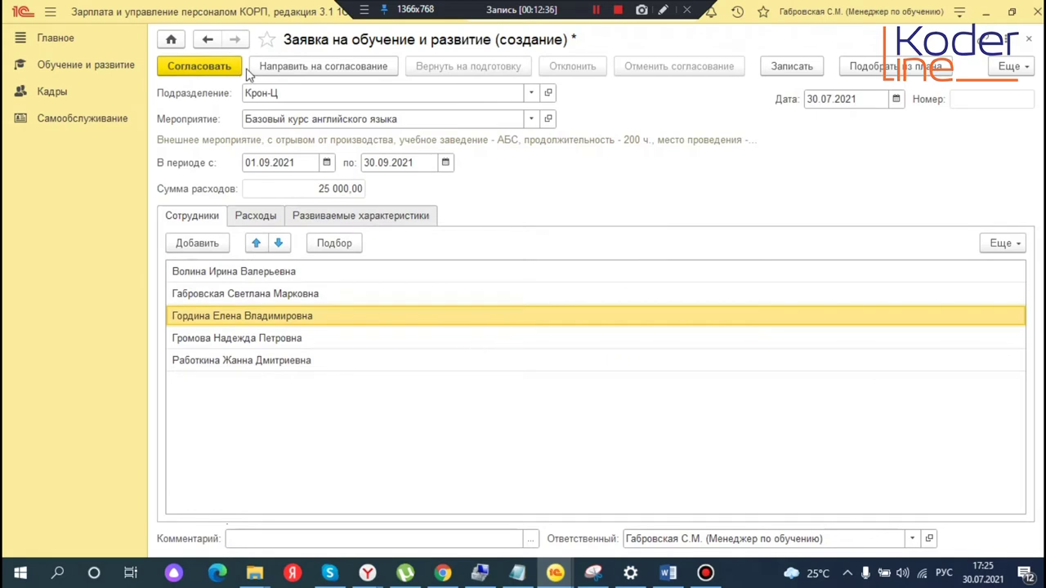
click(338, 69)
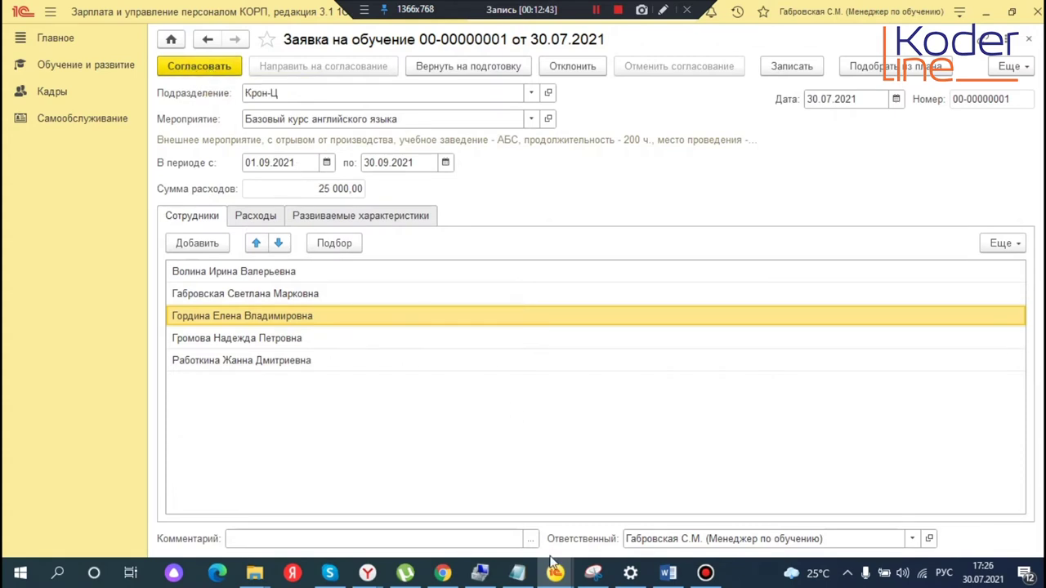
mouse_move(554, 576)
click(196, 66)
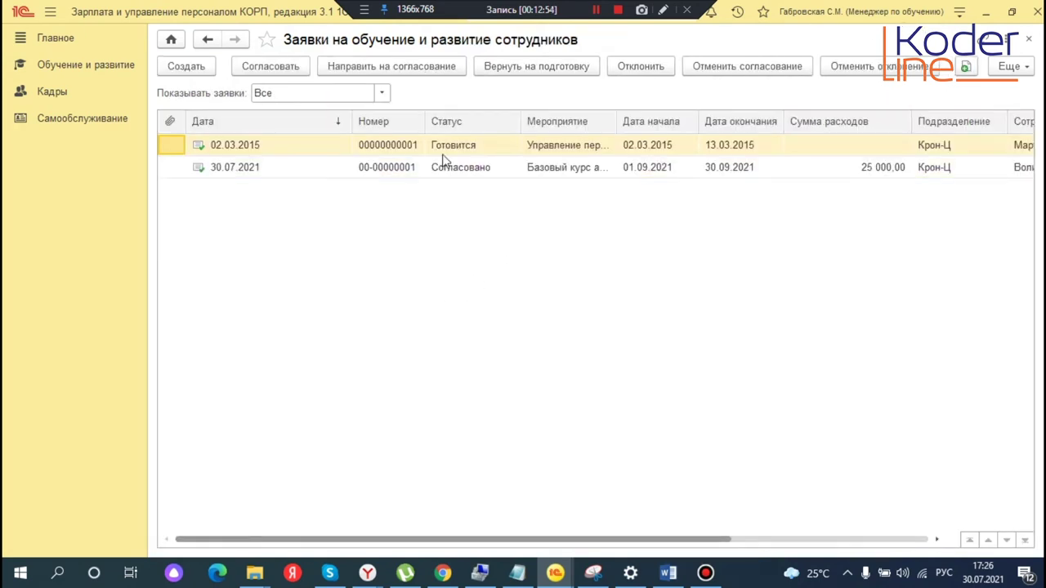
Create a request for inclusion in the training plan (Заявка на включение в план обучения) based on the approved 30.07.2021 English course request
click(329, 170)
click(498, 176)
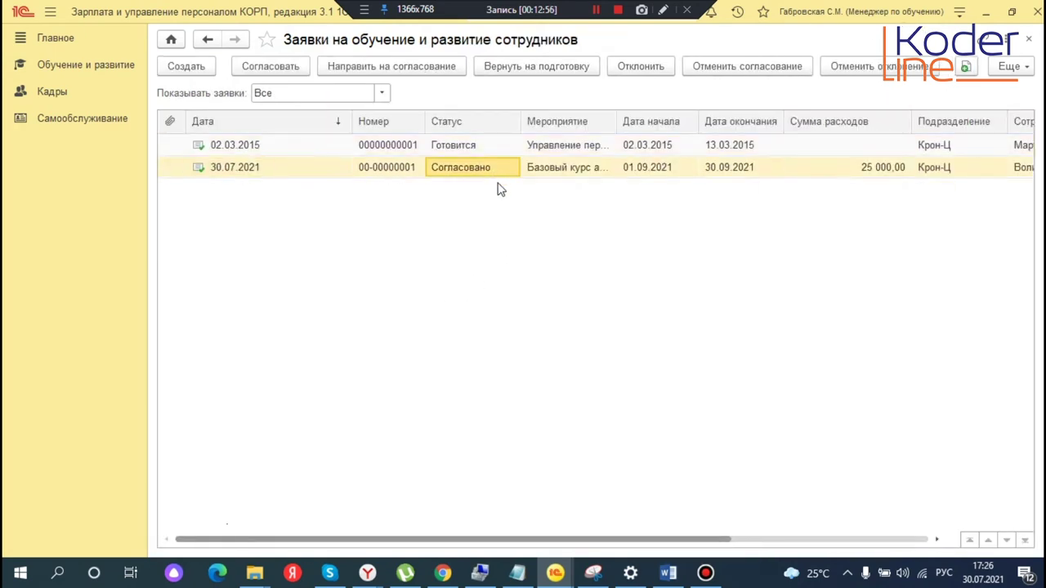
double_click(479, 171)
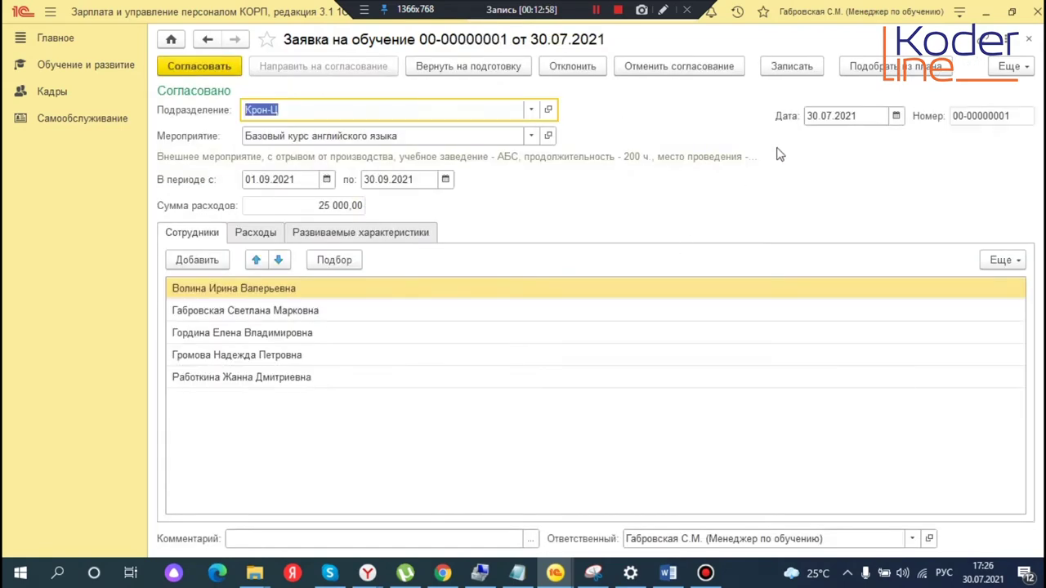
click(1009, 65)
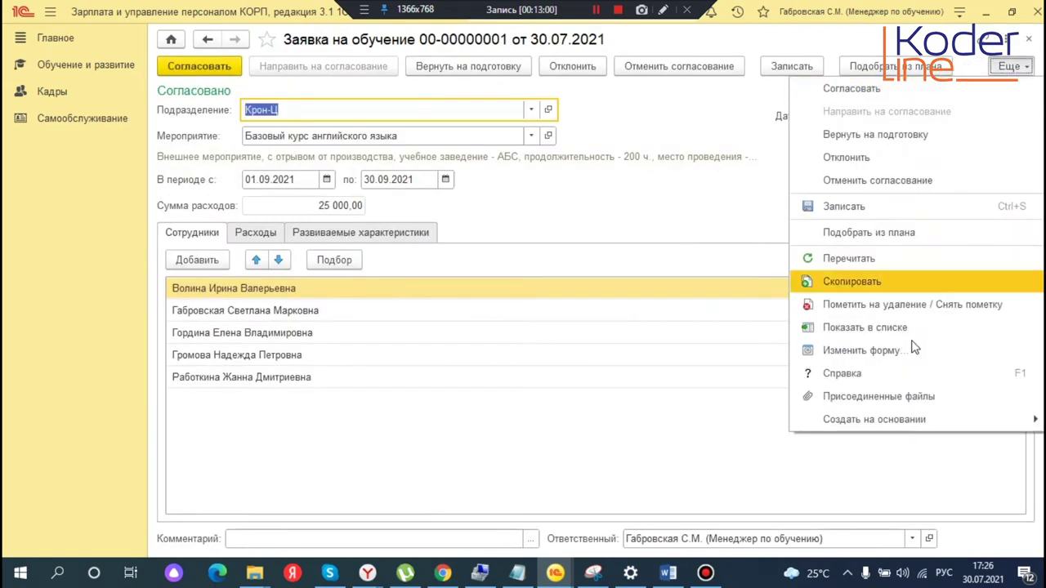
mouse_move(903, 418)
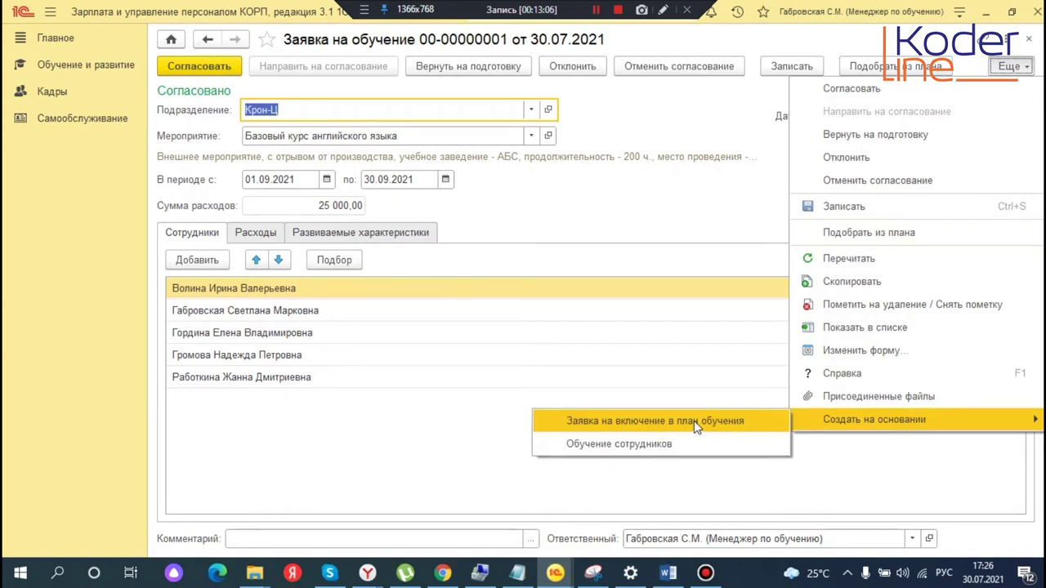
click(648, 432)
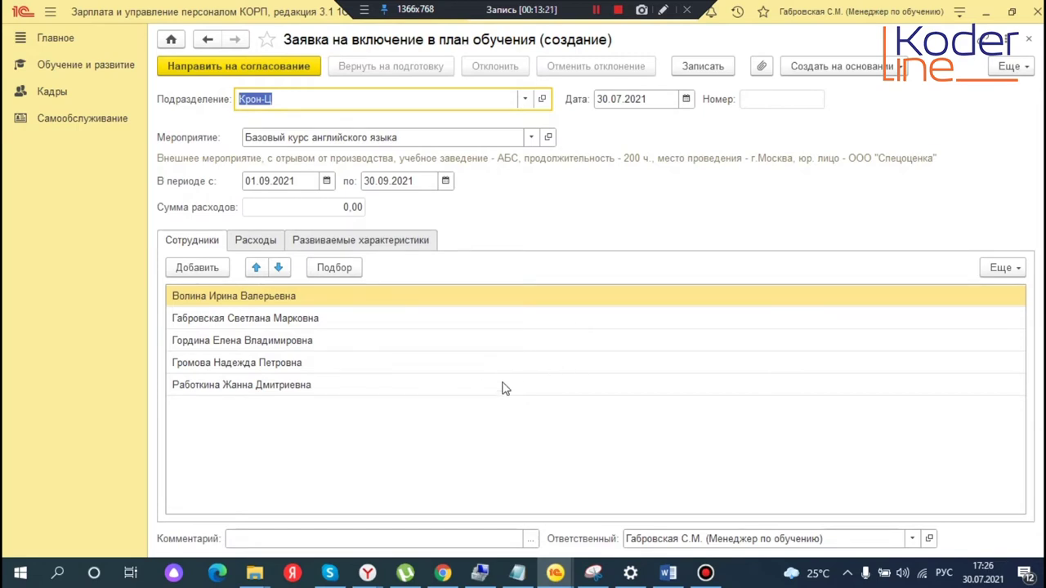
Review the plan-inclusion request's employees and expenses, and add Знание английского языка to the characteristics that need developing
click(349, 208)
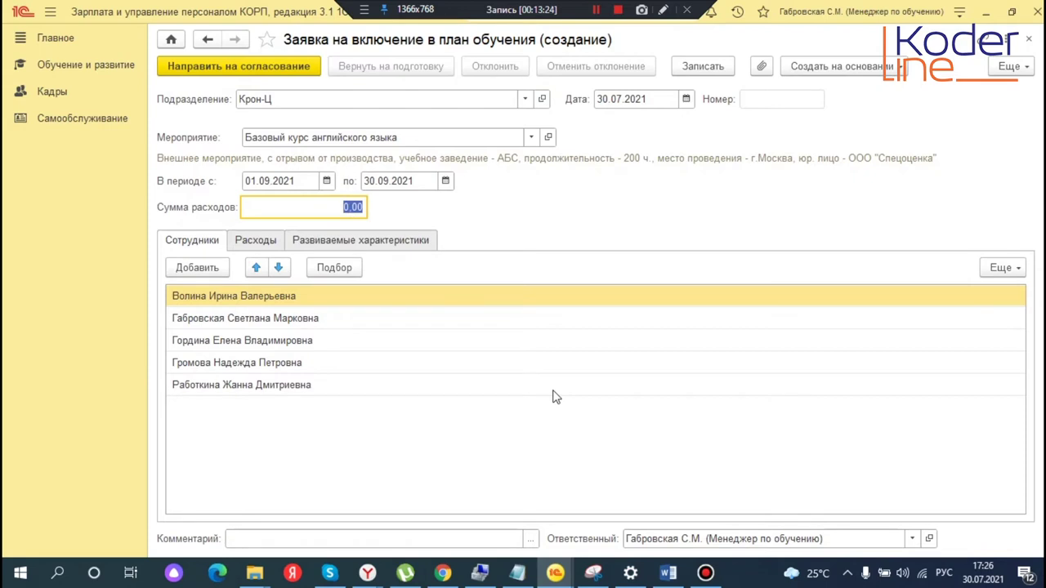
click(274, 341)
click(254, 241)
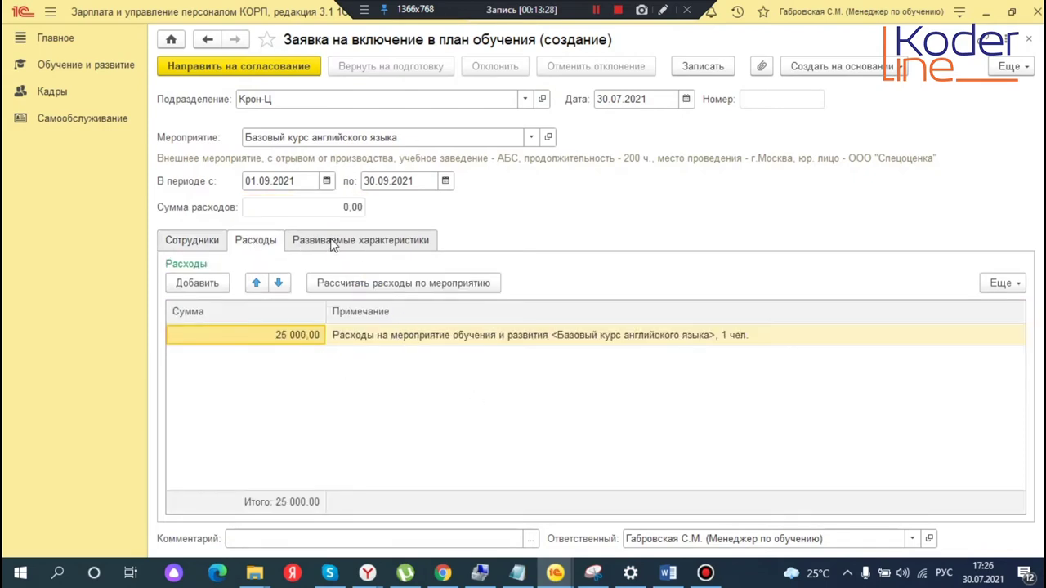
click(333, 241)
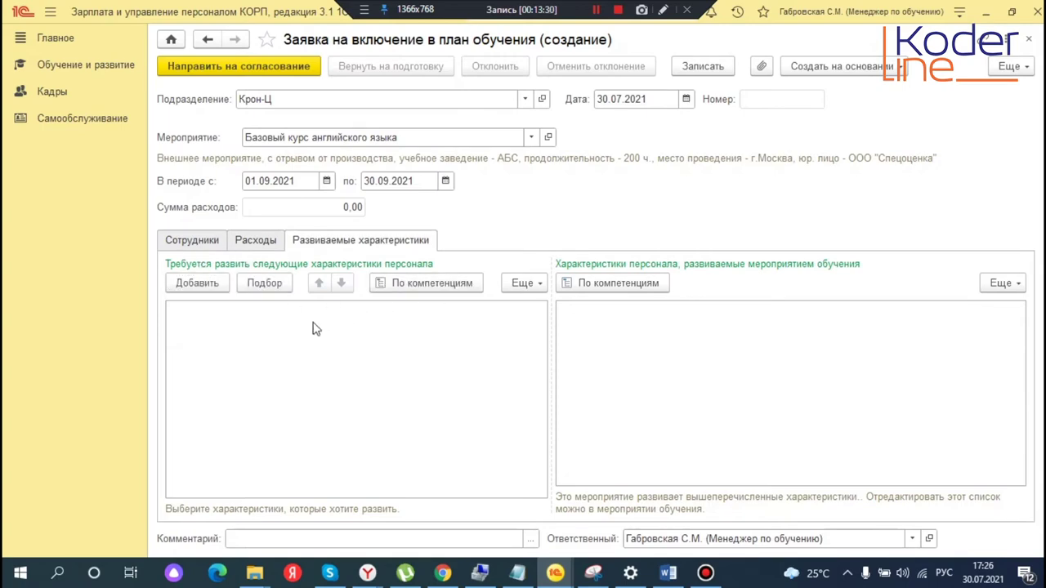
click(197, 282)
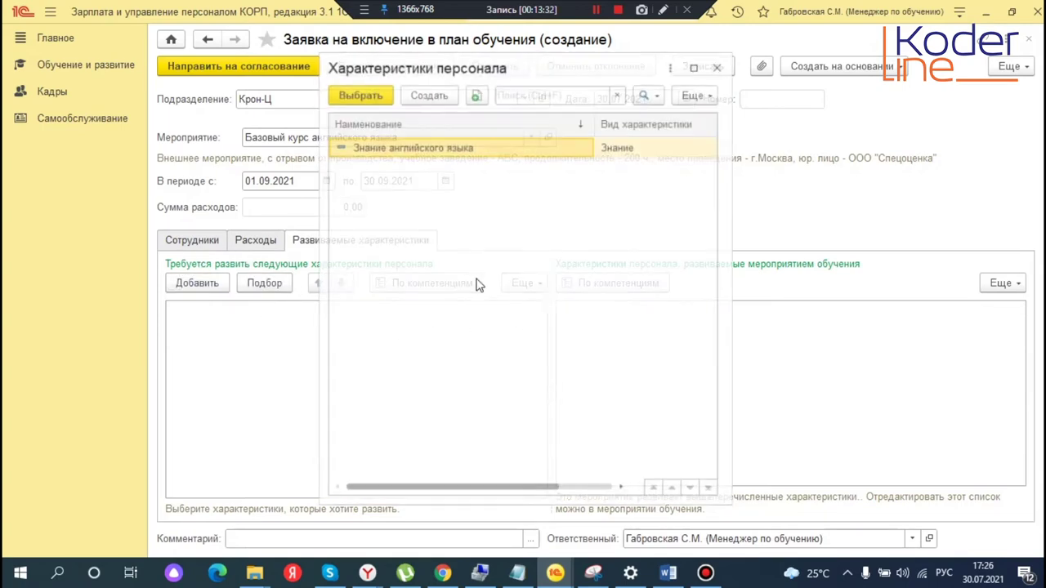
double_click(431, 149)
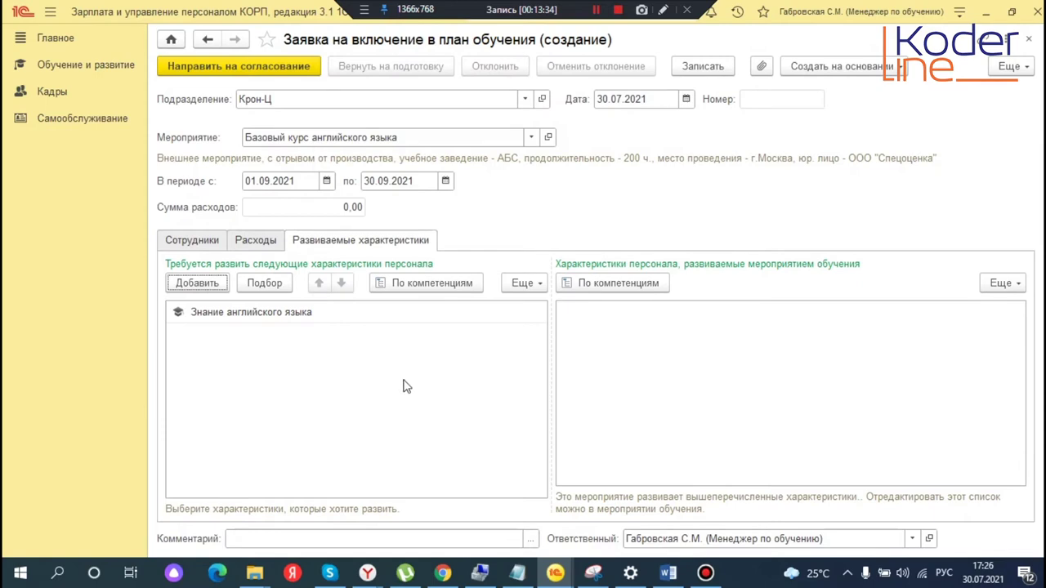
Send the plan-inclusion request for approval and approve the source training request again
click(191, 244)
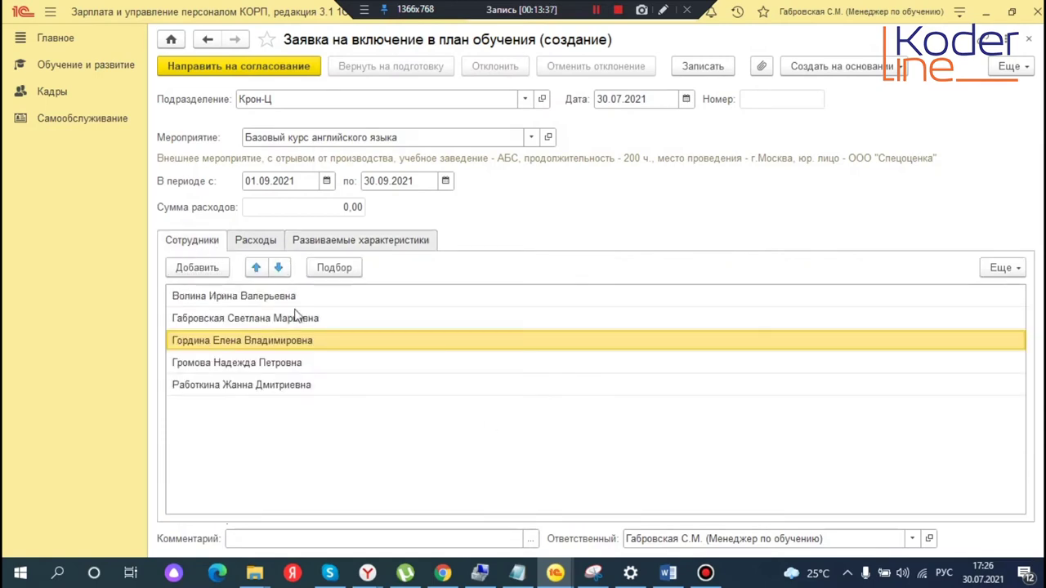
click(229, 71)
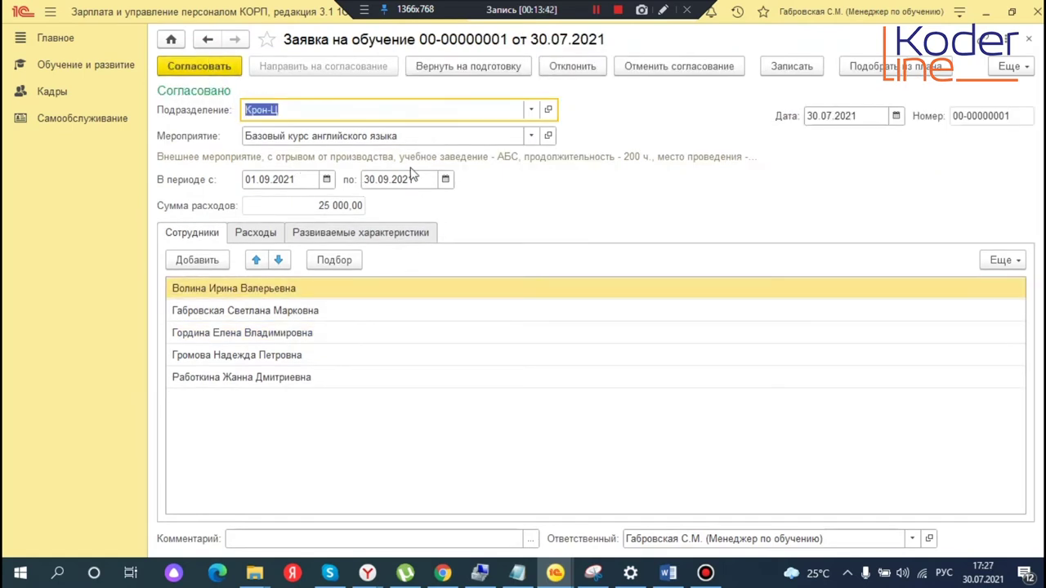
click(205, 70)
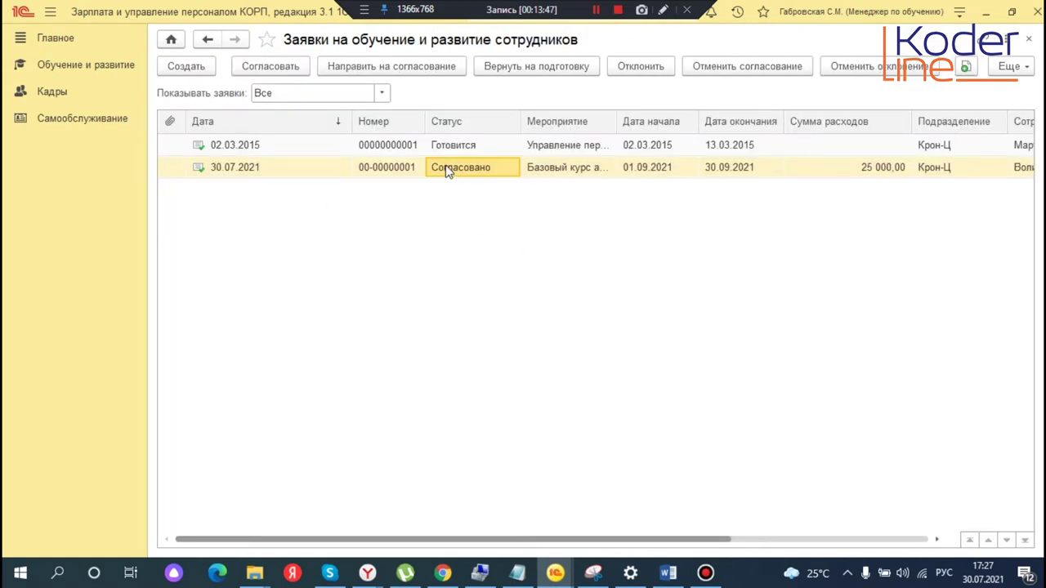
Check the status of the English course entry in the list Заявки на включение в план обучения
click(82, 70)
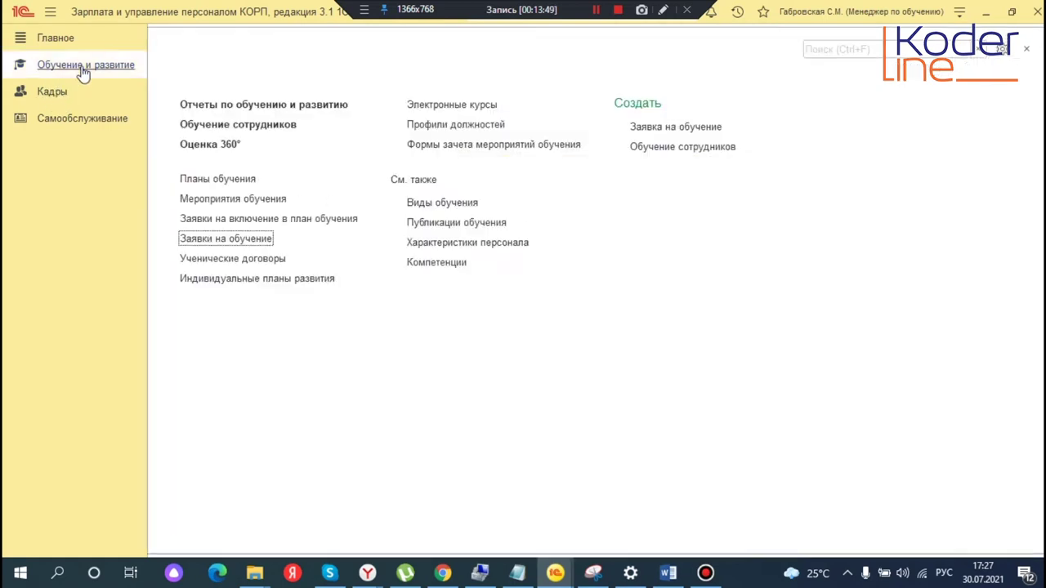
click(304, 220)
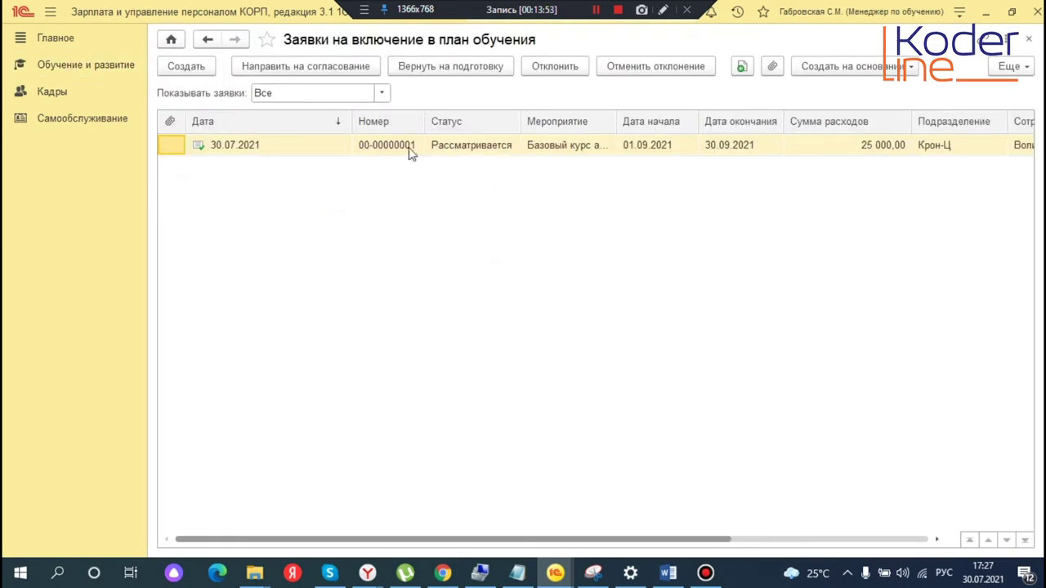
click(483, 149)
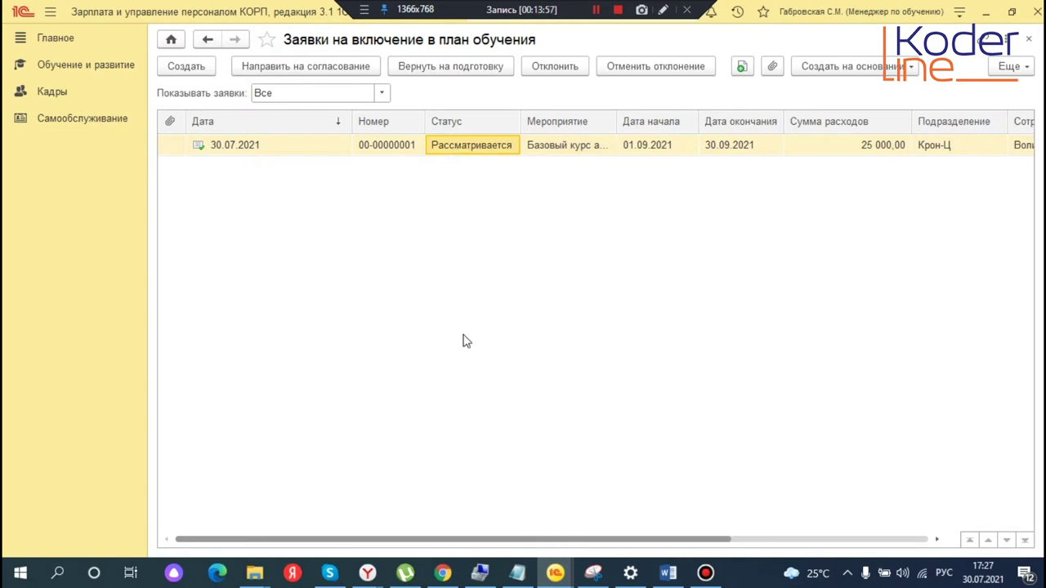
Look over the existing Крон-Ц plan in the list of training and development plans, then close the list
click(87, 70)
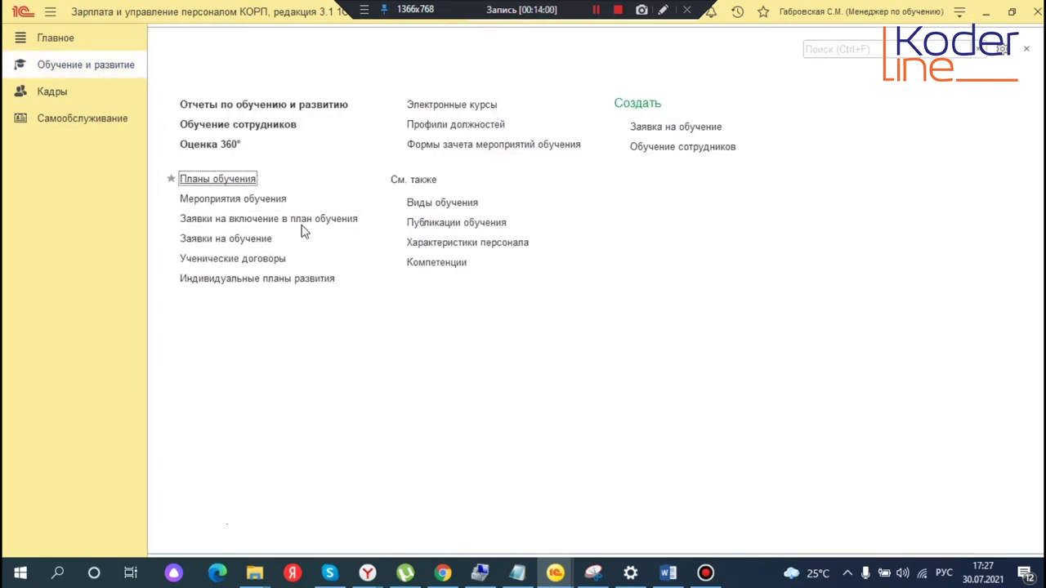
click(493, 124)
click(536, 125)
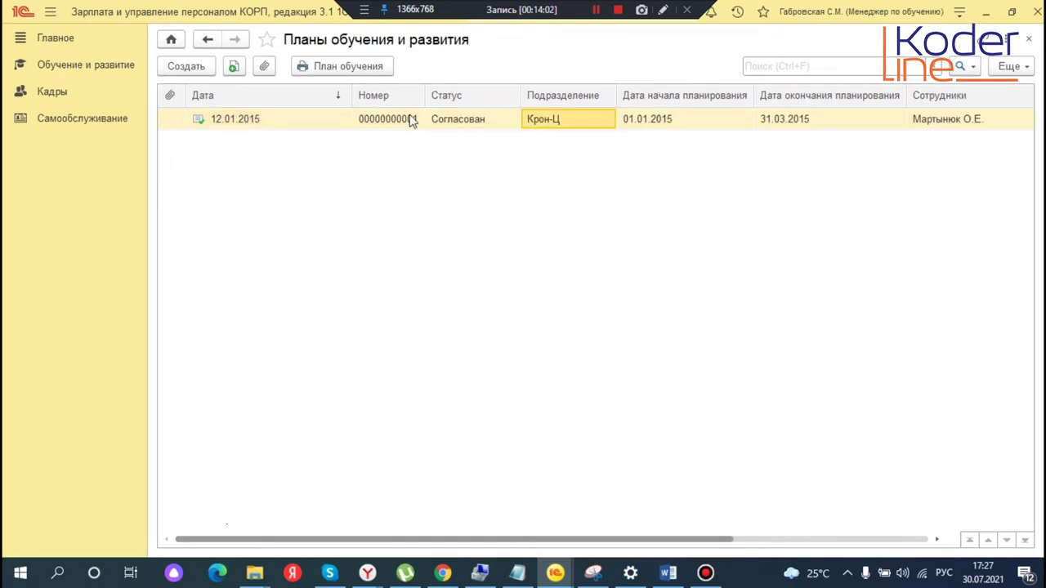
click(1028, 39)
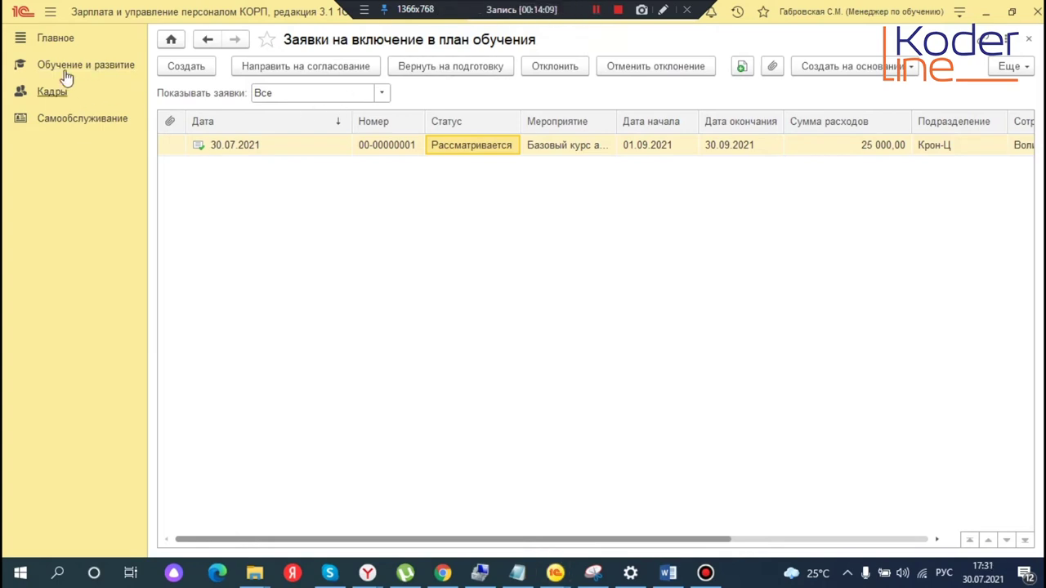
Create a training and development plan for the department Крон-Ц with the planning period 01.09.2021 to 30.09.2021
click(70, 66)
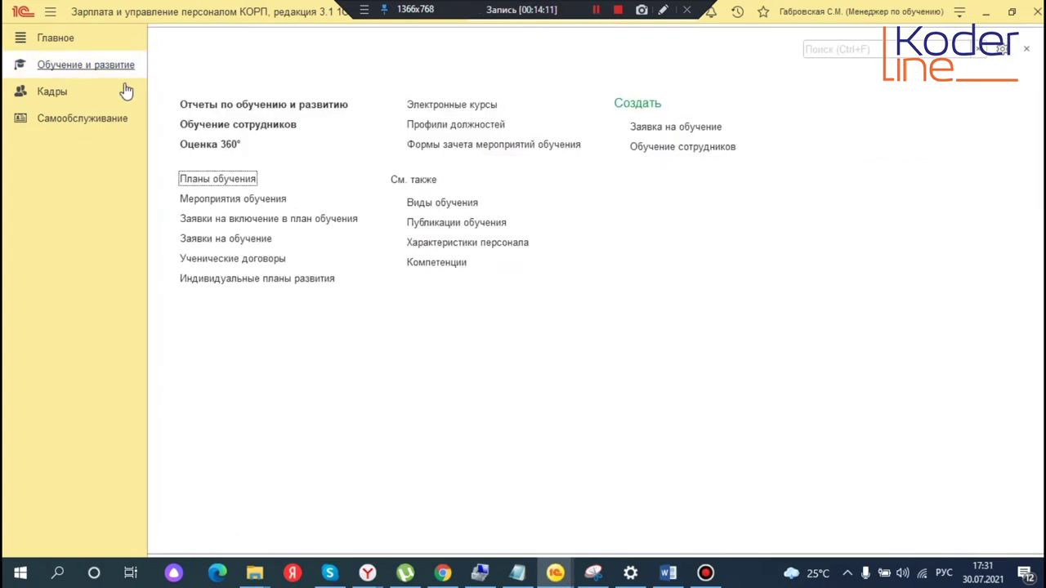
click(215, 182)
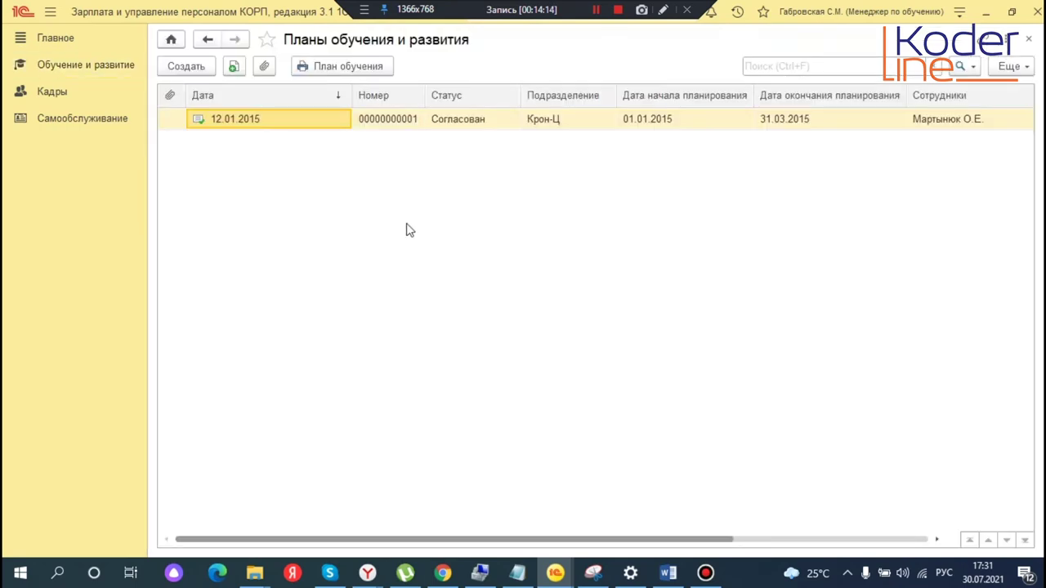
click(185, 66)
click(563, 93)
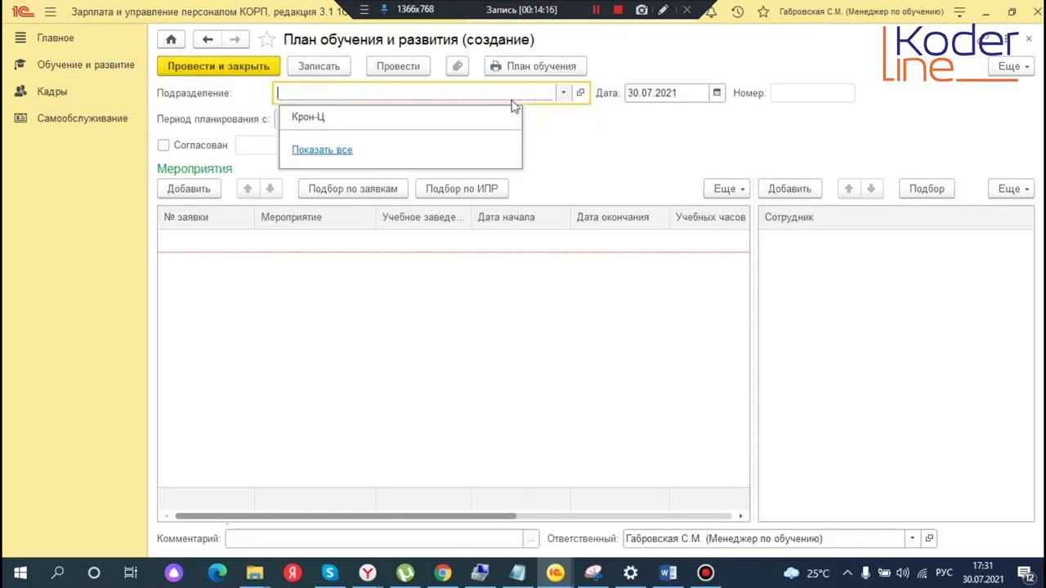
click(319, 120)
text(0109)
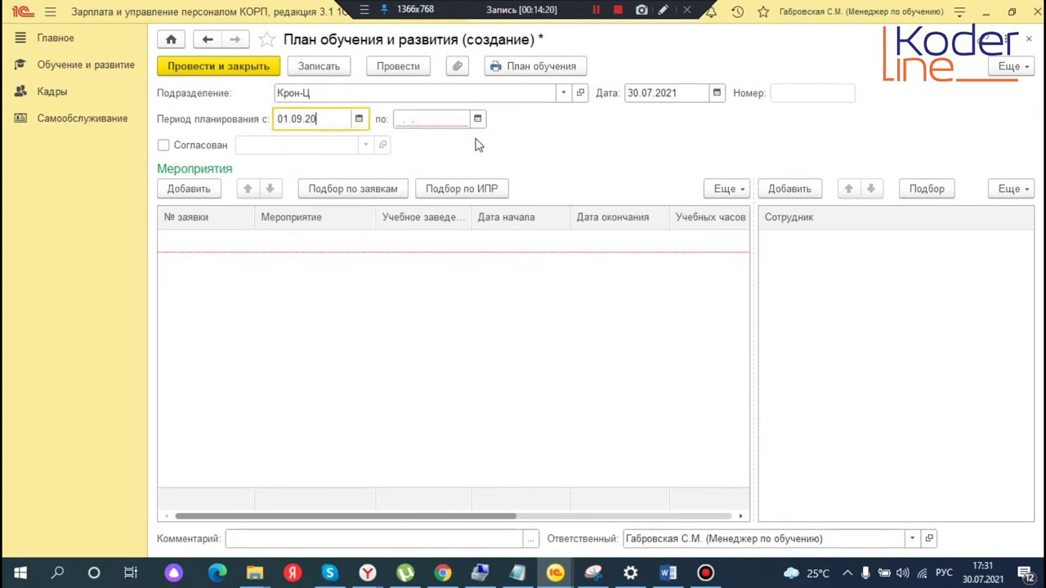
click(426, 117)
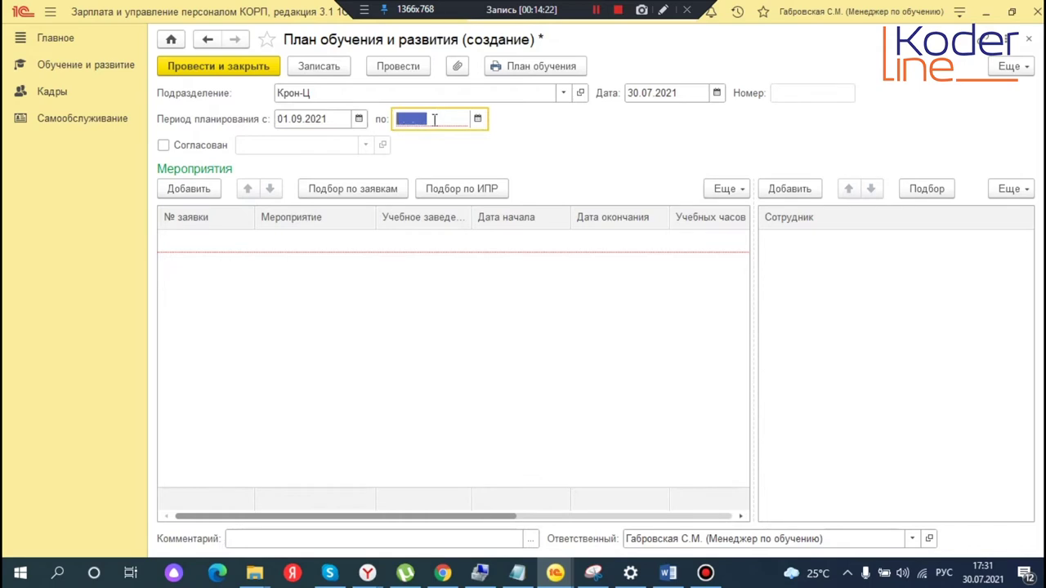
text(30.09.)
Fill the plan's events from the English course plan-inclusion request and remove the empty event row
double_click(367, 312)
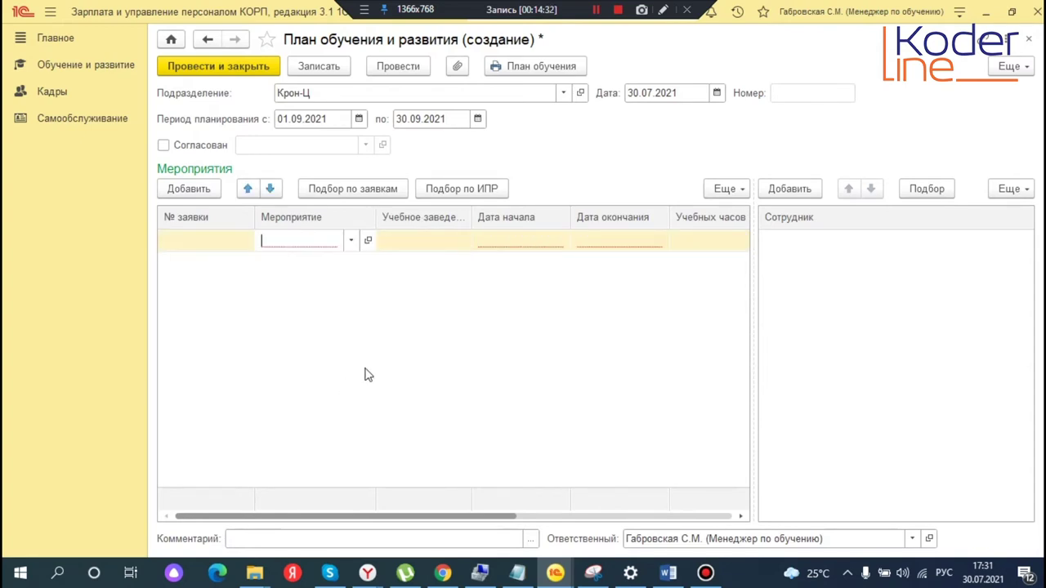
click(380, 194)
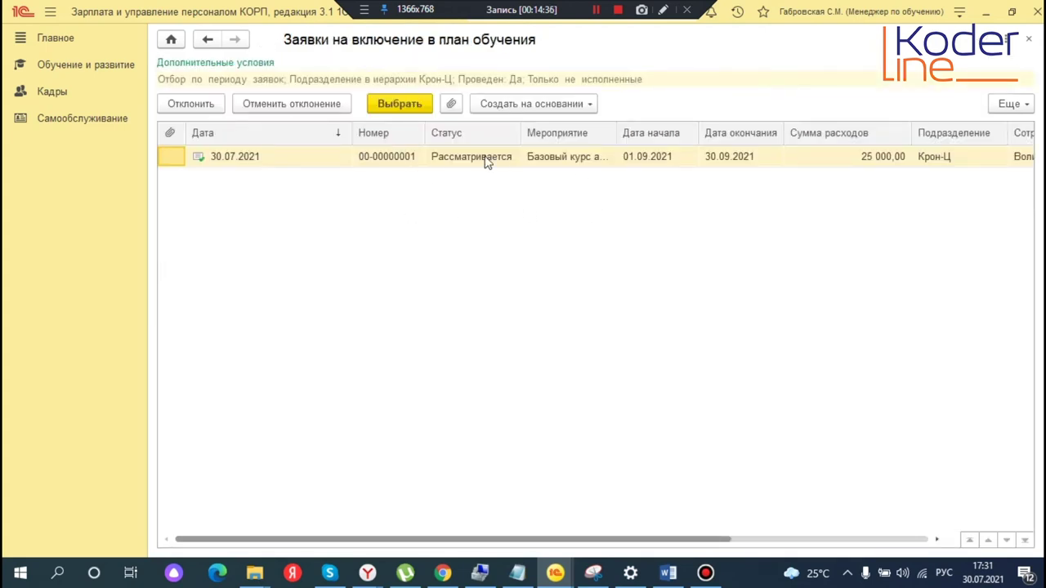
double_click(486, 162)
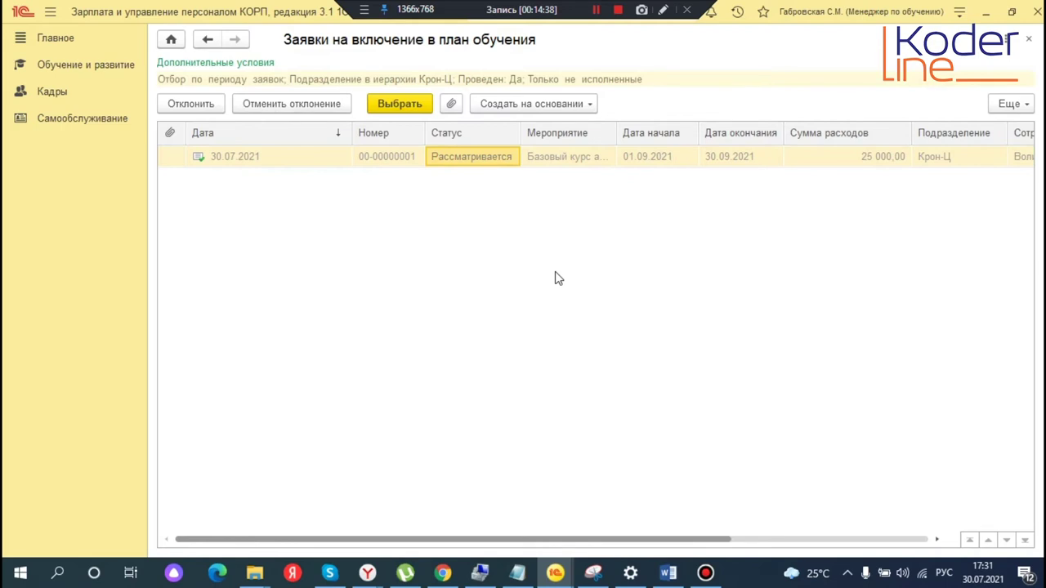
click(1028, 39)
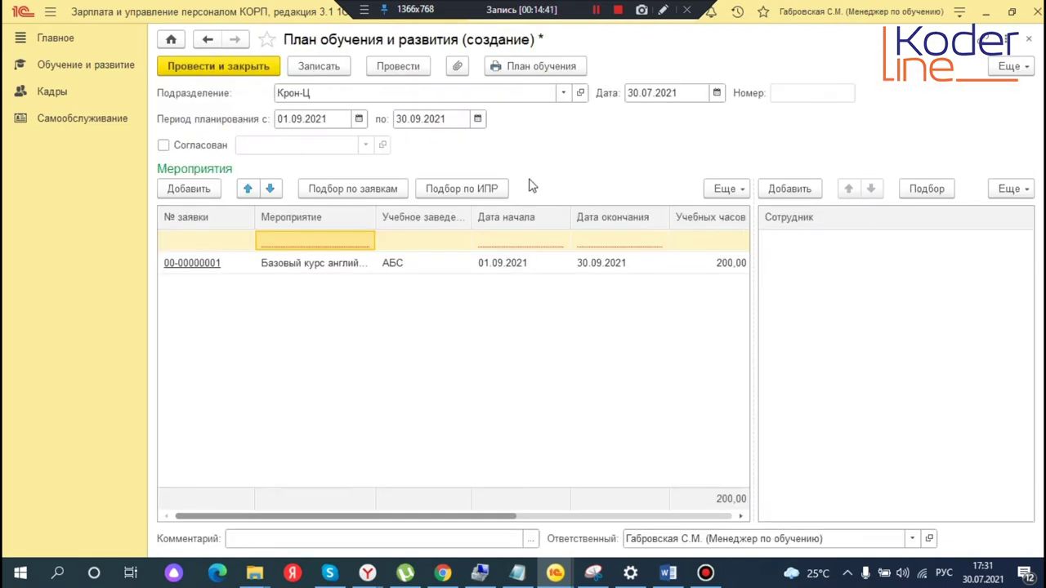
click(313, 250)
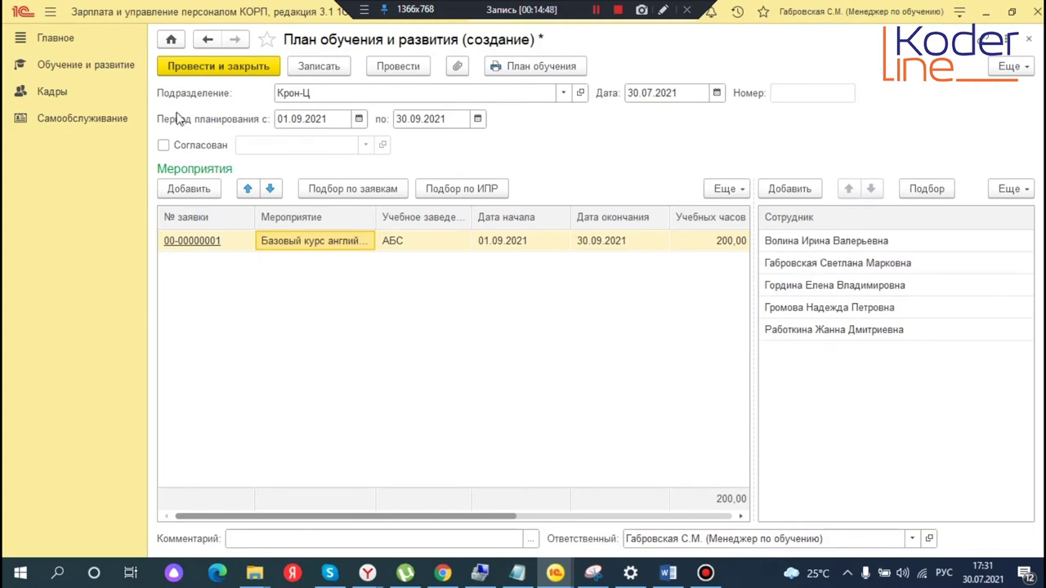
Mark the training plan as approved by the general director, then post and close it
click(164, 146)
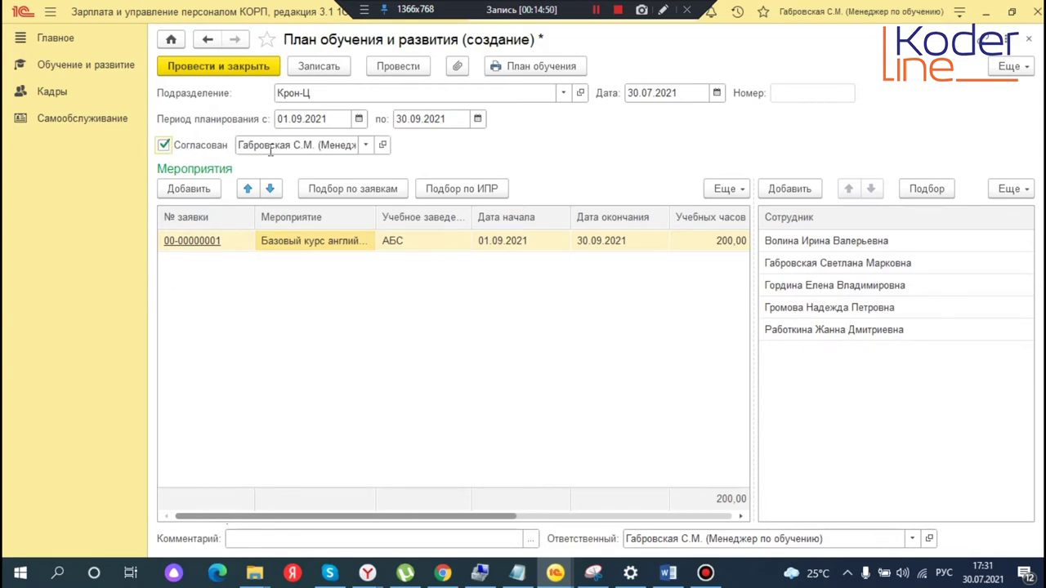
click(365, 145)
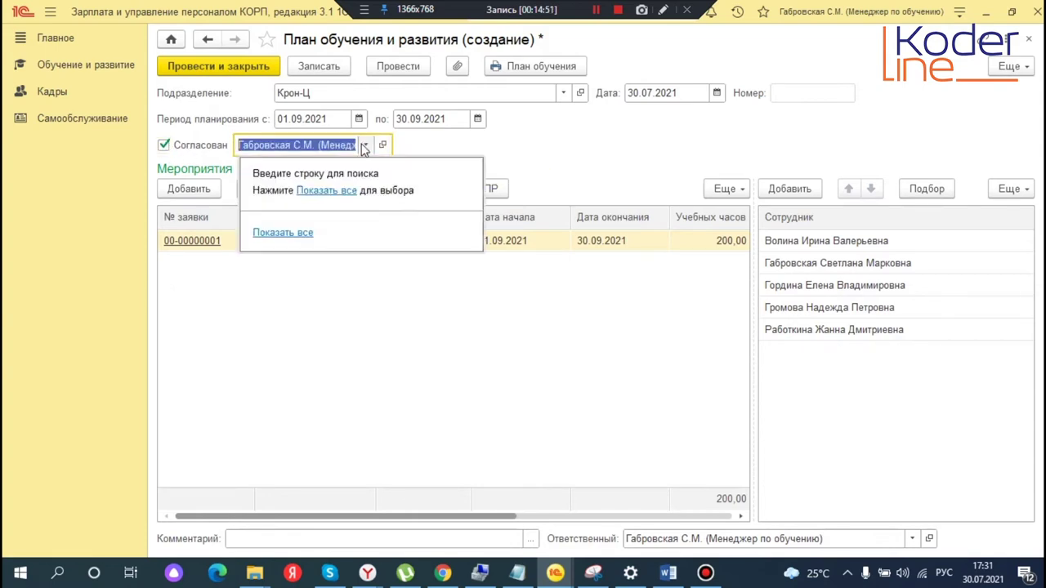
click(334, 199)
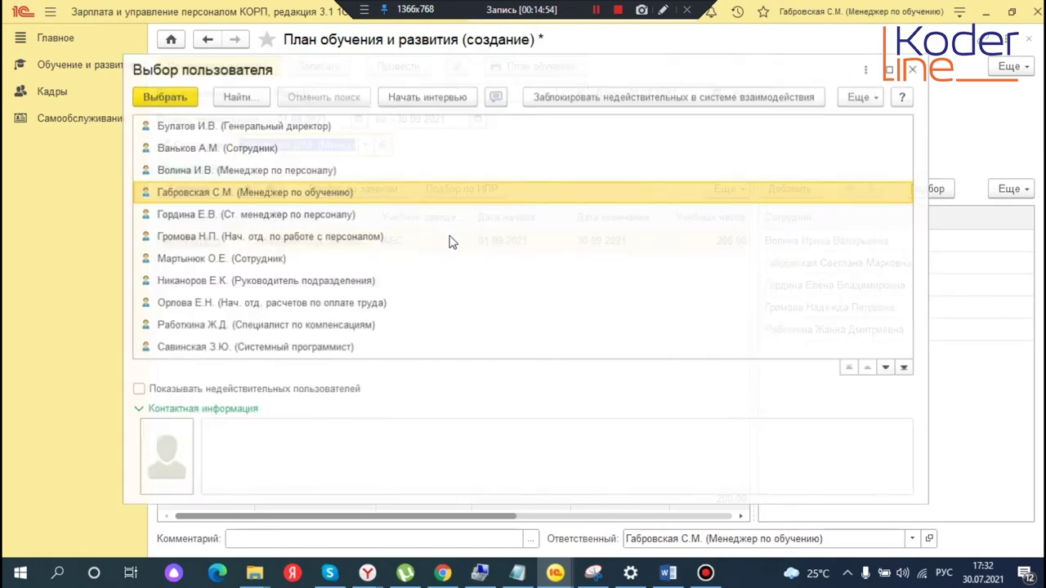
double_click(290, 127)
click(393, 349)
click(220, 69)
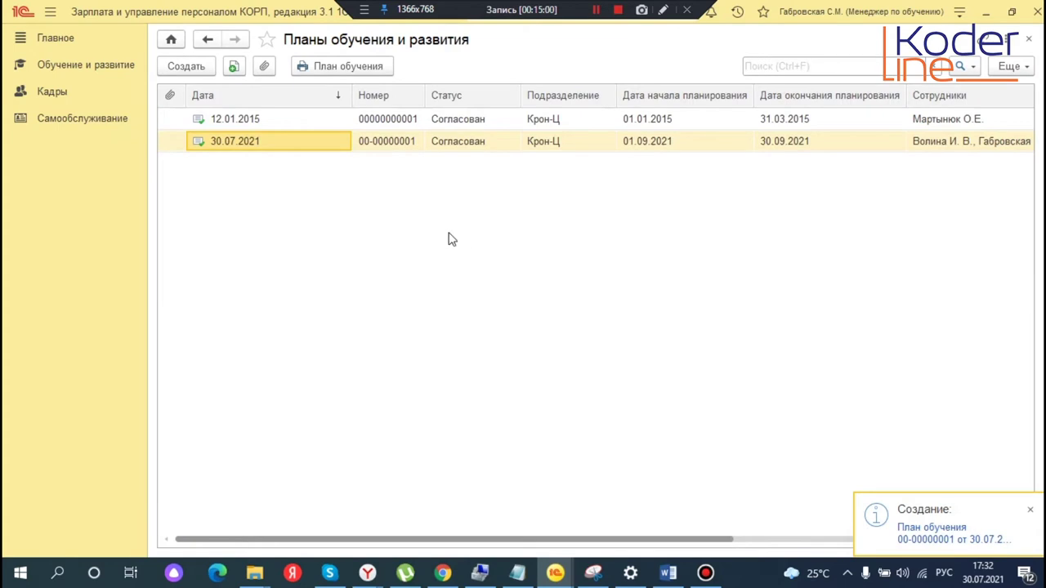
Create an individual development plan for the first employee listed in the new English course training plan
click(94, 72)
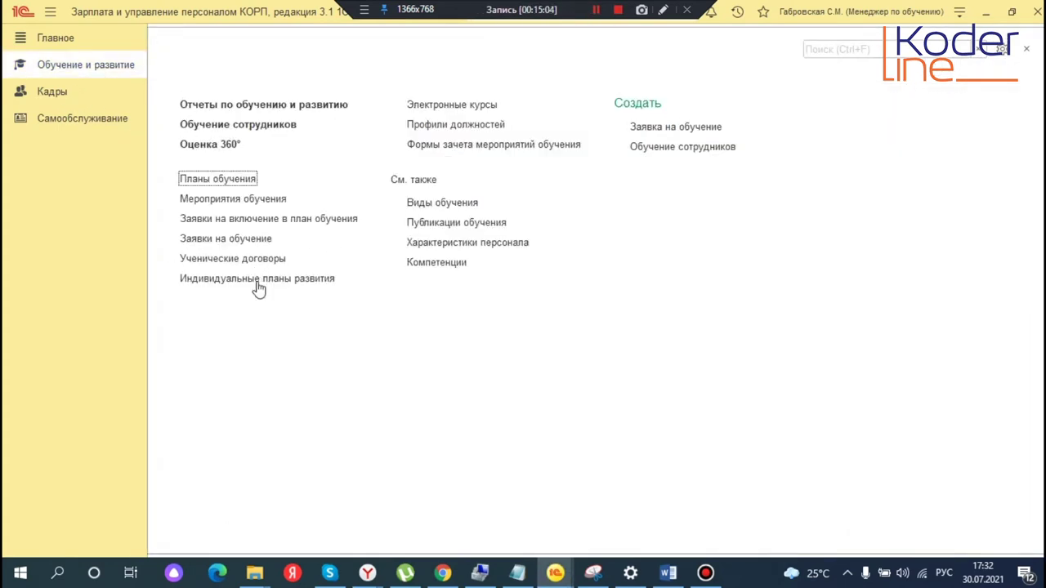
click(294, 279)
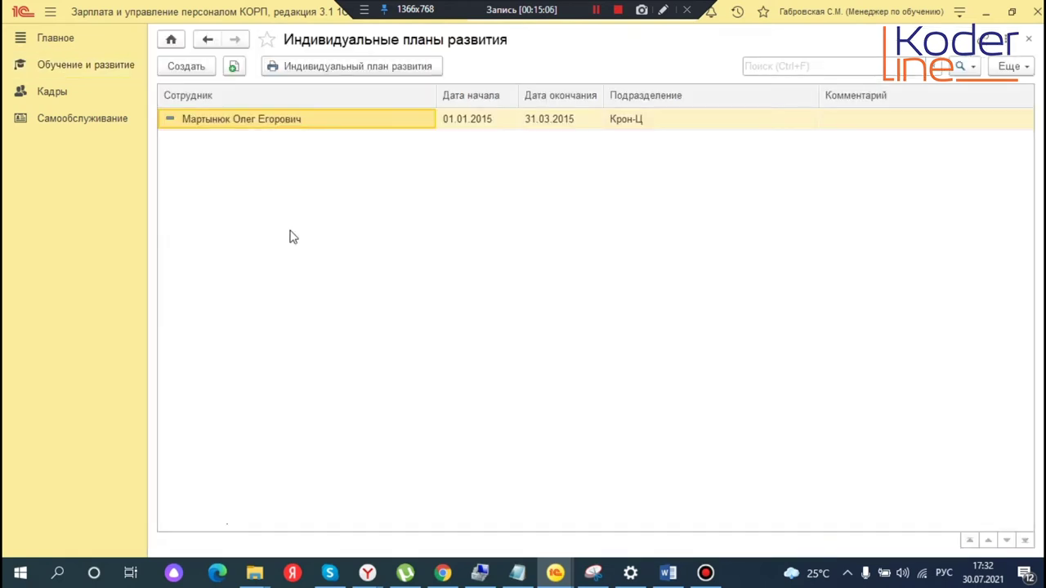
click(196, 69)
click(514, 93)
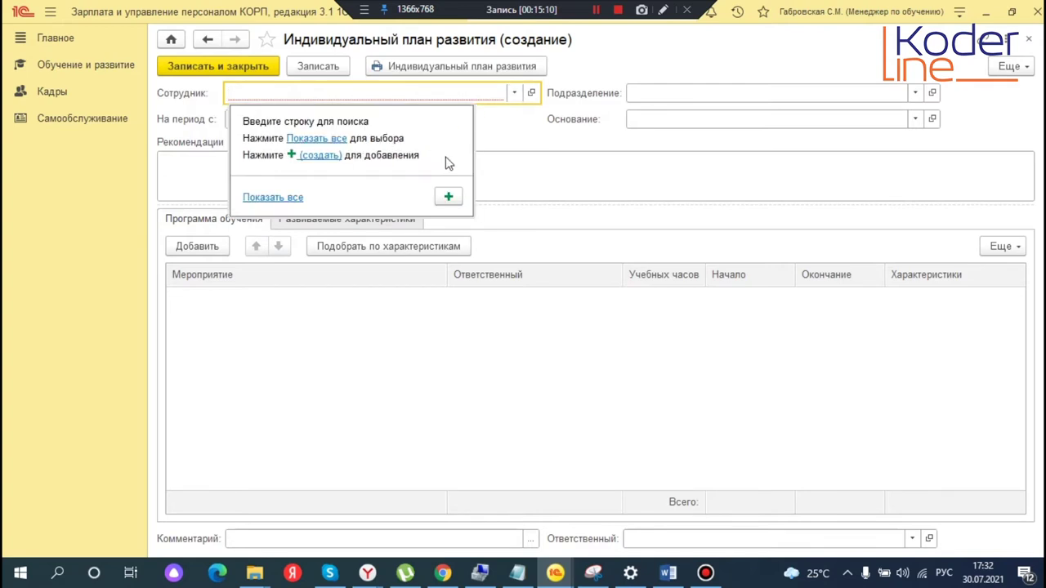
click(335, 138)
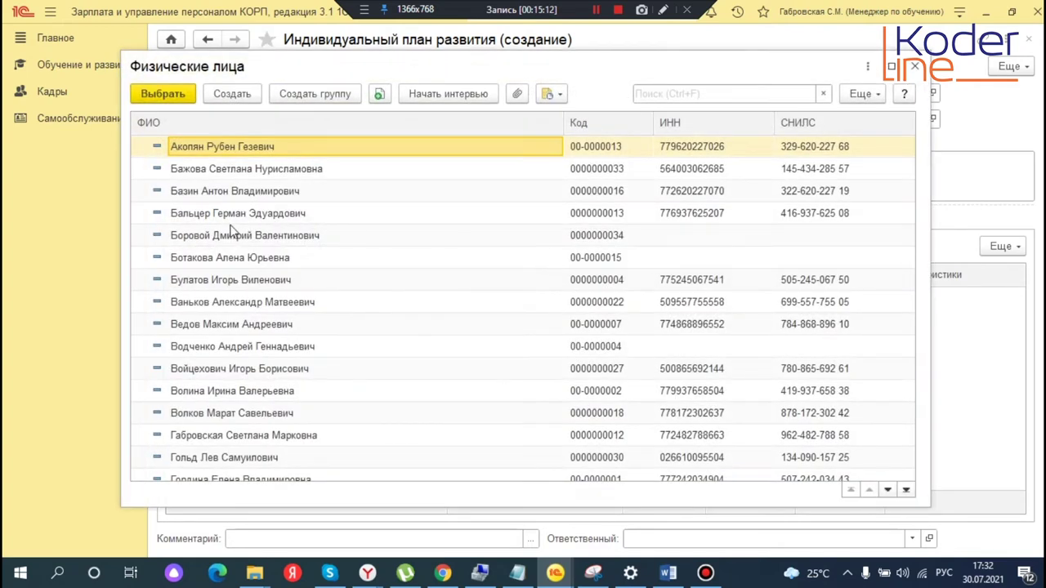
click(250, 187)
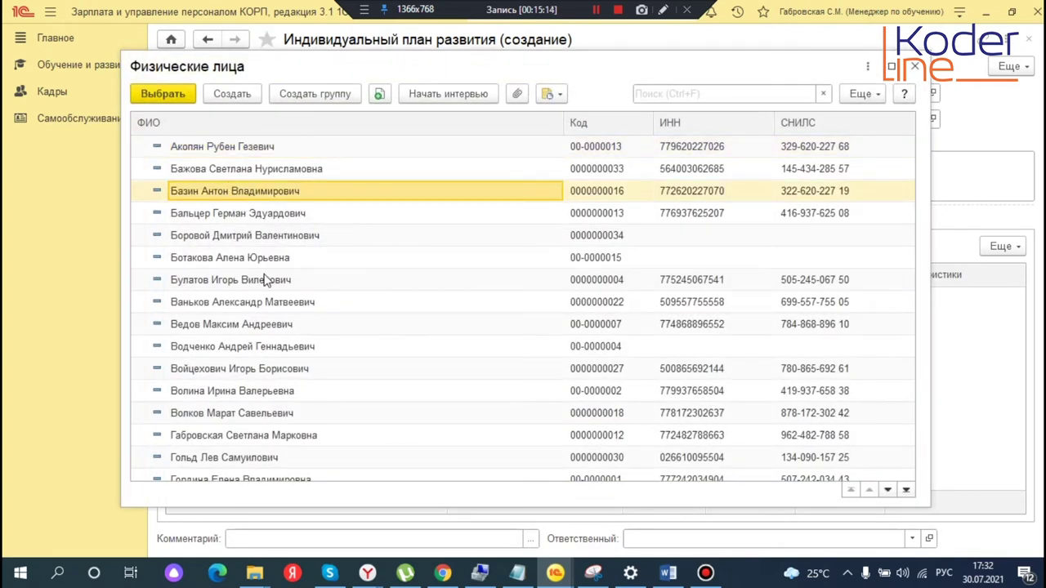
click(216, 350)
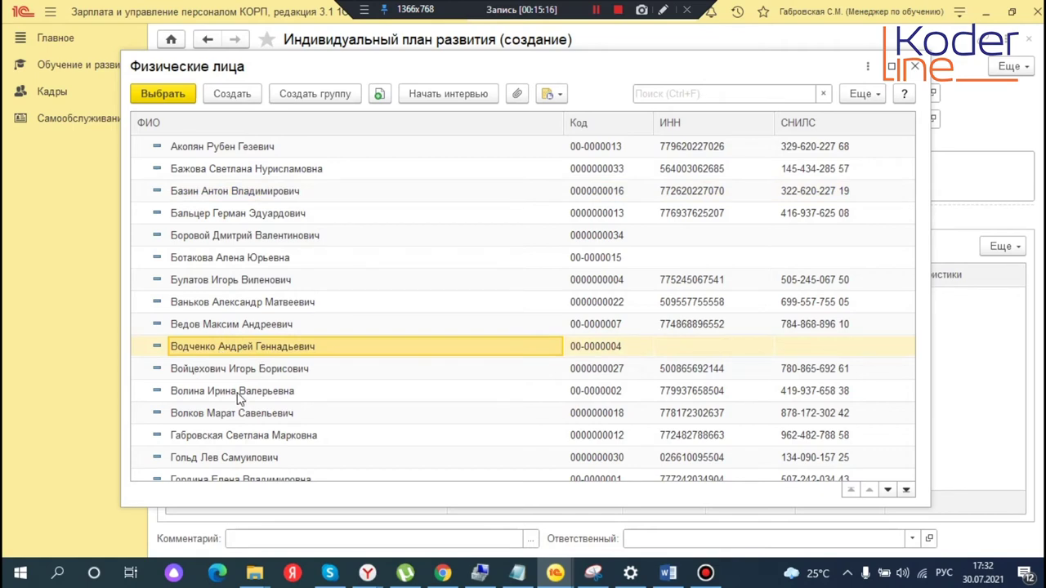
double_click(239, 392)
Set the individual plan's period to 01.09.2021 through 30.09.2021 and its department to Крон-Ц
key(Tab)
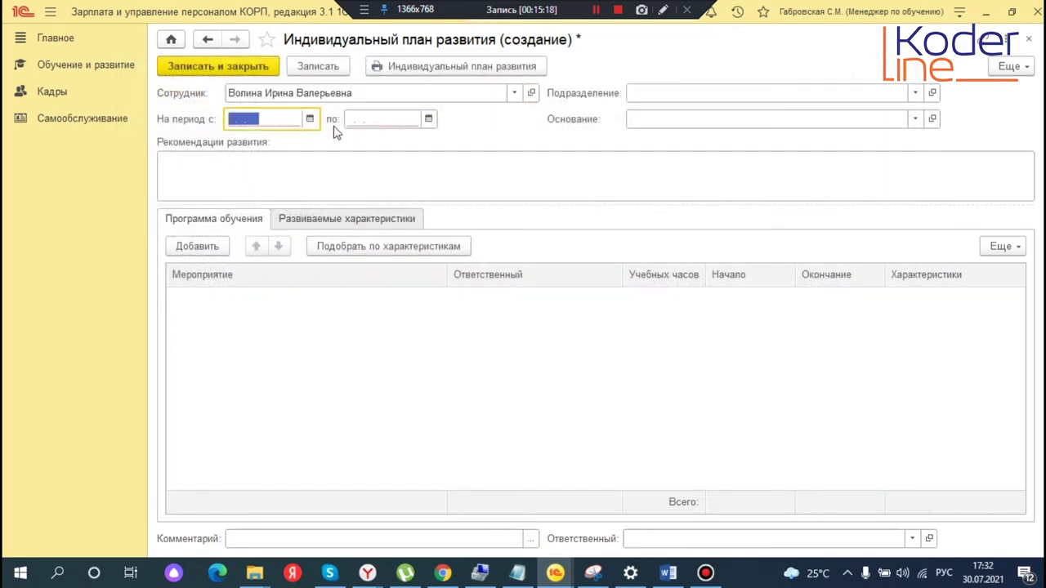
text(01.09.202)
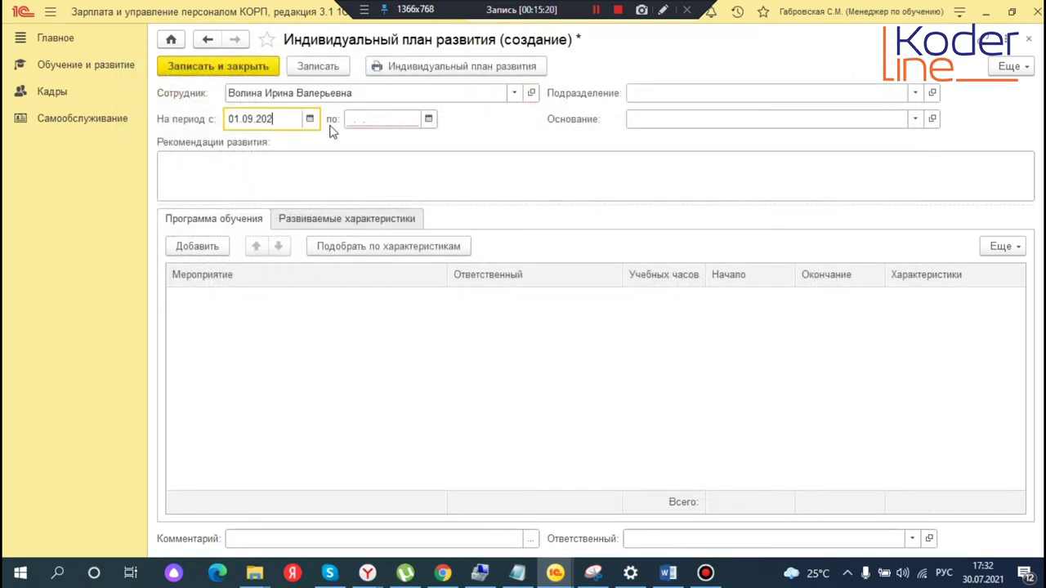
text(1)
key(Tab)
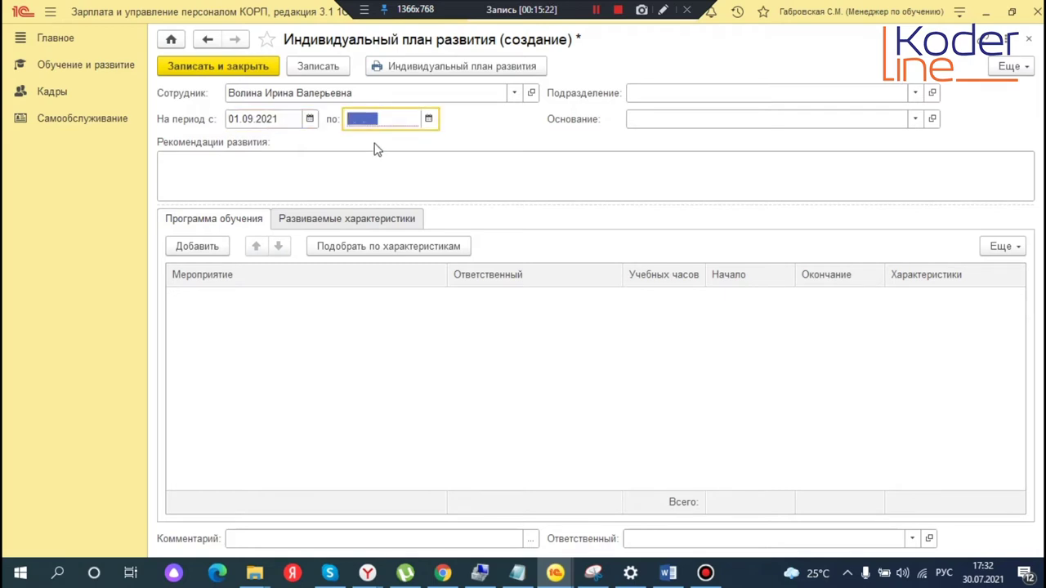
text(300)
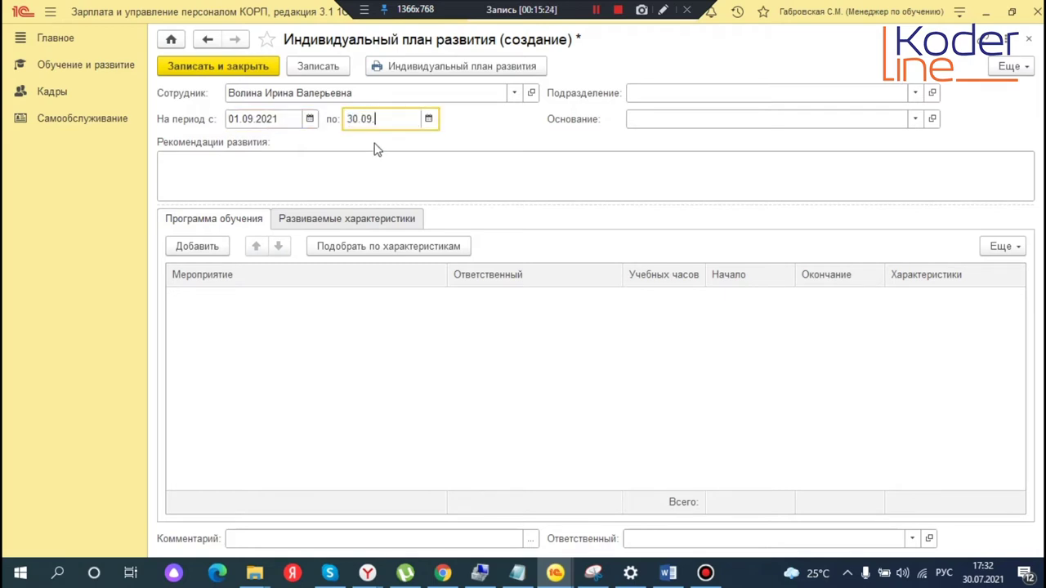
click(673, 93)
click(666, 113)
click(662, 118)
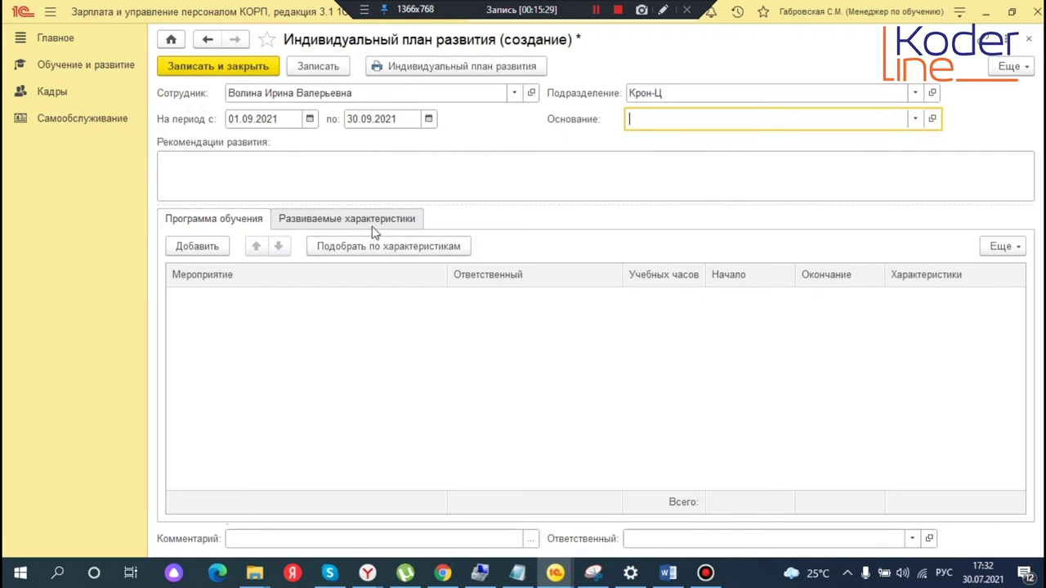
Add the event Управление персоналом to the individual plan's training program
click(193, 249)
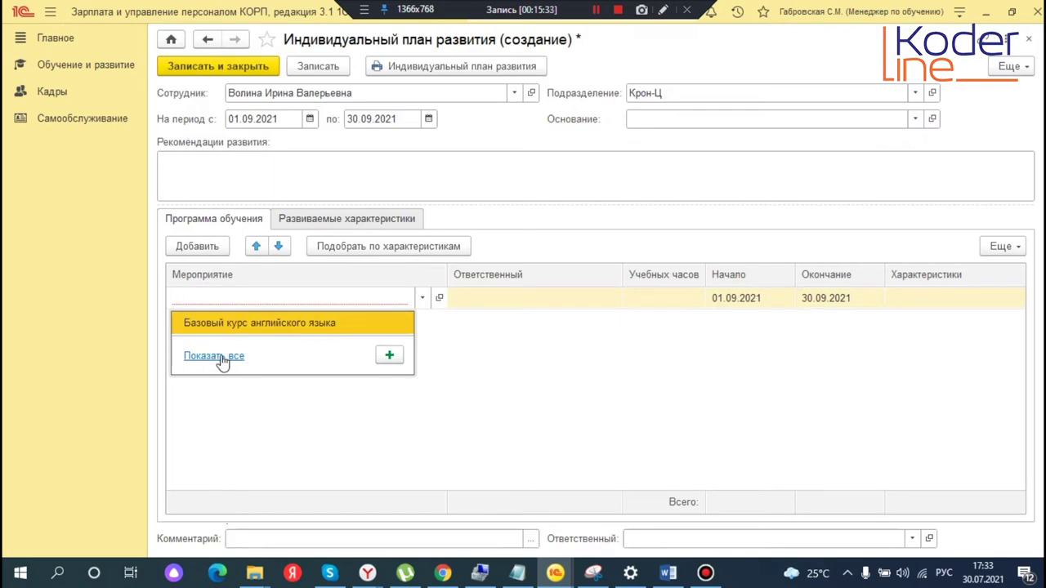
click(214, 356)
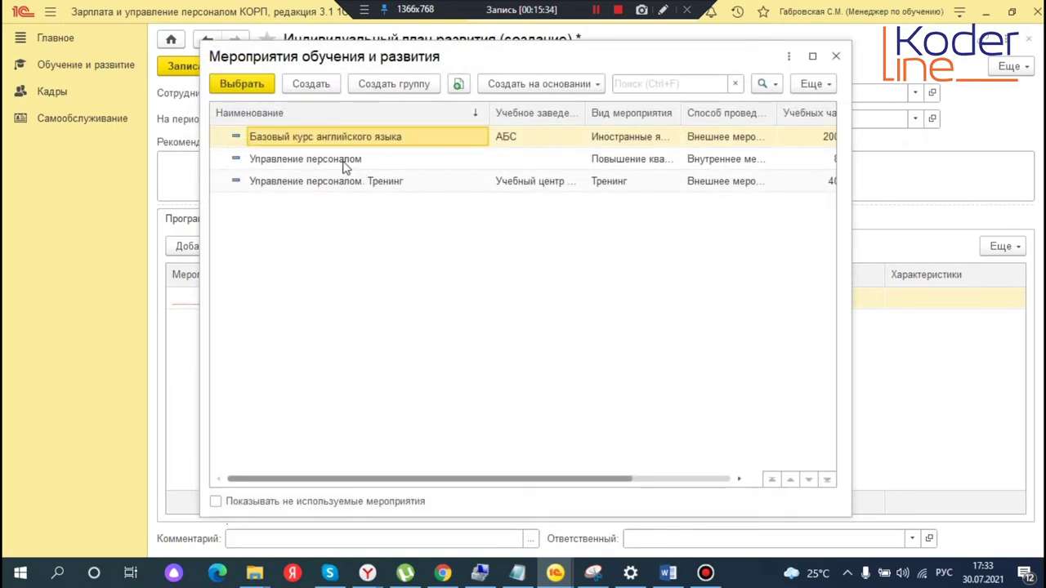
click(343, 162)
double_click(342, 161)
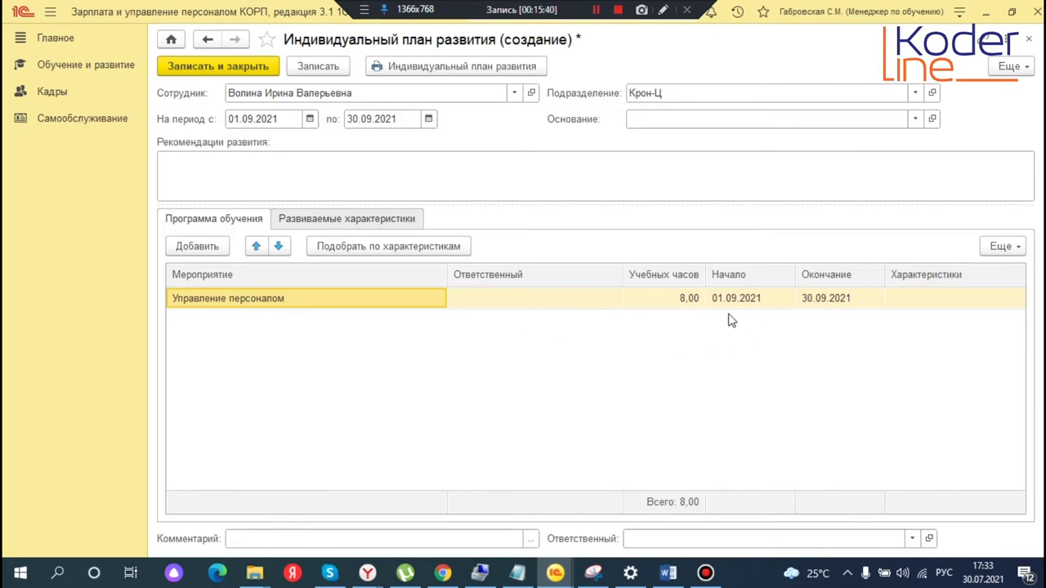
Check the developed characteristics of the Управление персоналом event, then save and close the individual development plan
double_click(950, 309)
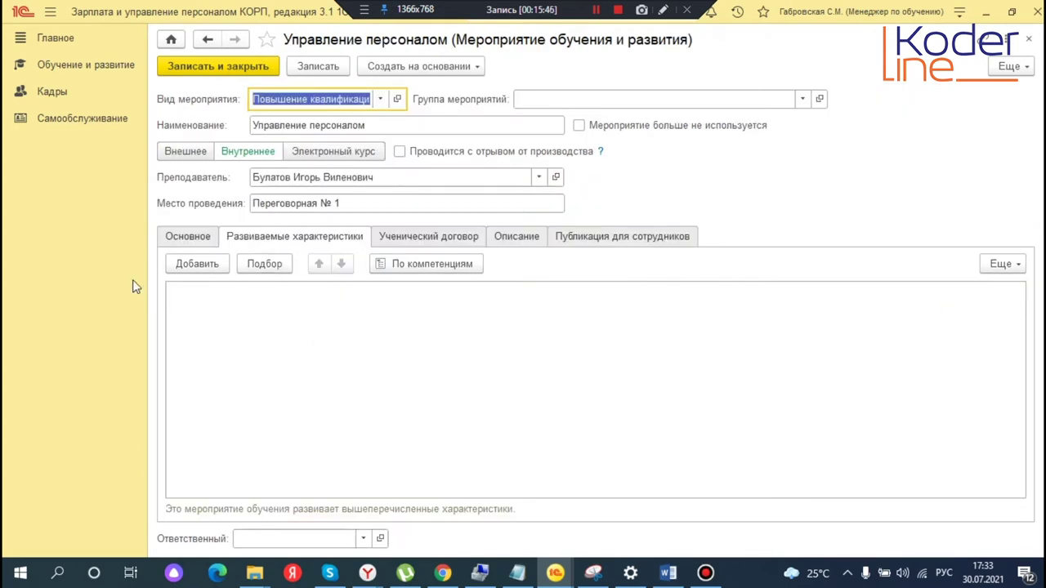
click(1030, 40)
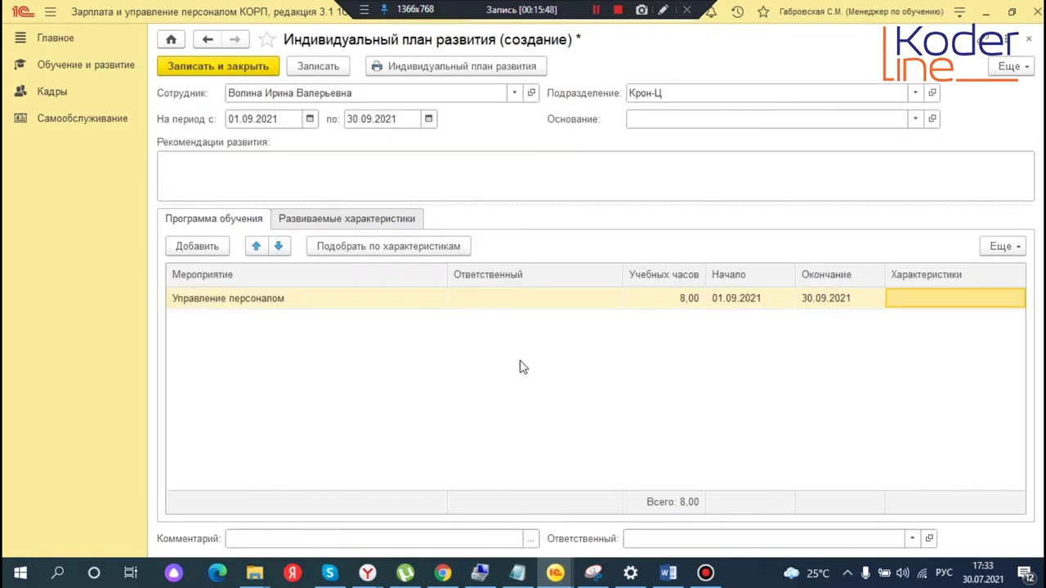
click(206, 71)
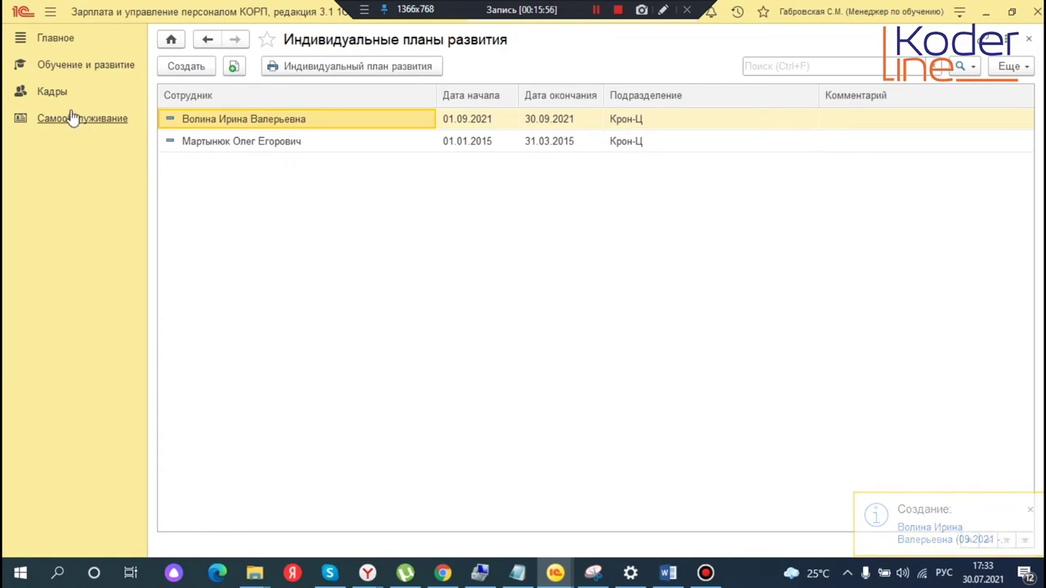
Reopen the Крон-Ц training plan dated 30.07.2021 from the list of training and development plans
click(65, 67)
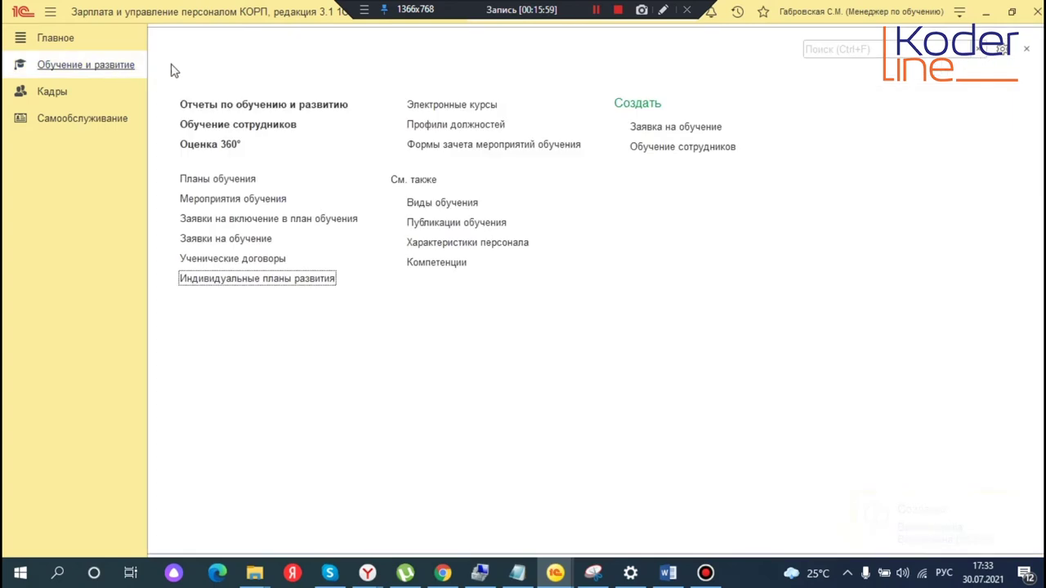
click(232, 182)
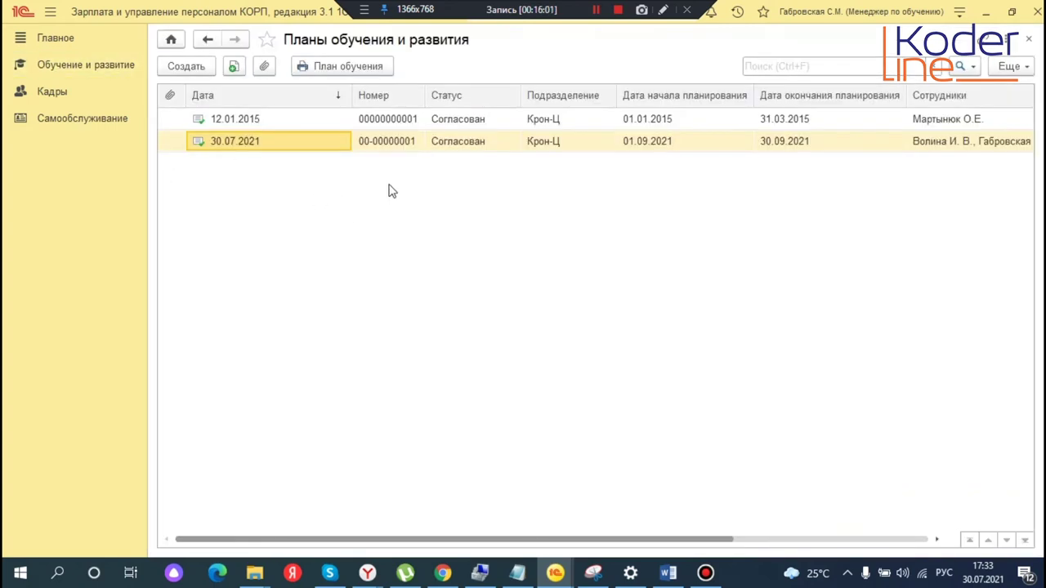
click(401, 141)
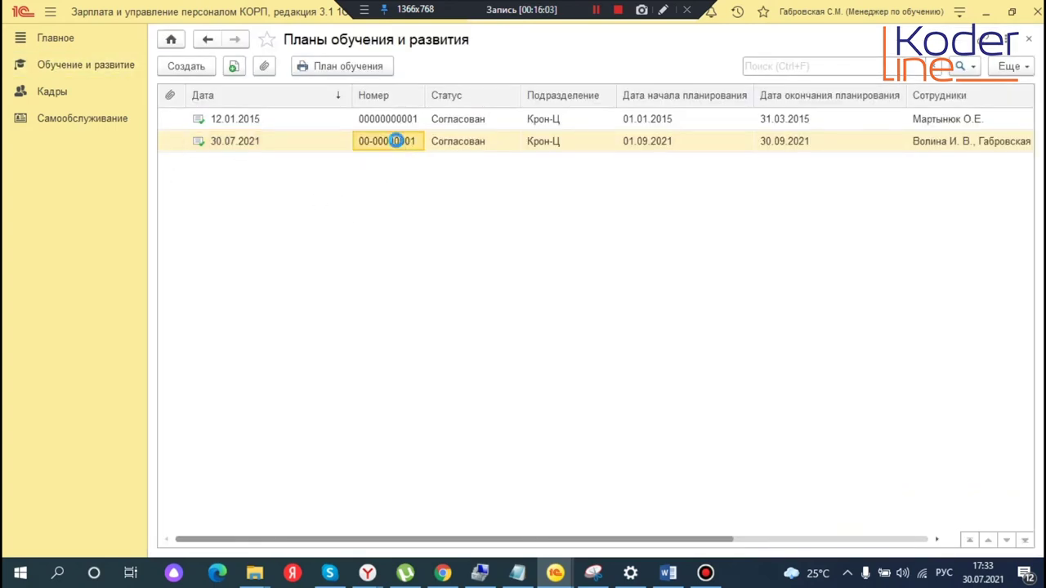
double_click(401, 141)
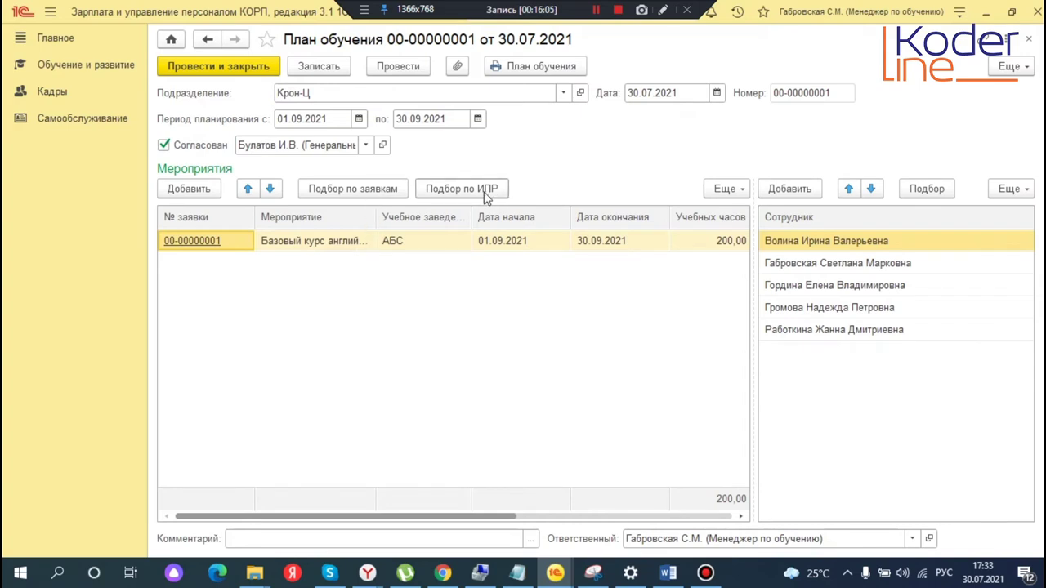
Add the event Управление персоналом to the training plan from the individual development plans
click(477, 193)
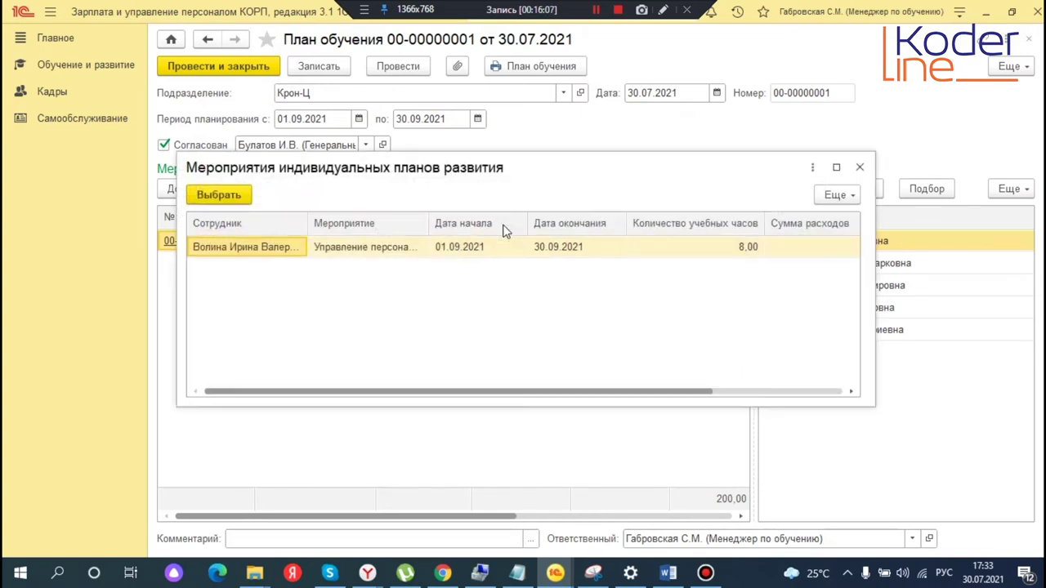
click(369, 254)
double_click(370, 255)
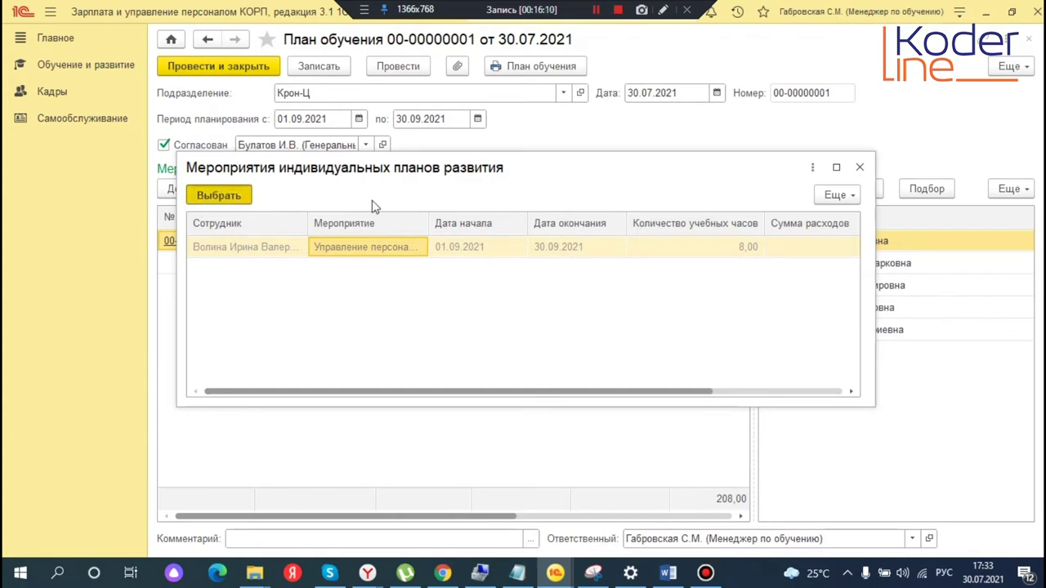
click(859, 167)
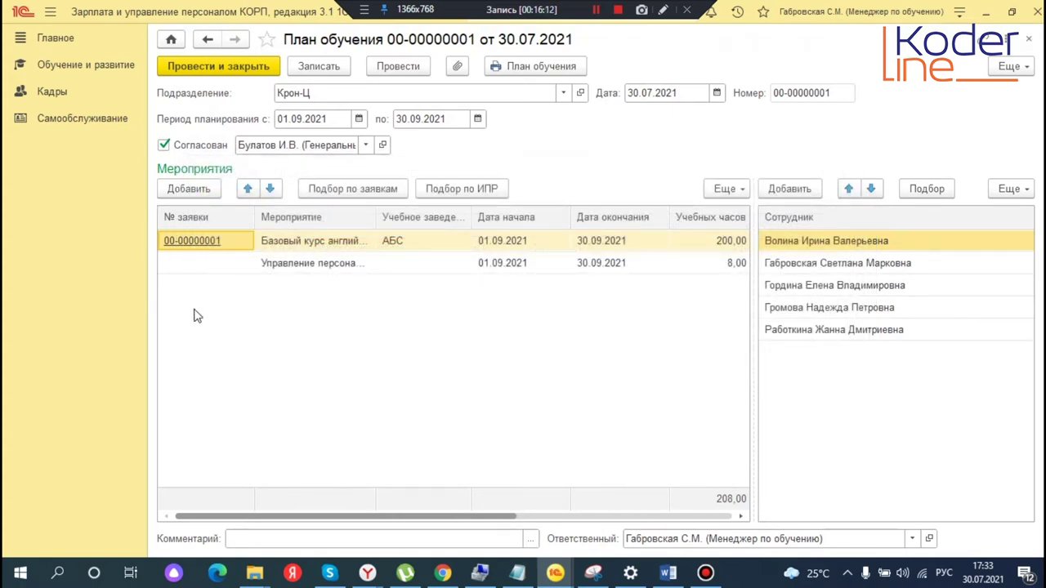
Check the employees assigned to each event in the training plan, then post and close the plan
click(324, 247)
click(315, 264)
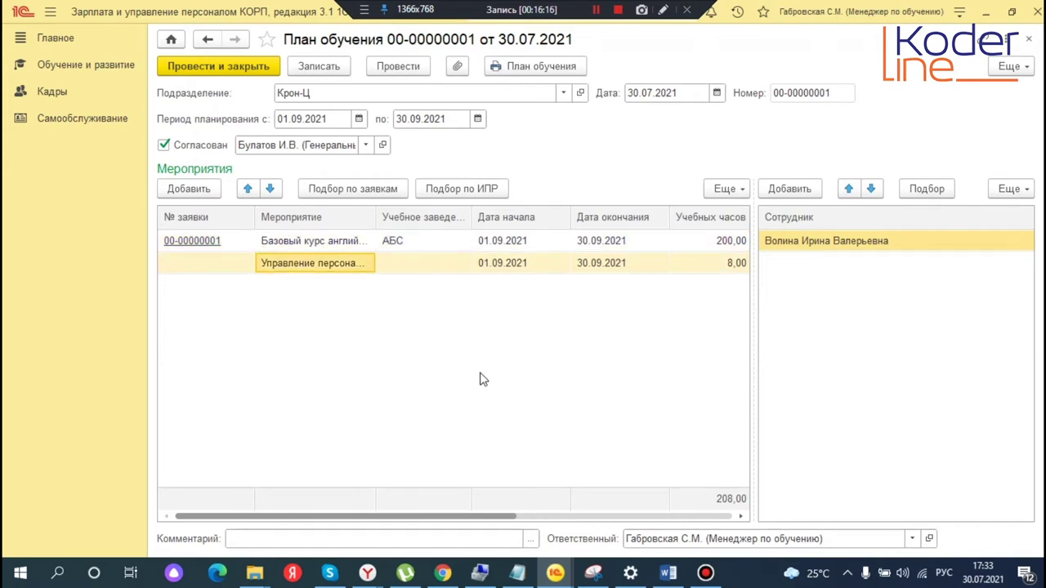
click(226, 69)
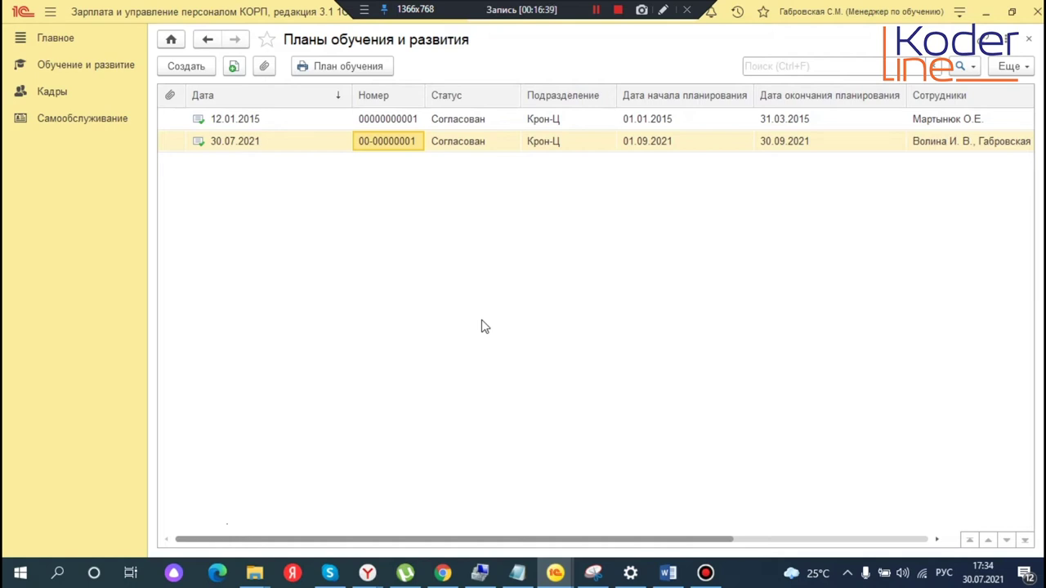
Open the training event Базовый курс английского языка and create a new publication for employees from it
click(87, 65)
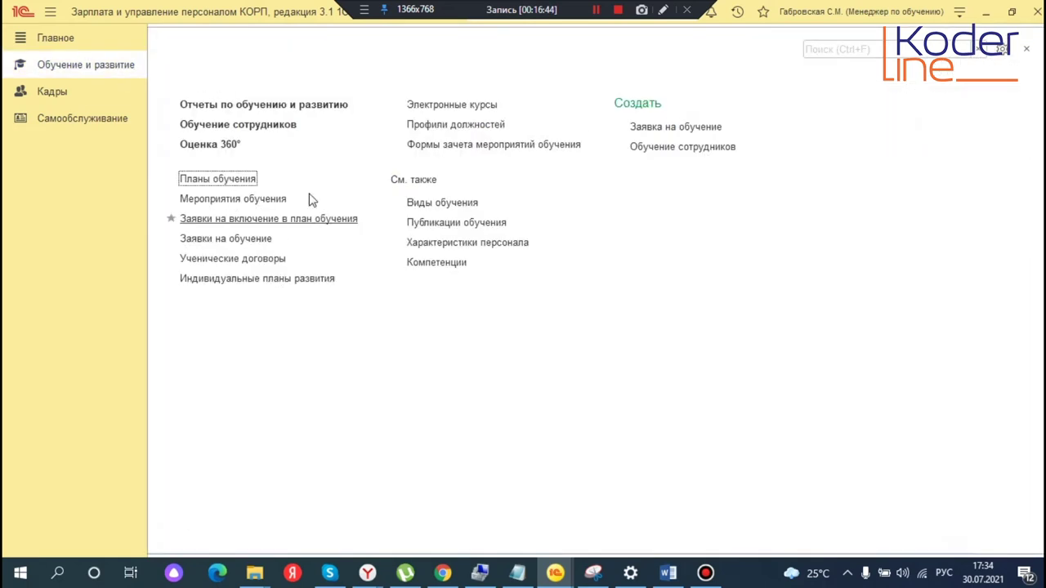
click(241, 203)
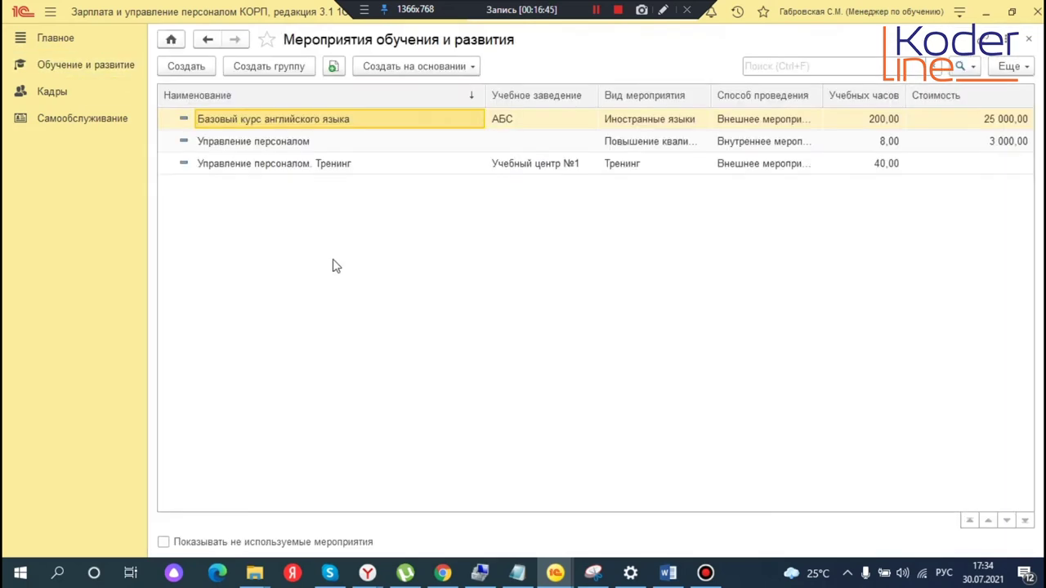
double_click(296, 121)
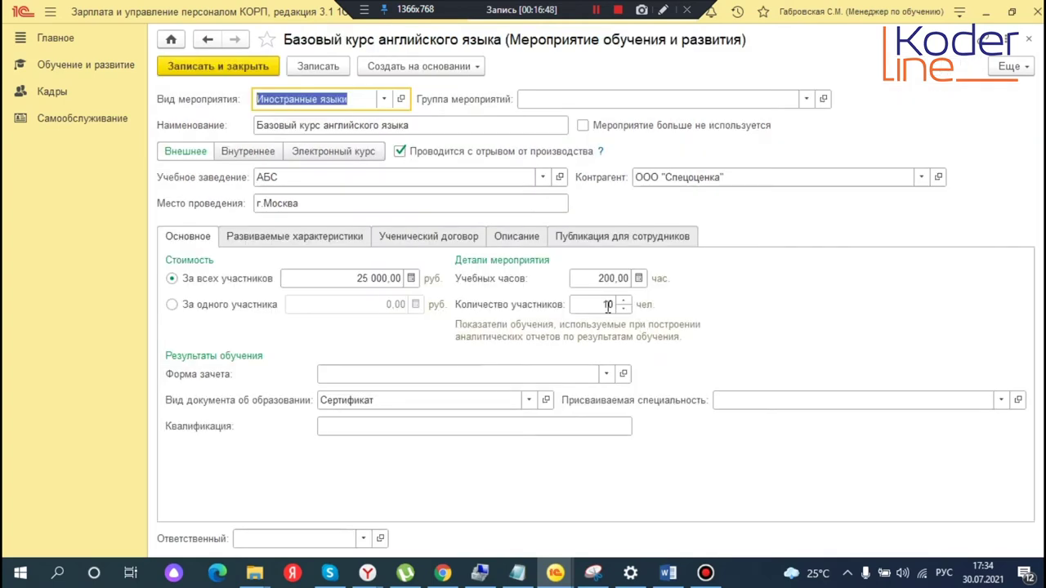
click(650, 237)
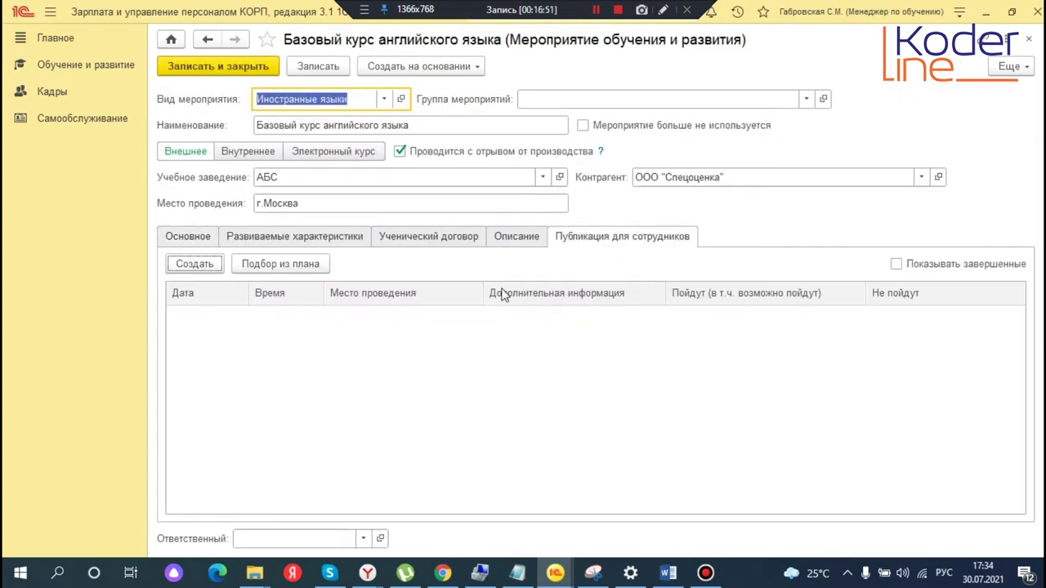
click(201, 273)
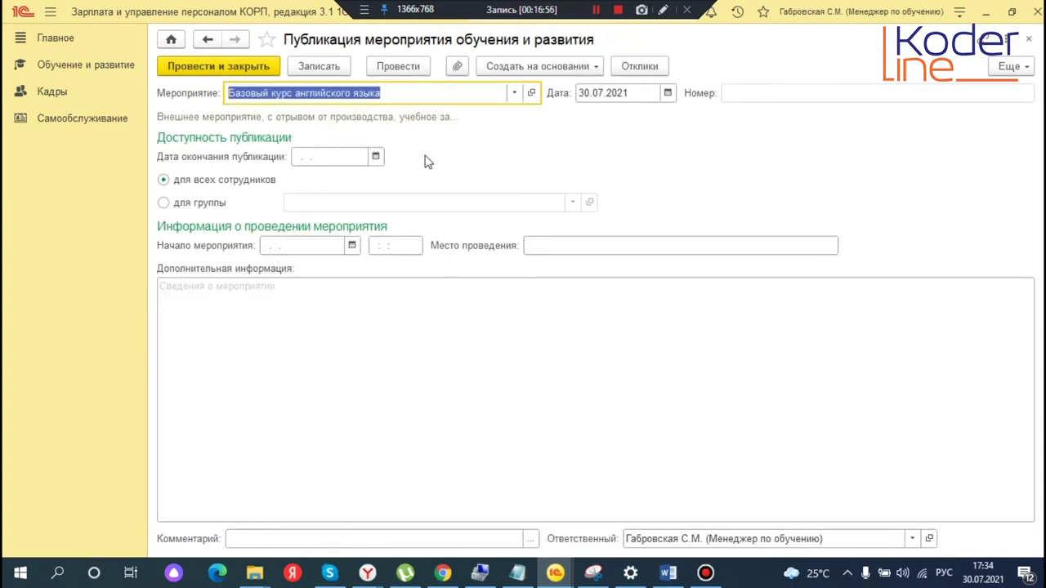
Set the publication's end date to 31.08.2021 and restrict its availability to a group of employees
click(318, 157)
text(31.08.)
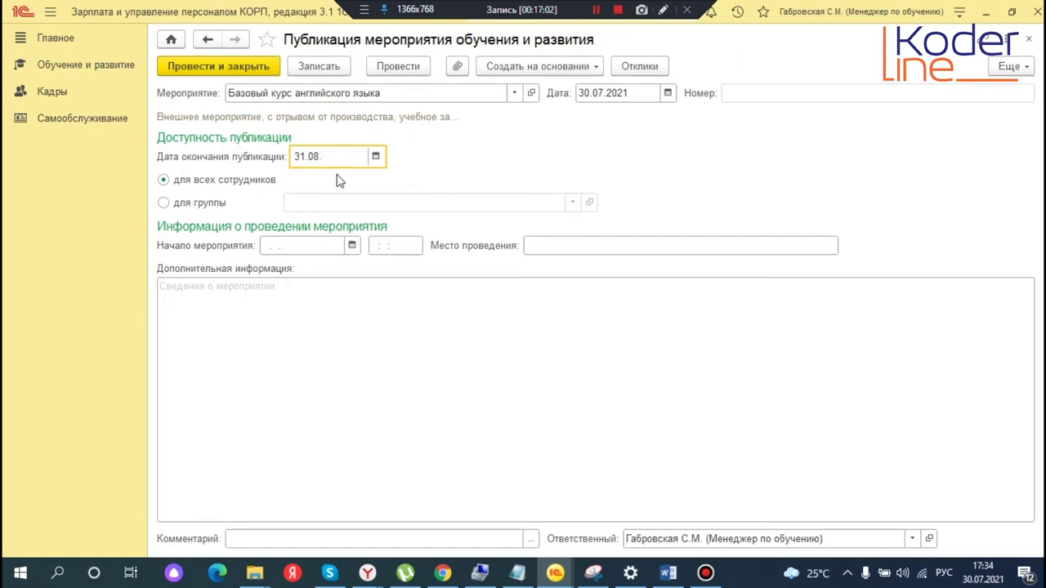
click(180, 209)
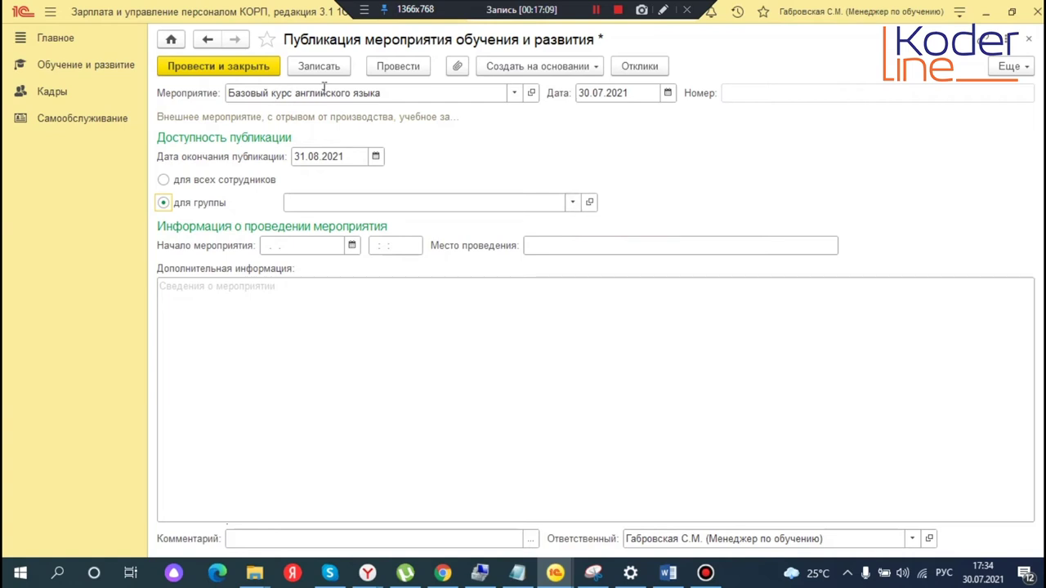
Start a new employee group for the publication and name it Отдел персонала
click(573, 204)
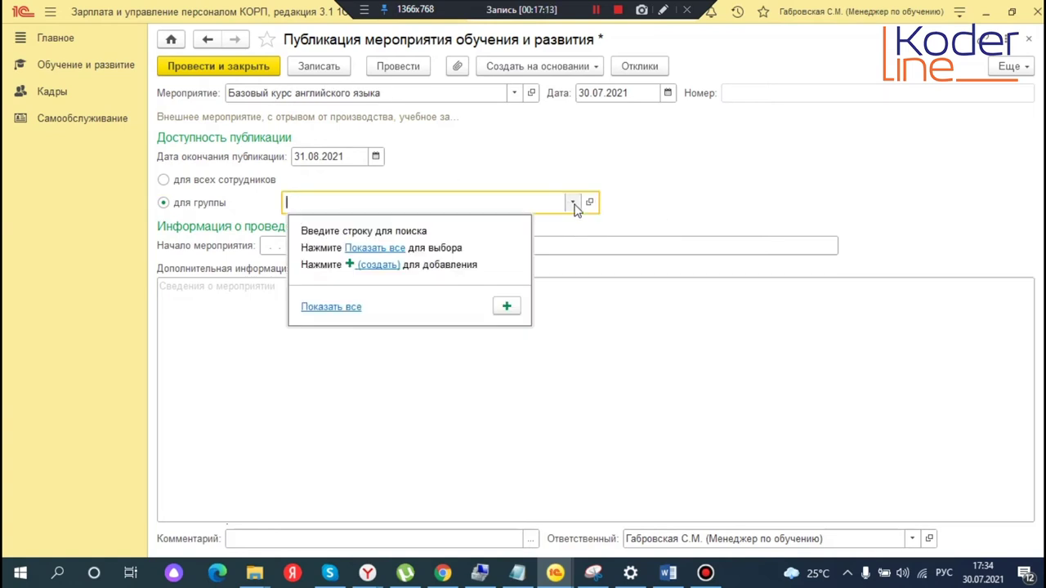
click(382, 250)
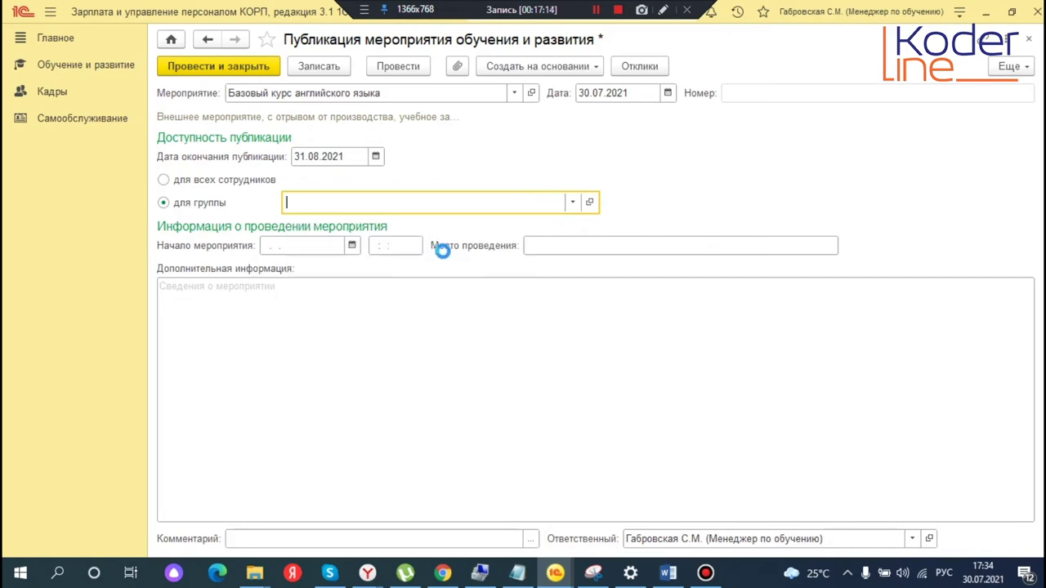
click(409, 97)
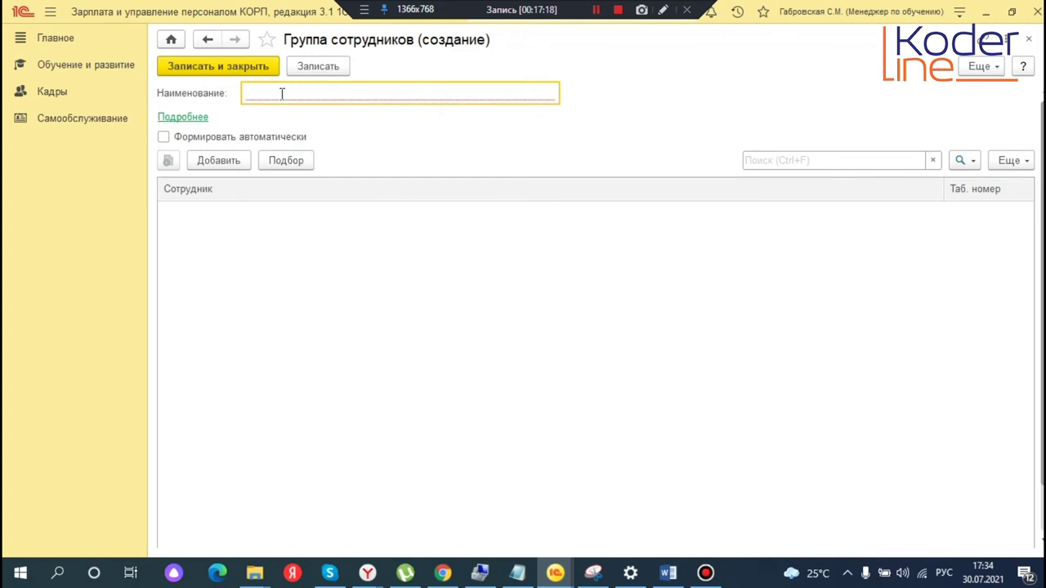
text(Отдел персонала)
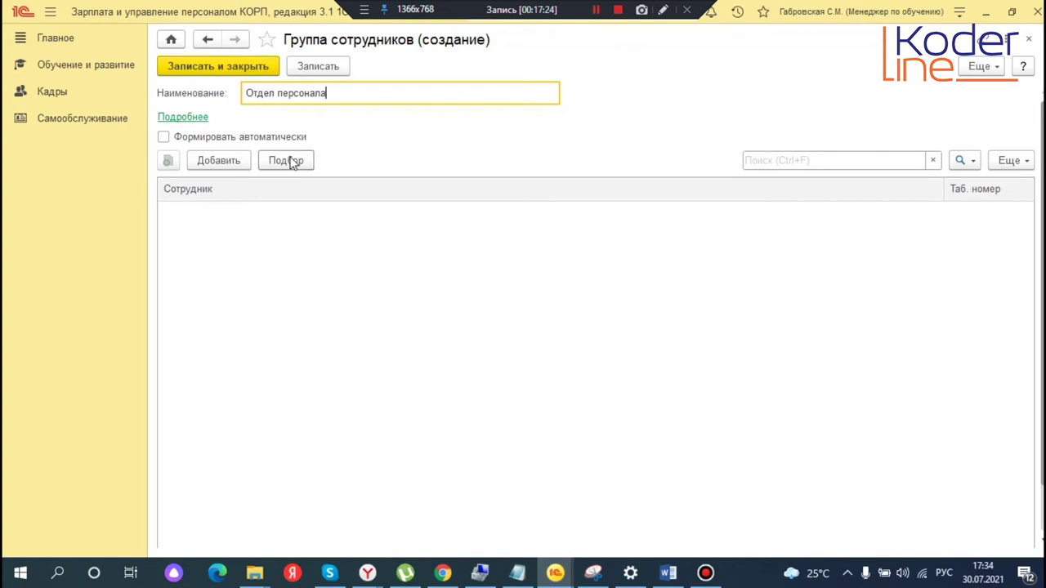
Save the new employee group and look through the departments in its employee selection
click(290, 161)
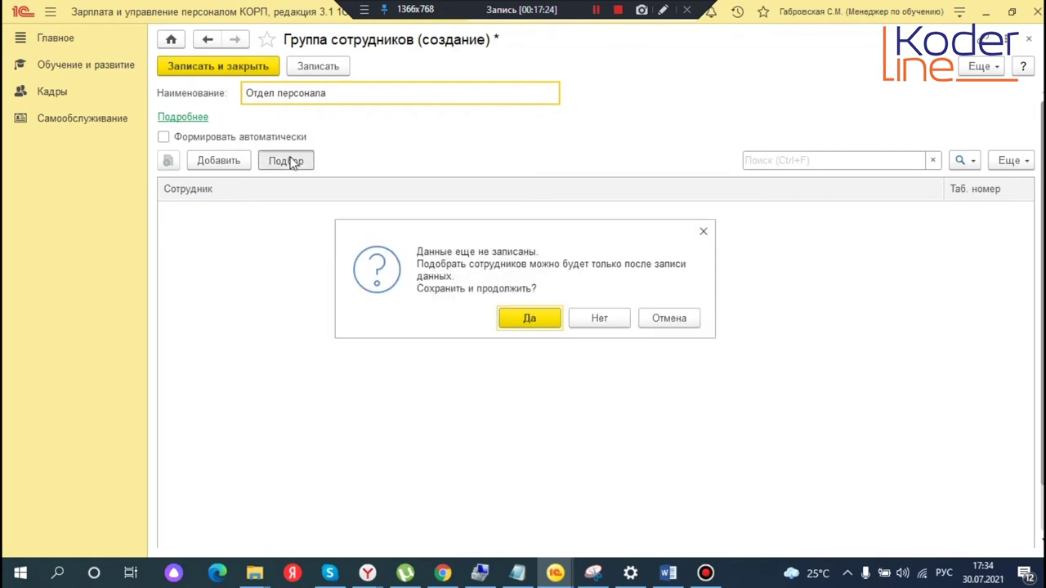
click(532, 318)
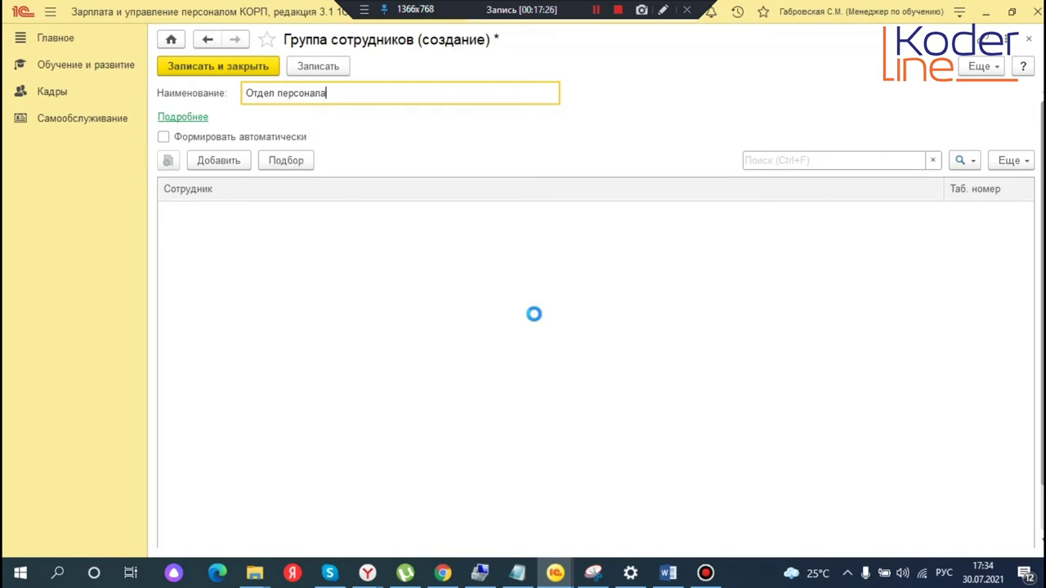
scroll(308, 238, down, 1)
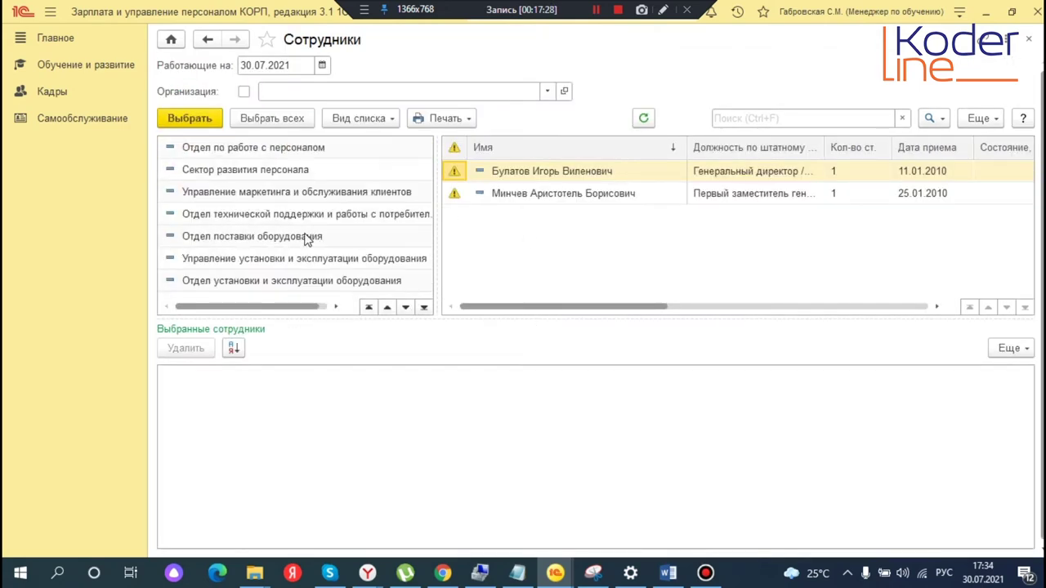
scroll(307, 239, down, 2)
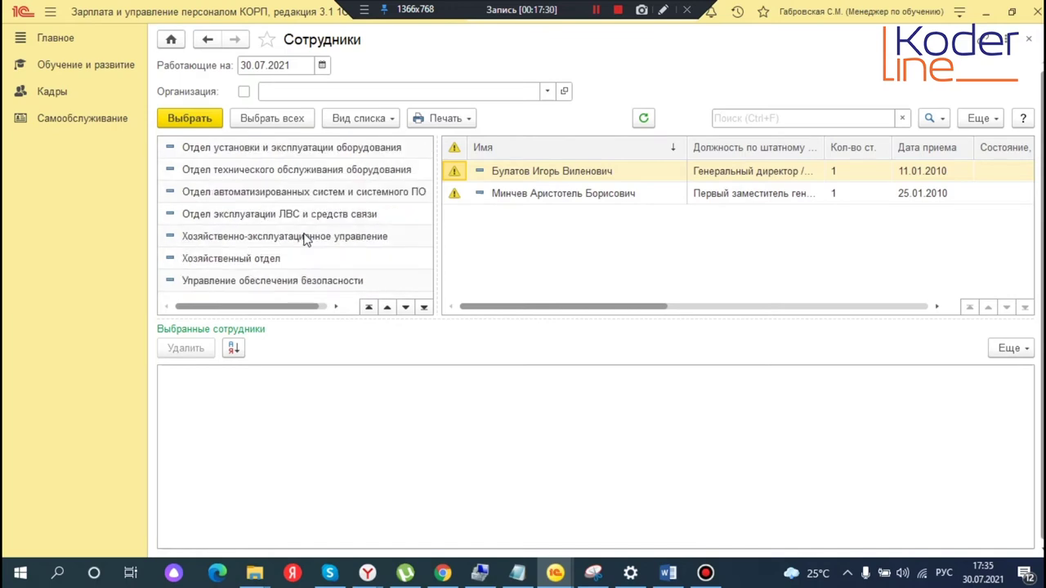
scroll(304, 237, down, 4)
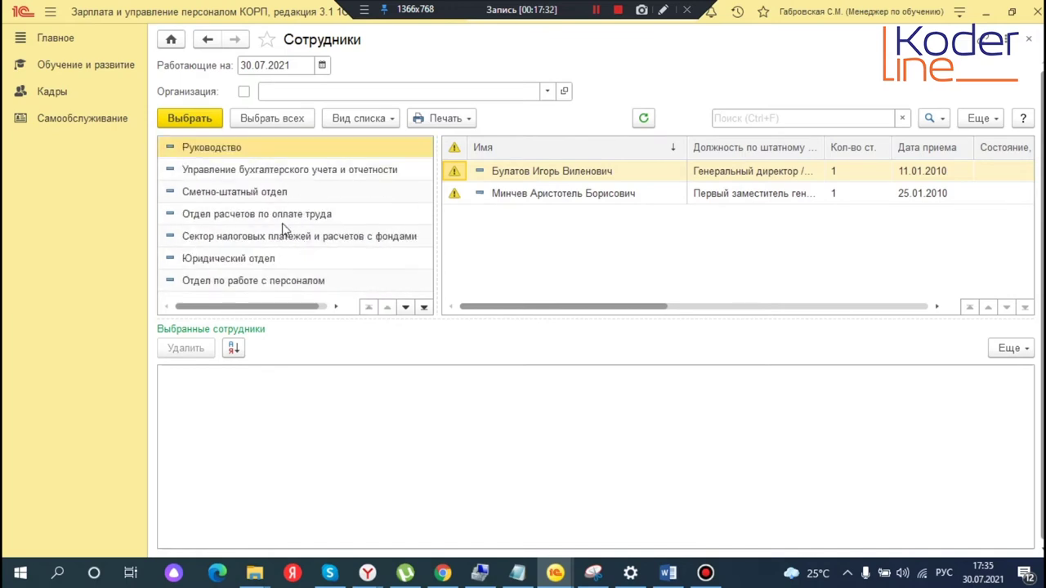
Add all employees of "Отдел по работе с персоналом" to the "Отдел персонала" group, and select the saved group for the publication
scroll(286, 237, down, 1)
click(334, 212)
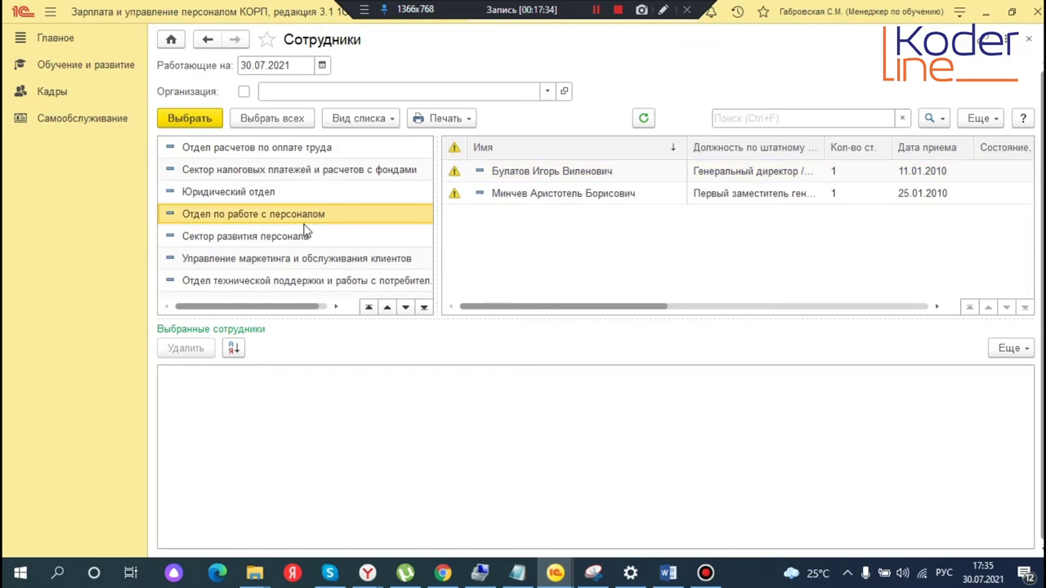
click(542, 172)
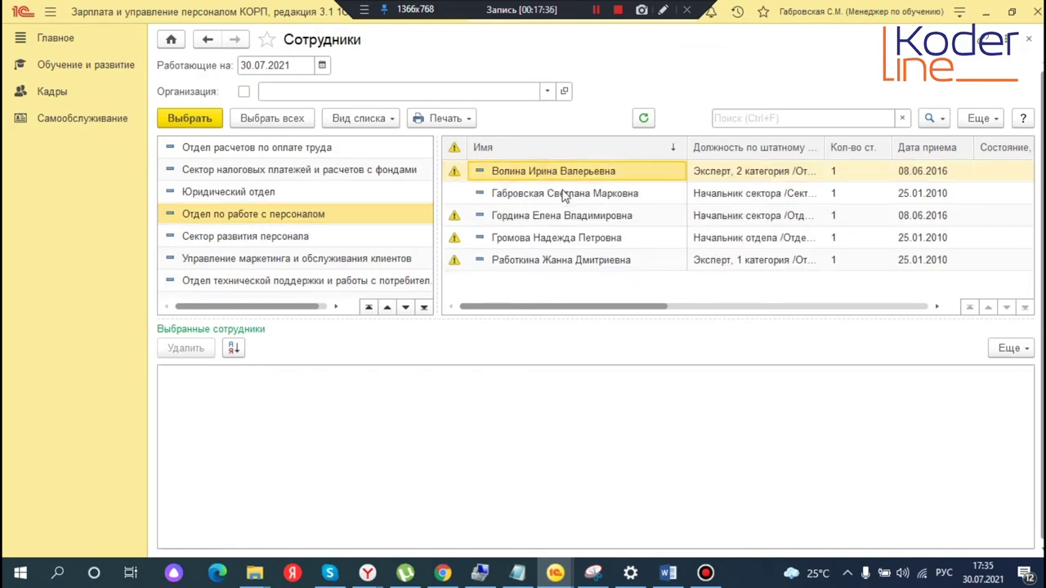
drag(551, 199, 569, 270)
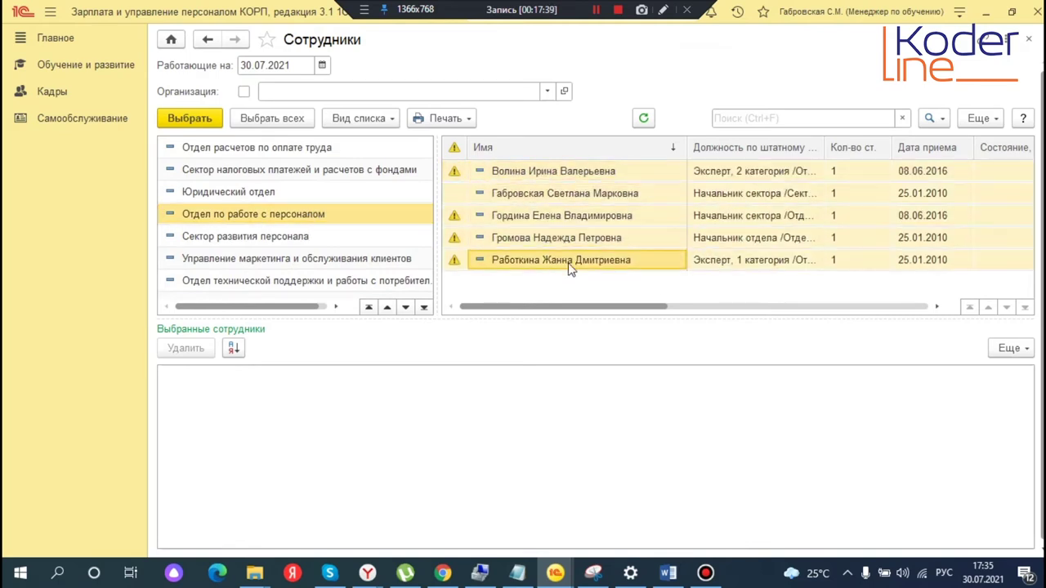
click(193, 118)
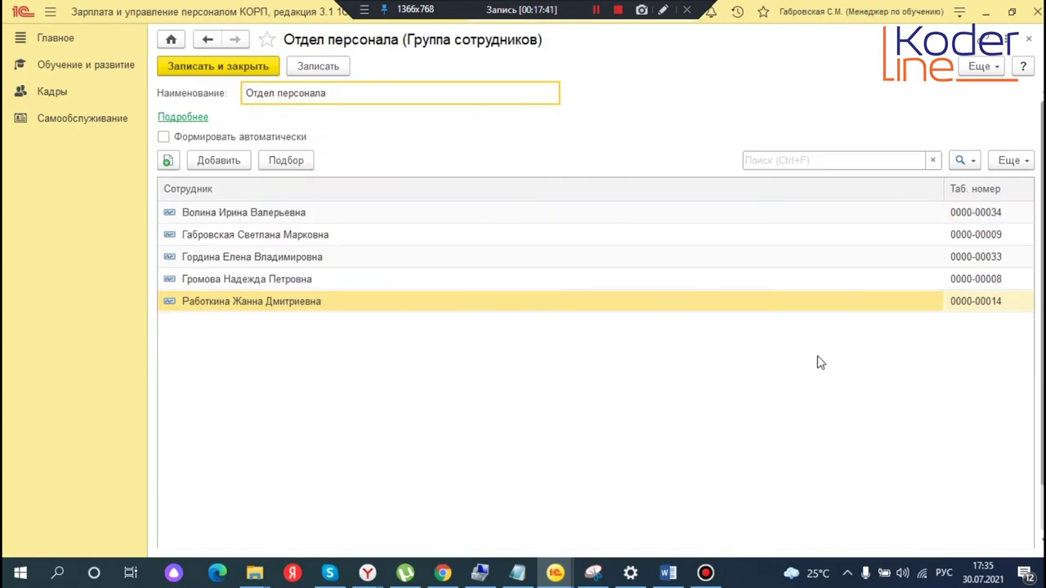
click(209, 70)
double_click(408, 125)
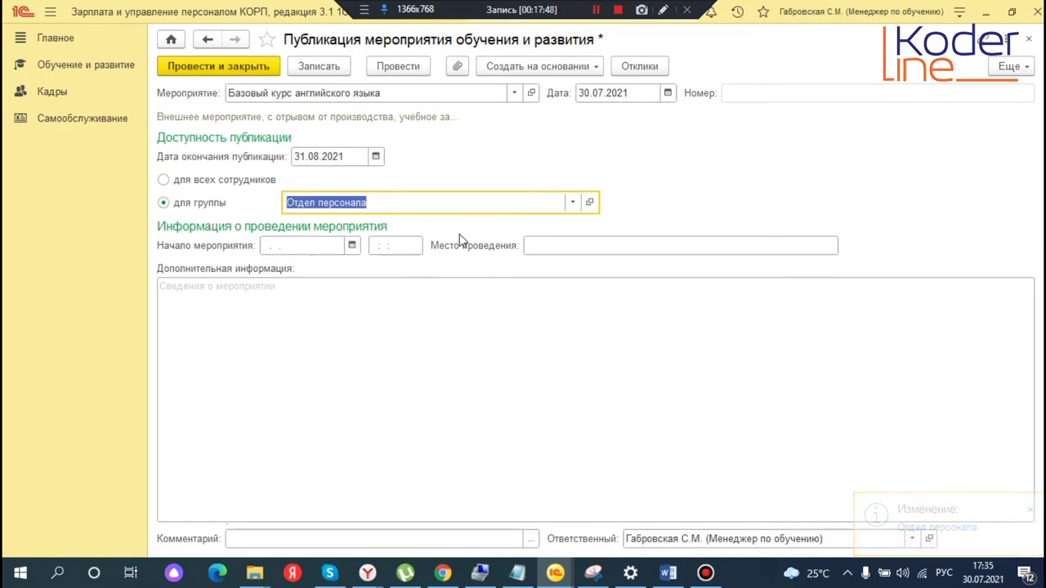
Set the event start to 01.09.2021 at 10:00:00 and the venue to "Переговорная № 1"
click(280, 247)
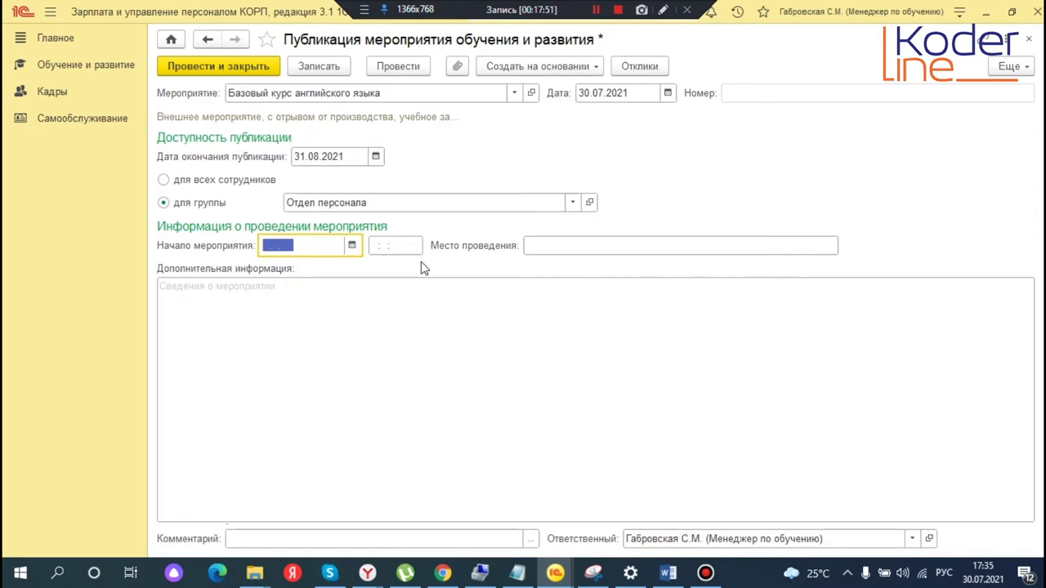
text(0109)
click(411, 242)
text(10:00:)
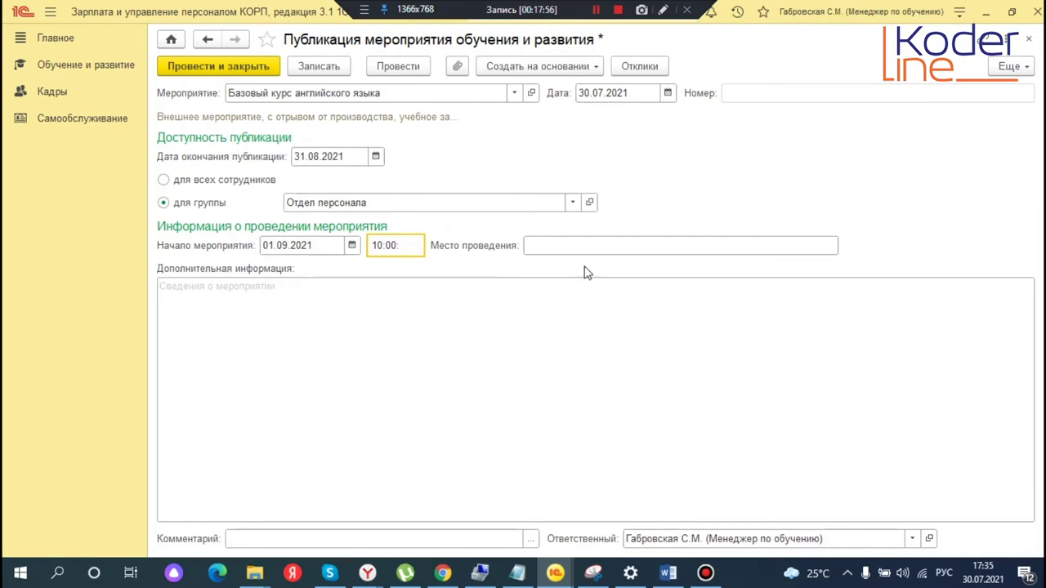
key(Tab)
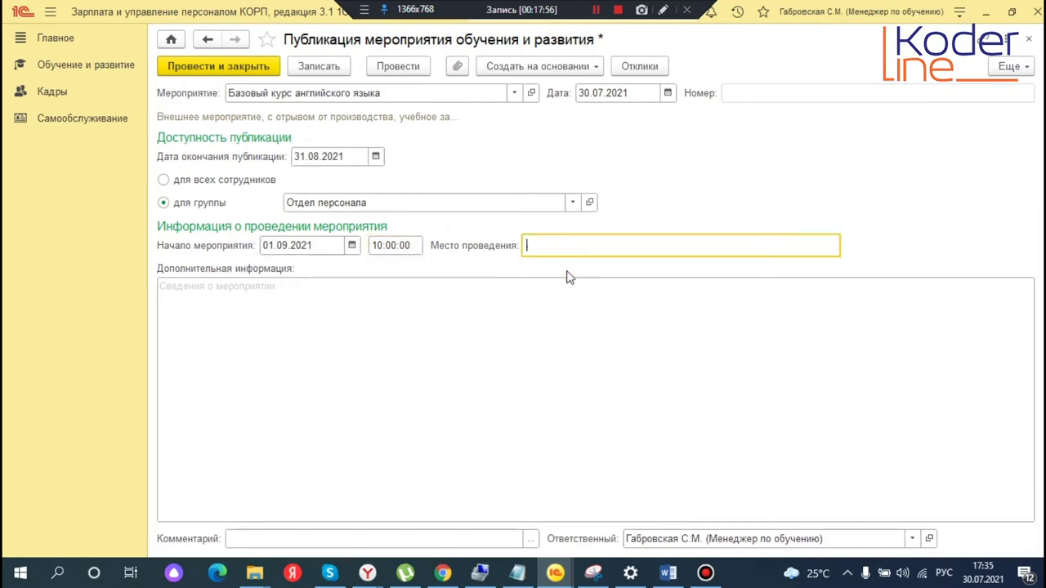
text(Переговорная № 1)
Enter "Взять с собой блокнот и ручку" as additional information, then post and close the publication
click(410, 319)
text(Взять с)
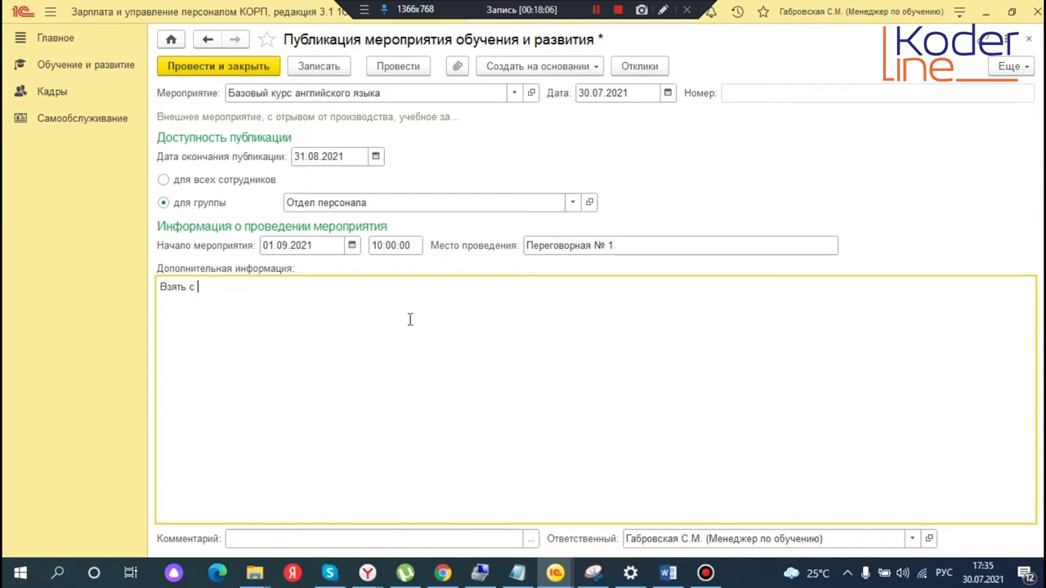
text( собой блокнот и ручку)
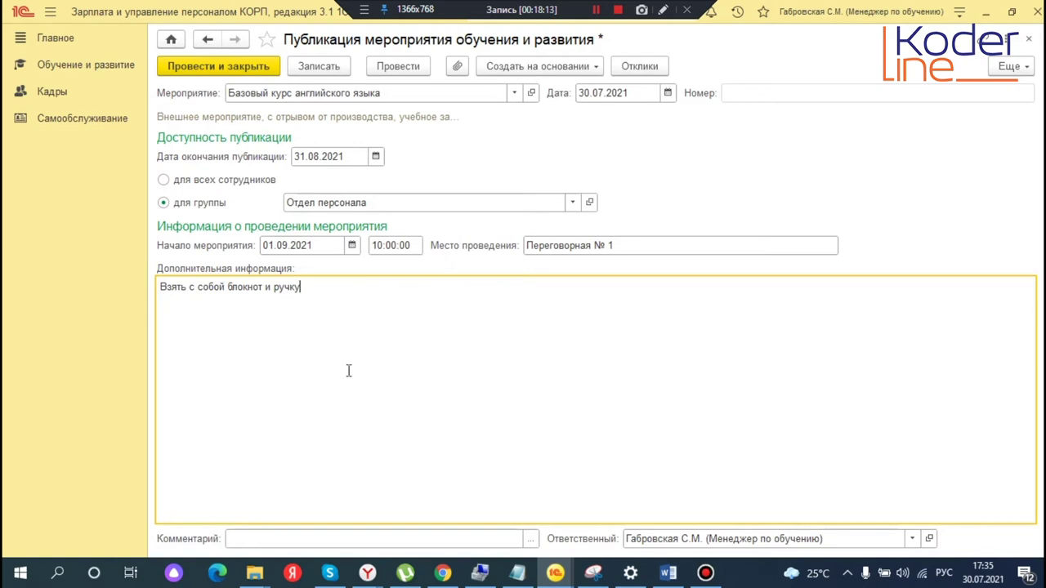
click(219, 66)
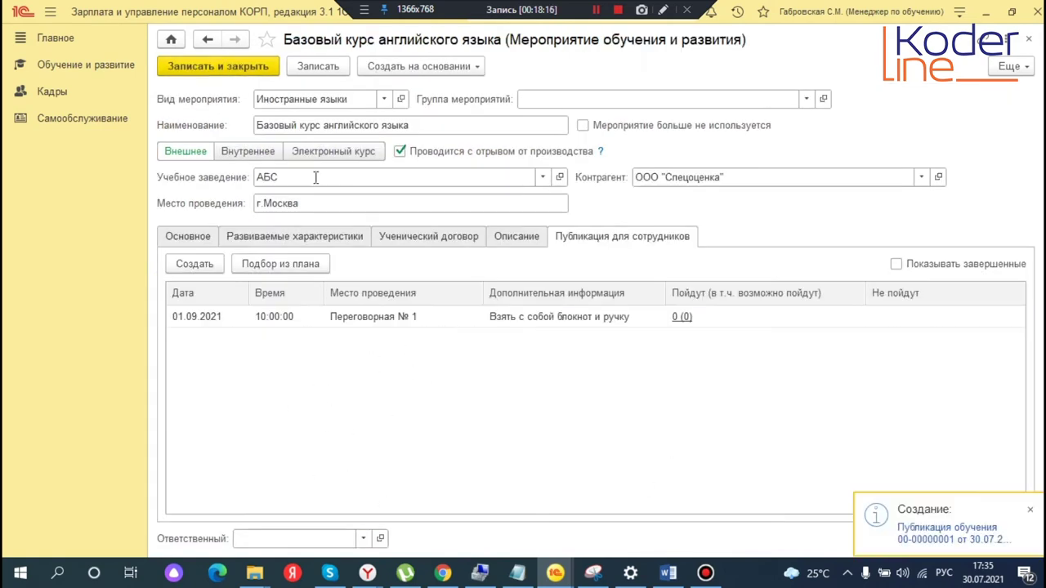
Close the English course event card, the events list and the training plans list
click(1028, 39)
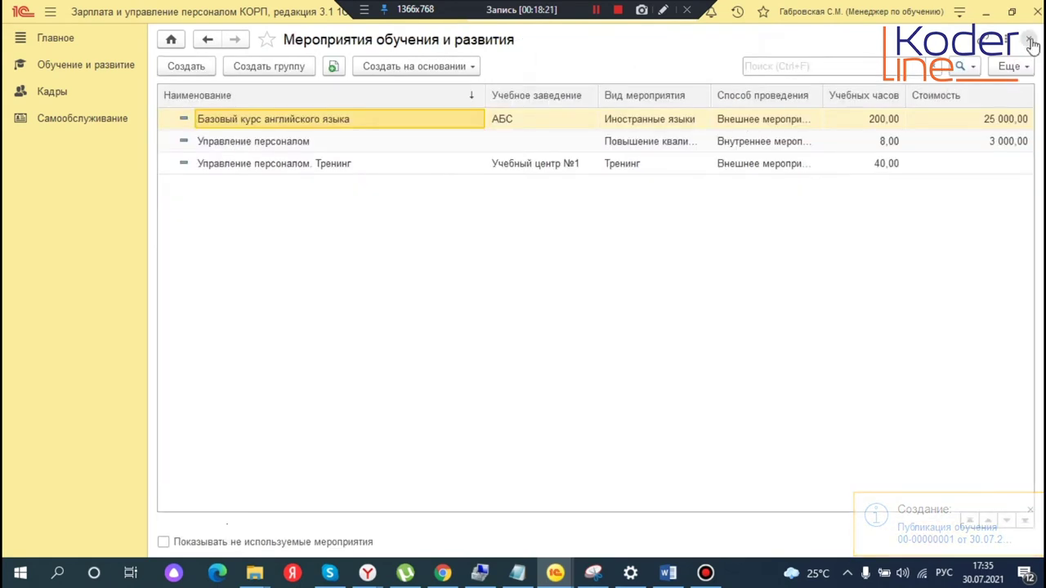
click(1028, 38)
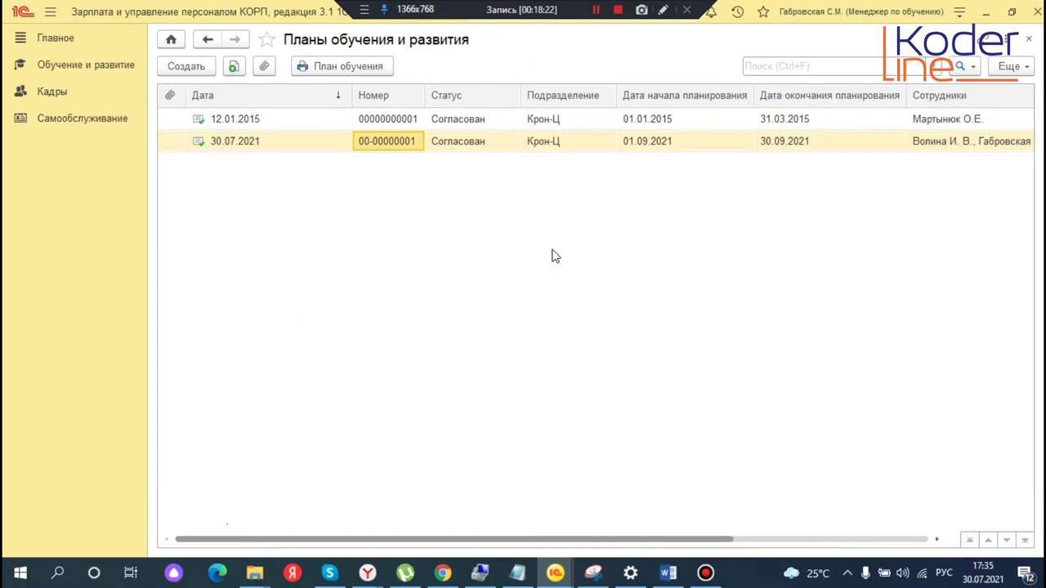
click(1029, 38)
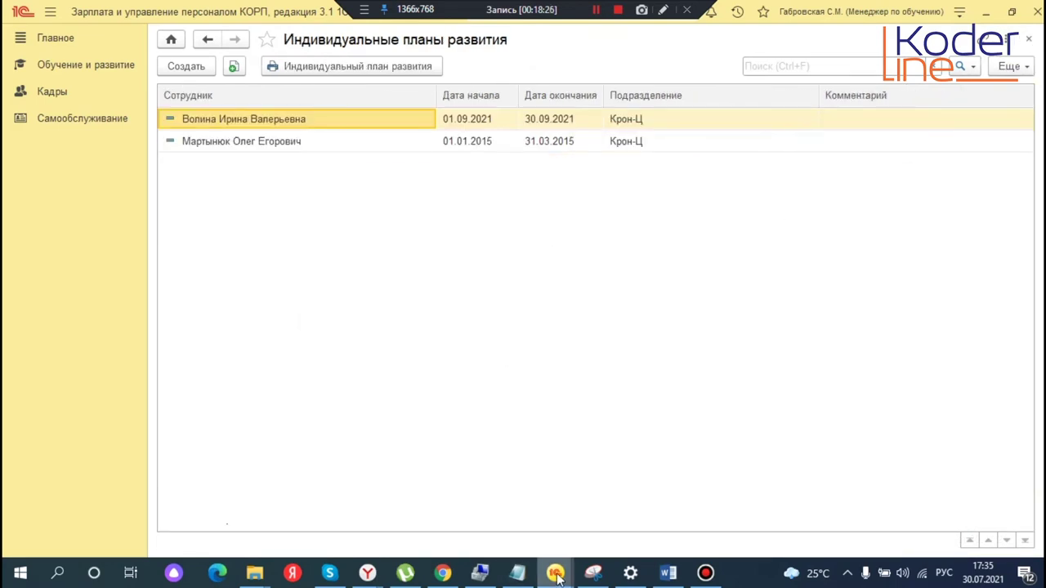
Switch to the session of the "Менеджер по персоналу" user and open "Обучение и развитие" in self-service
mouse_move(556, 574)
click(789, 500)
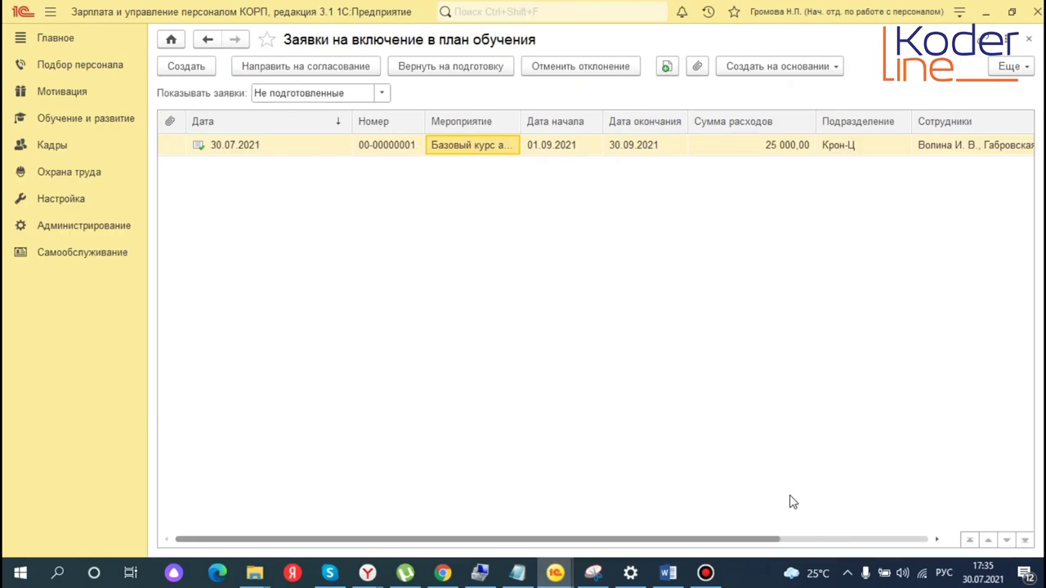
mouse_move(556, 575)
click(760, 503)
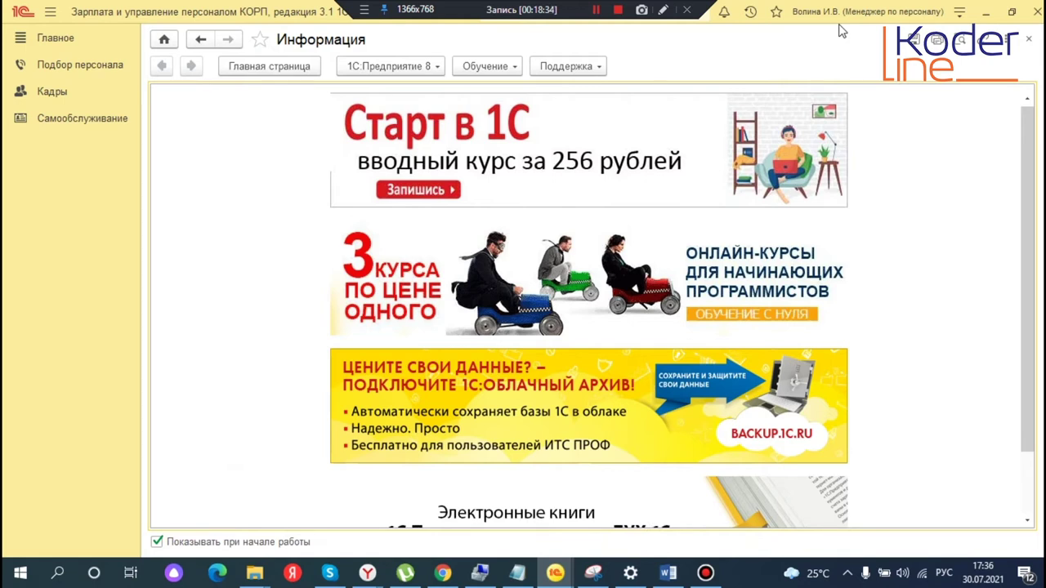
click(92, 123)
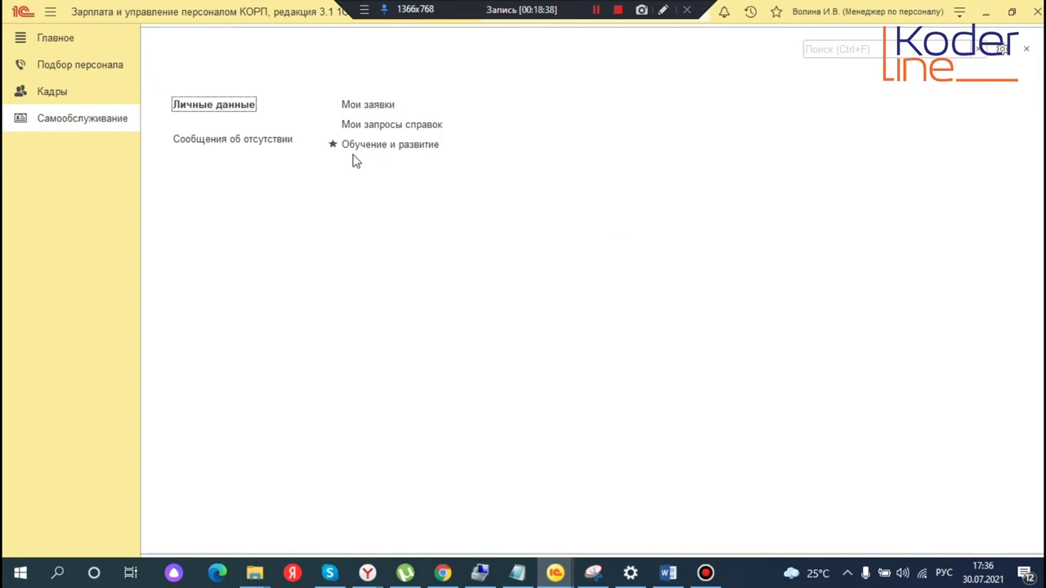
click(392, 145)
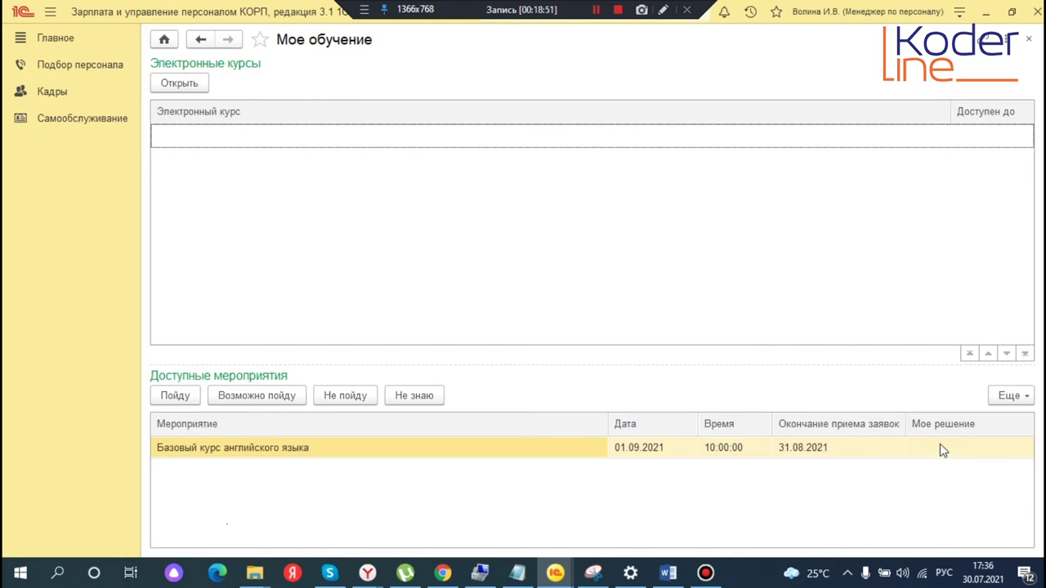
Open the available event "Базовый курс английского языка" and respond to it with "Пойду"
click(965, 455)
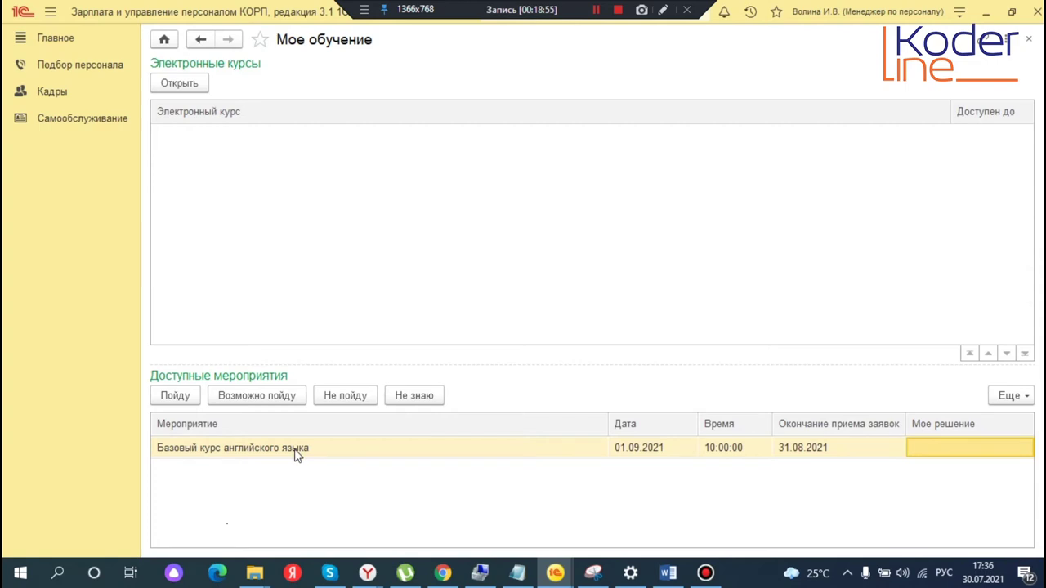
click(237, 452)
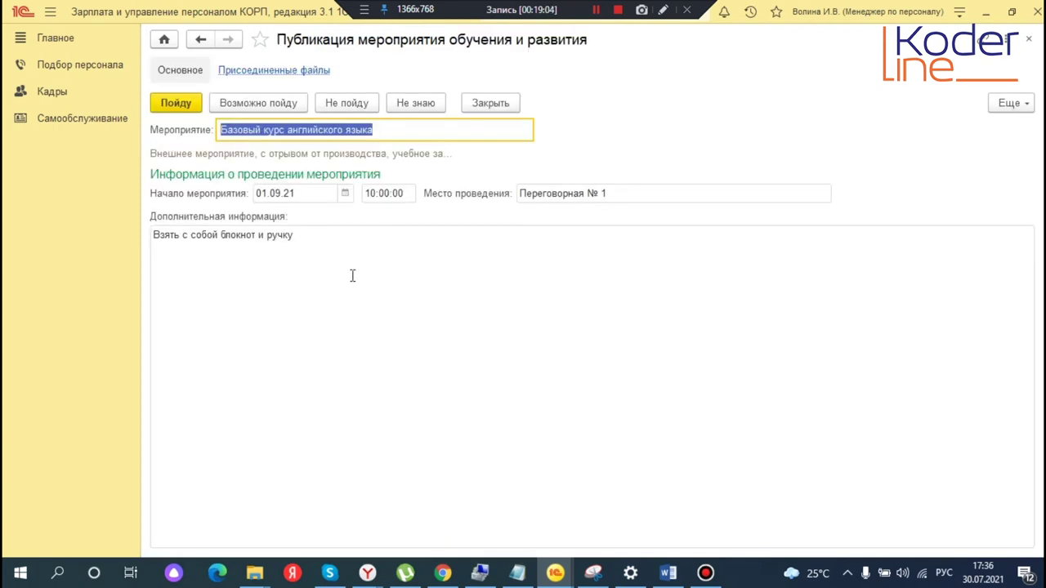
click(316, 235)
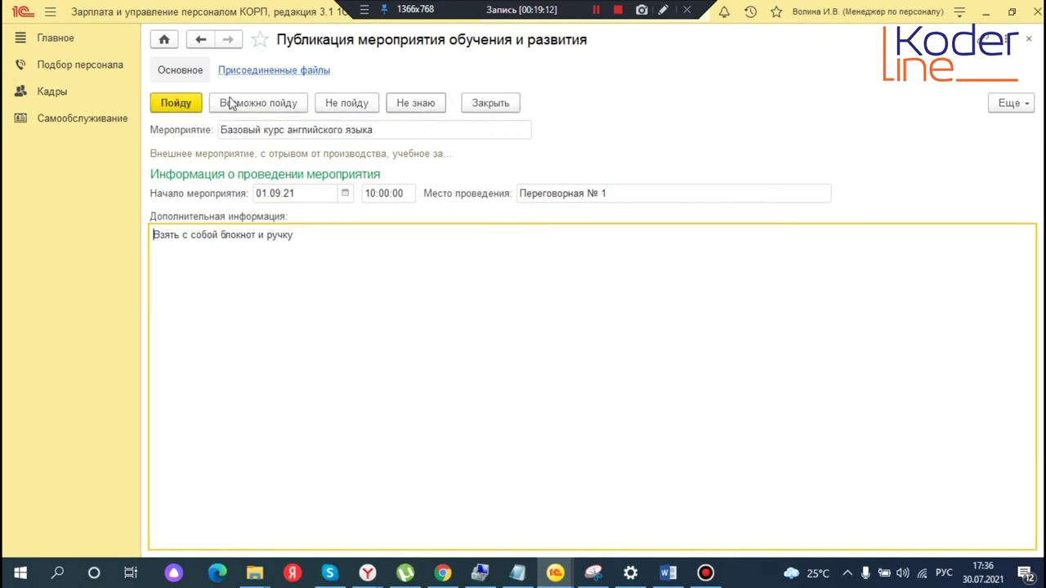
click(175, 103)
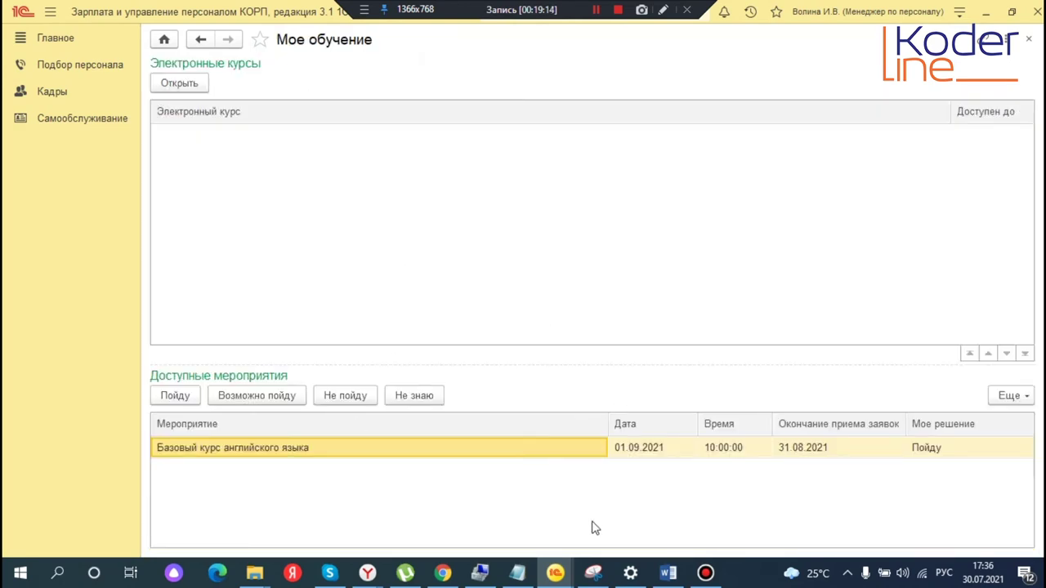
Switch to the session of the "Менеджер по обучению" user and close the individual plans and training request lists
click(555, 573)
click(949, 516)
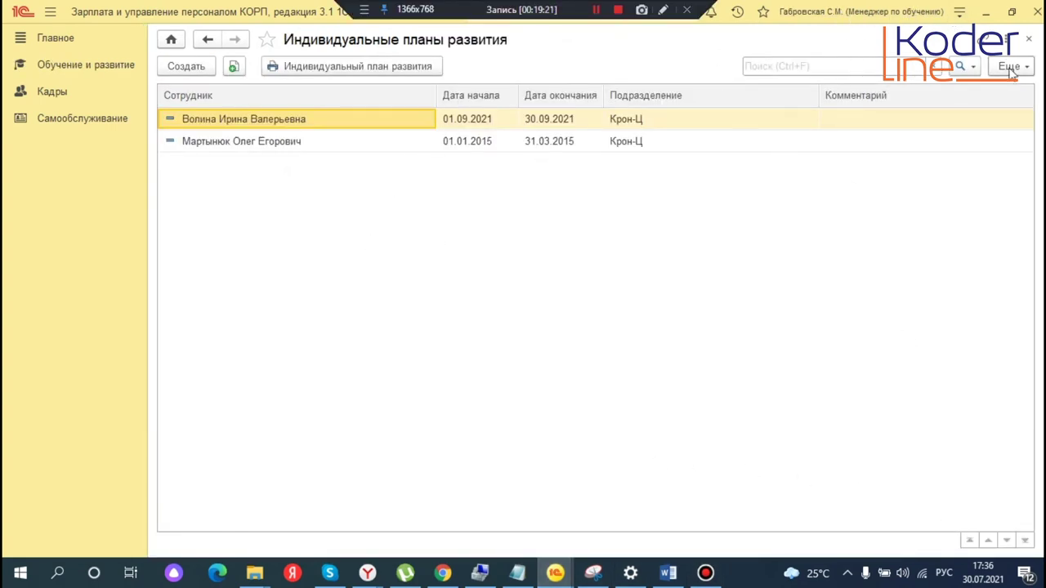
click(1031, 40)
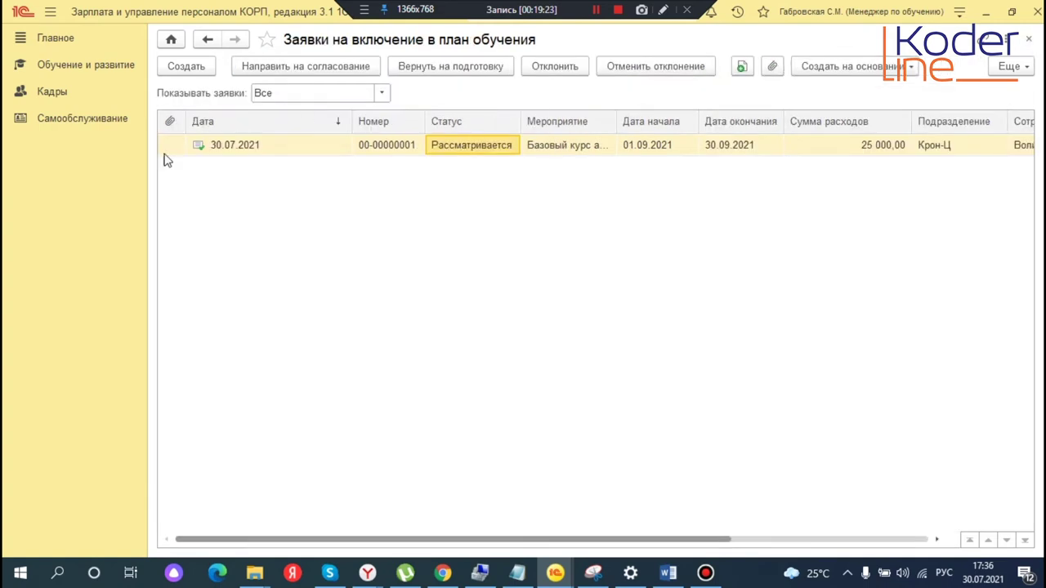
click(1031, 40)
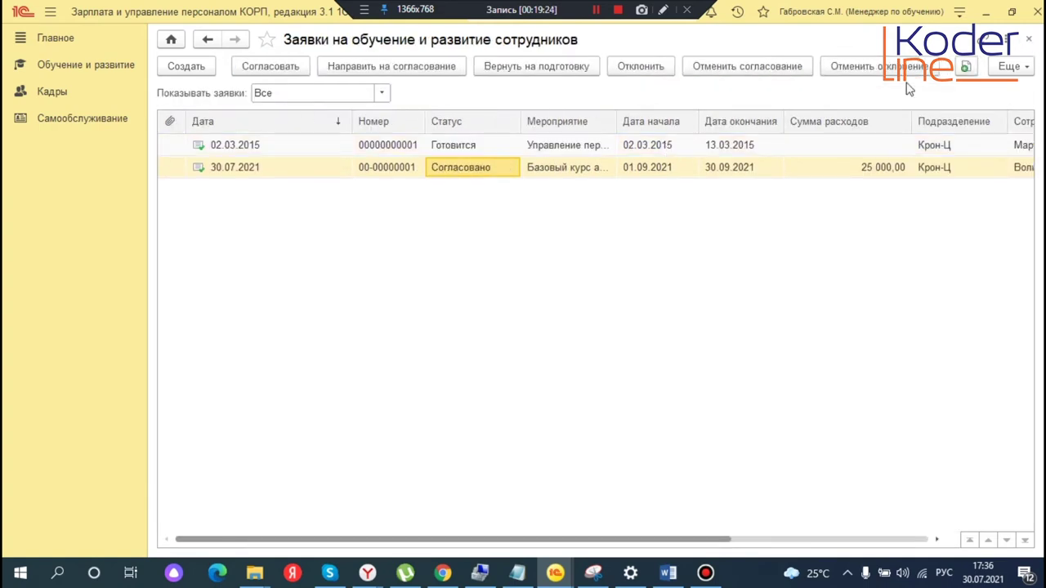
click(1030, 40)
Open the event "Базовый курс английского языка" and examine which employees responded to its publication for staff
click(86, 66)
click(231, 198)
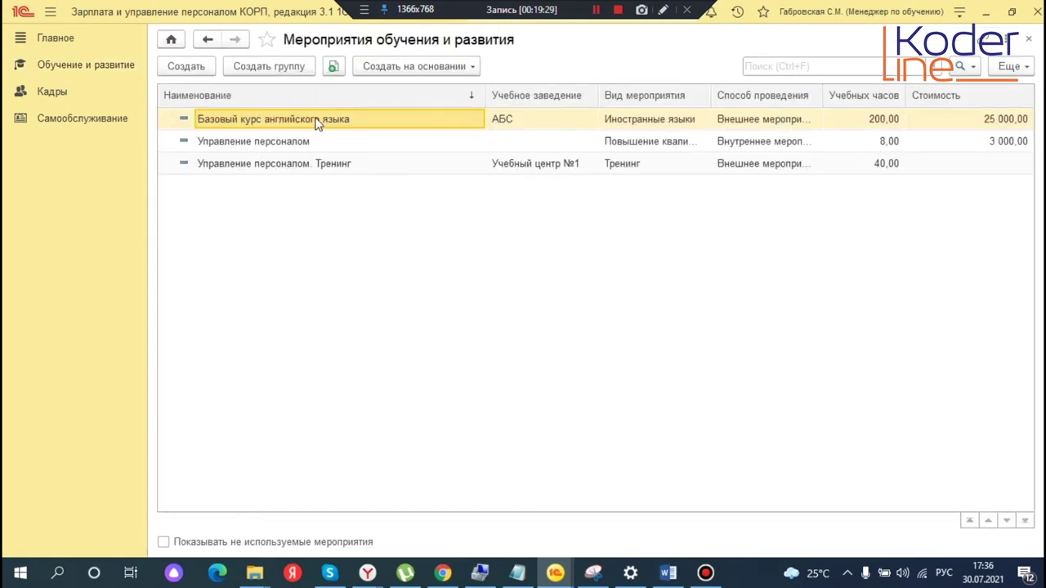
double_click(437, 124)
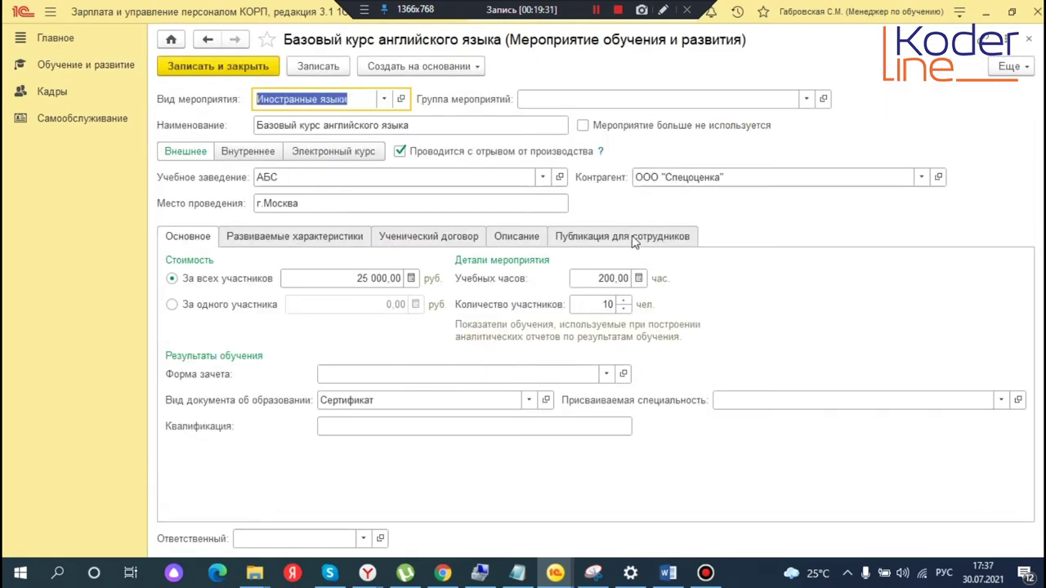
click(662, 241)
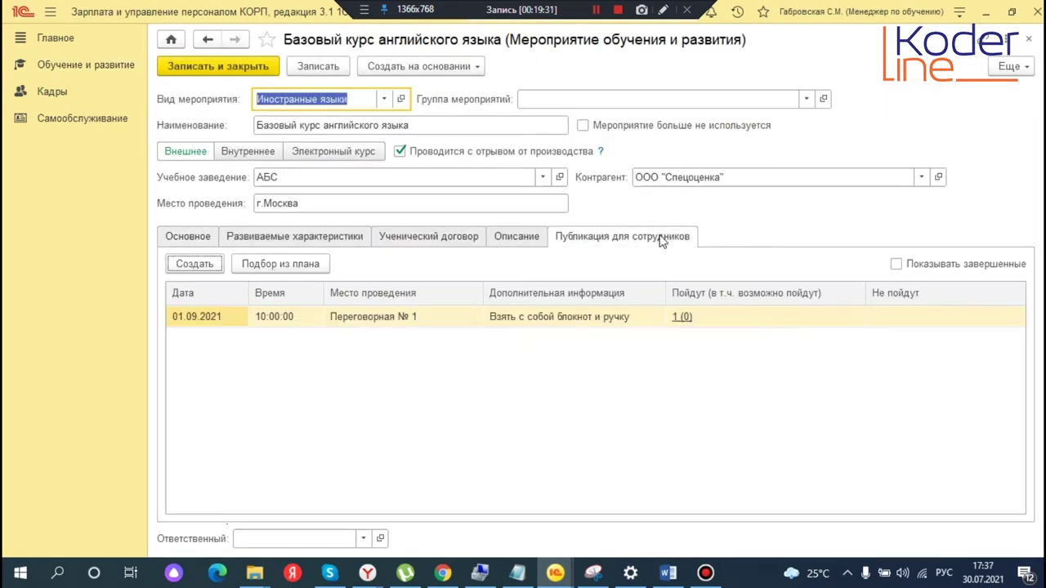
click(681, 318)
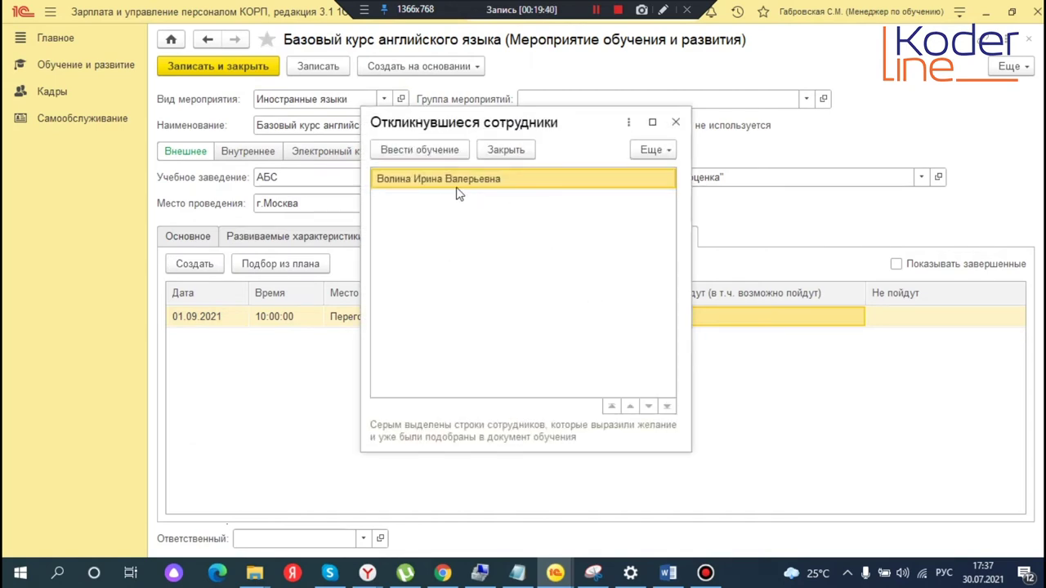
click(675, 122)
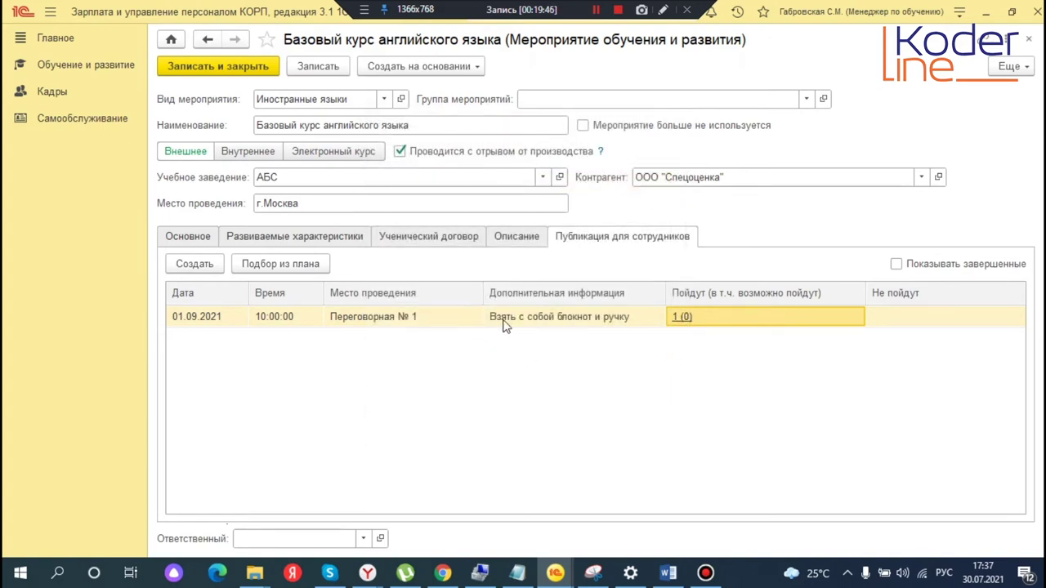
Review the details of the course publication and the members of its "Отдел персонала" group
double_click(411, 324)
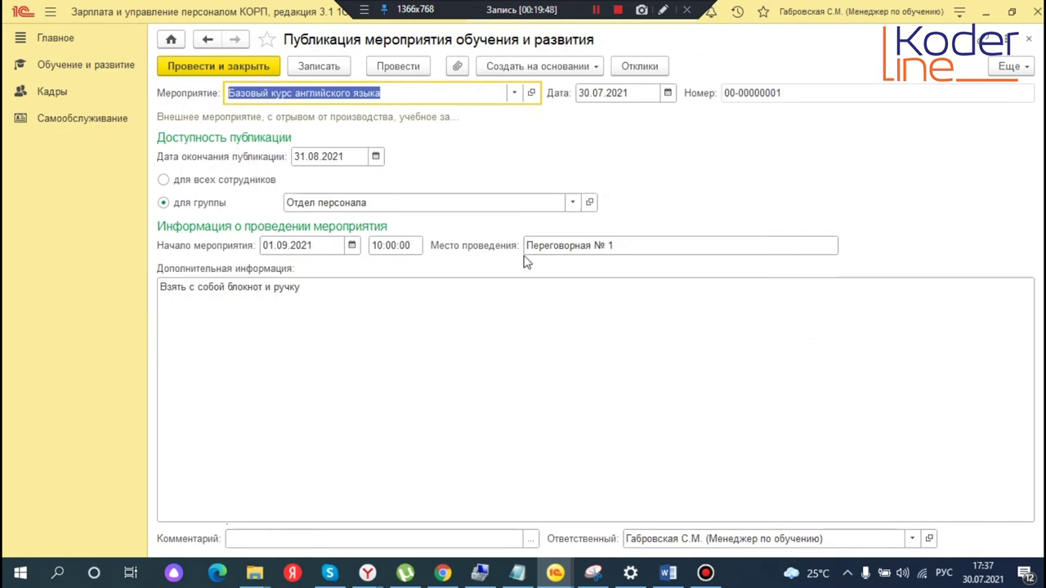
click(589, 202)
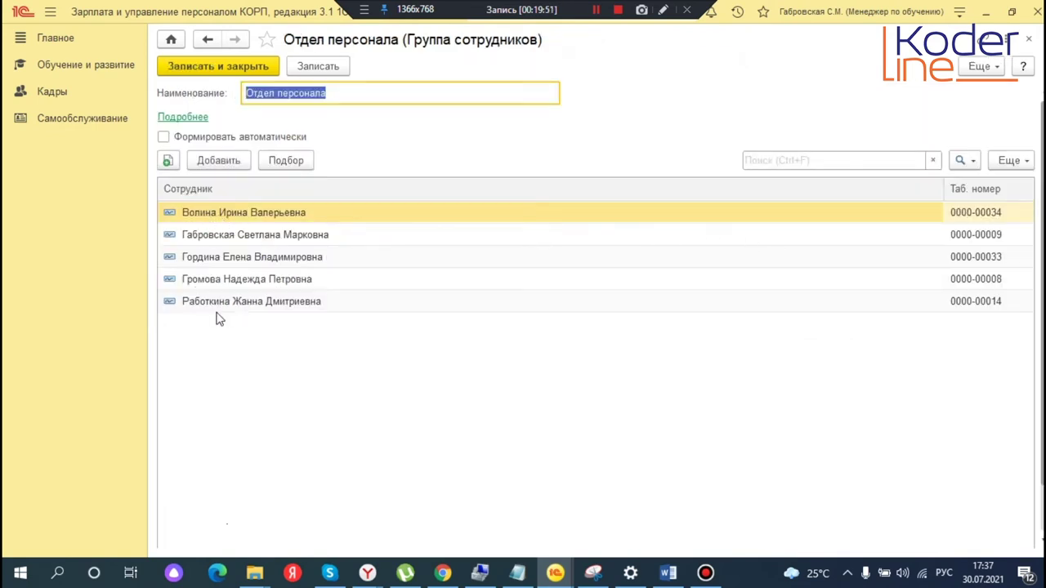
click(1030, 42)
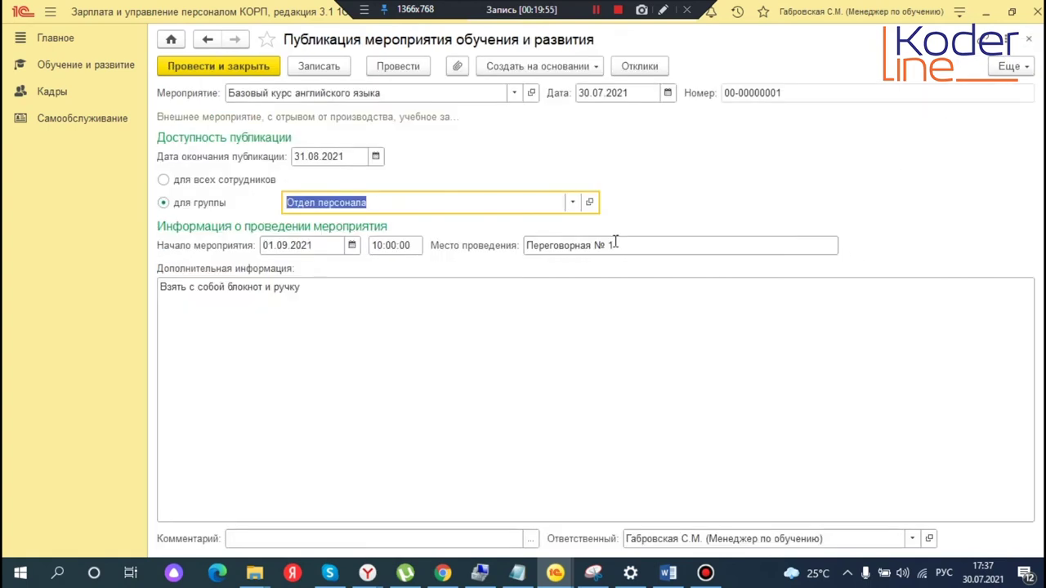
click(1028, 42)
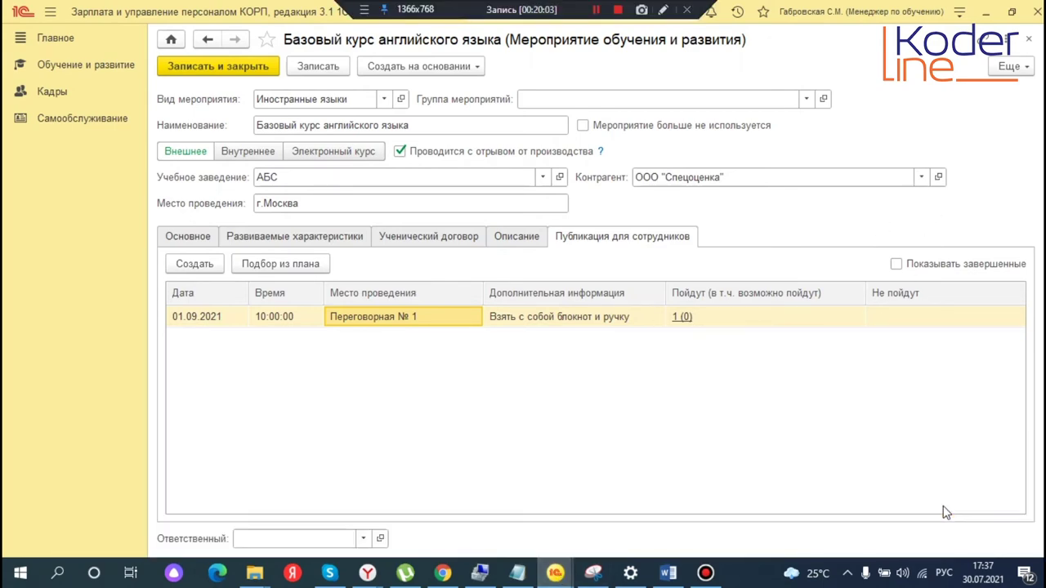
Switch to the "Менеджер по персоналу" user's session and change the response to "Базовый курс английского языка" to "Не пойду"
mouse_move(555, 573)
click(771, 494)
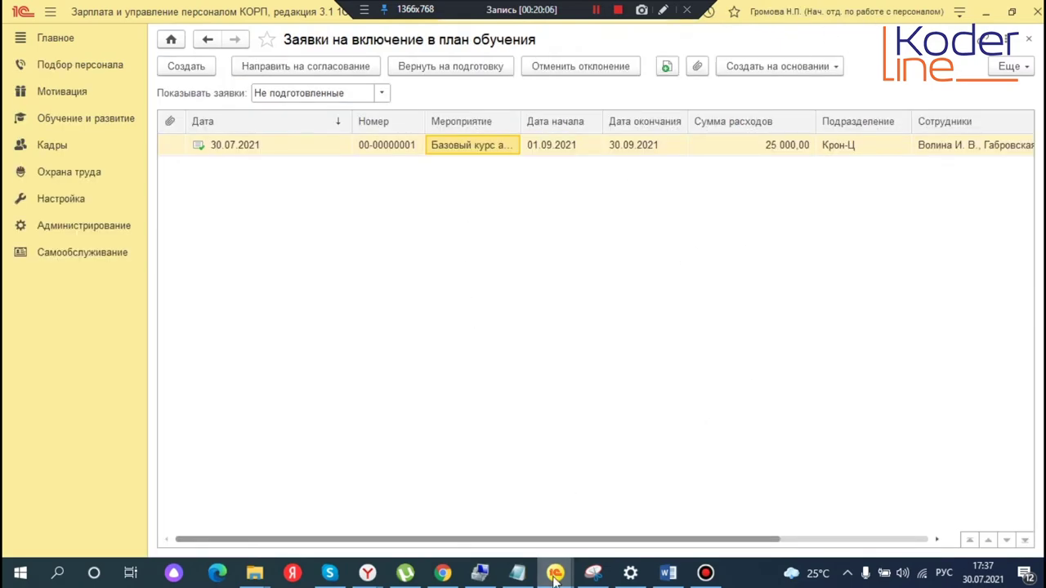
mouse_move(555, 574)
click(644, 517)
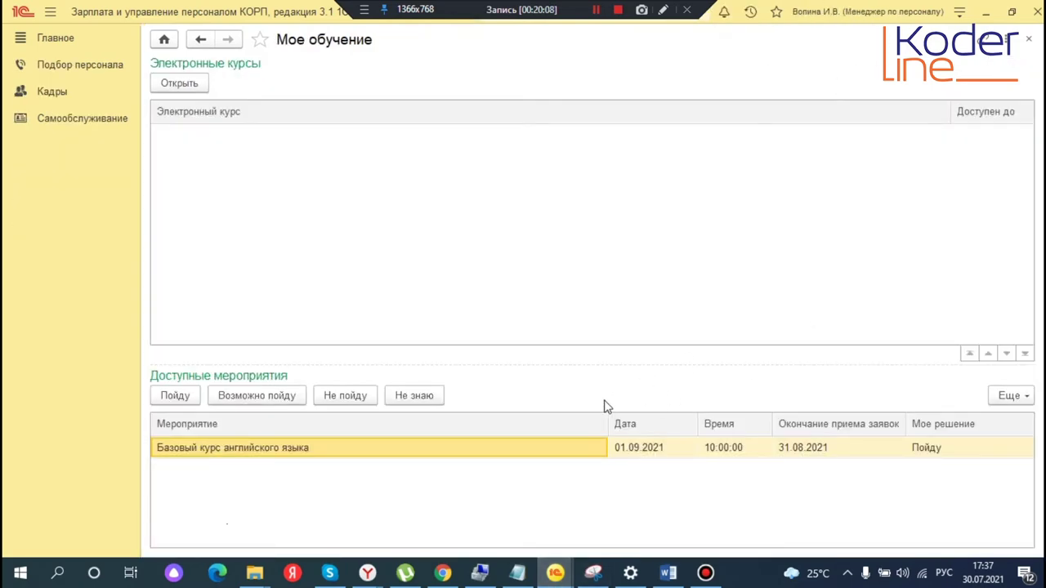
double_click(524, 455)
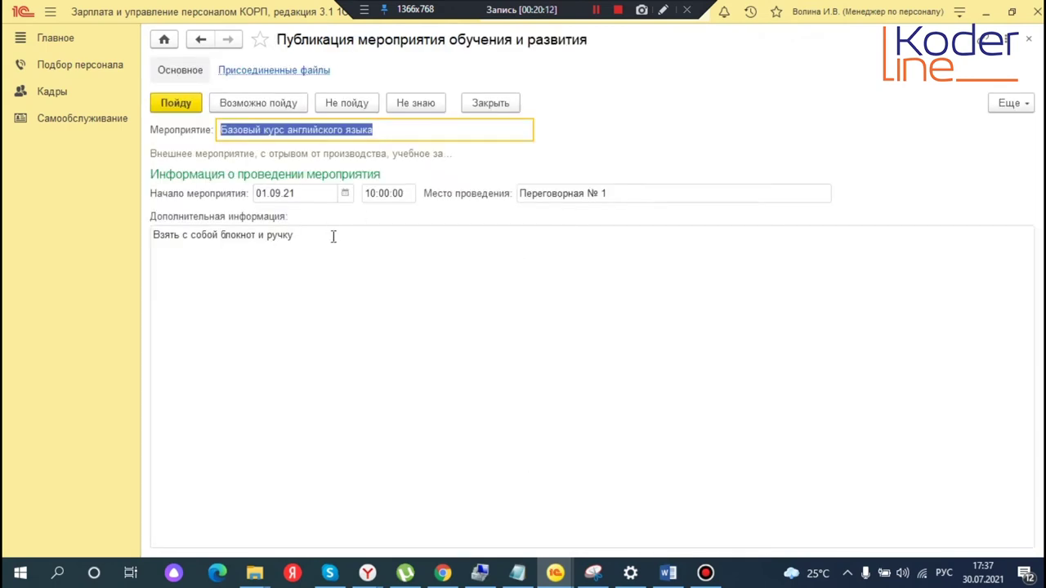
click(350, 106)
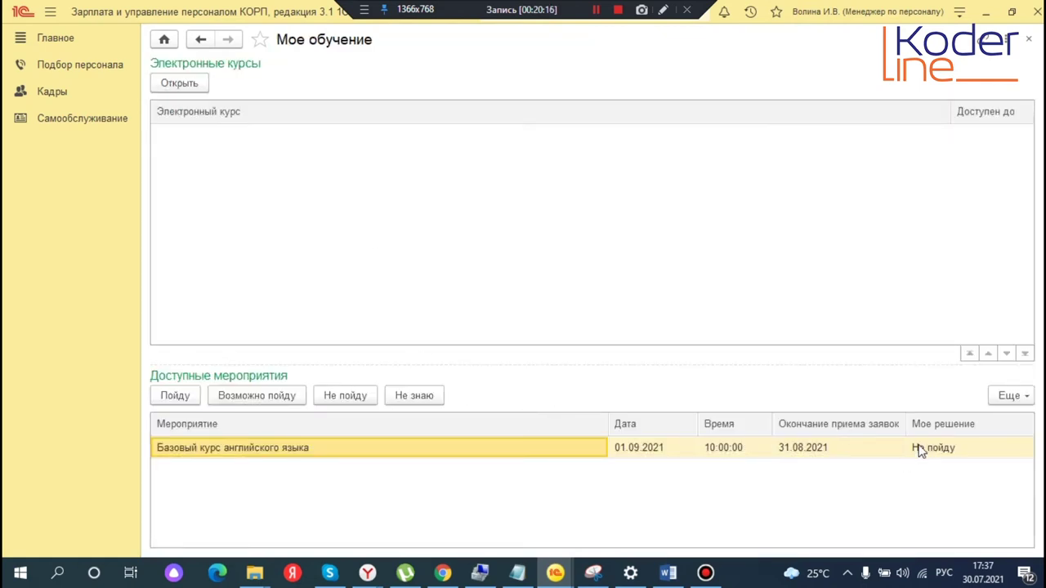
Return to the "Менеджер по обучению" session, refresh the event's publication data, check the employees who declined, and close the event
click(594, 572)
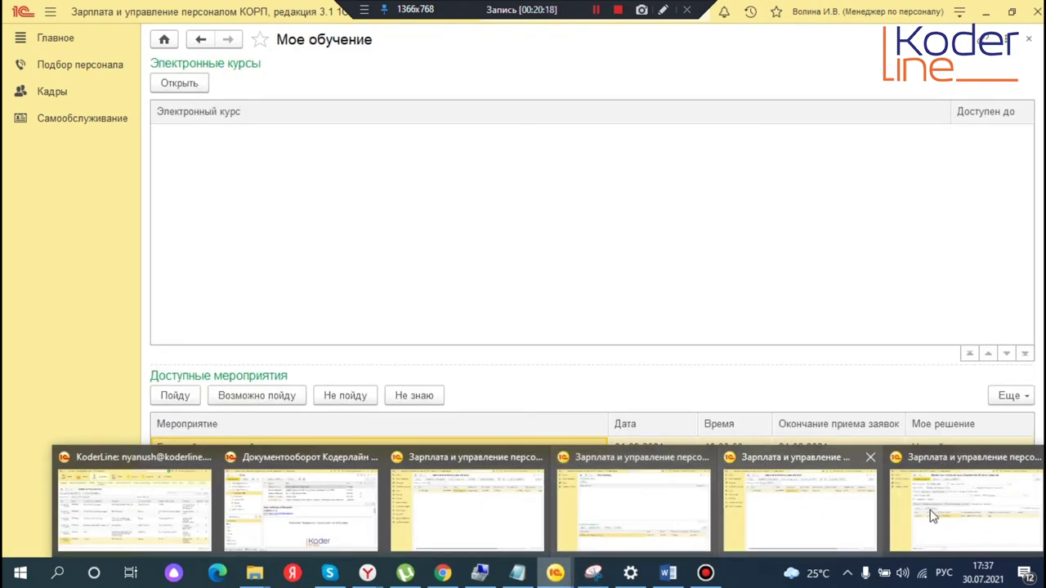
click(940, 498)
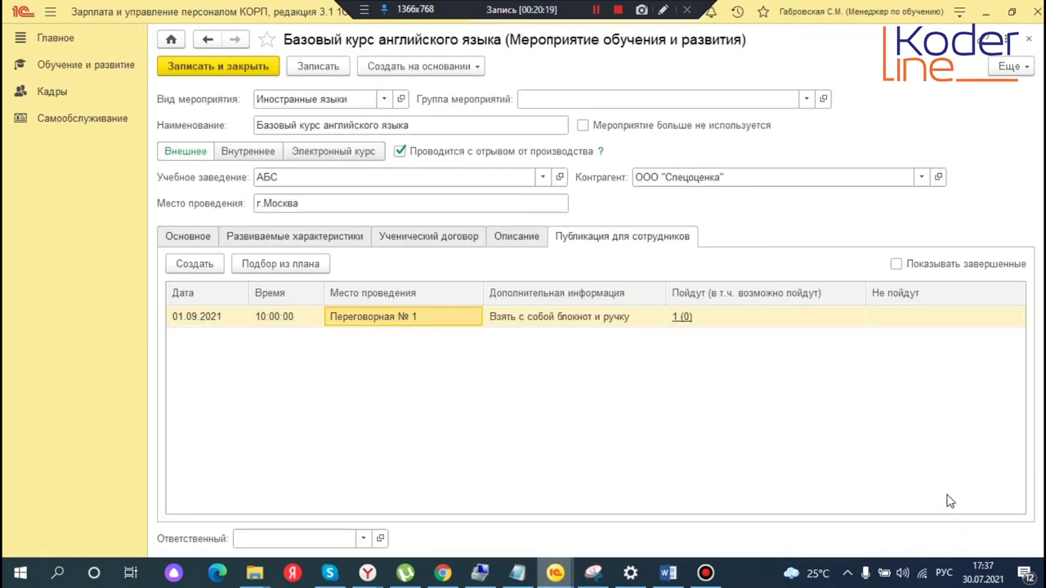
click(1011, 66)
click(872, 139)
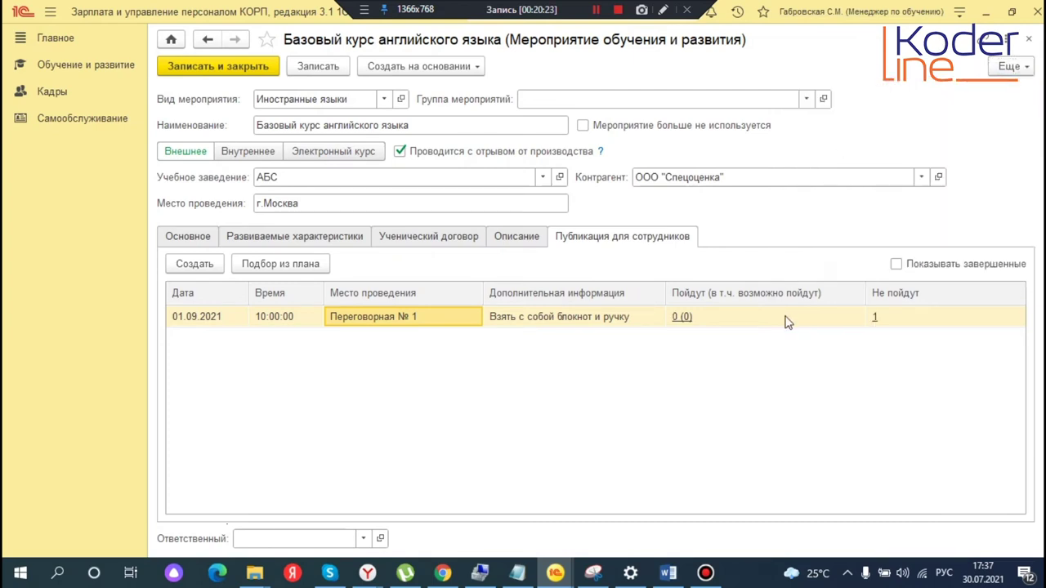
click(874, 317)
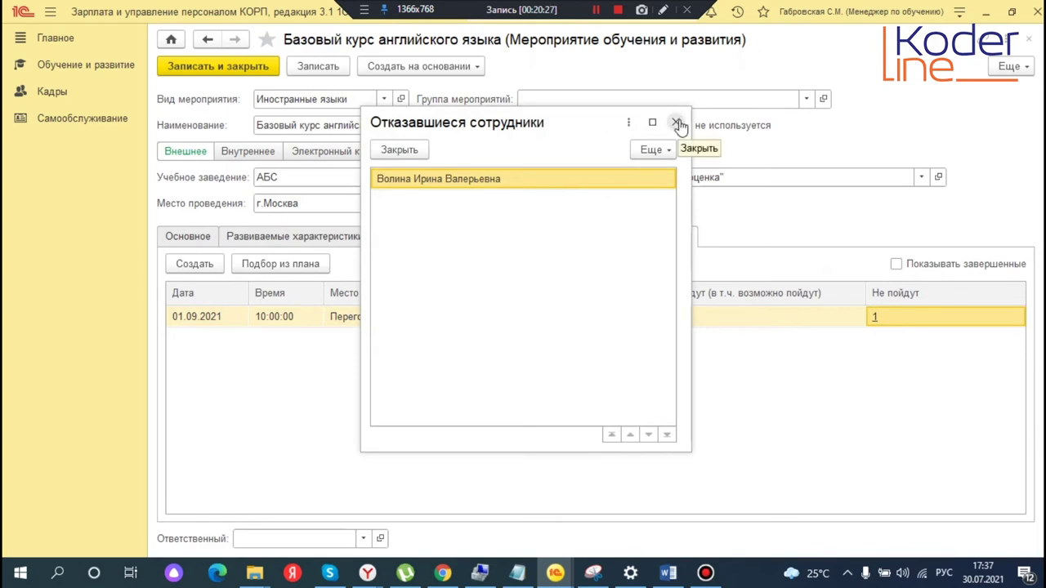
click(676, 123)
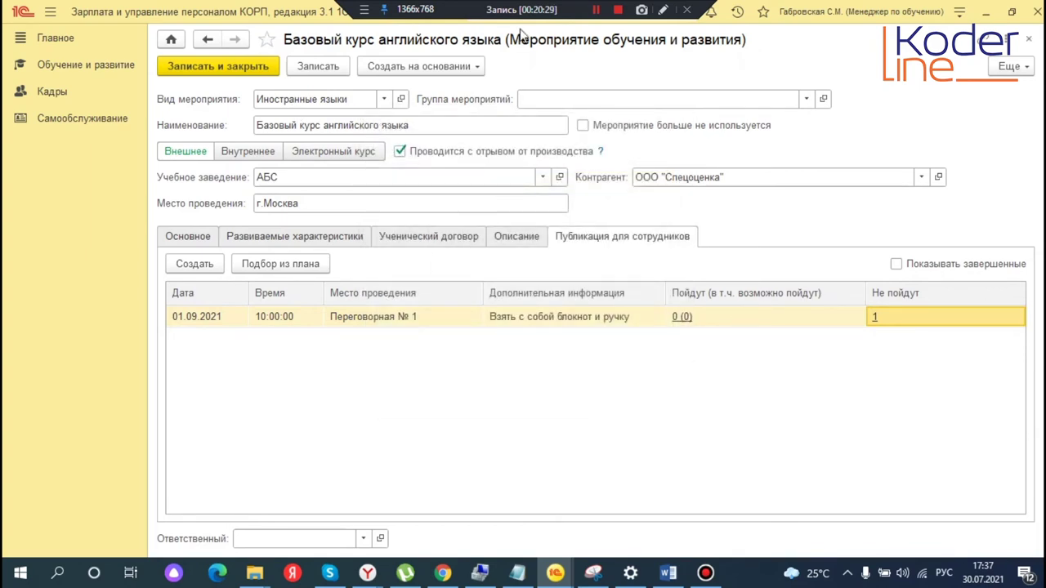
key(Escape)
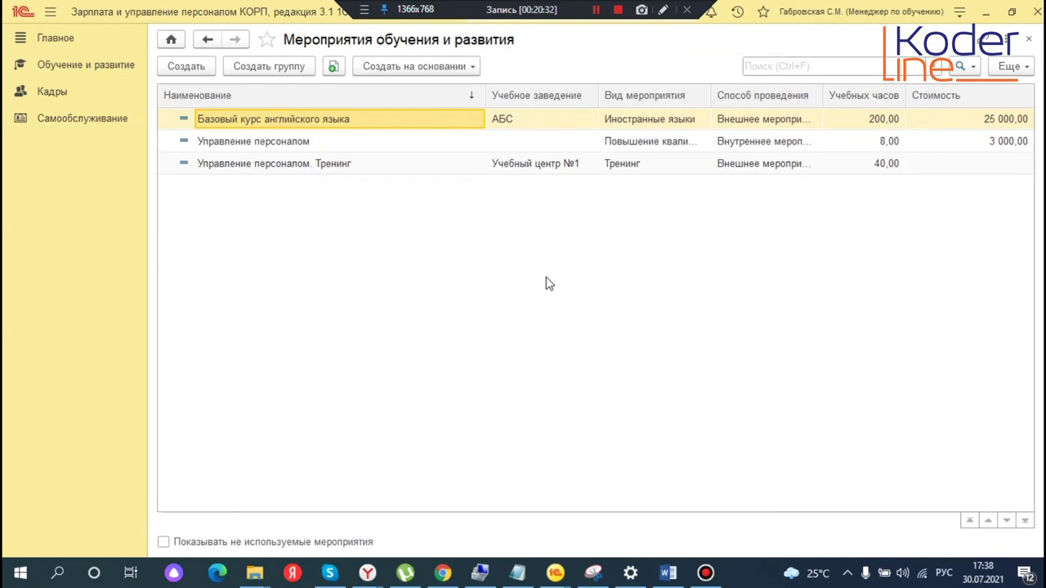
Create an employee training document for department "Крон-Ц" with the event "Базовый курс английского языка"
click(92, 67)
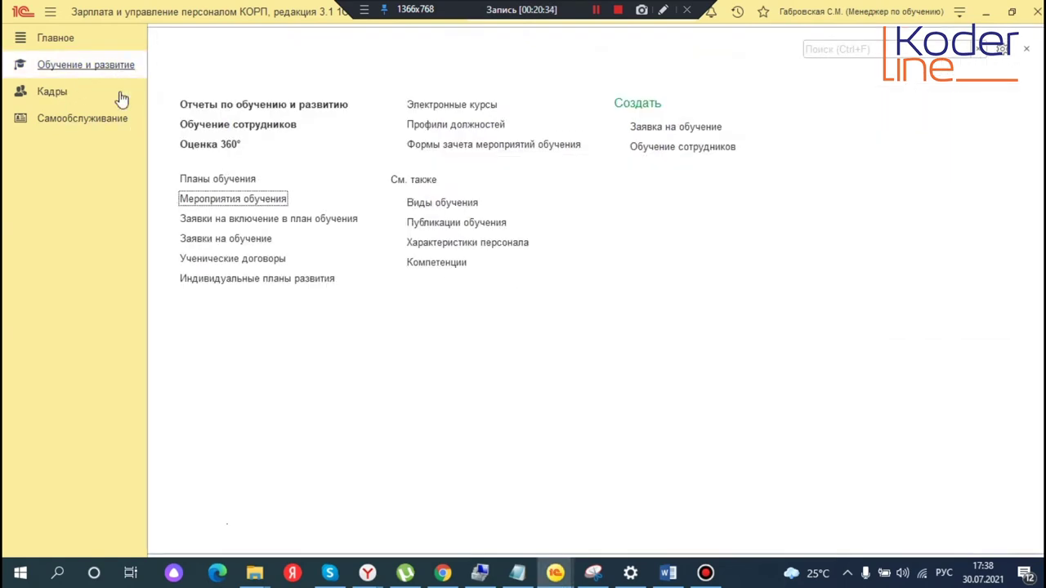
click(250, 127)
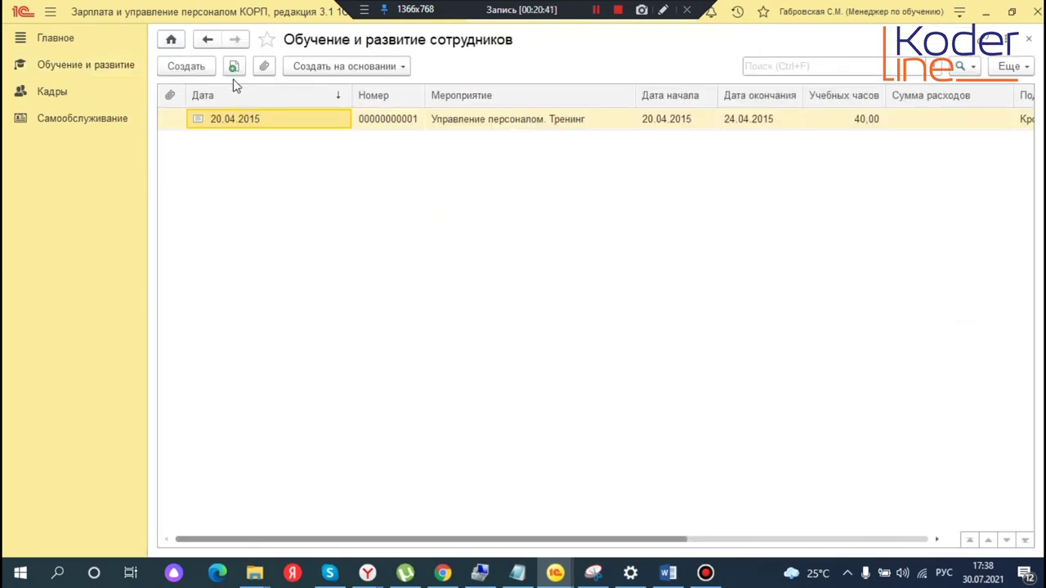
click(181, 68)
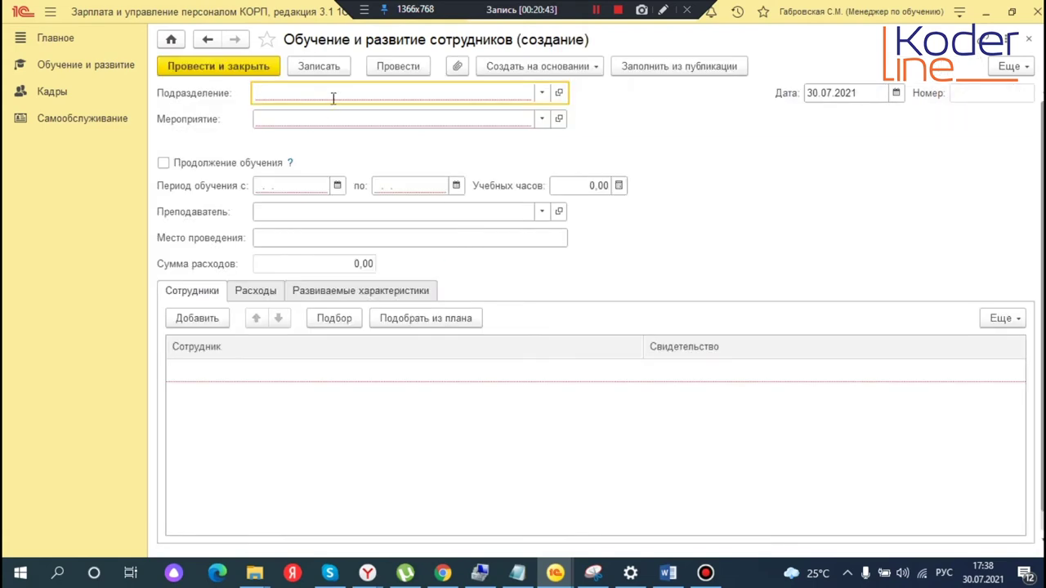
click(542, 92)
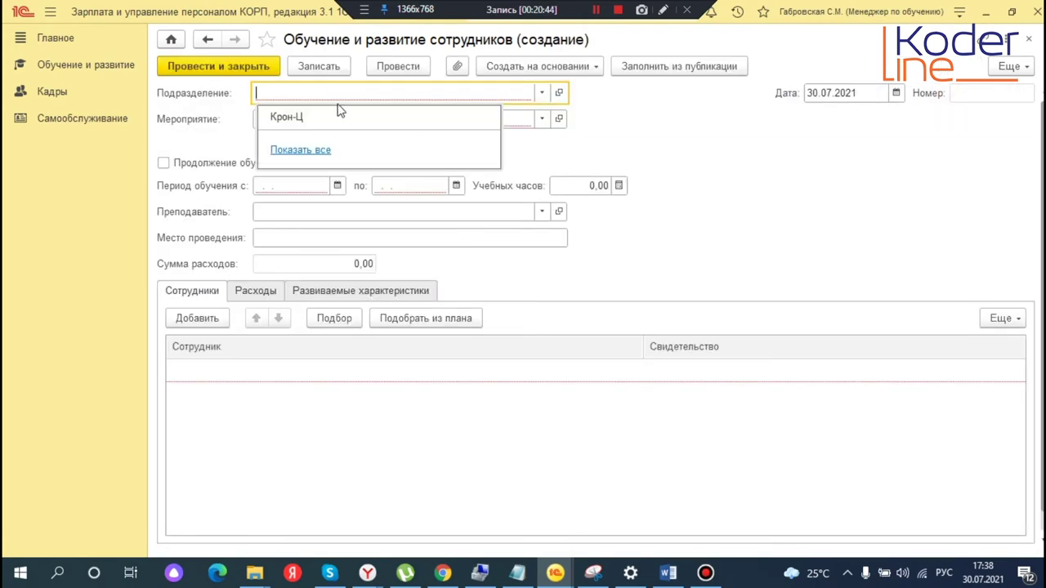
click(299, 117)
click(401, 118)
click(348, 166)
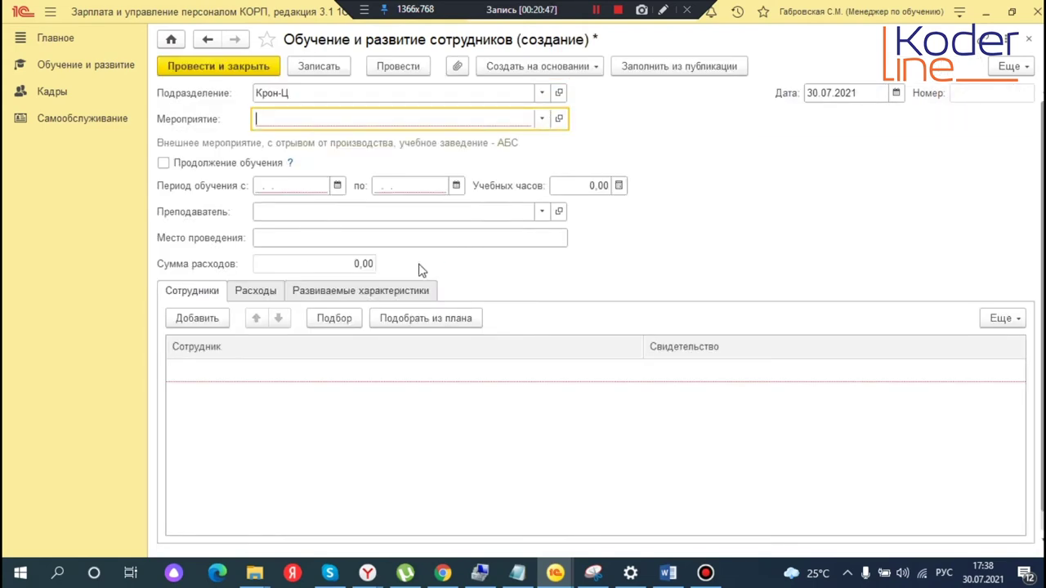
Set the training period to 01.09.2021–30.09.2021 and the study hours to 210
click(291, 186)
text(01.)
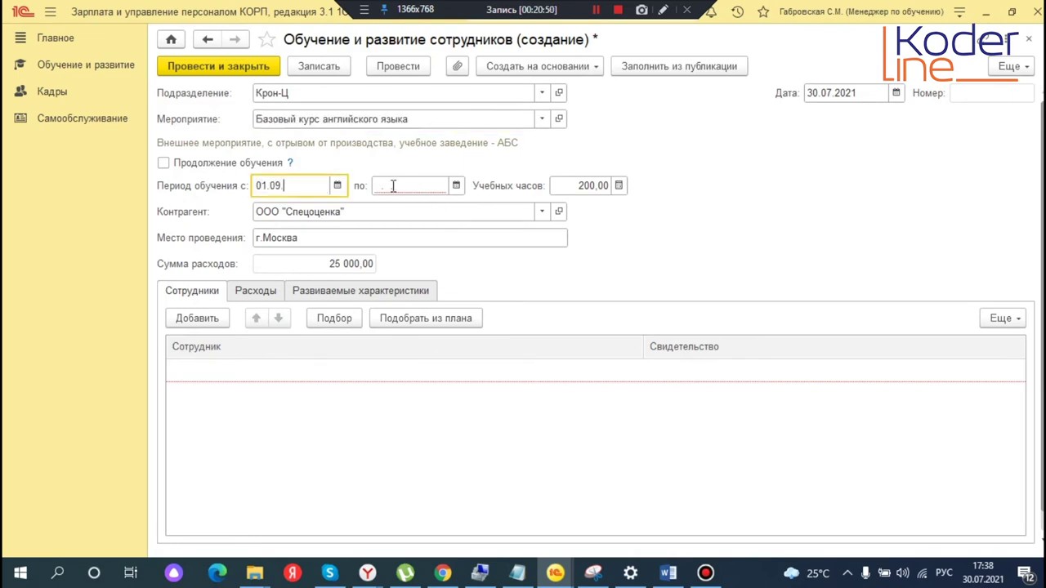
text(09)
click(412, 186)
text(300)
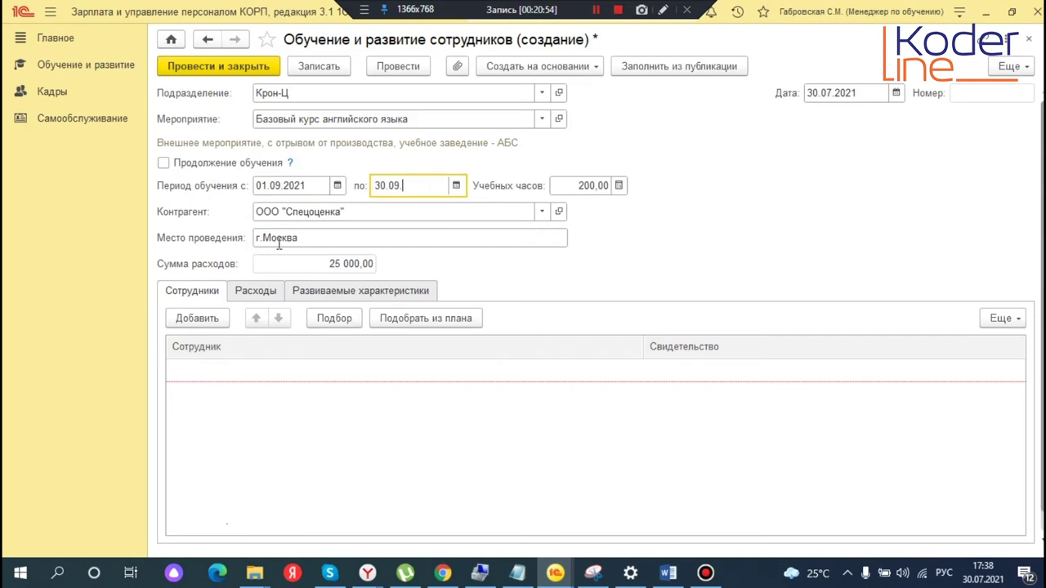
click(570, 185)
text(210)
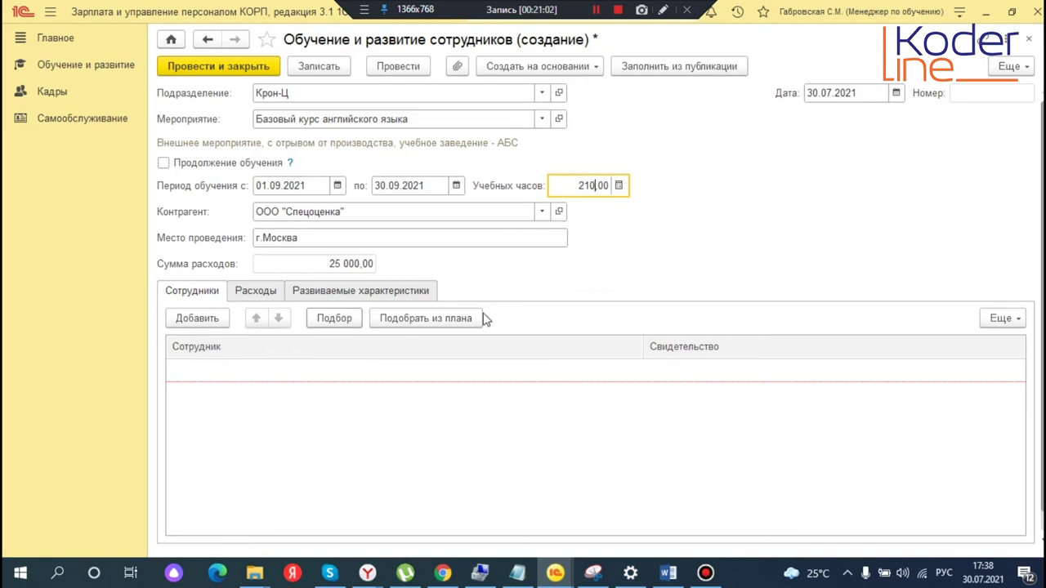
Set the amount of the course's expense line to 26 000 and return to the document's employee list
click(319, 264)
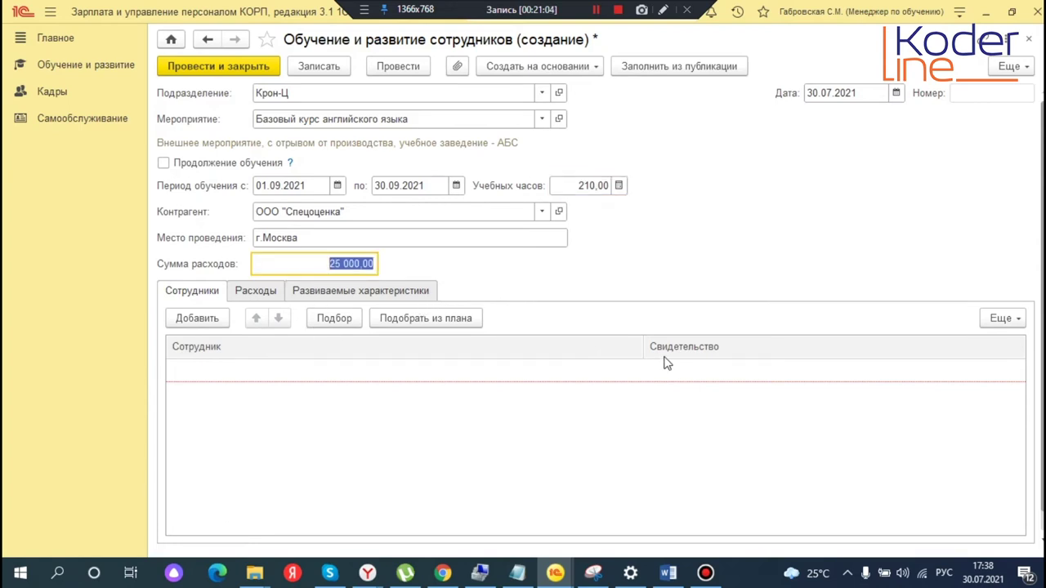
click(334, 262)
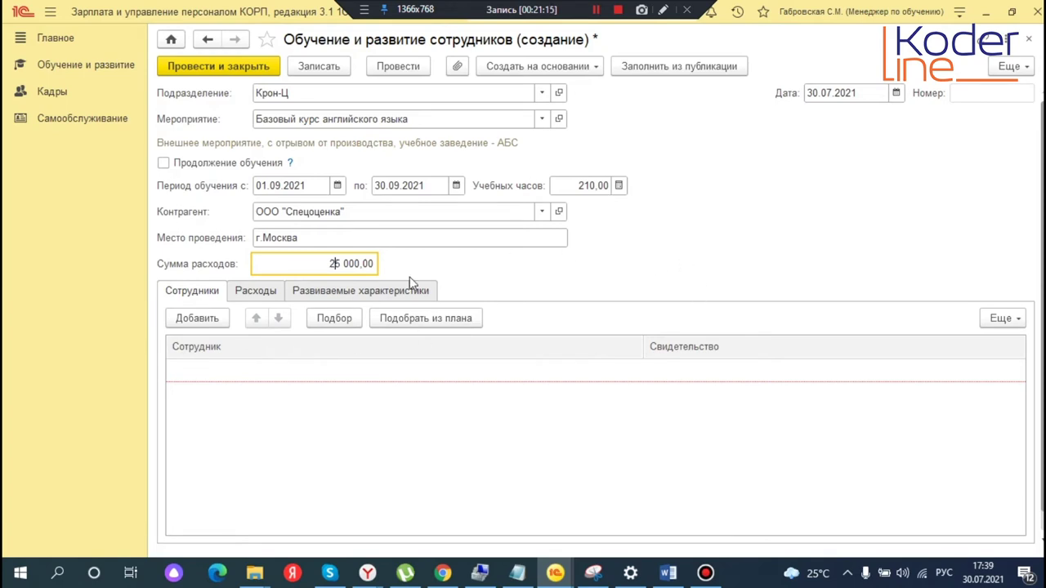
click(260, 294)
click(251, 373)
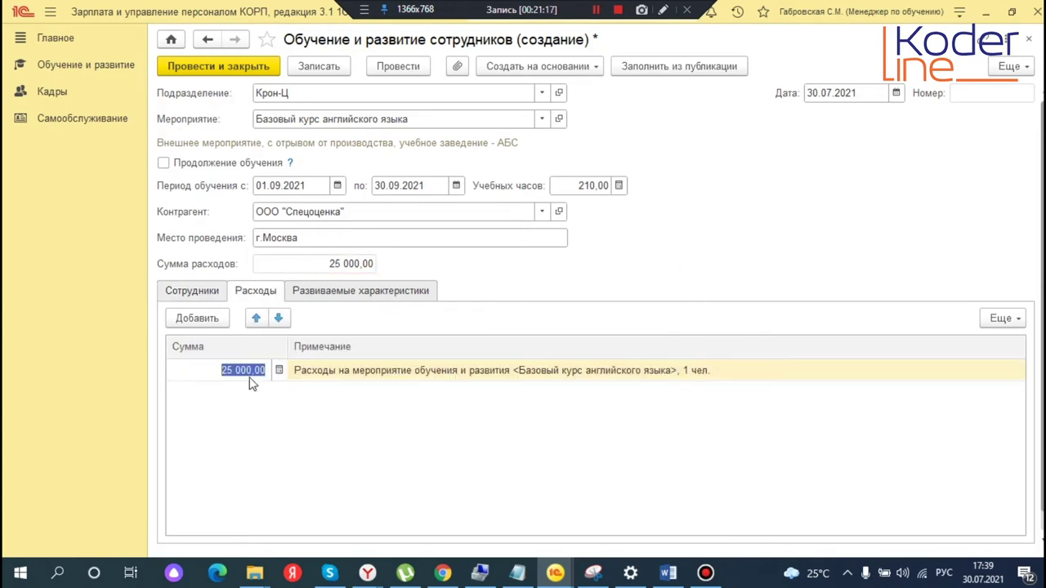
click(228, 375)
text(6)
key(Return)
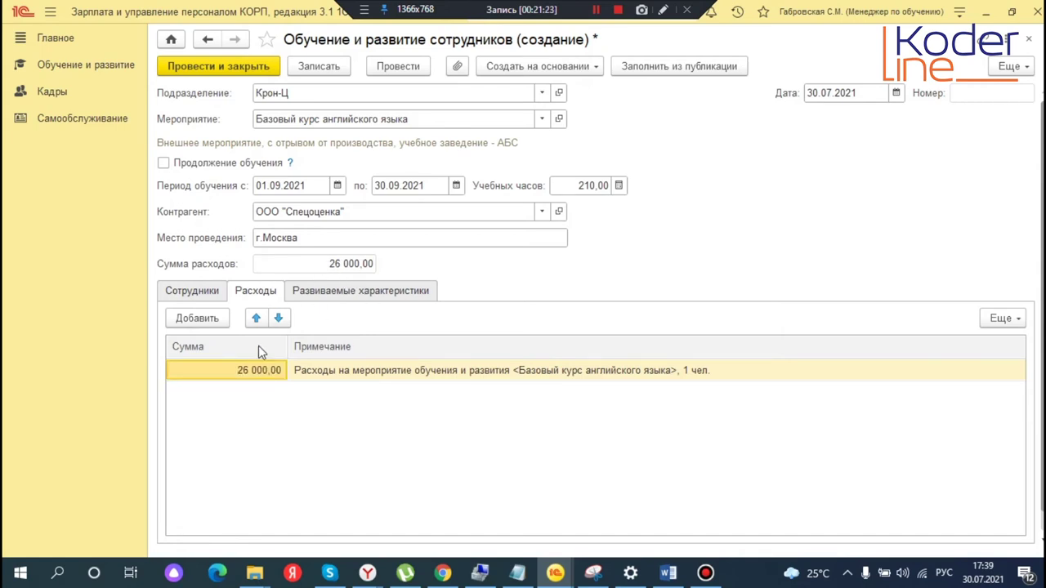
click(194, 294)
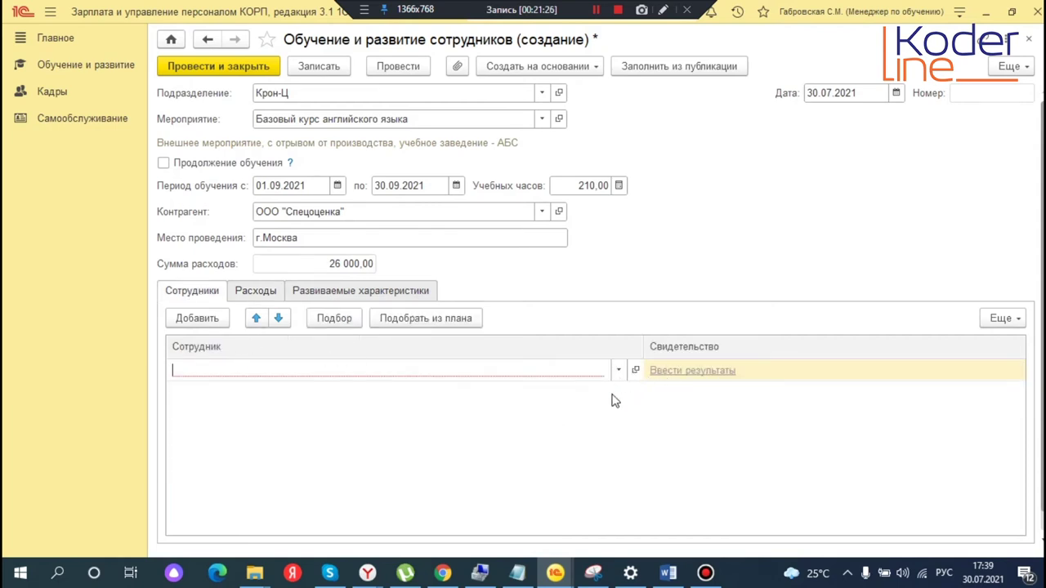
click(606, 420)
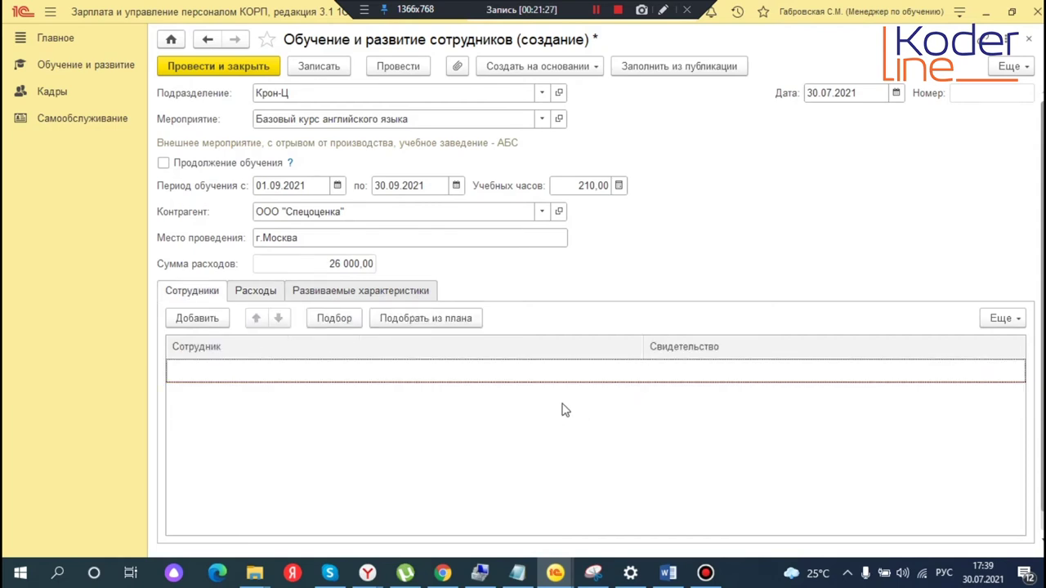
click(457, 418)
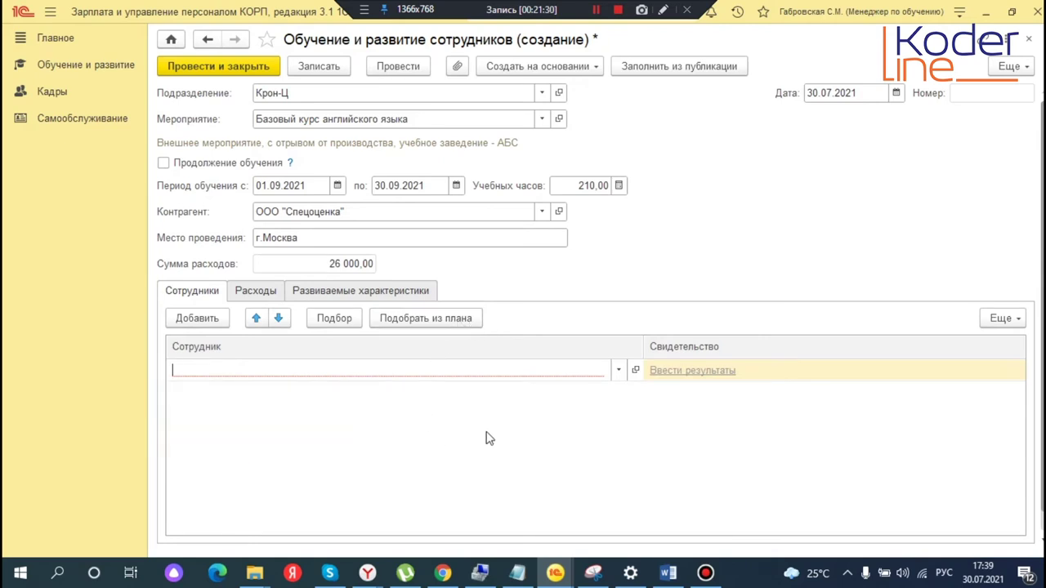
click(562, 441)
key(Escape)
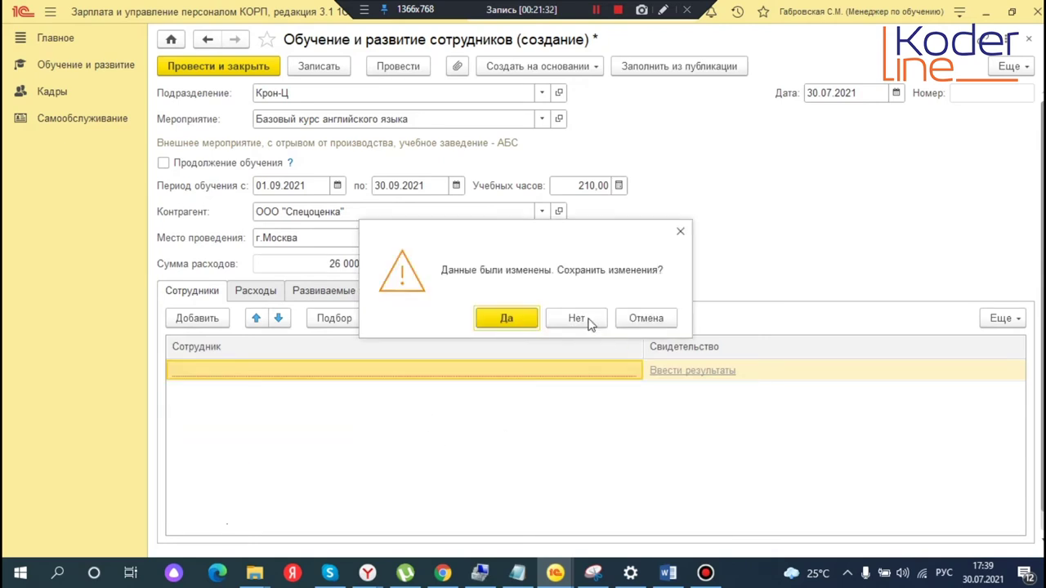
click(651, 318)
click(551, 384)
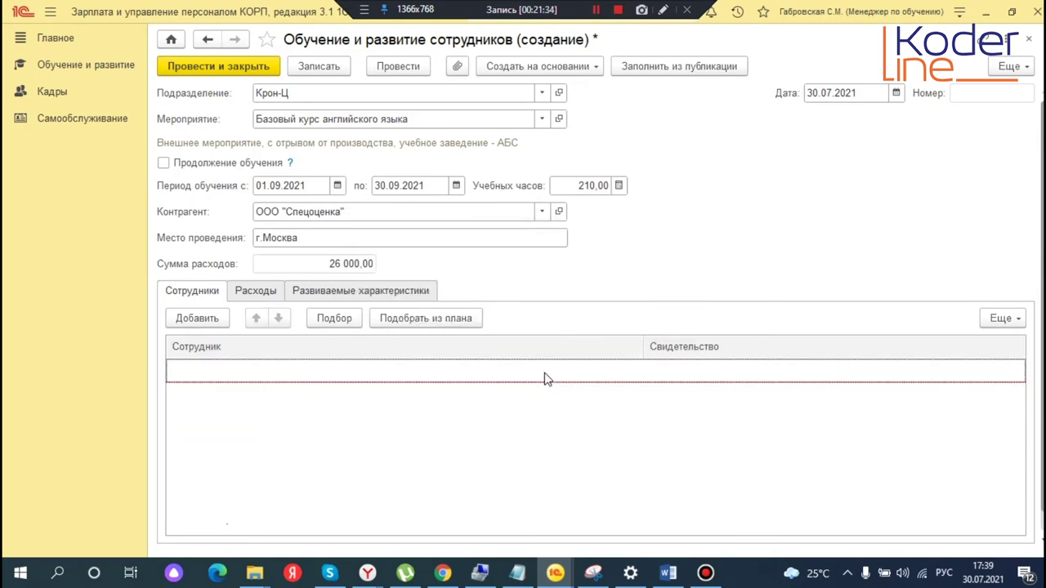
Fill the document's employee list with all employees from the planned training for this course
click(446, 321)
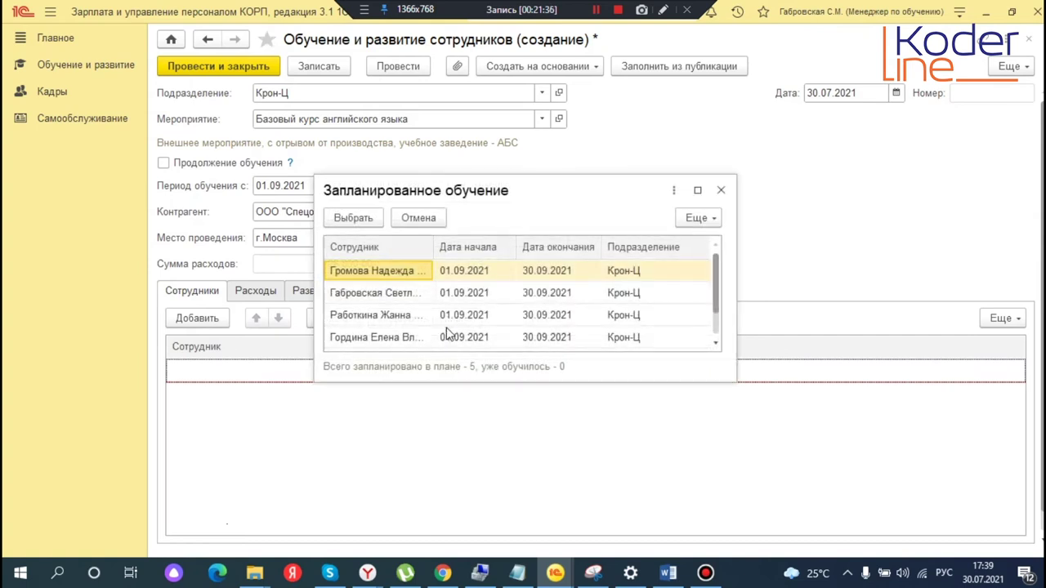
double_click(556, 193)
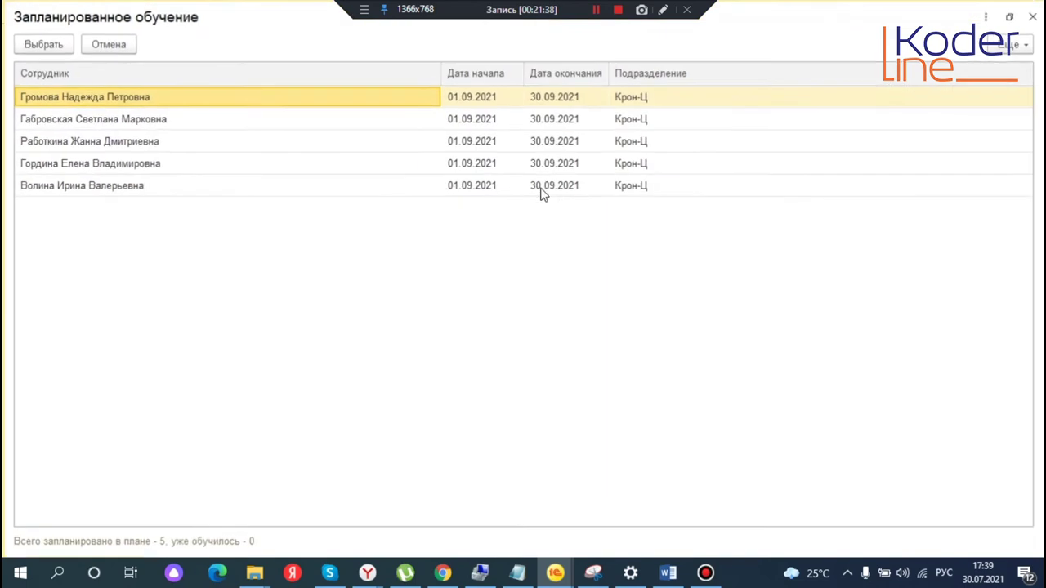
click(137, 121)
click(129, 101)
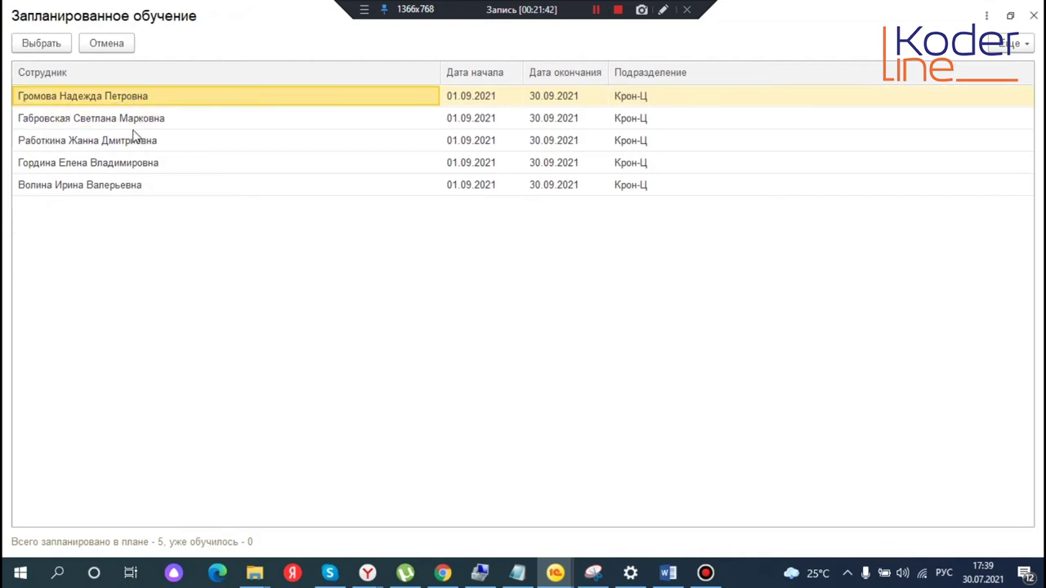
key(shift+Down)
key(shift+Down)
key(shift+Down)
key(shift+Down)
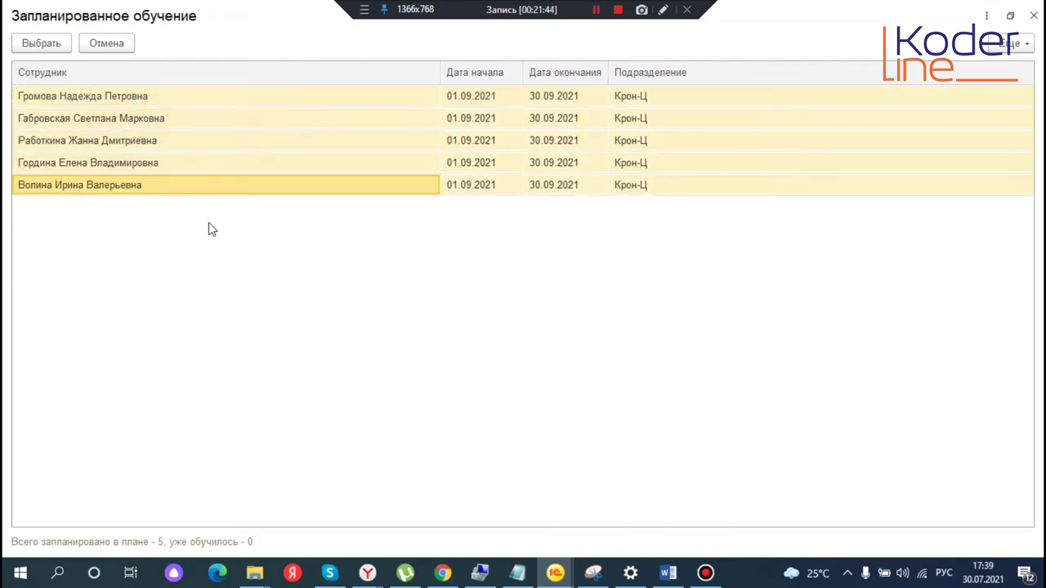
click(28, 49)
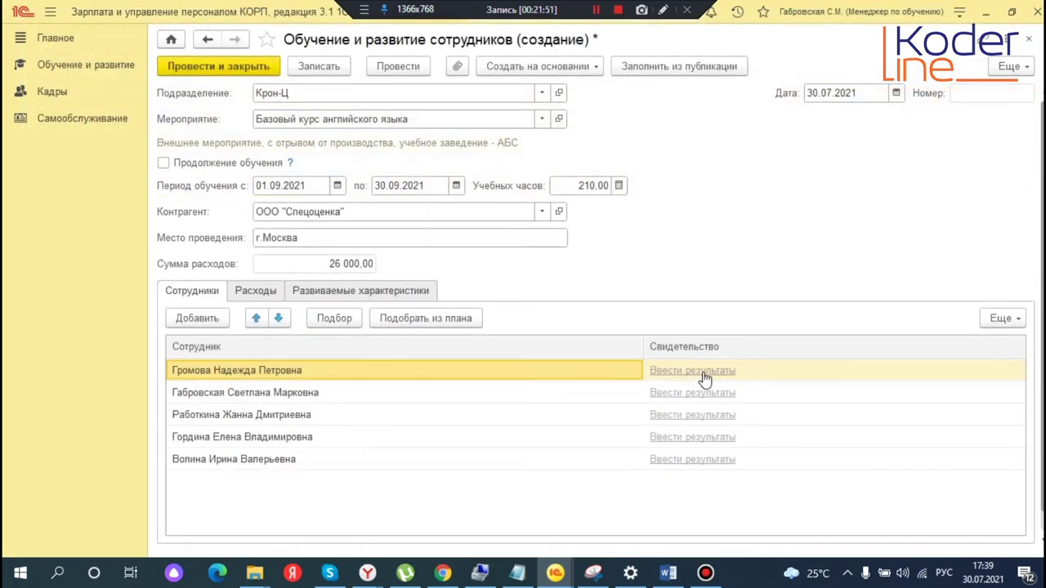
Open result entry for the first employee in the training document, saving the document, and select that employee in the education record
click(678, 370)
click(627, 320)
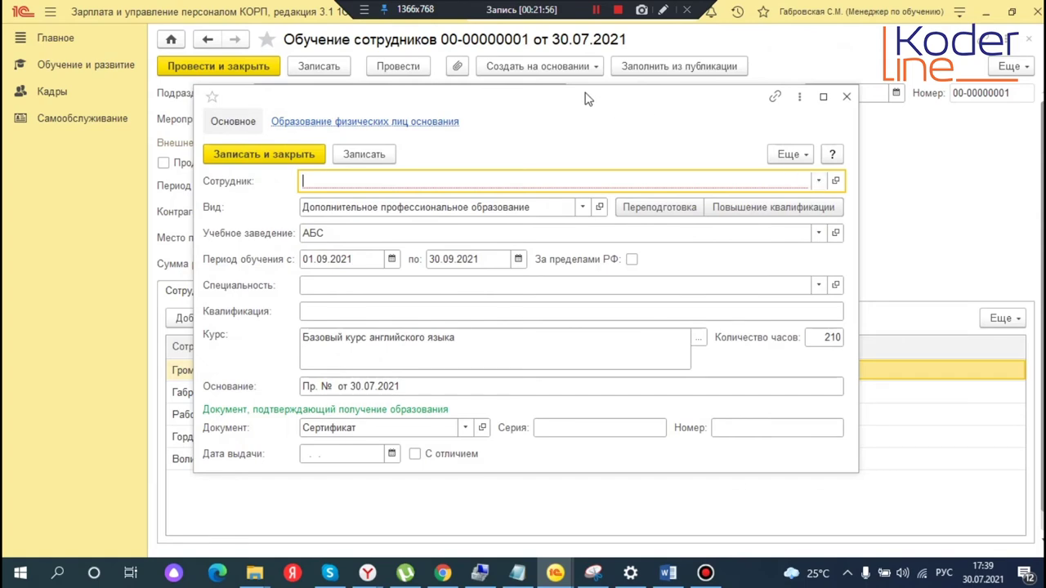
drag(577, 100, 677, 95)
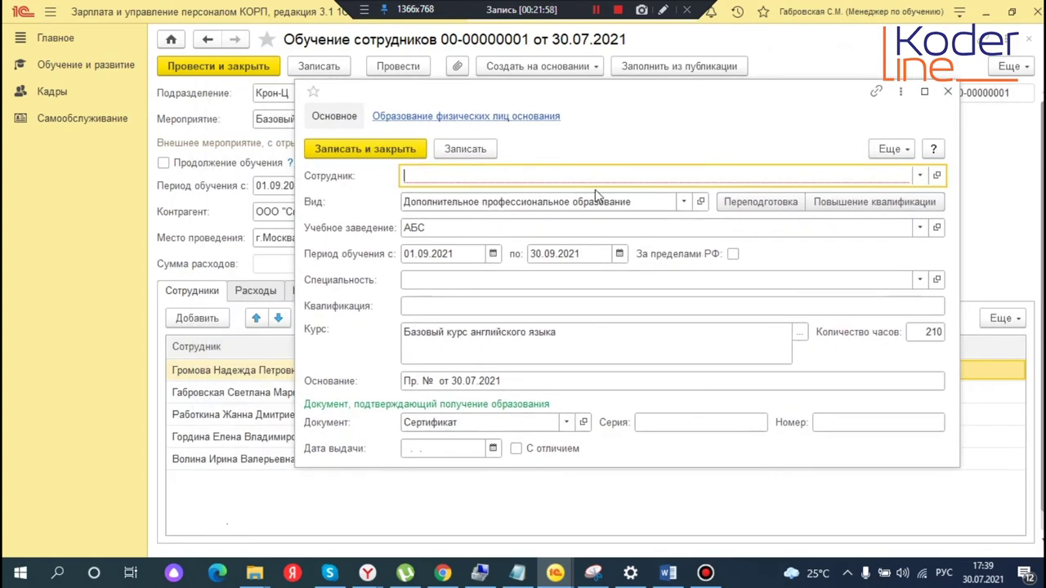
text(гро)
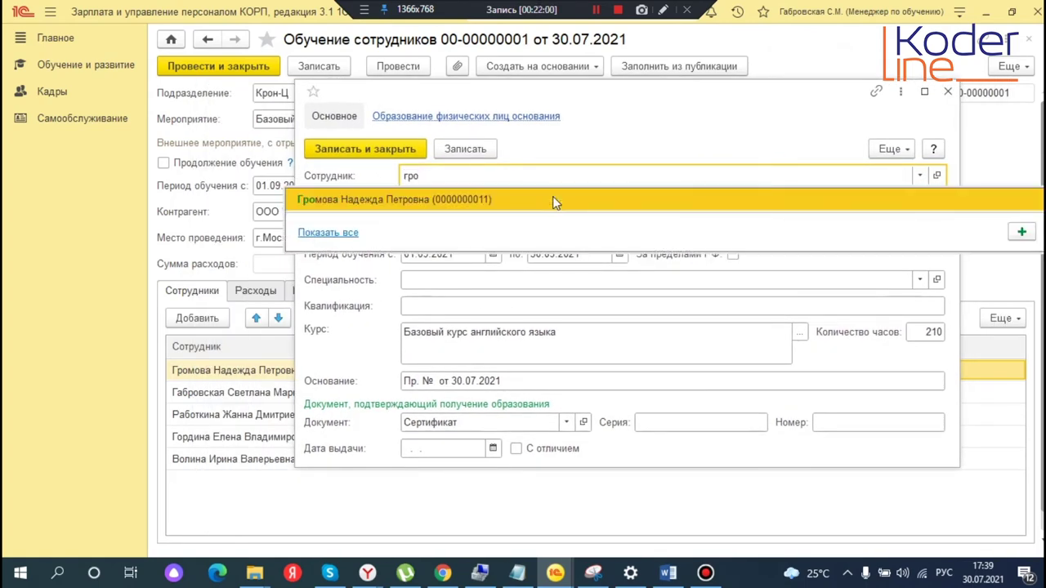
key(Return)
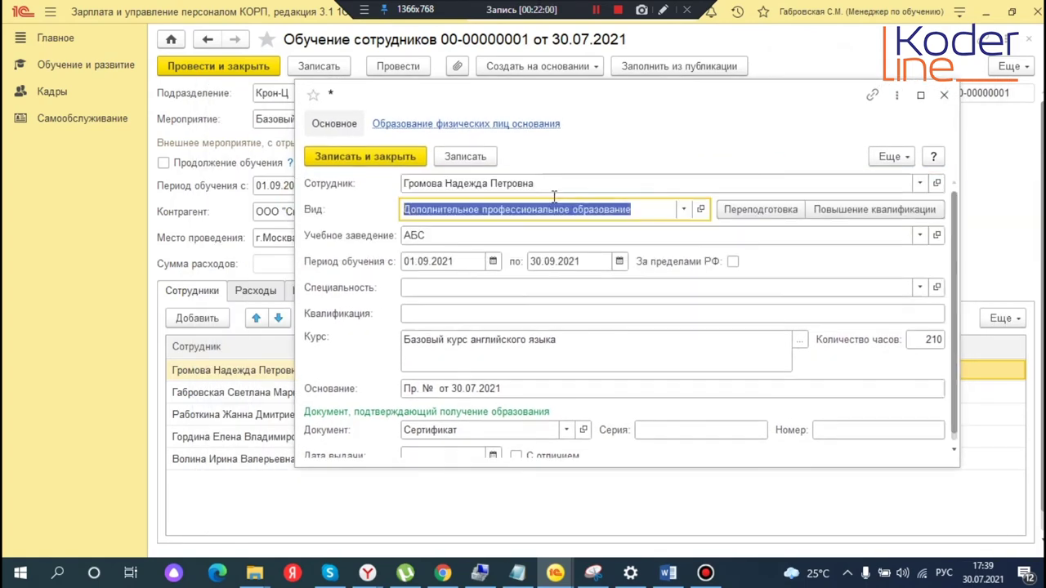
Record the employee's certificate with series 1, number 1, issue date 30.09.2021 and honours, and post and close the training document
scroll(666, 425, down, 1)
click(671, 421)
text(1)
click(878, 423)
text(1)
click(441, 448)
text(30.09)
click(515, 449)
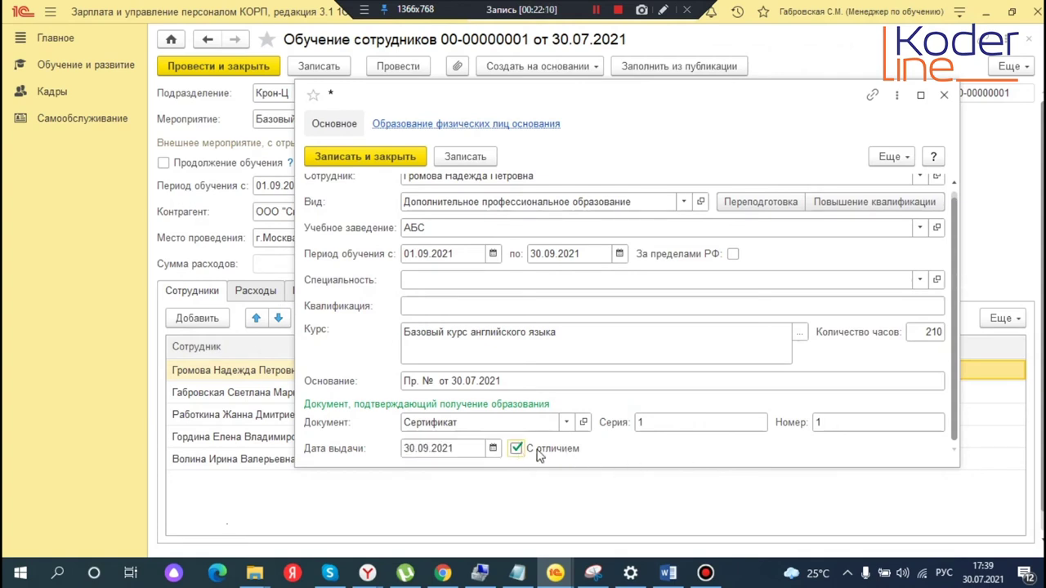
click(365, 157)
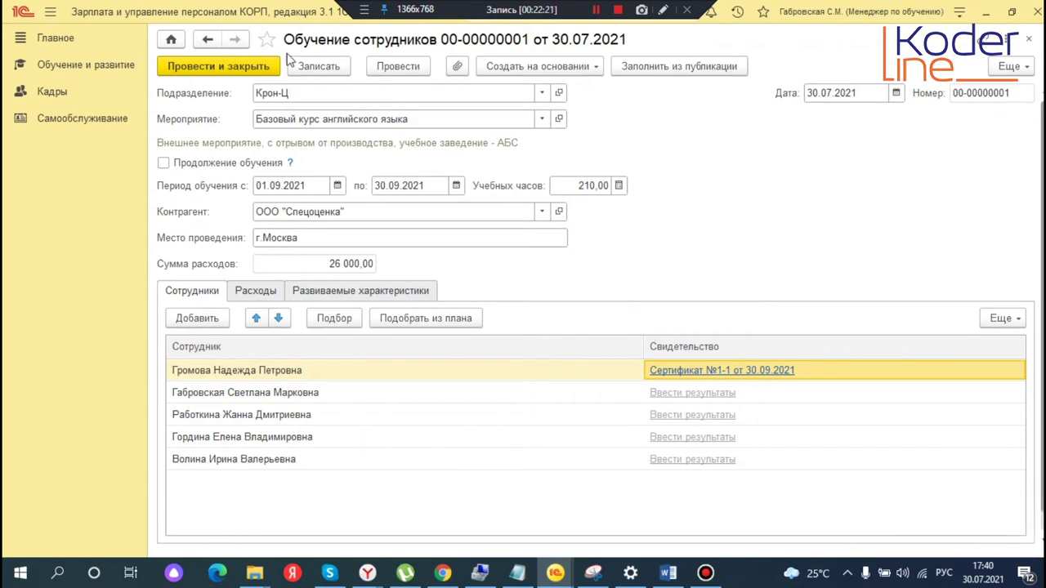
click(222, 65)
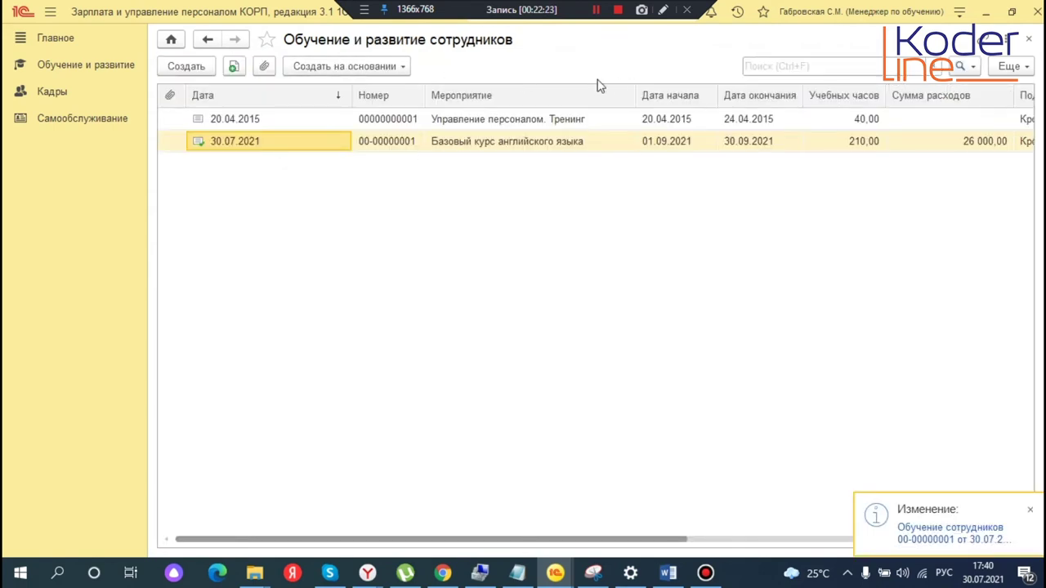
Reopen the "Базовый курс английского языка" training document, view its event card and return to the document
click(474, 140)
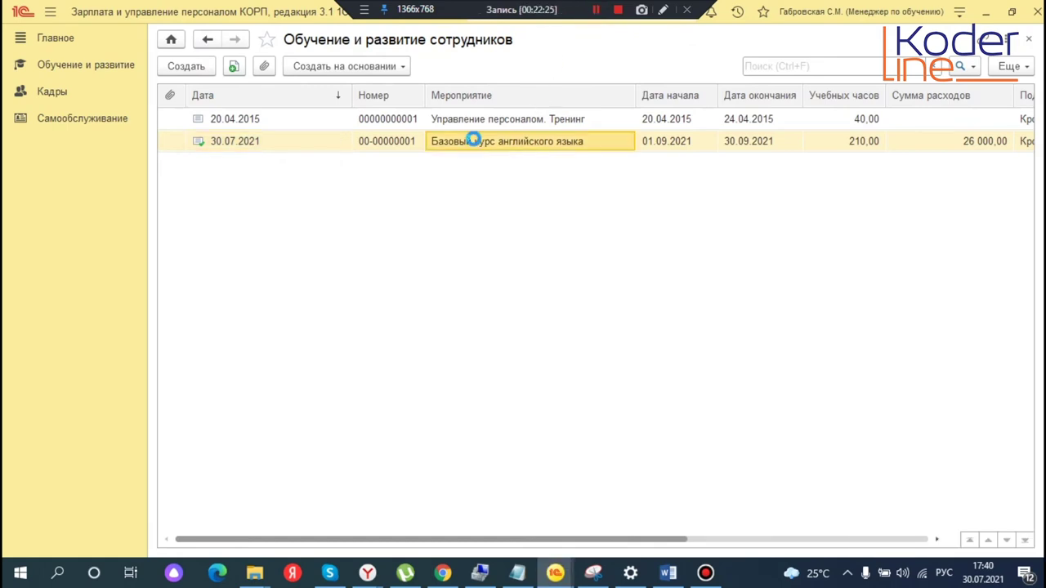
double_click(474, 140)
click(559, 119)
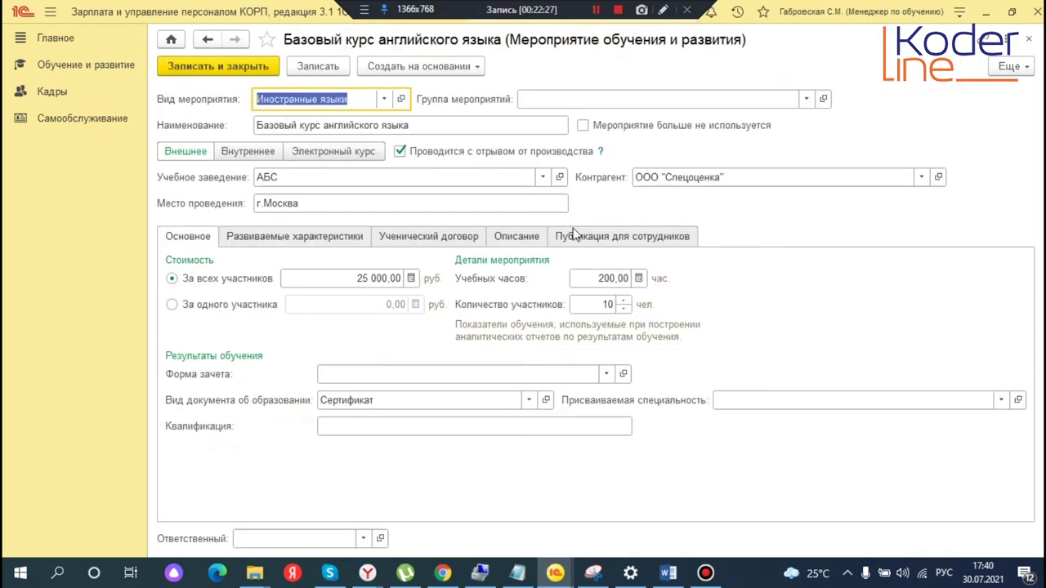
click(1029, 40)
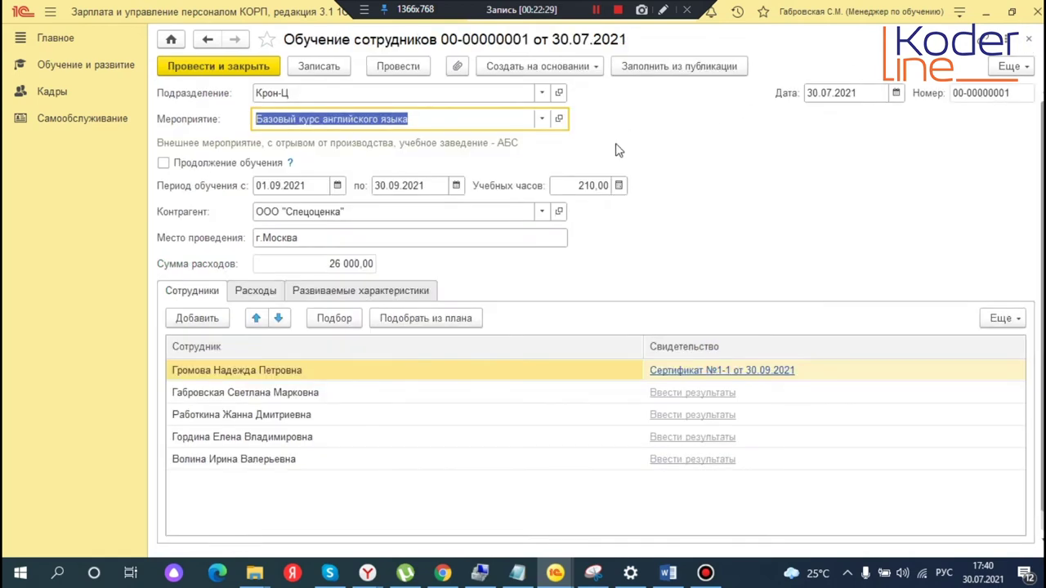
Try to create a business trip (Командировка) based on the training document, and close the document
click(519, 72)
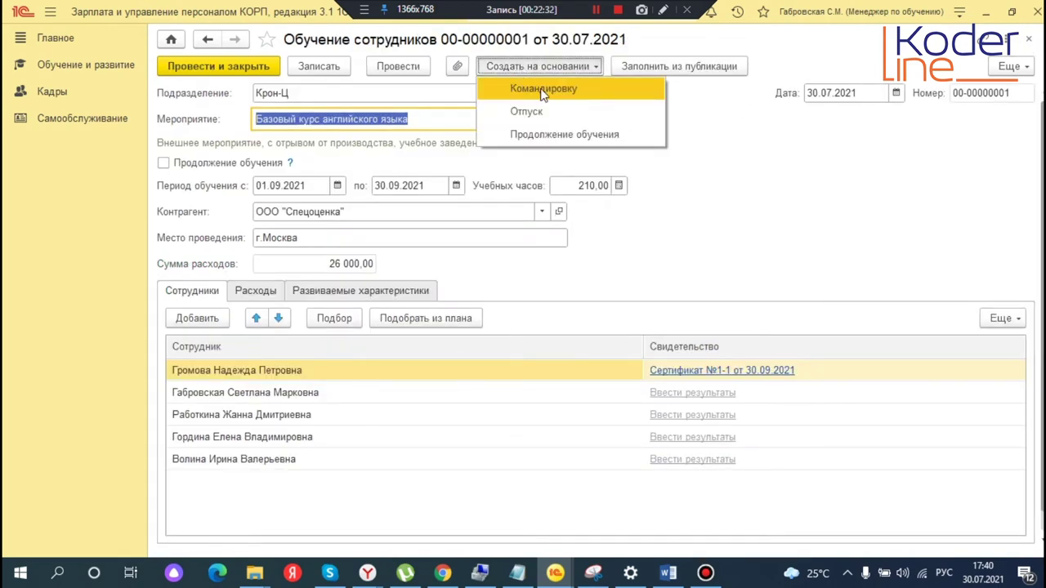
click(543, 90)
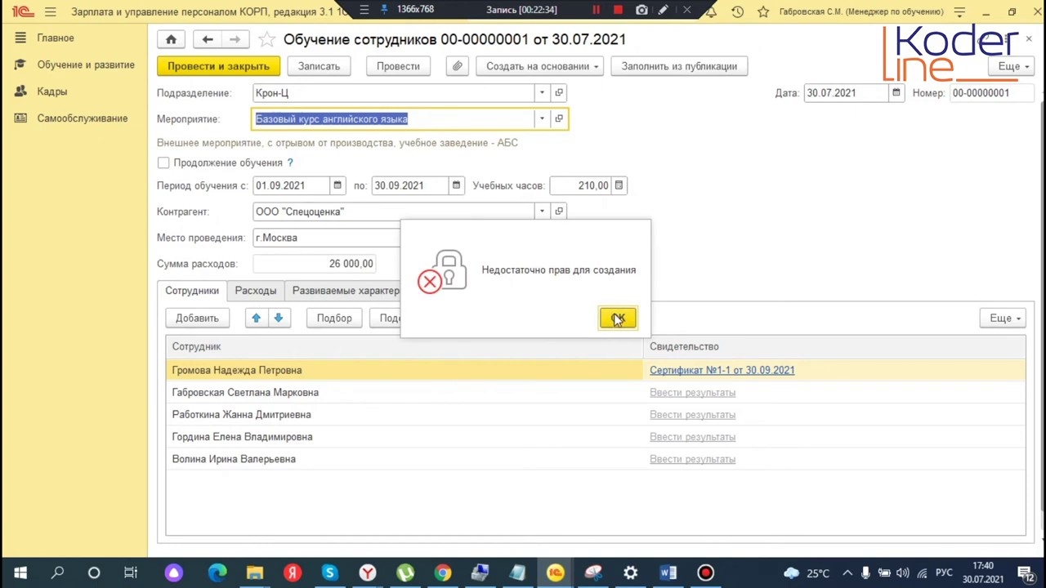
click(617, 319)
click(540, 72)
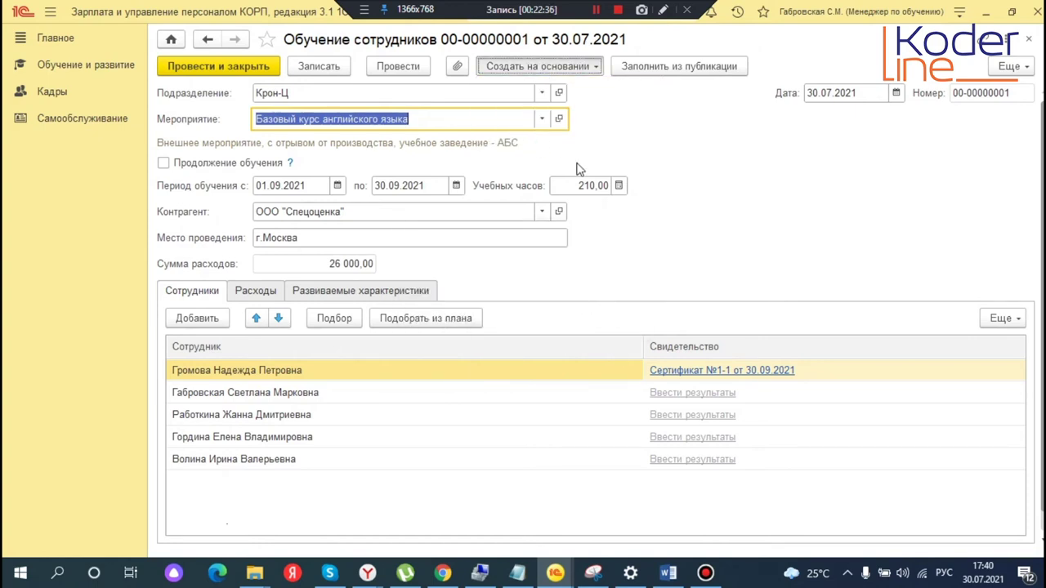
click(618, 318)
click(539, 70)
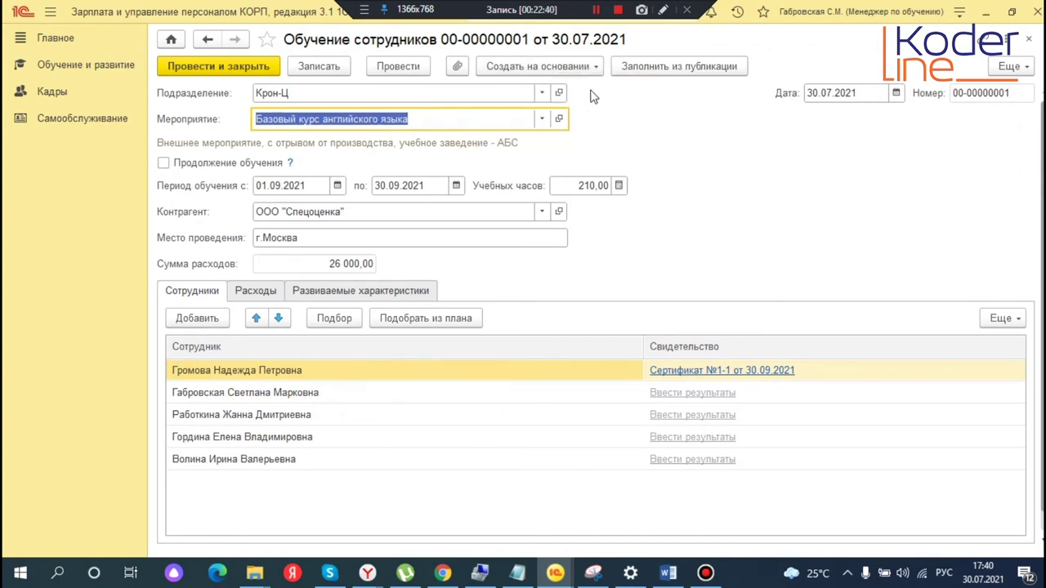
click(1030, 42)
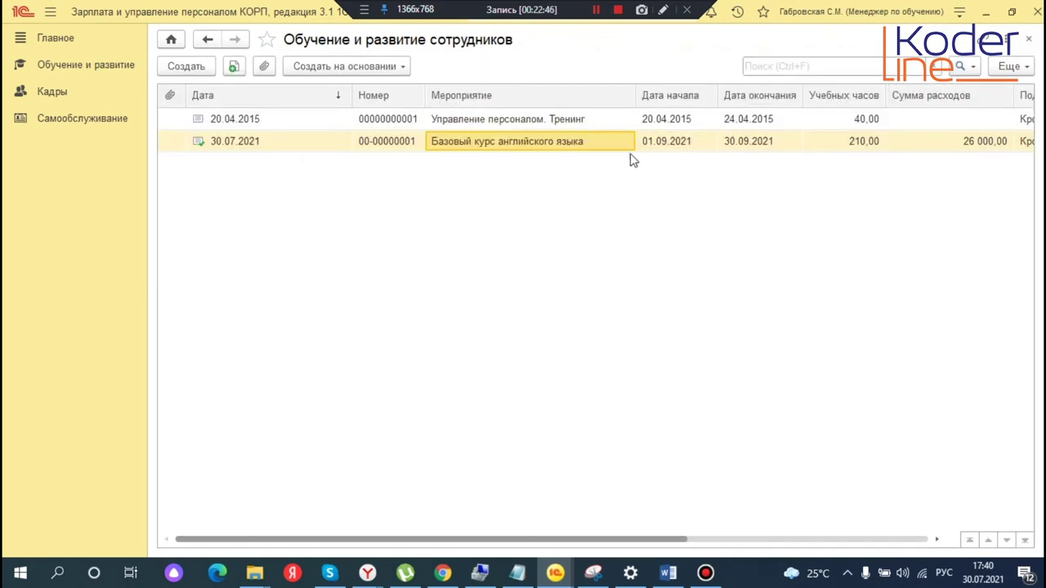
click(595, 10)
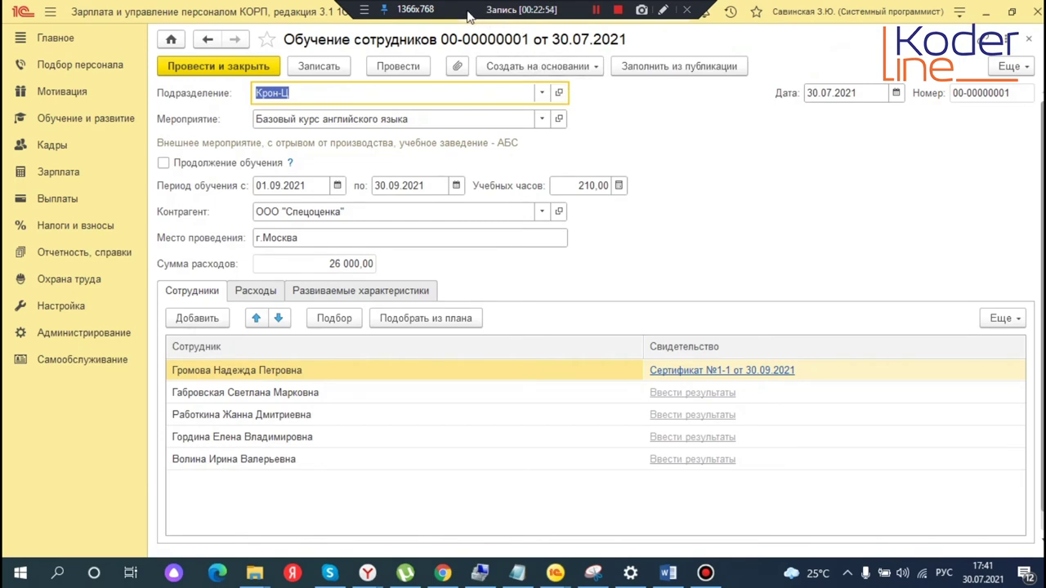
Create a group business trip (Командировка) based on the training document, widen its absence column, and save and close it
click(533, 67)
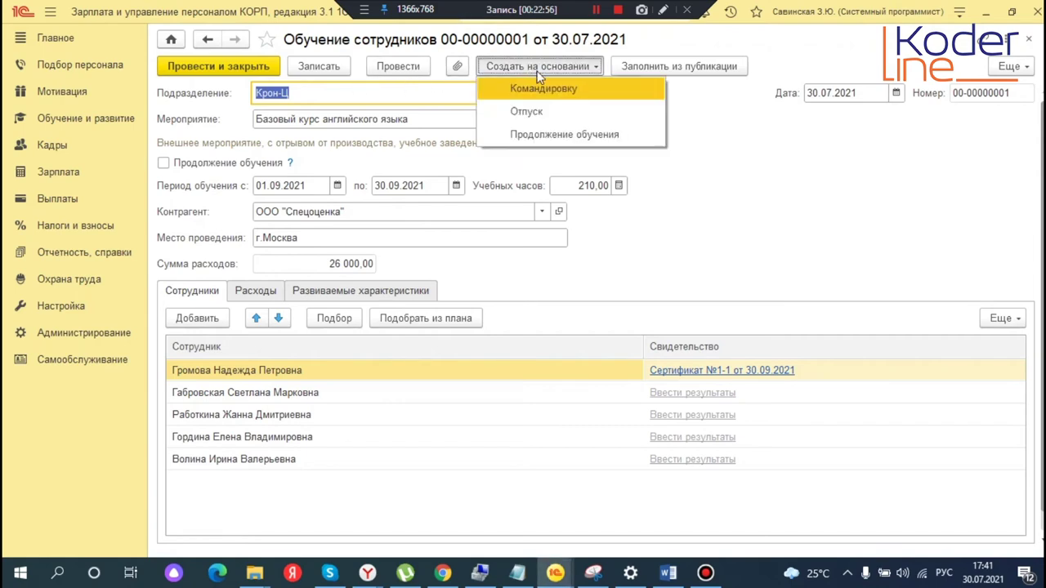
click(577, 96)
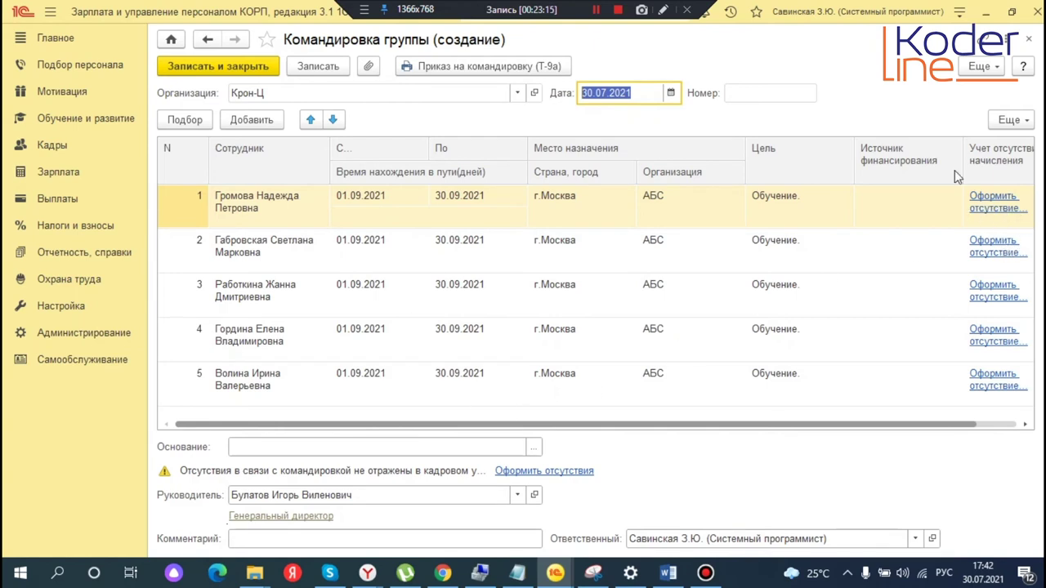
drag(963, 148, 868, 149)
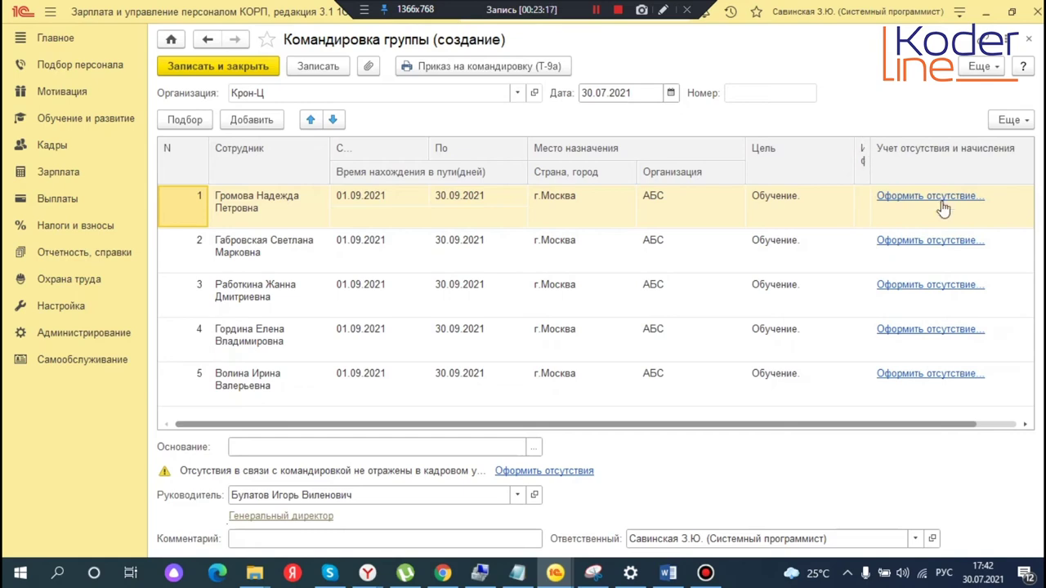
click(357, 284)
click(259, 68)
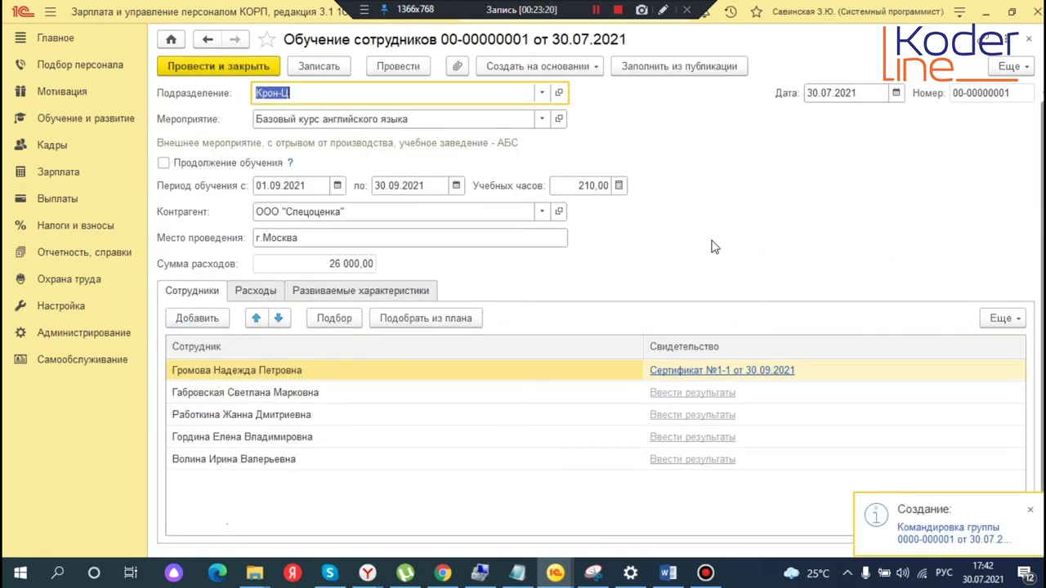
Create an employee vacation document (Отпуск) based on the training document and close it without saving
click(556, 68)
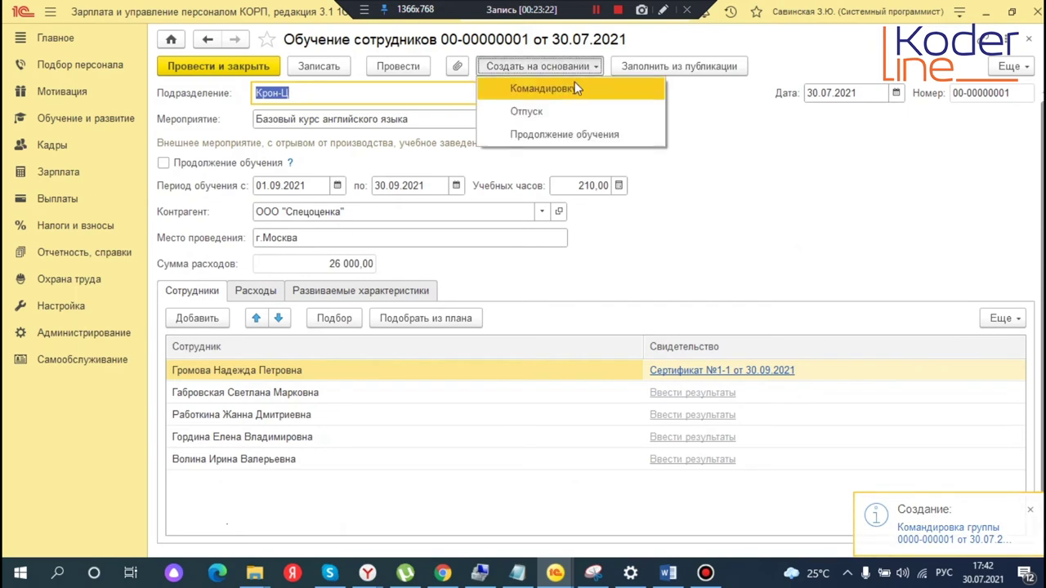
click(555, 111)
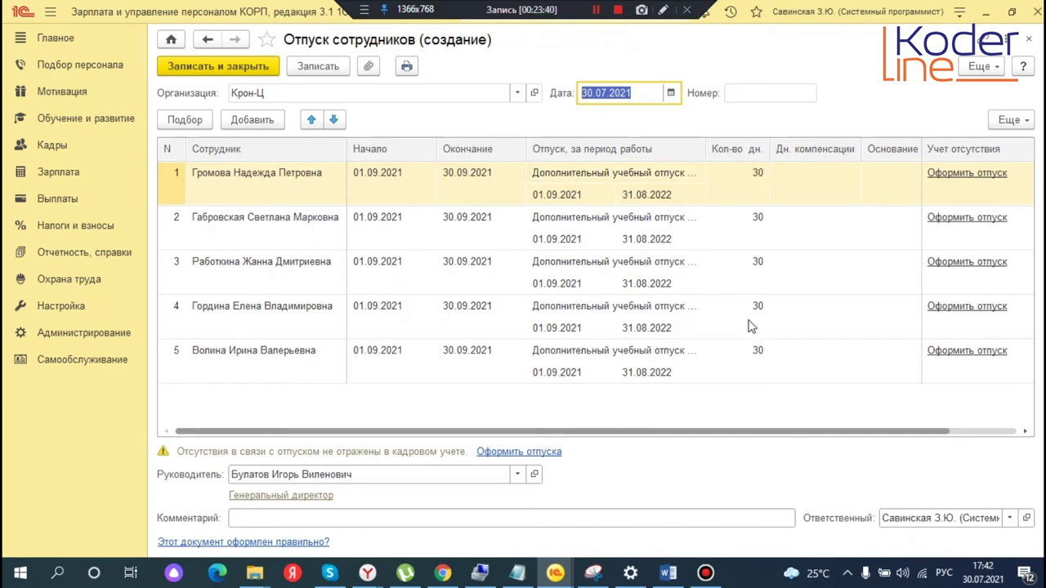
click(1030, 41)
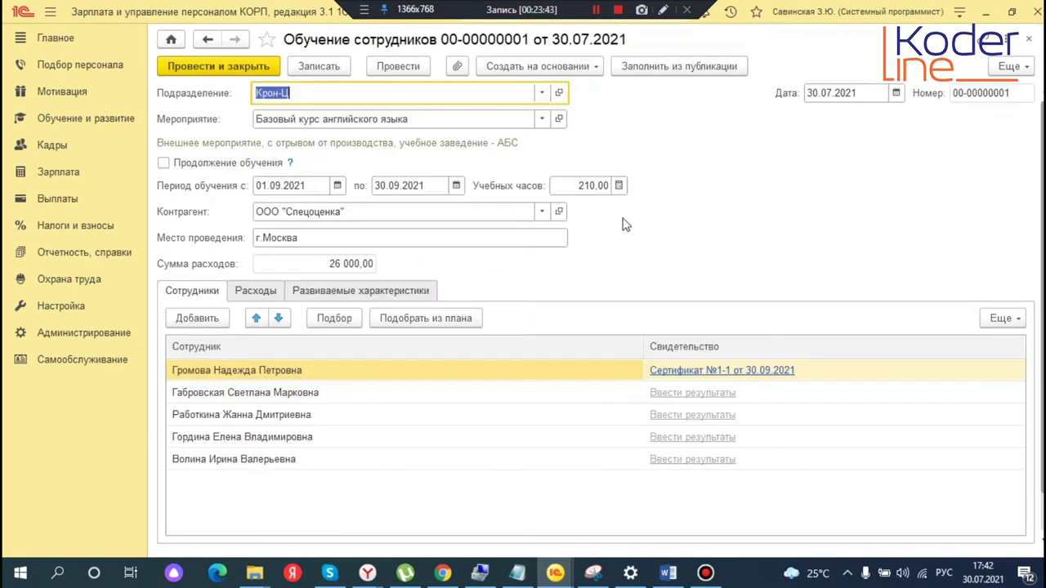
click(596, 13)
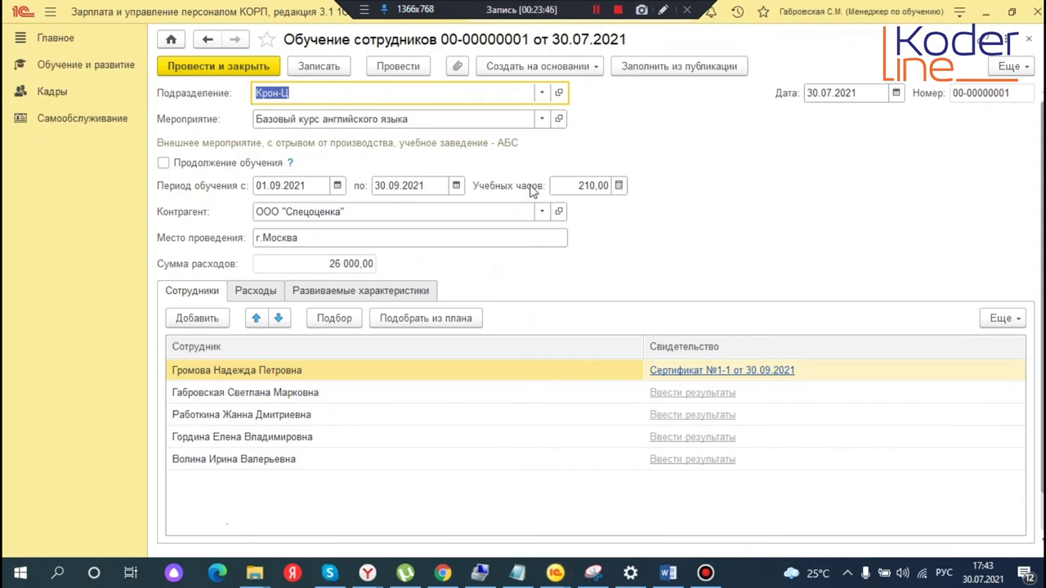
Create a training continuation (Продолжение обучения) based on the training document, and close both documents without saving
click(531, 66)
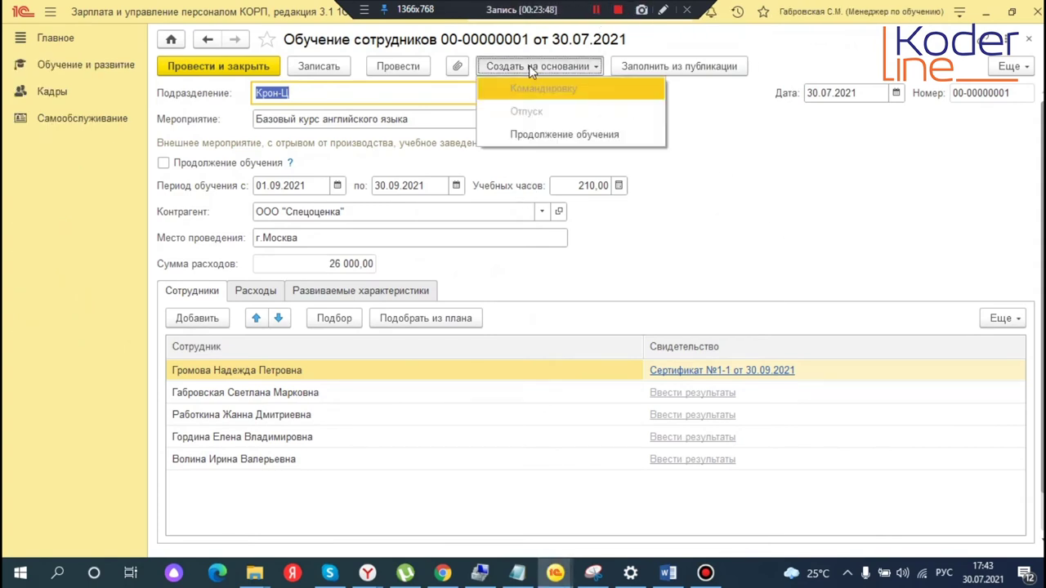
click(567, 134)
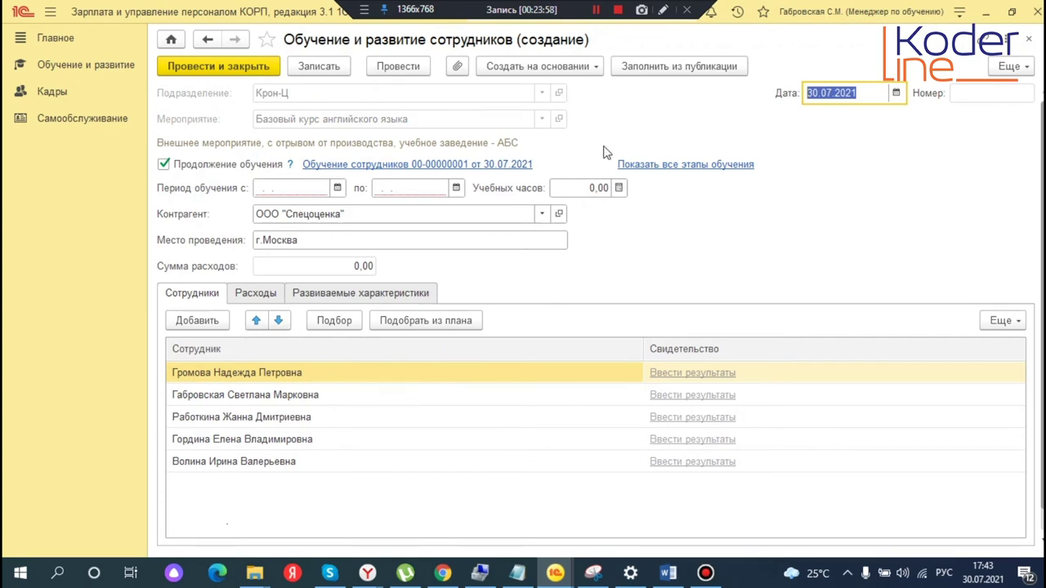
click(1028, 40)
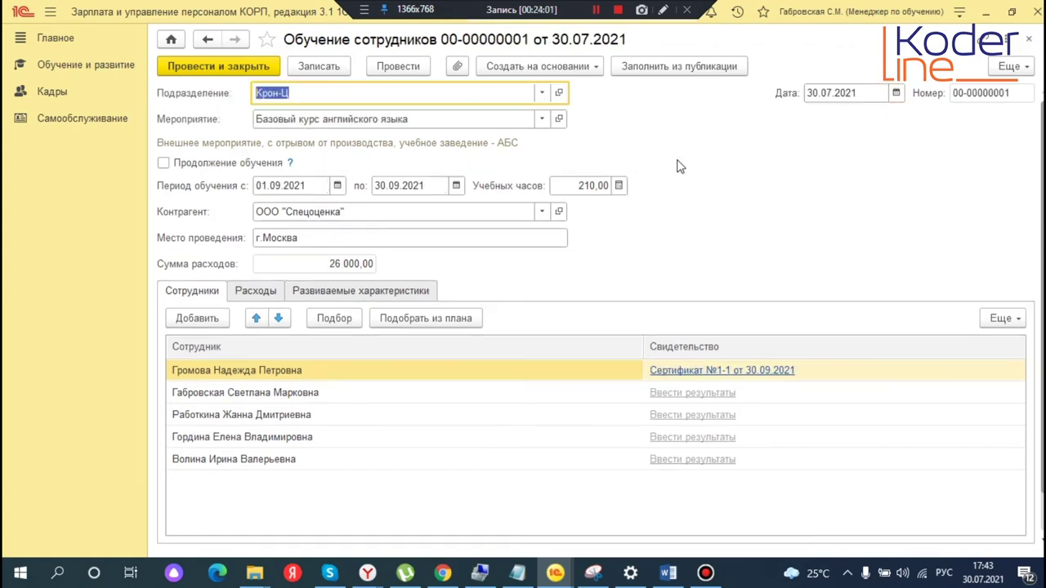
click(1028, 39)
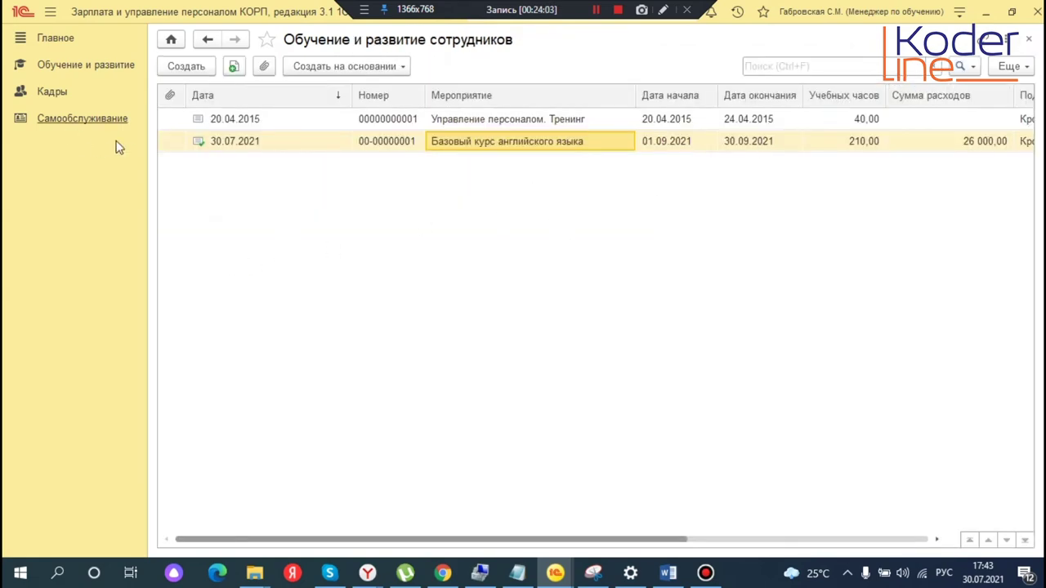
Generate the "Исполнение плана обучения" report for 01.09.2021–30.09.2021 and examine the participant counts for "Базовый курс английского языка"
click(131, 70)
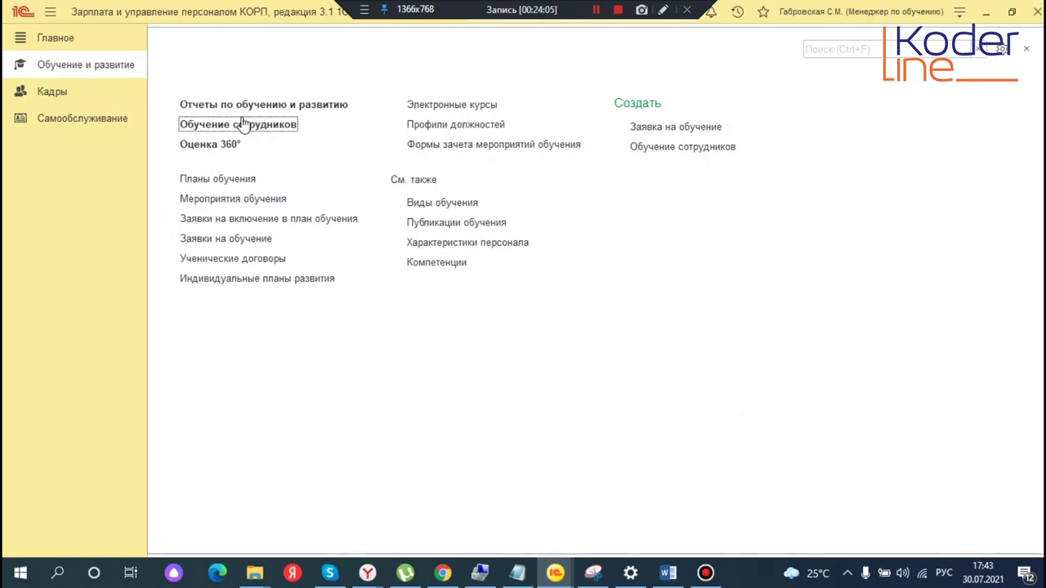
click(269, 107)
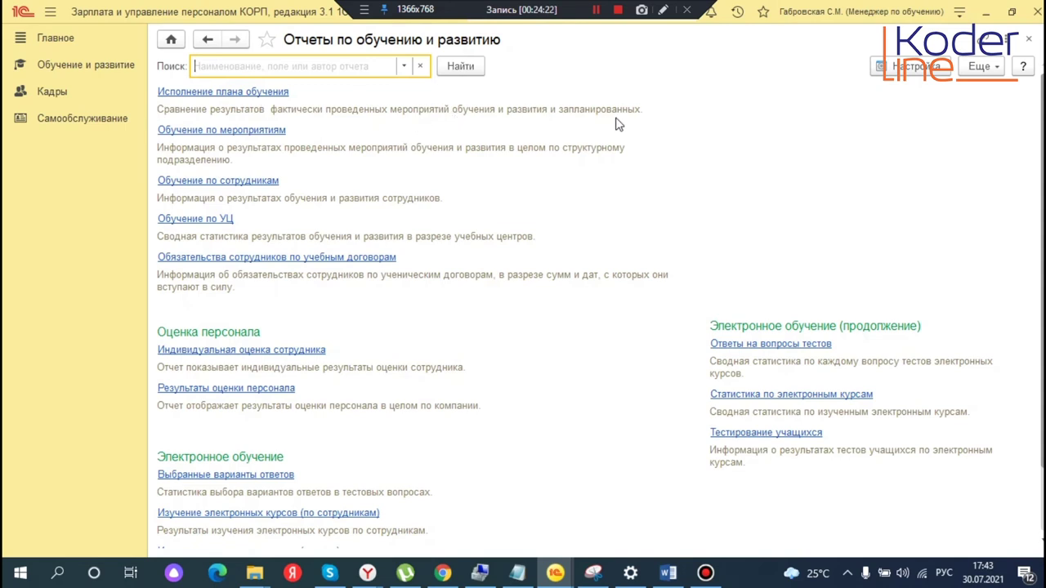
click(215, 92)
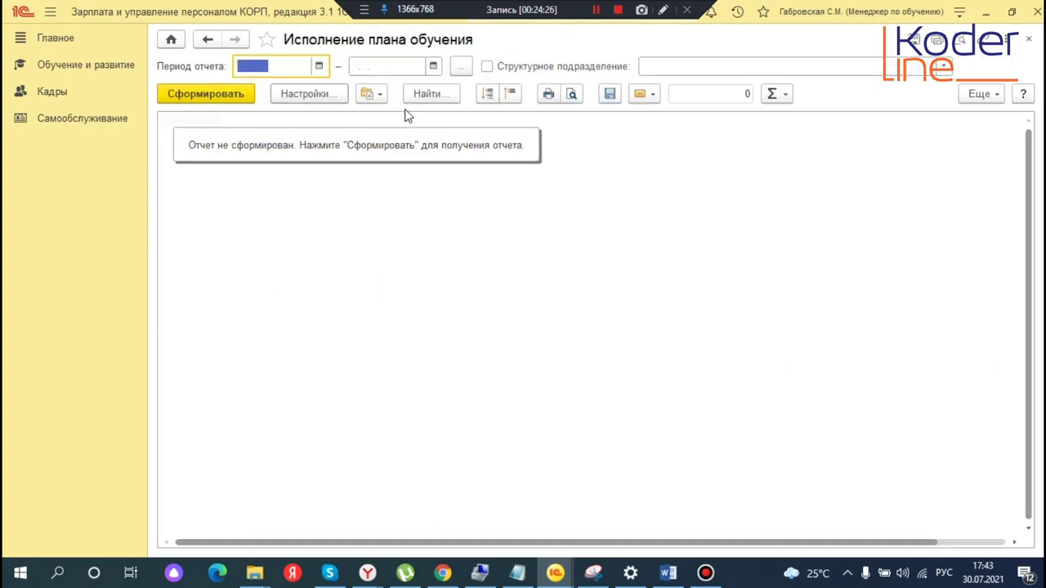
text(01.09.)
click(461, 66)
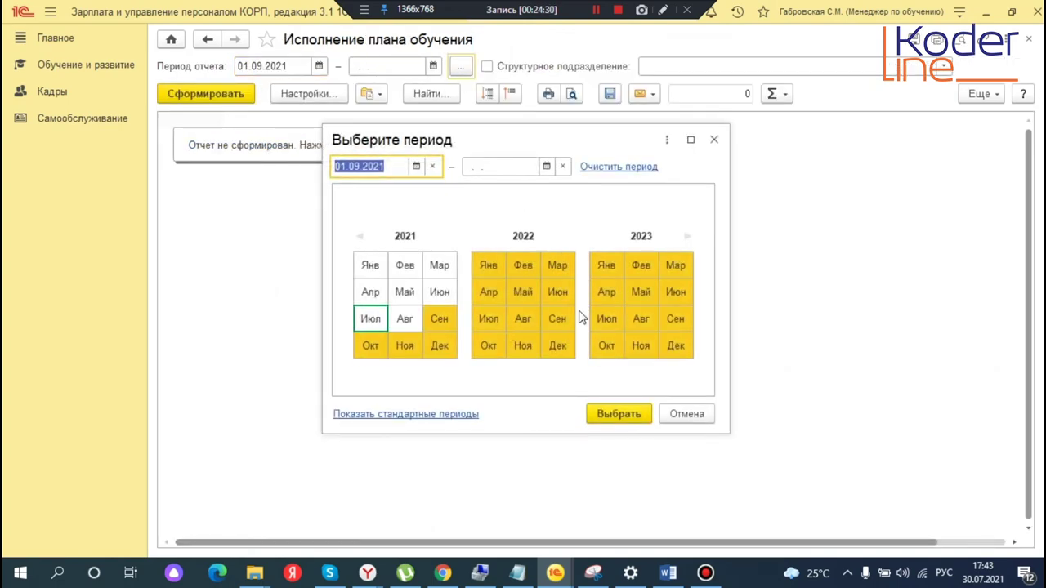
double_click(442, 319)
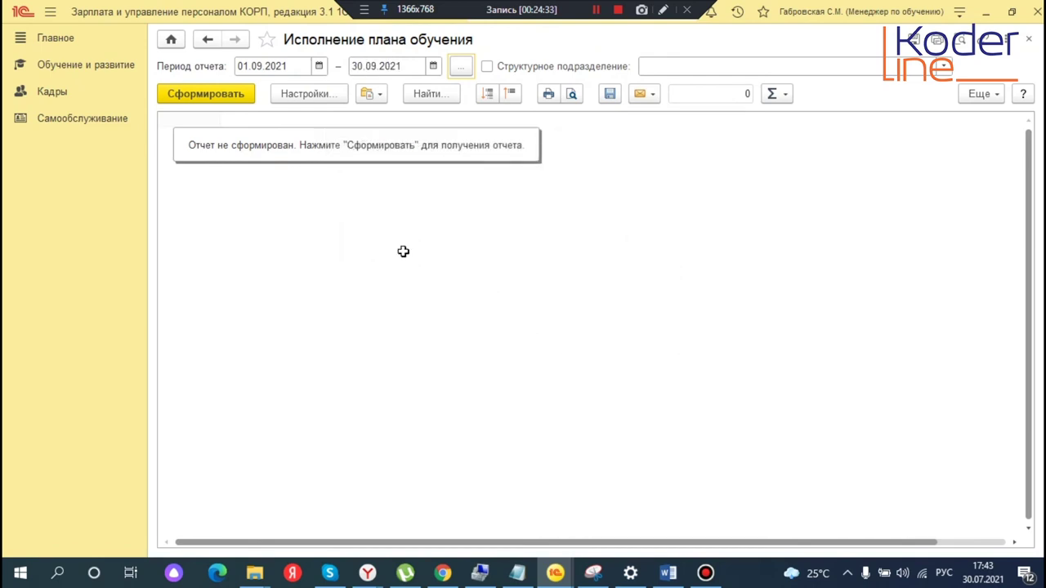
click(187, 95)
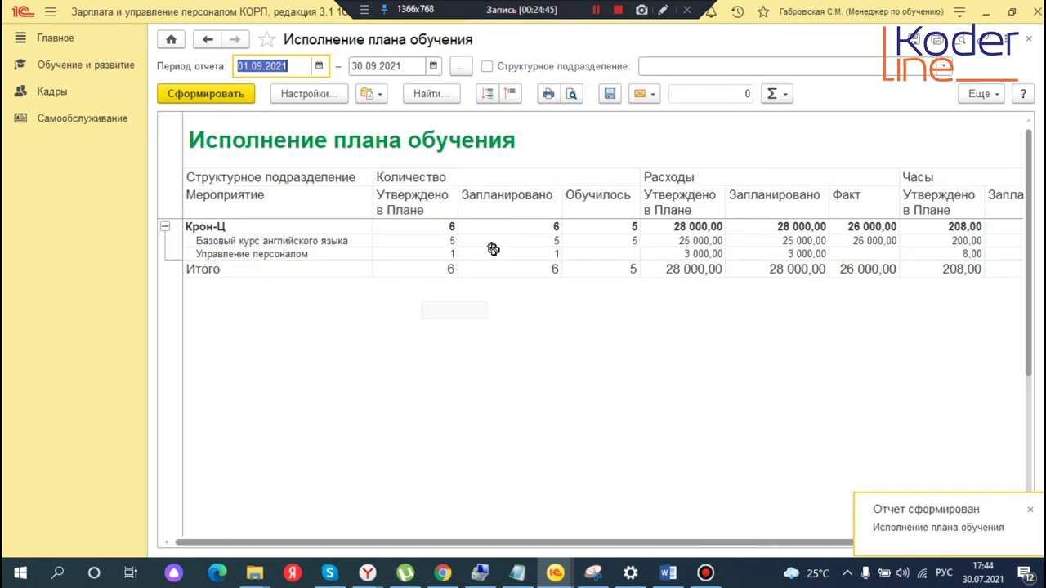
drag(283, 241, 590, 241)
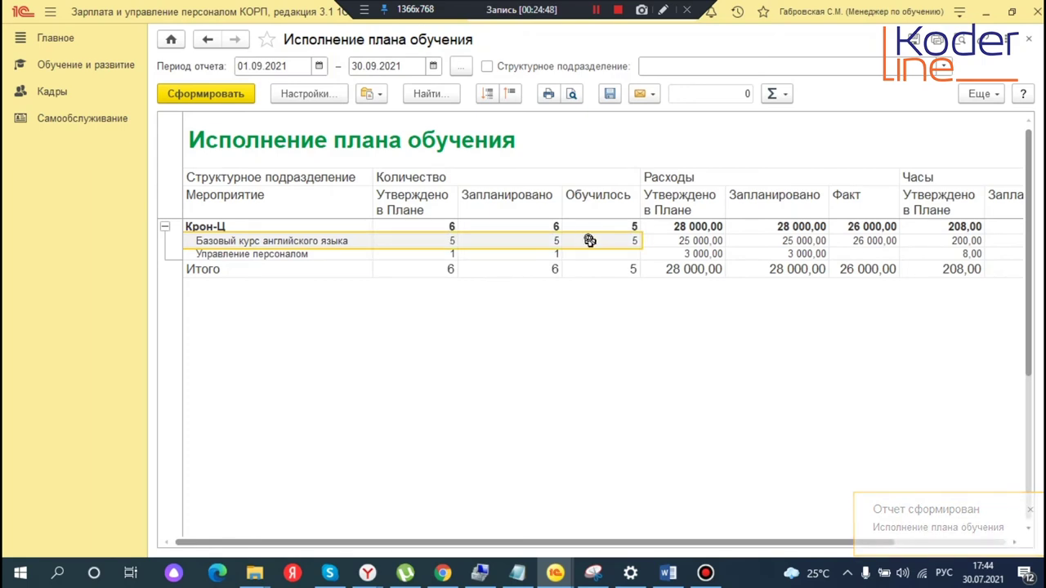
Examine the planned and actual participant, expense and hours figures for "Базовый курс английского языка" in the training plan report
click(529, 240)
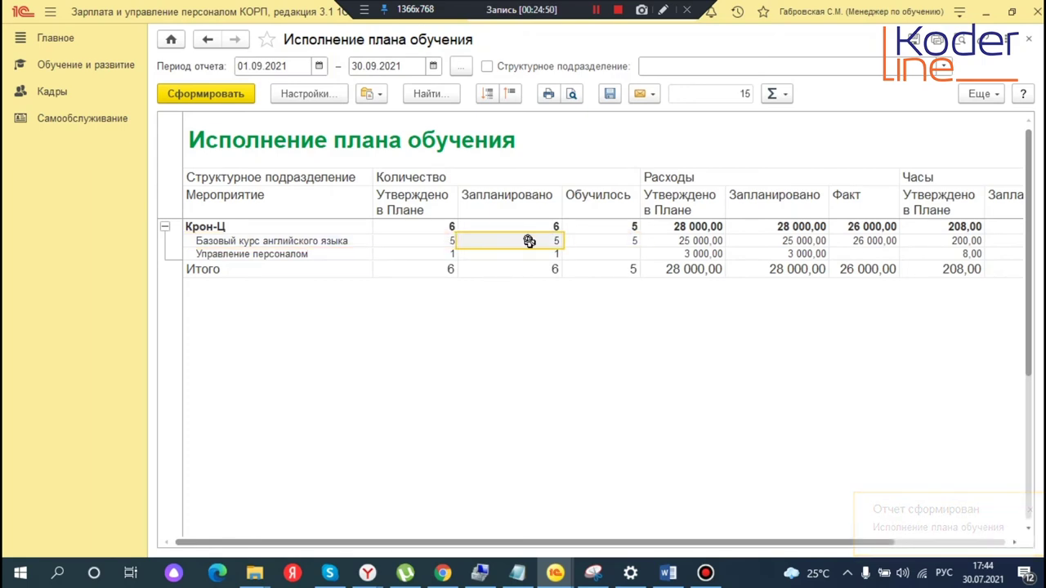
click(611, 239)
click(691, 241)
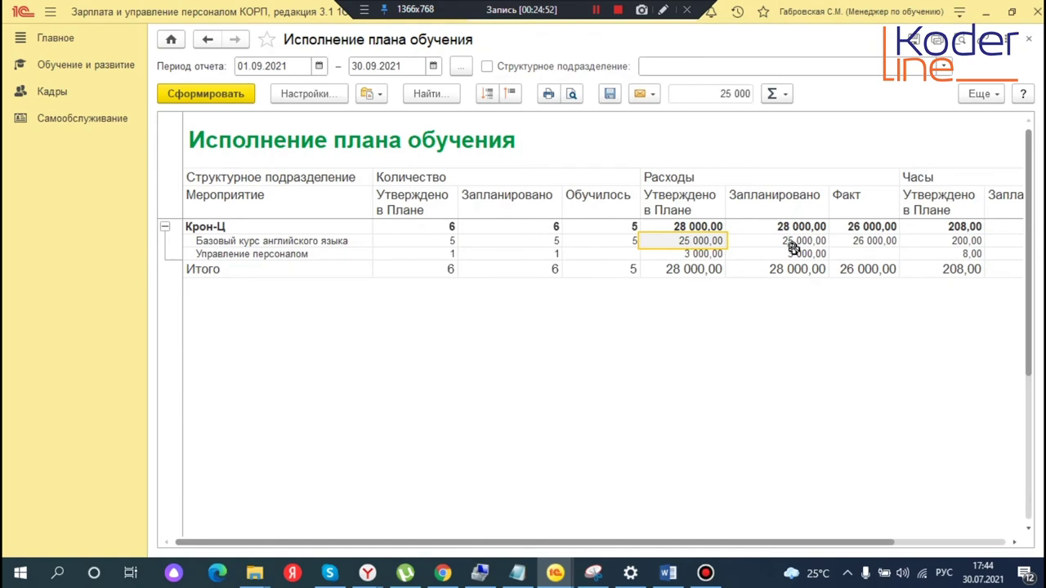
click(875, 241)
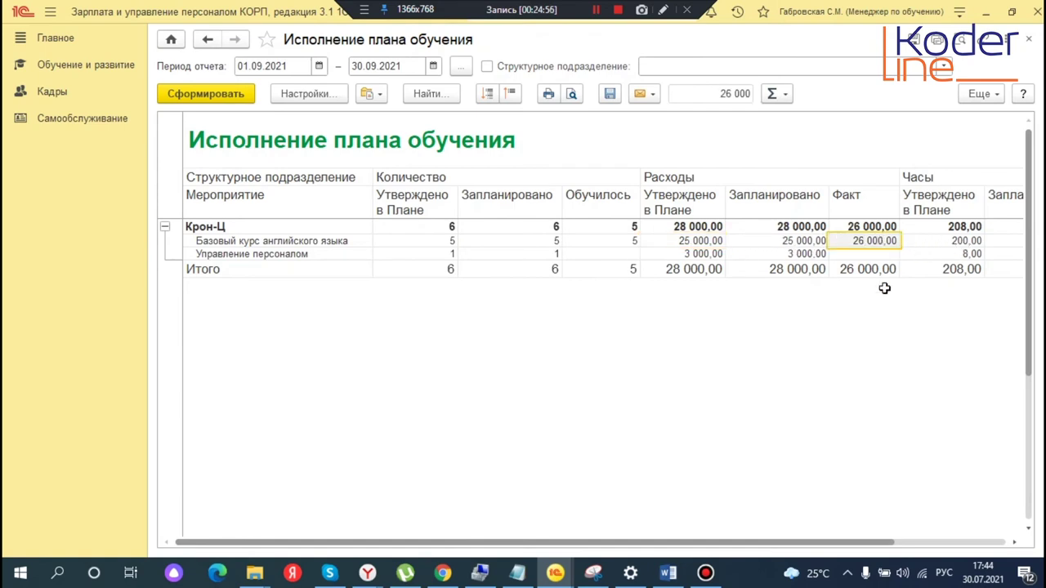
click(974, 242)
drag(852, 543, 1011, 539)
click(936, 241)
click(1000, 239)
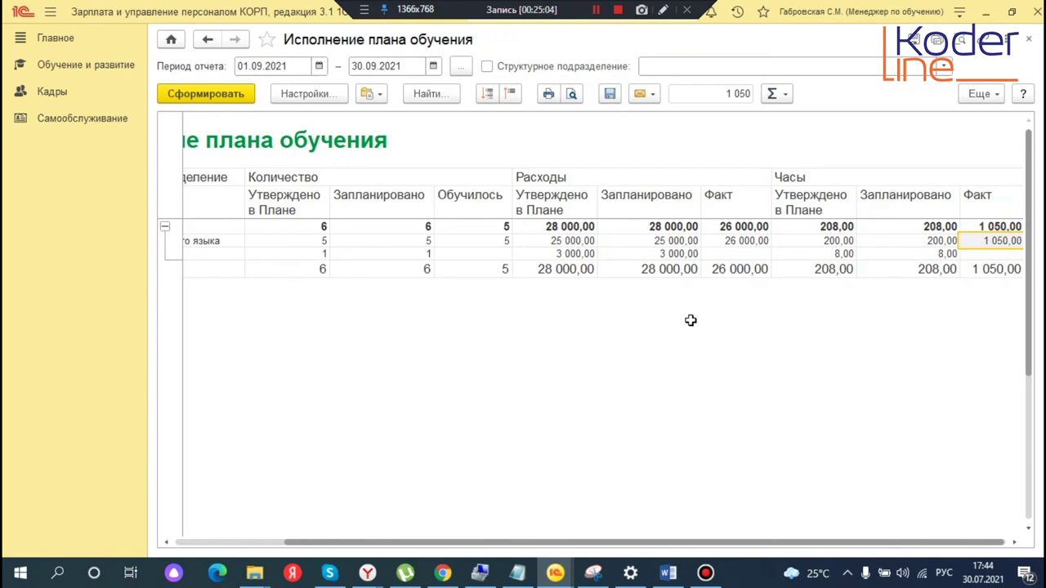
click(983, 228)
click(1001, 241)
drag(827, 548, 708, 549)
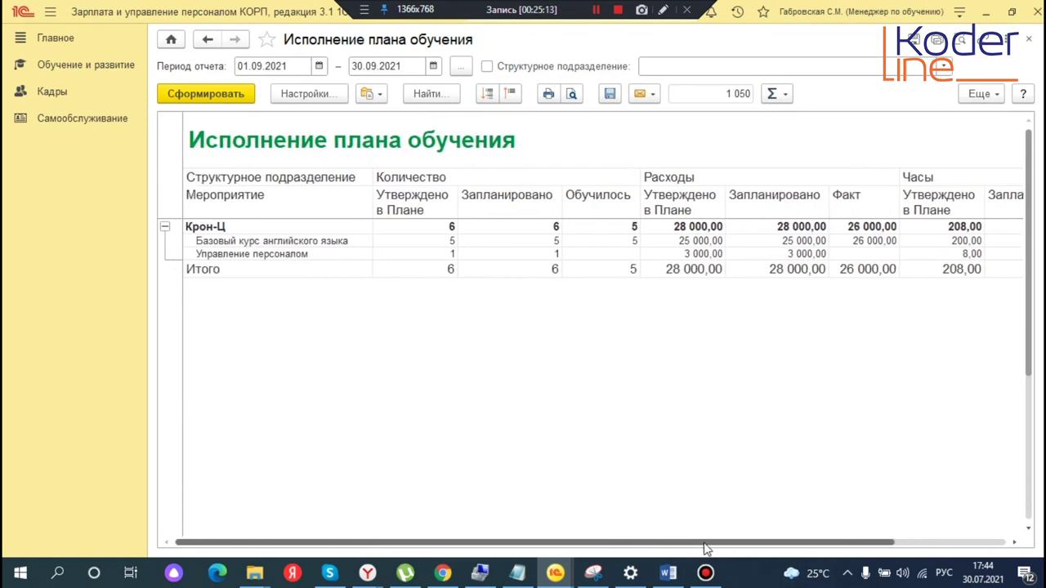
Examine the participant counts and expenses for "Управление персоналом", and close the training plan report
click(256, 255)
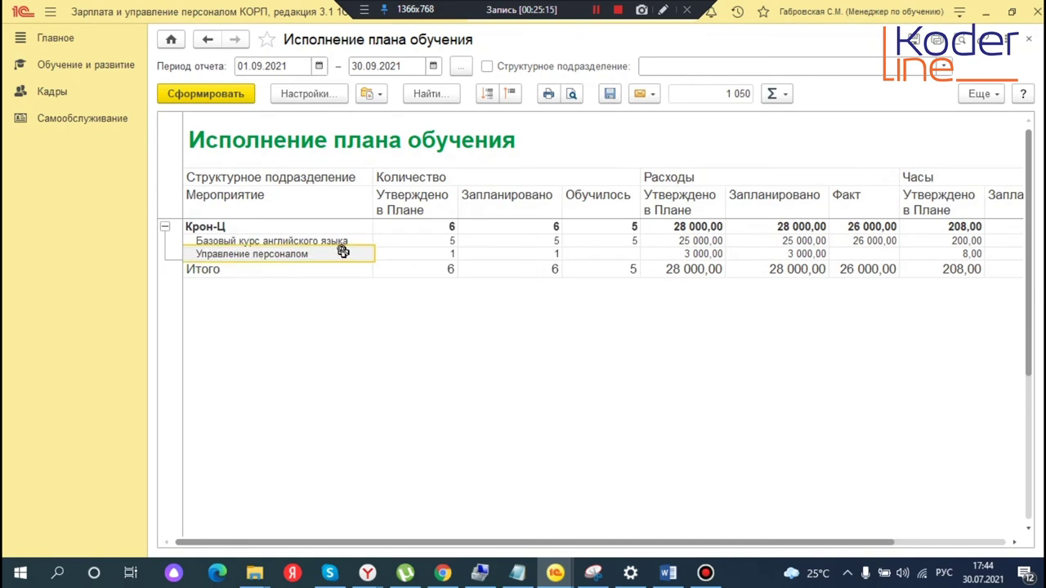
click(436, 252)
click(515, 255)
click(602, 253)
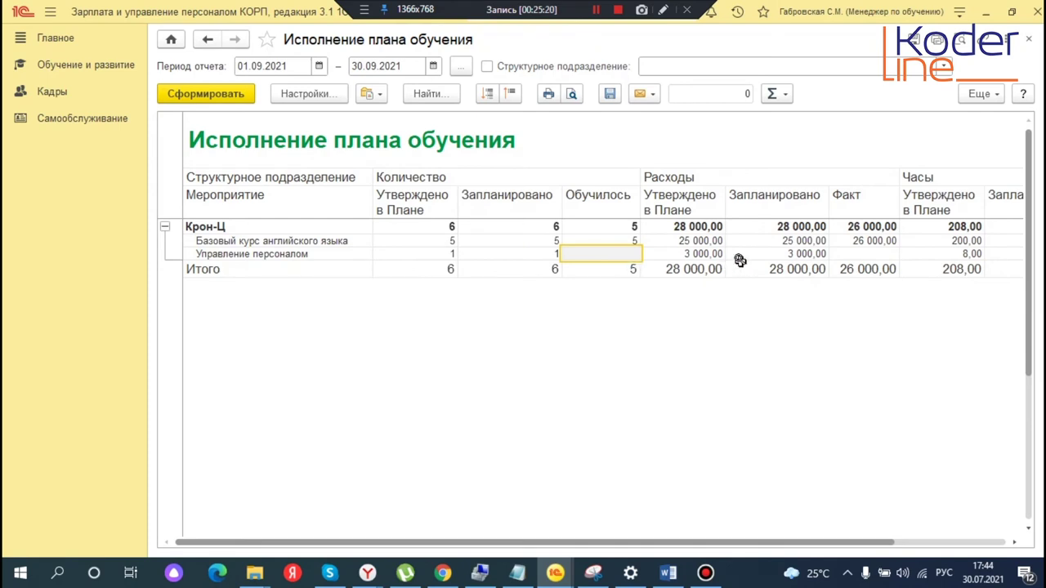
click(791, 255)
click(876, 256)
click(456, 385)
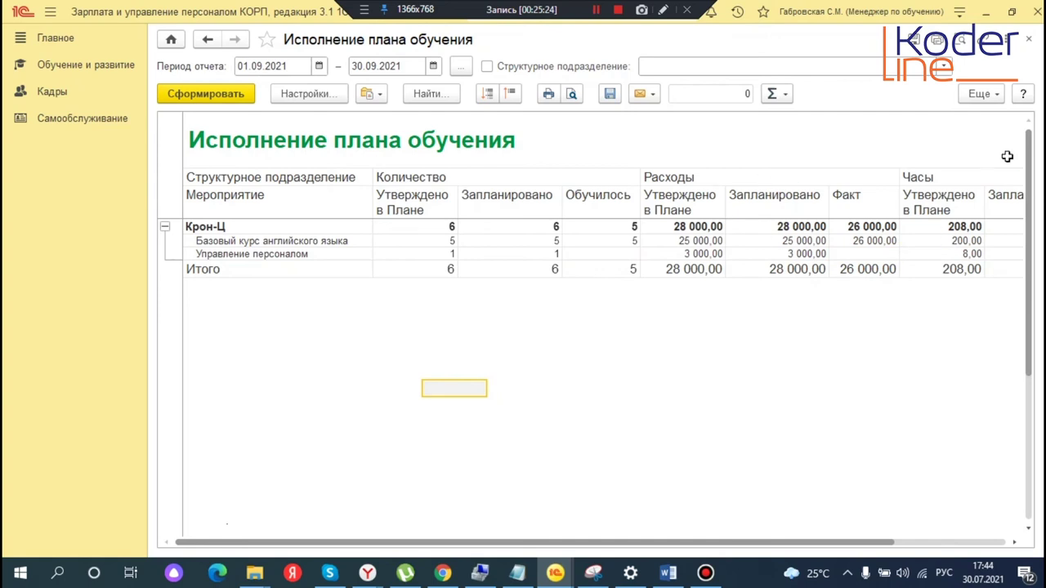
click(1028, 38)
Open the "Обучение по мероприятиям" report, check its event and employee filter choices, and close it without generating
click(241, 132)
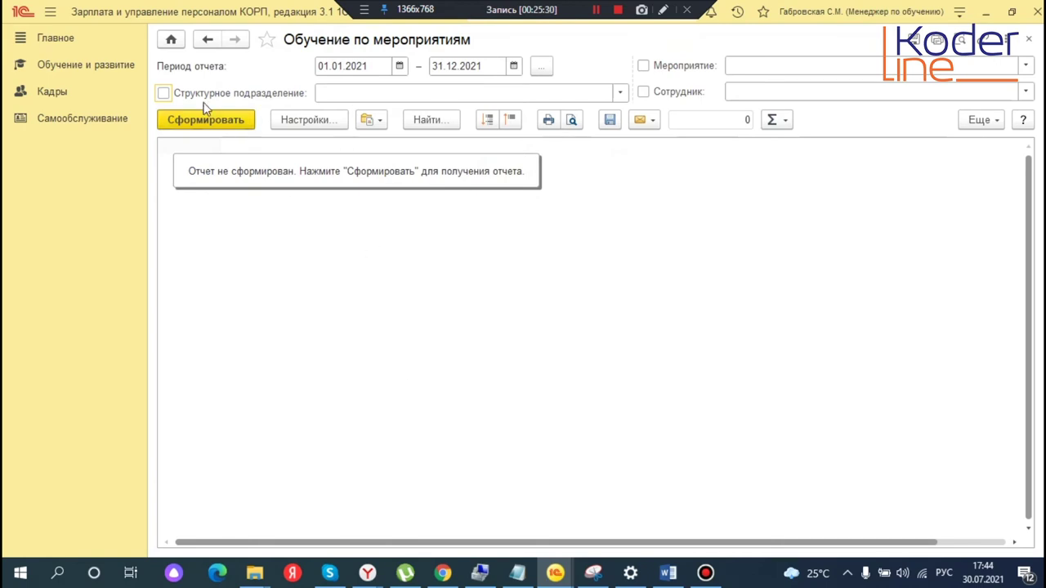
click(757, 63)
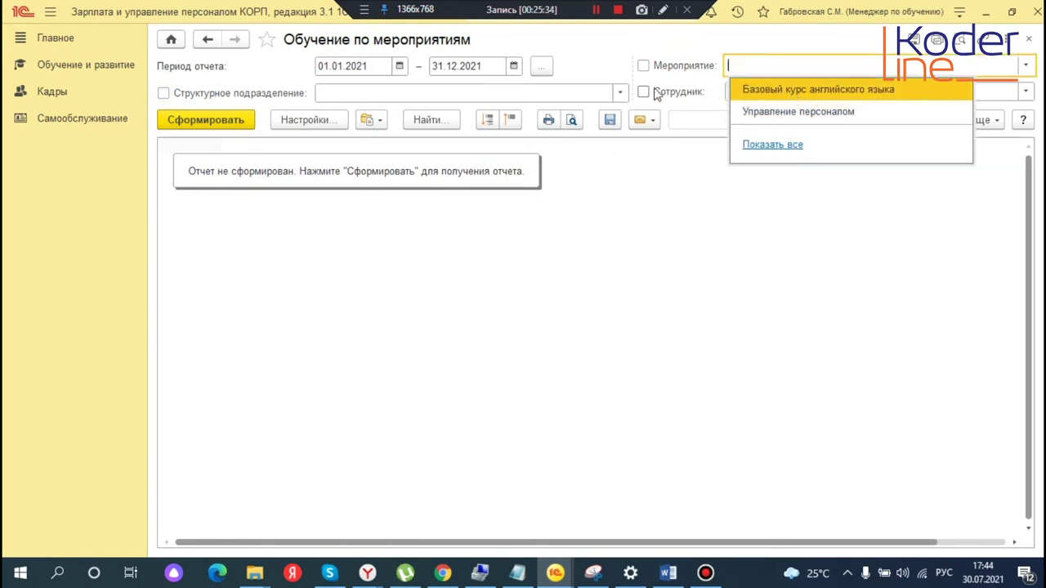
click(693, 94)
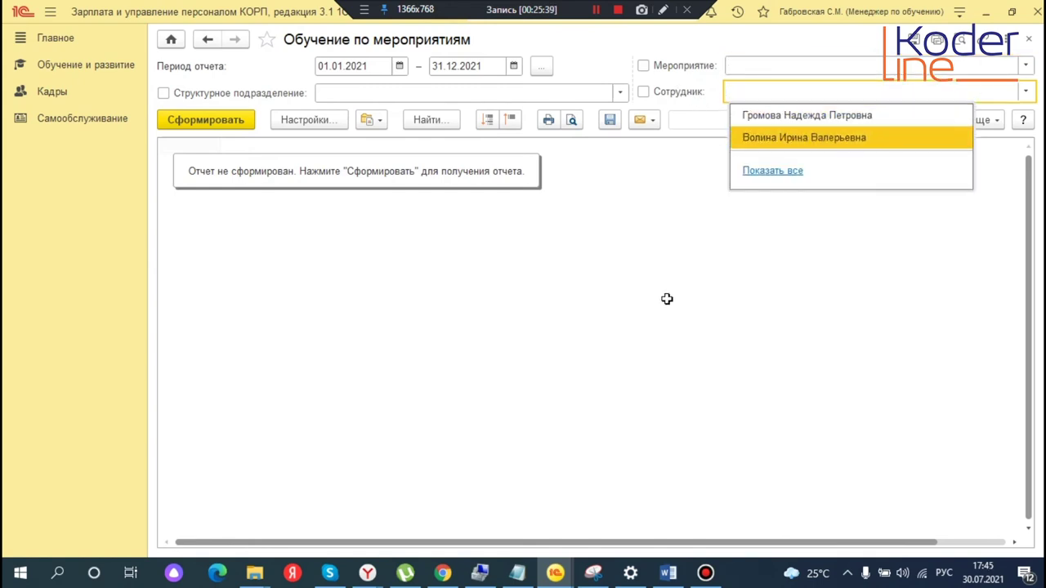
key(Escape)
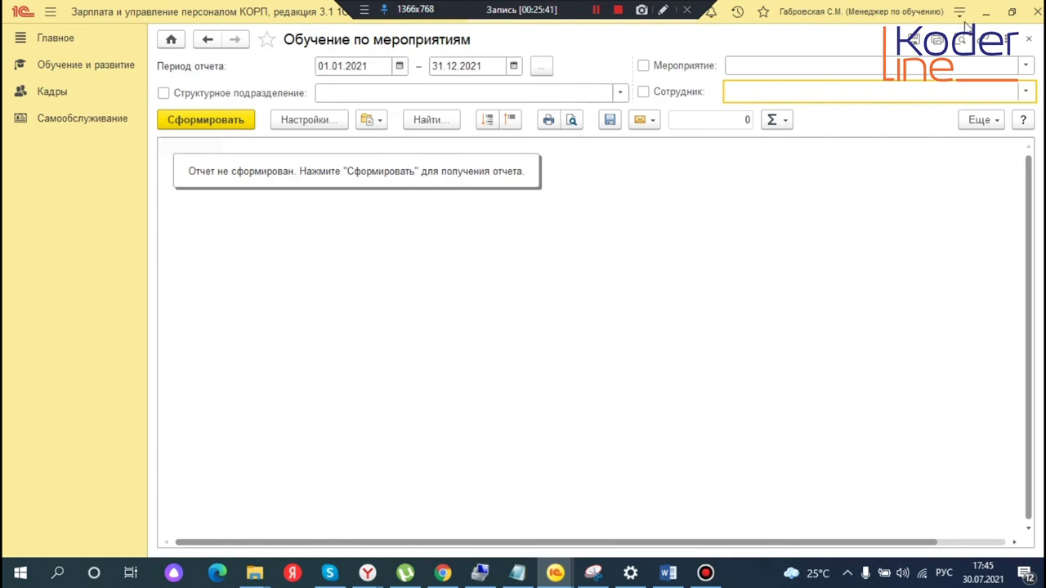
click(1029, 39)
Open the "Обучение по сотрудникам" report and look at its employee and event filters
click(236, 183)
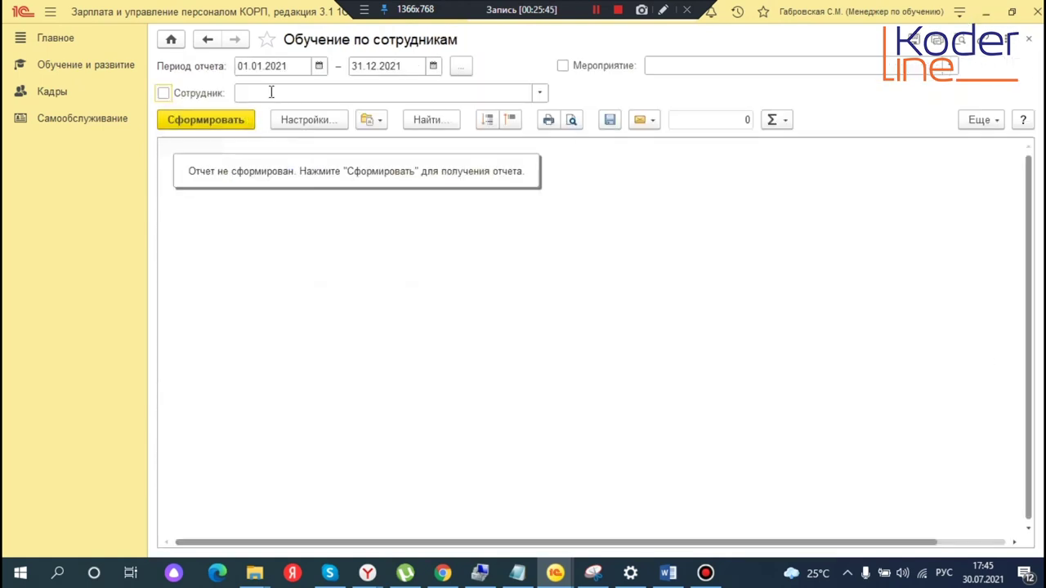
click(272, 91)
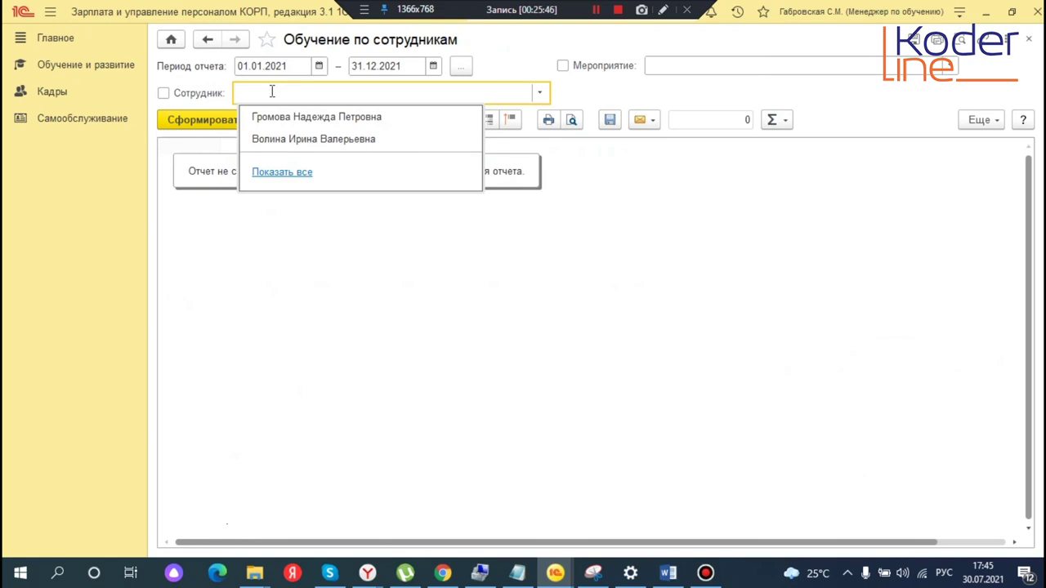
click(686, 65)
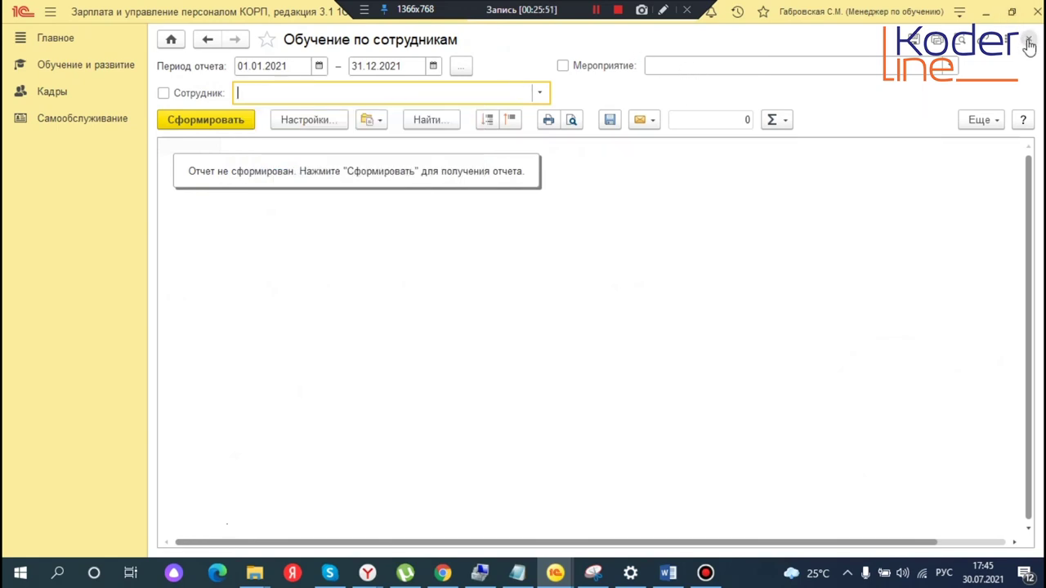
Review the descriptions of the available report variants without choosing one, and close the "Обучение по сотрудникам" report
click(991, 121)
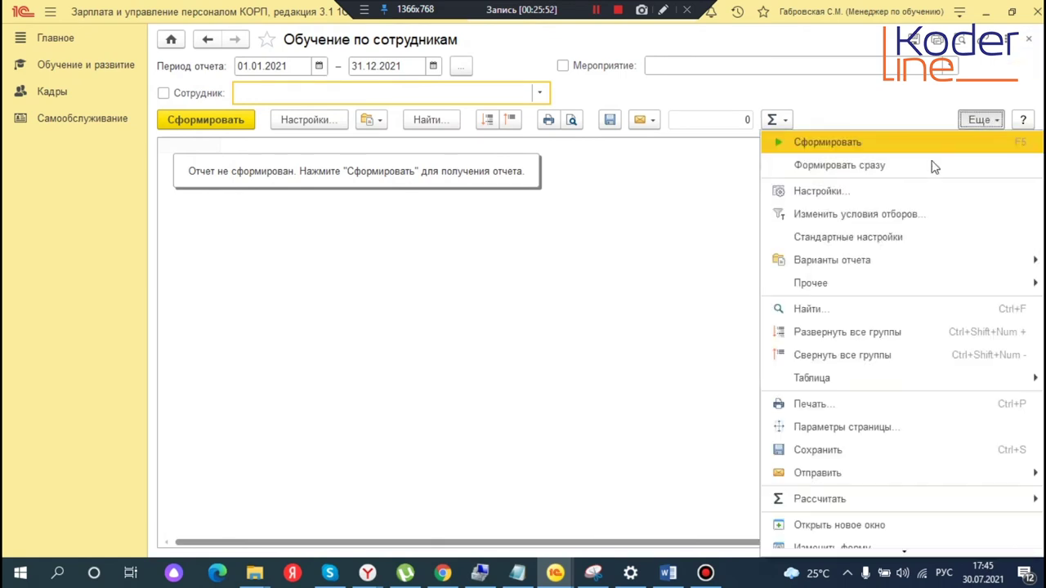
mouse_move(860, 287)
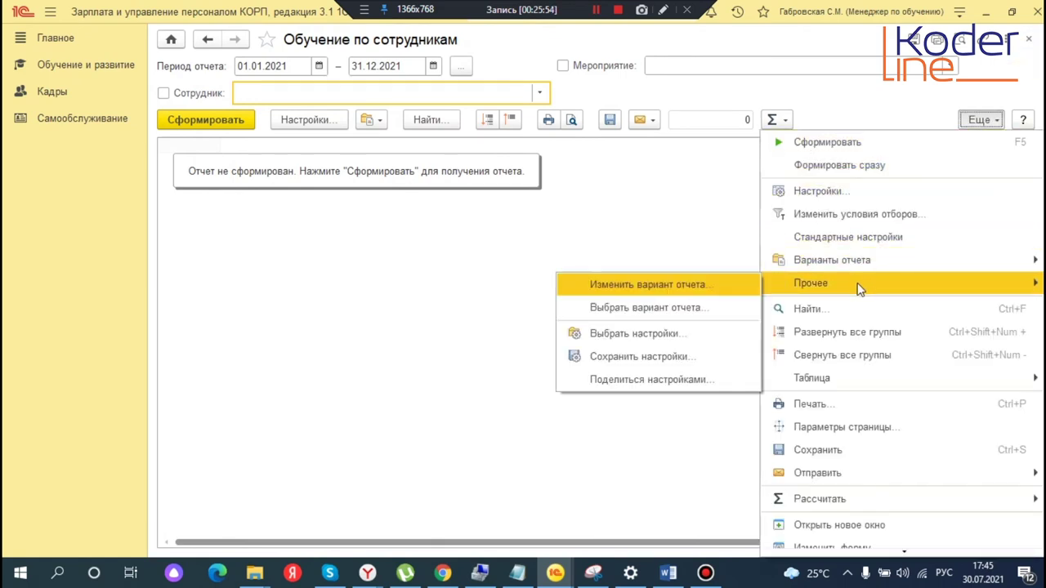
click(669, 310)
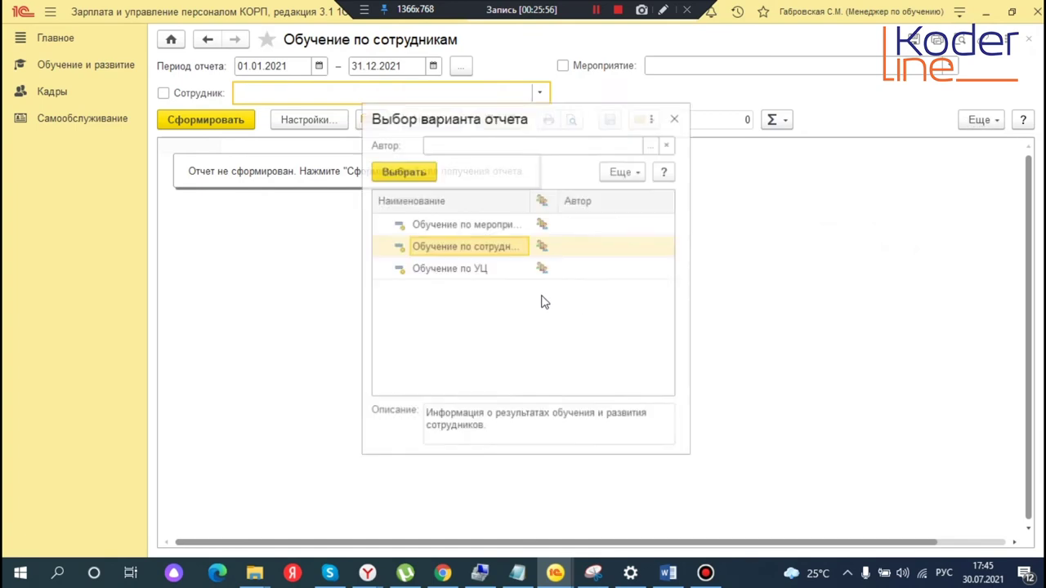
drag(531, 200, 573, 199)
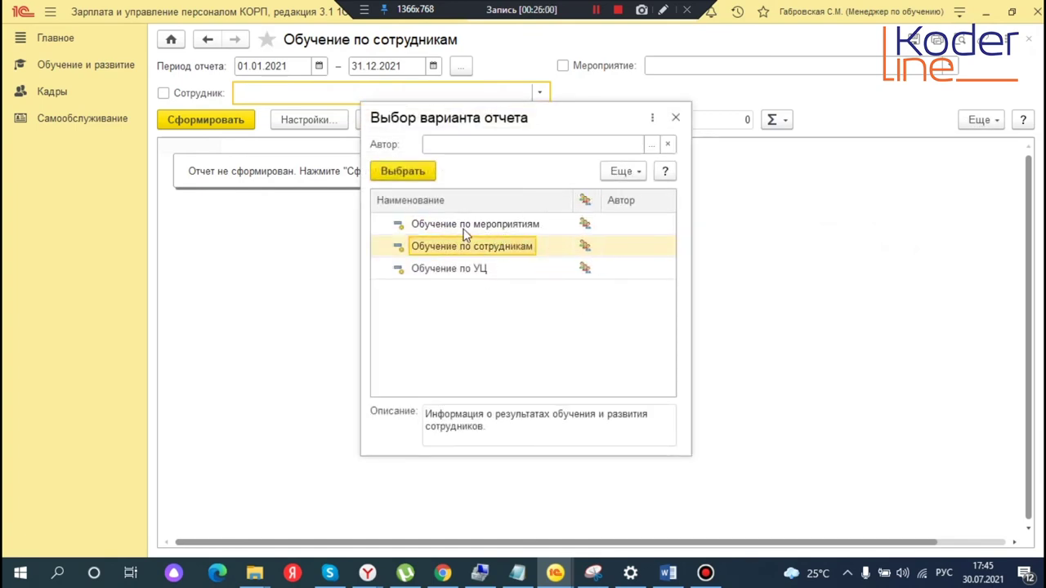
click(498, 229)
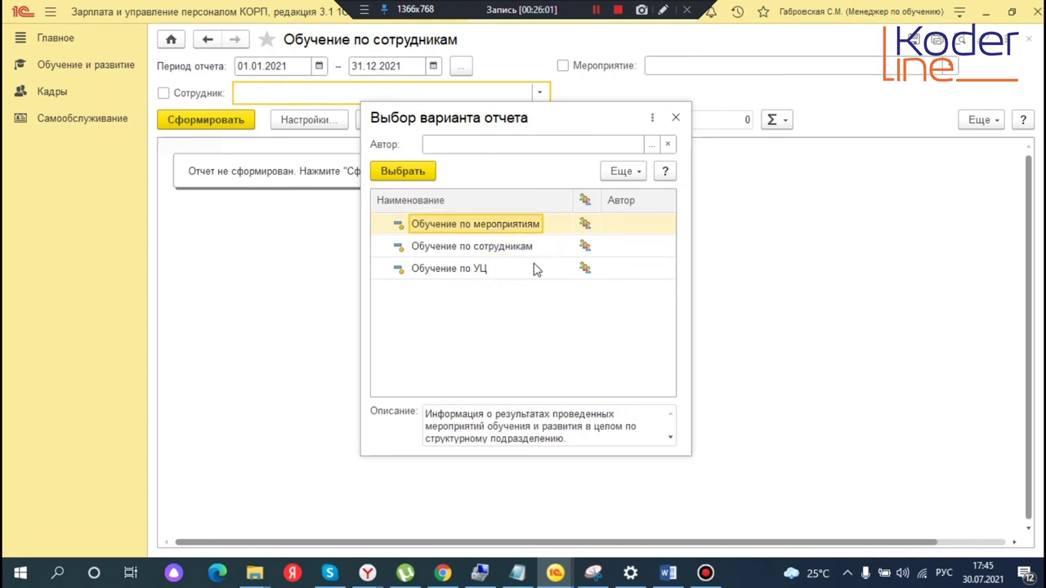
click(494, 252)
click(479, 274)
click(676, 117)
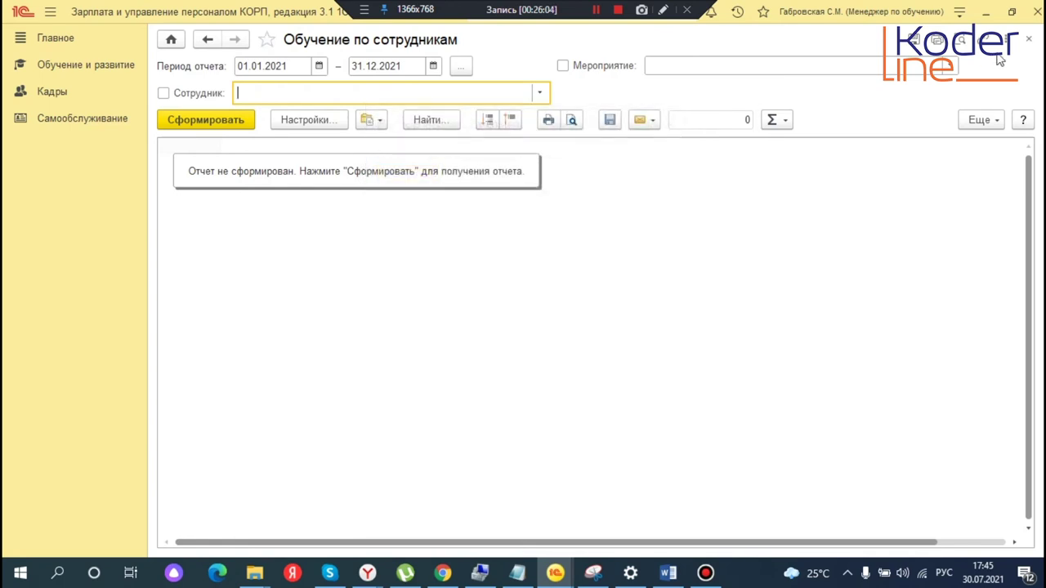
click(1029, 39)
Open the "Обучение по УЦ" report, filter it by the institution АБС, and close it without generating
click(203, 220)
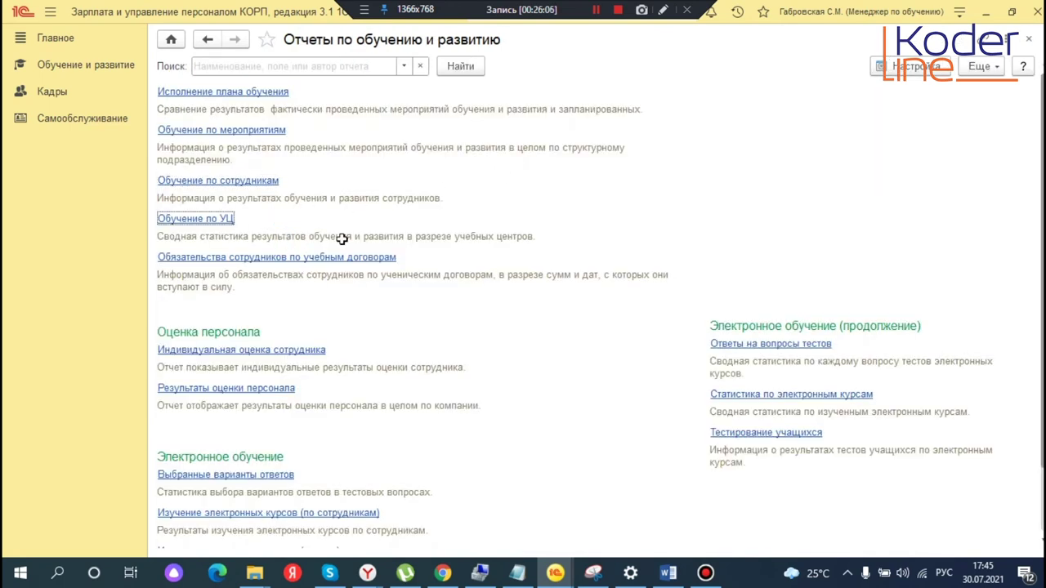
click(322, 93)
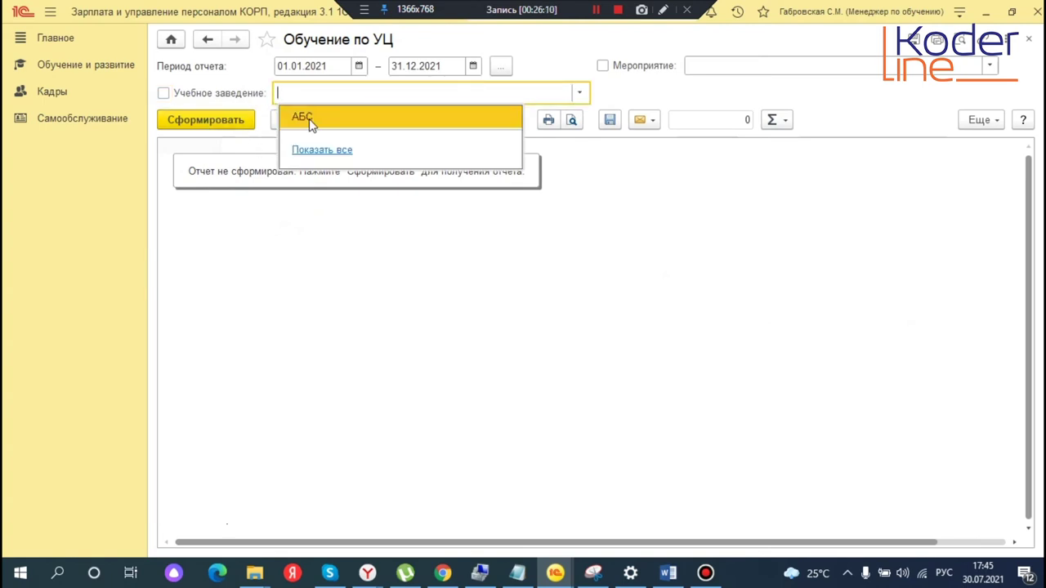
click(302, 118)
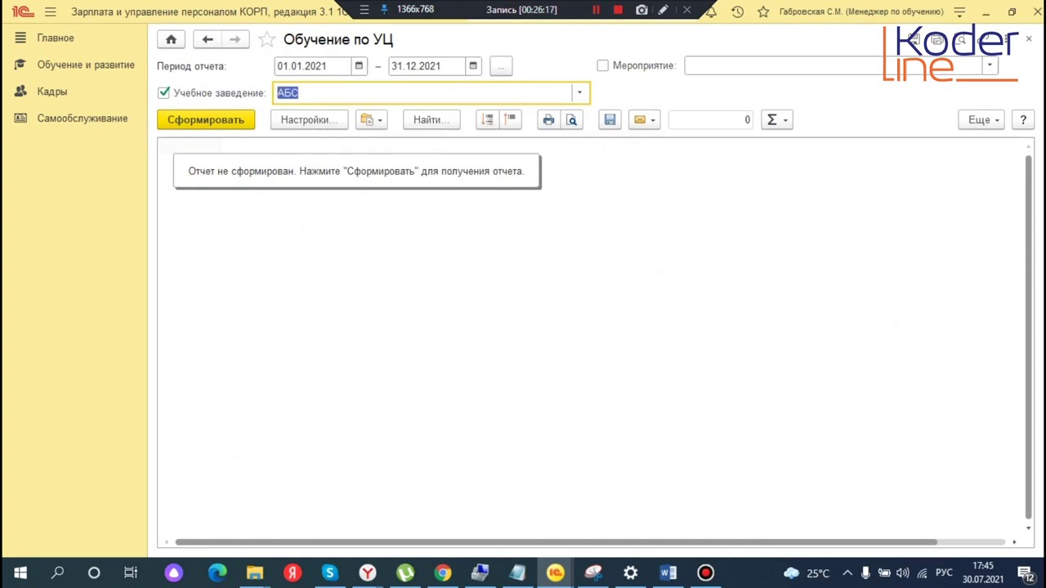
click(1030, 39)
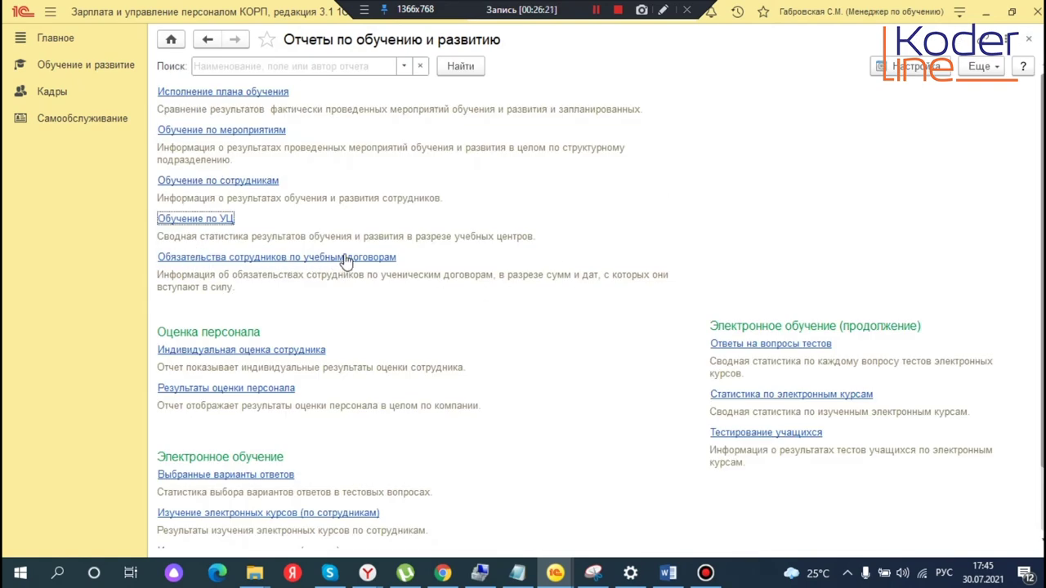
Create a new student contract (Ученический договор) with organization Крон-Ц and select the employee by surname
click(100, 72)
click(246, 261)
click(186, 93)
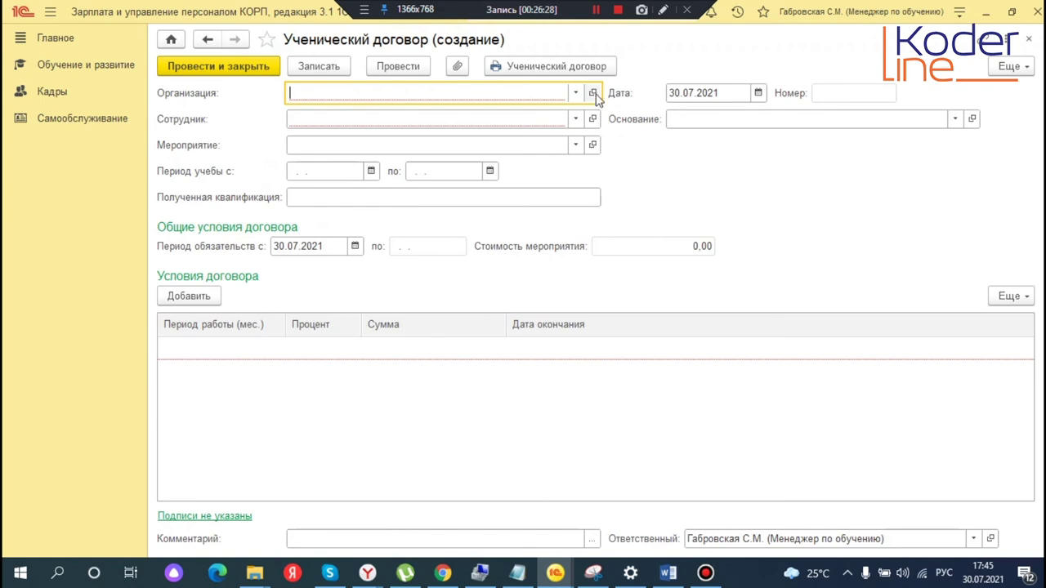
click(576, 92)
click(346, 122)
click(341, 123)
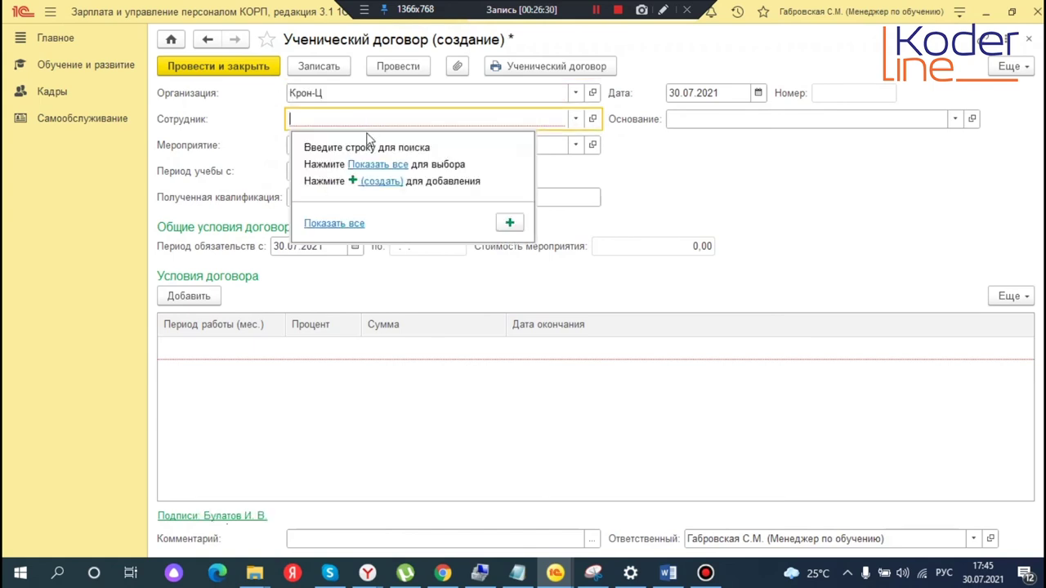
text(вол)
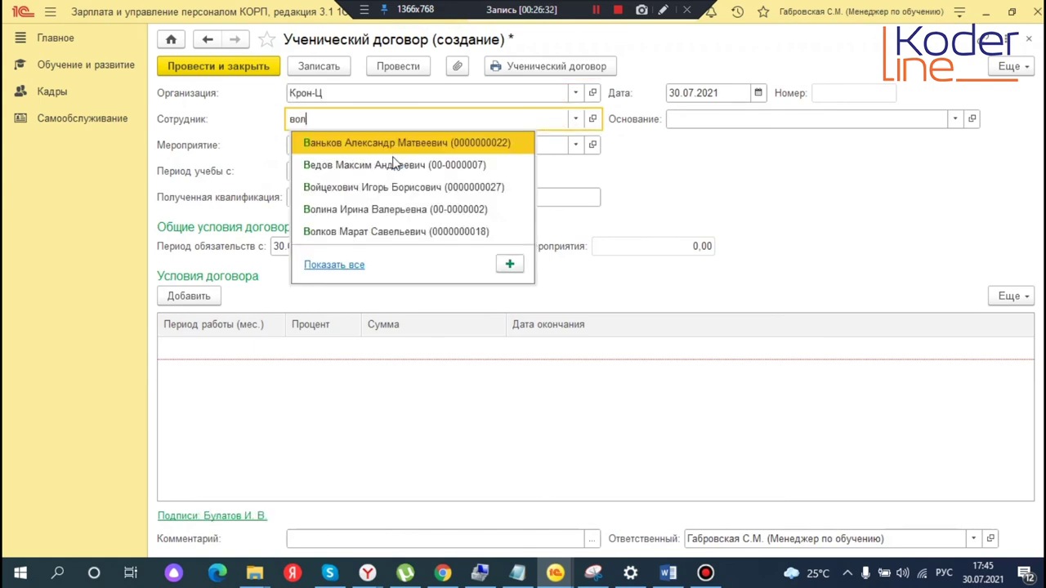
key(Return)
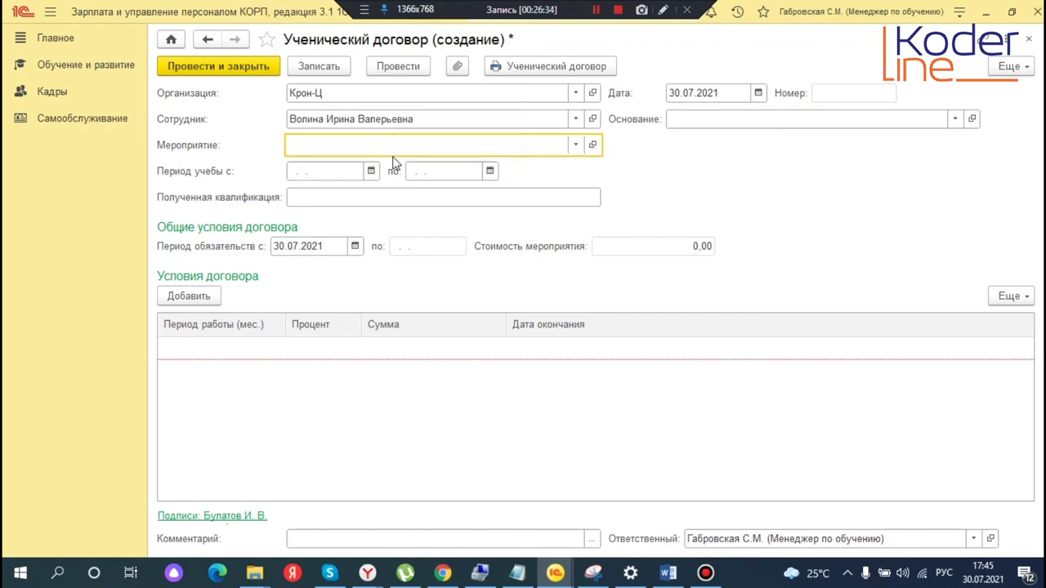
Set the study period to 01.09.2021–30.09.2021, choose the event "Базовый курс английского языка", and fill the contract data from it
click(342, 171)
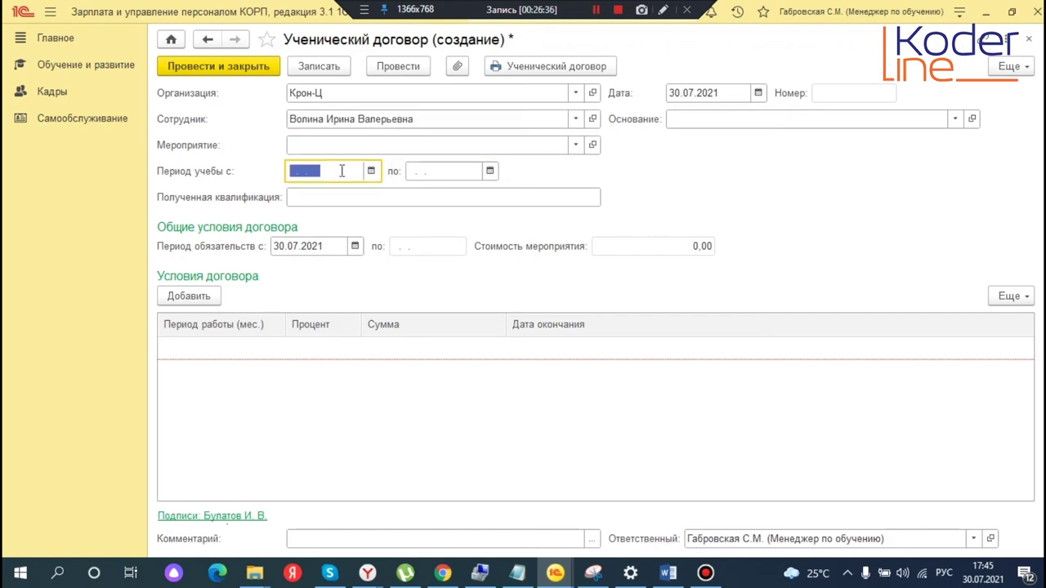
text(010)
click(436, 167)
text(3009)
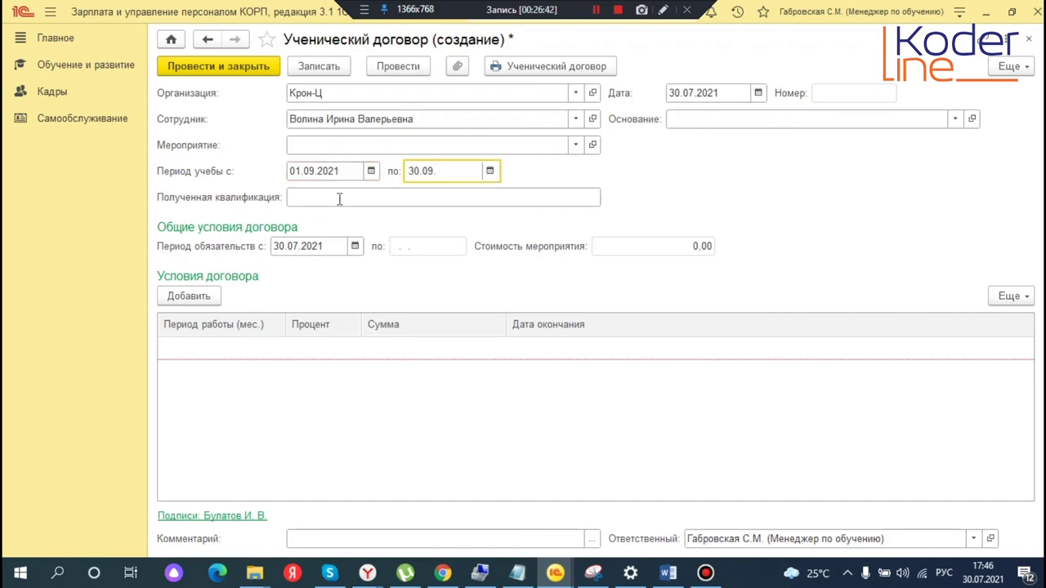
click(575, 144)
click(439, 170)
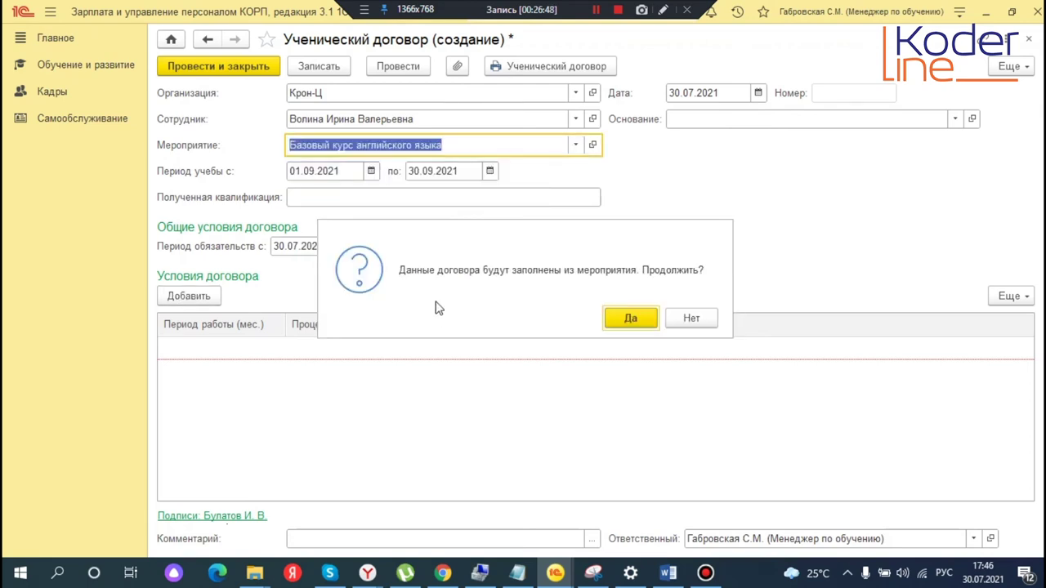
click(628, 318)
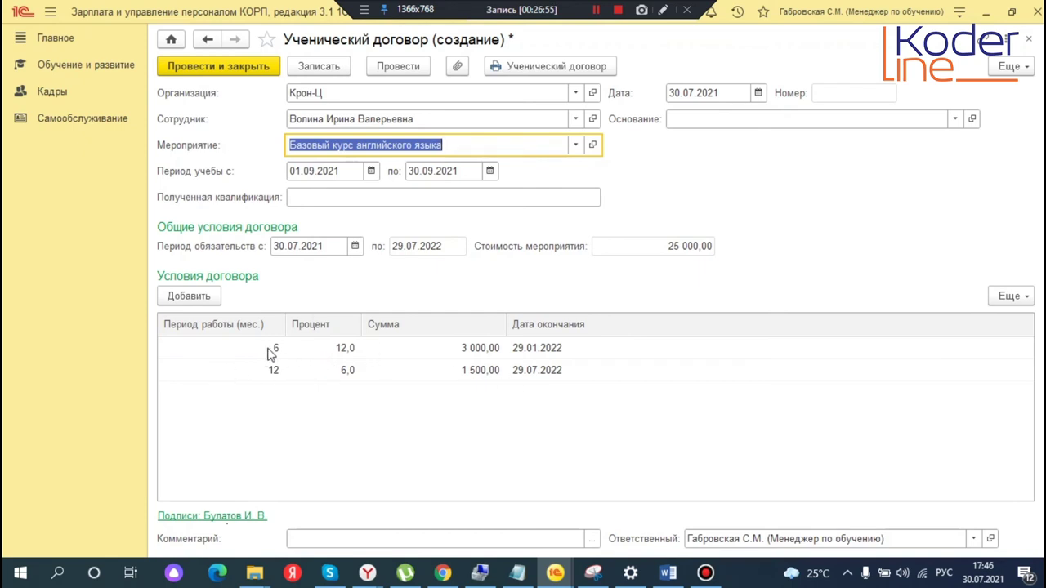
Examine the contract terms for the 6-month and 12-month work periods, including their amounts and end date
click(457, 355)
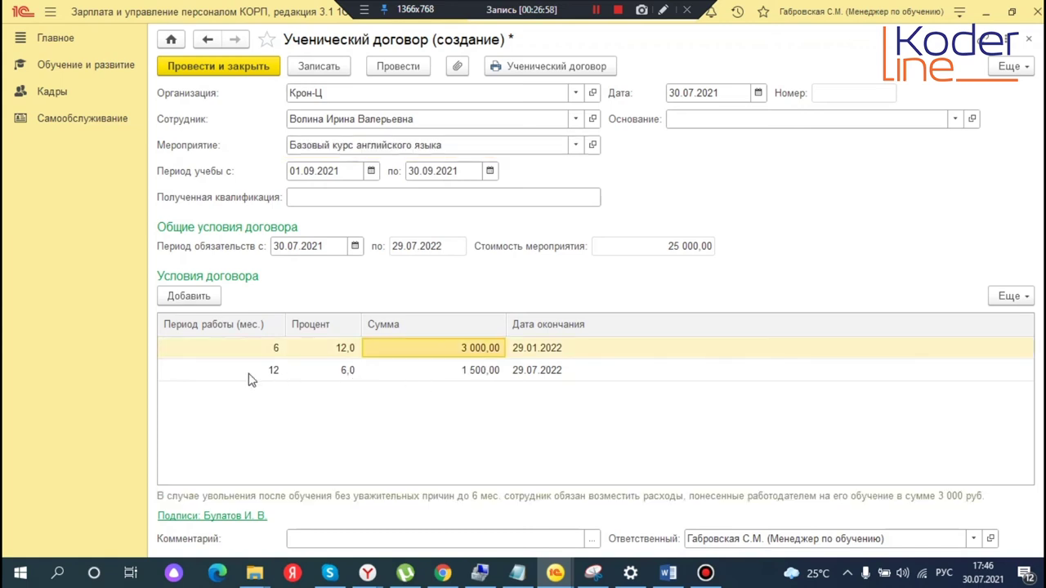
click(250, 376)
click(470, 372)
click(564, 373)
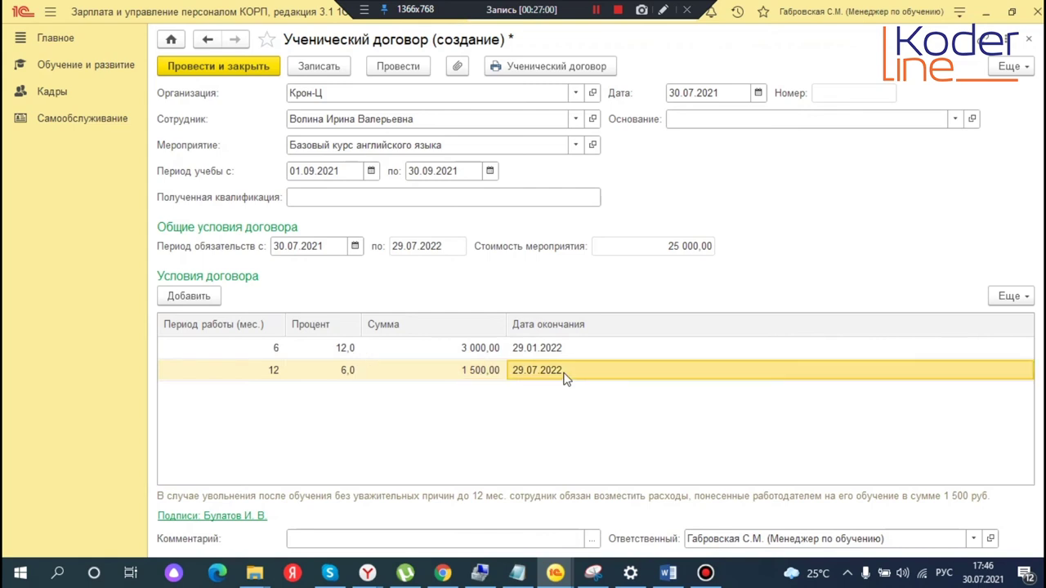
Compare the contract date with the end dates and repayment conditions of the 6-month and 12-month work periods
click(568, 355)
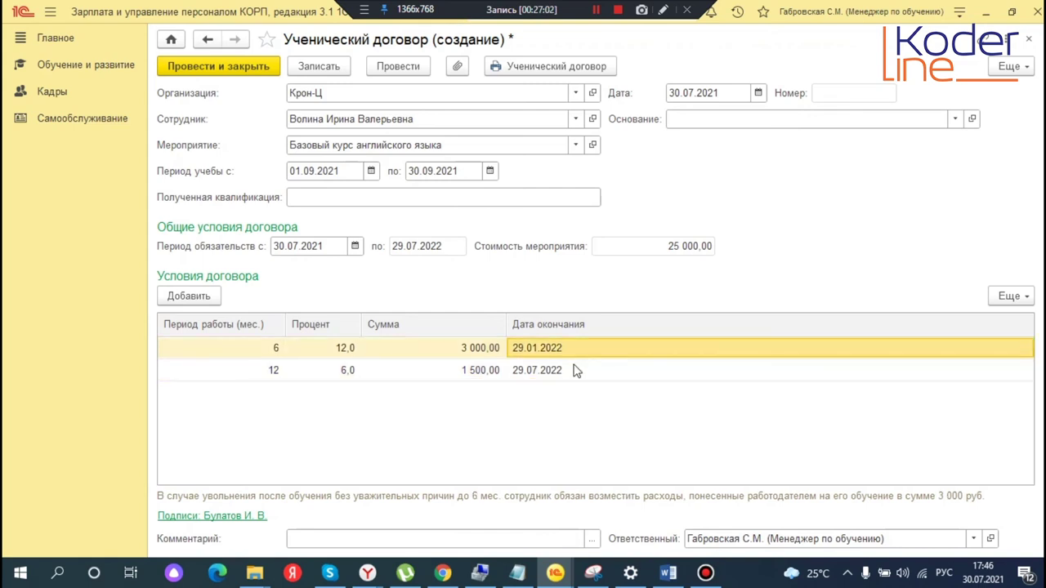
click(576, 372)
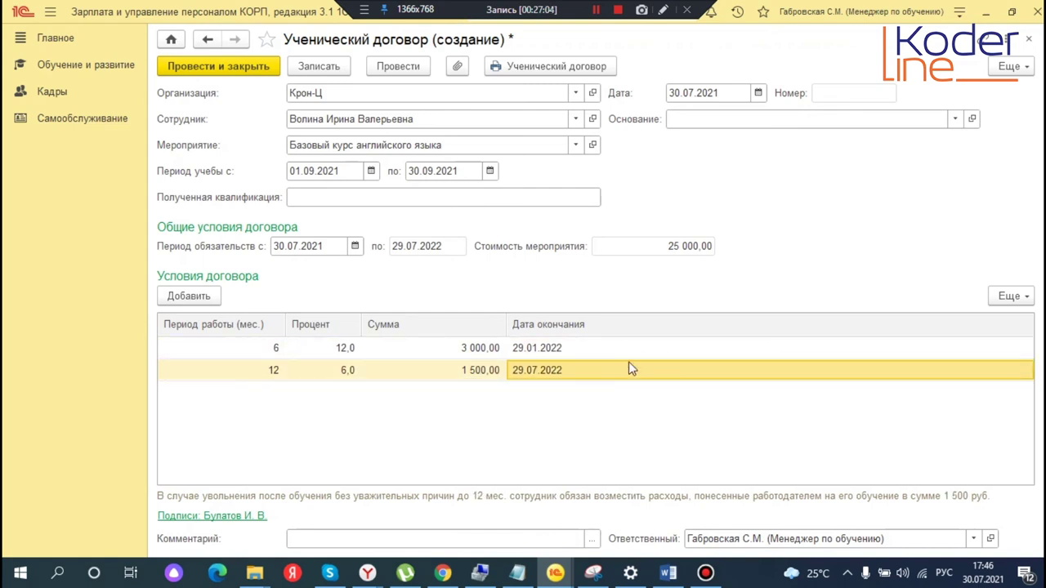
click(579, 353)
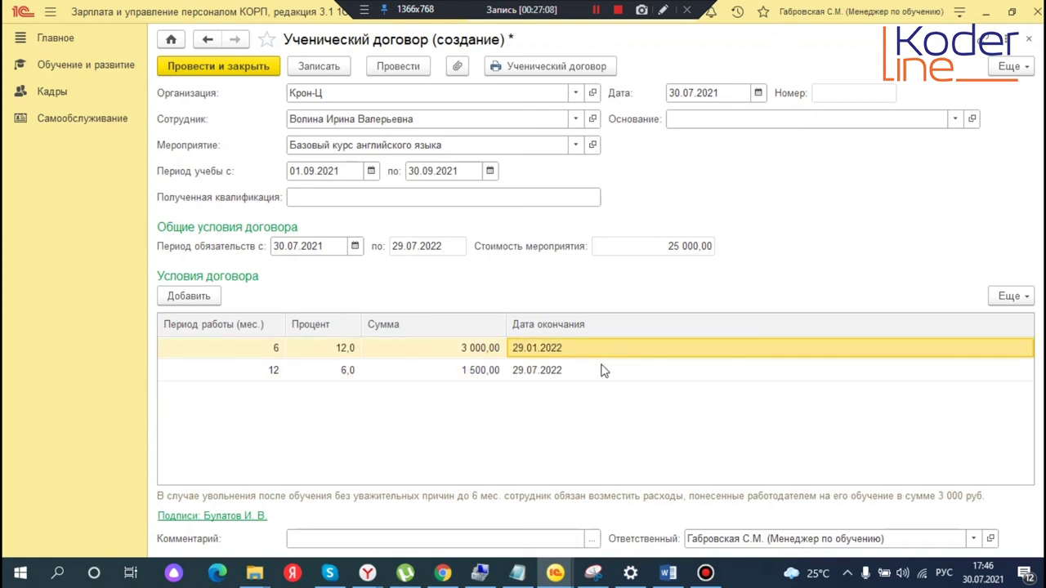
click(707, 92)
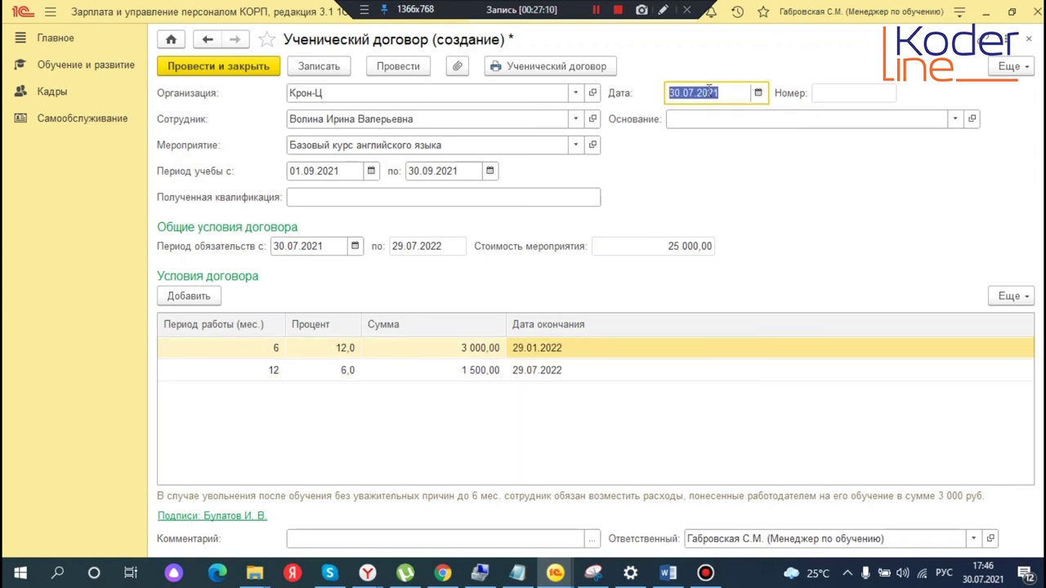
click(677, 90)
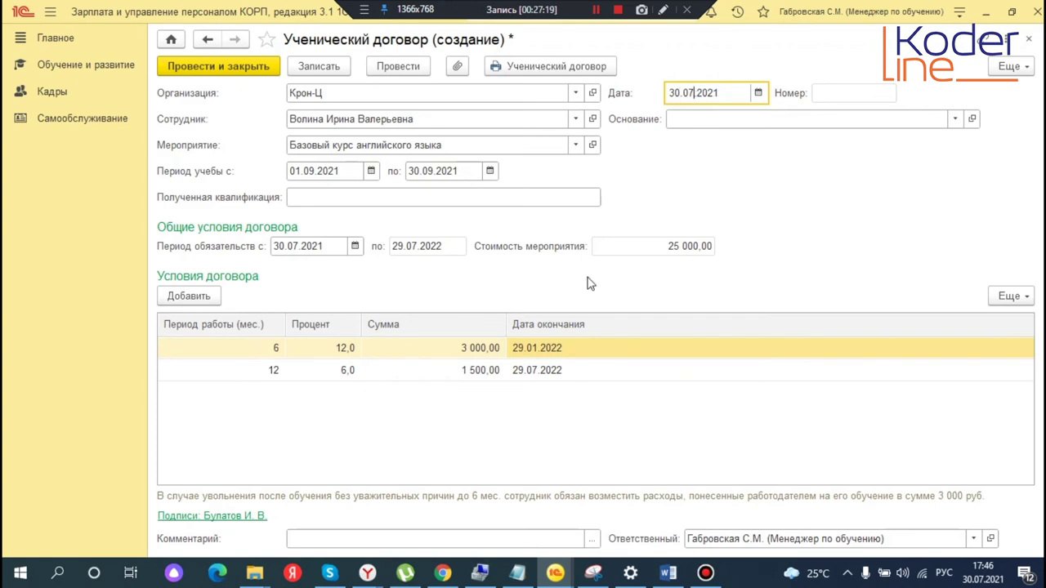
click(542, 355)
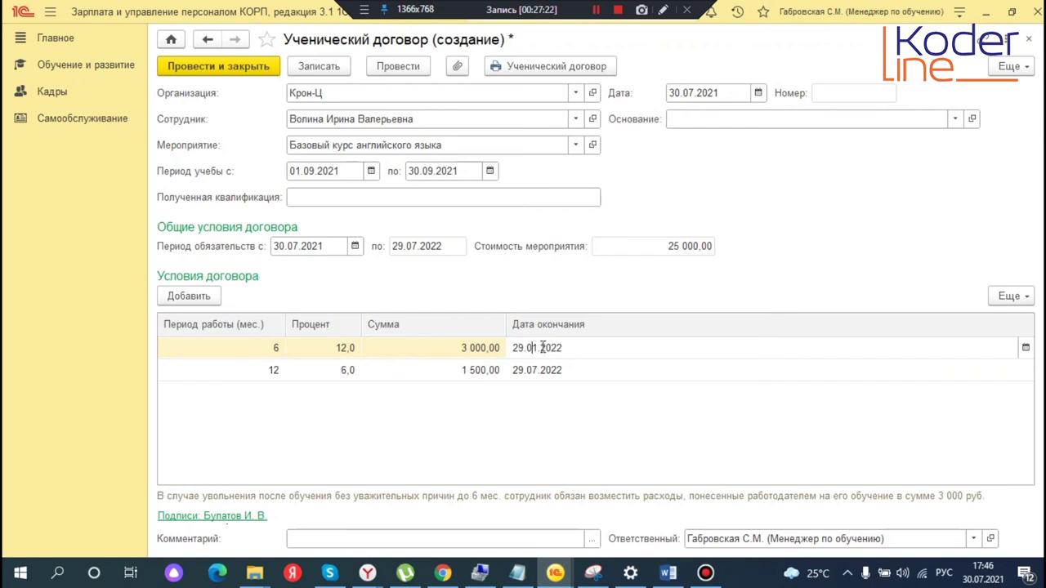
key(Return)
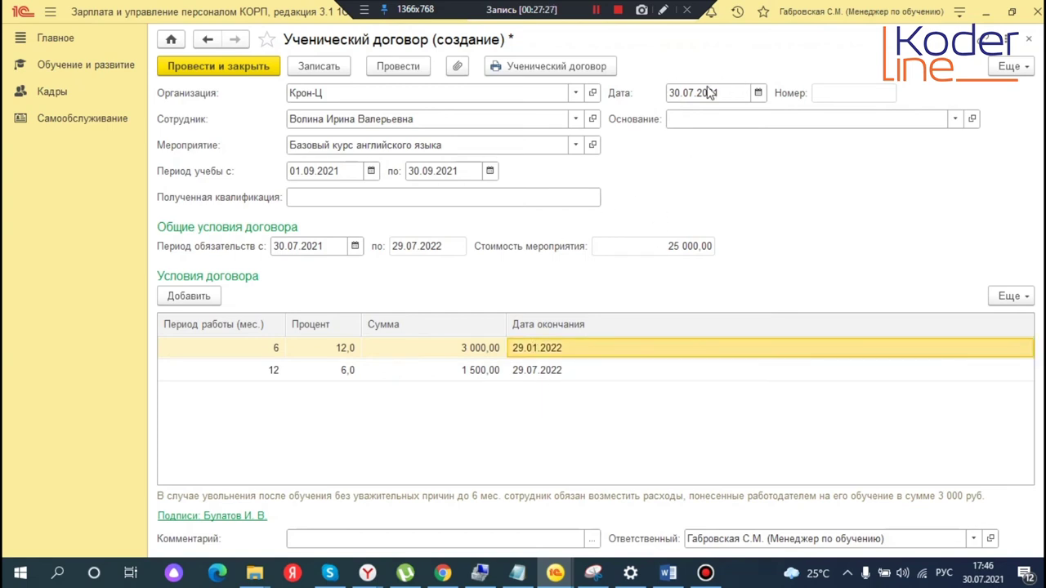
click(682, 93)
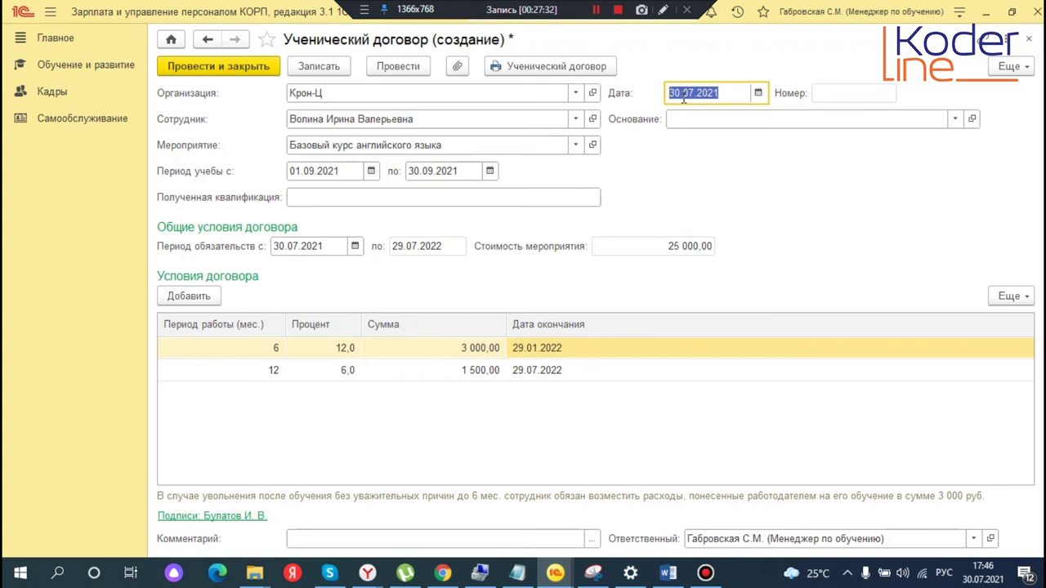
click(545, 357)
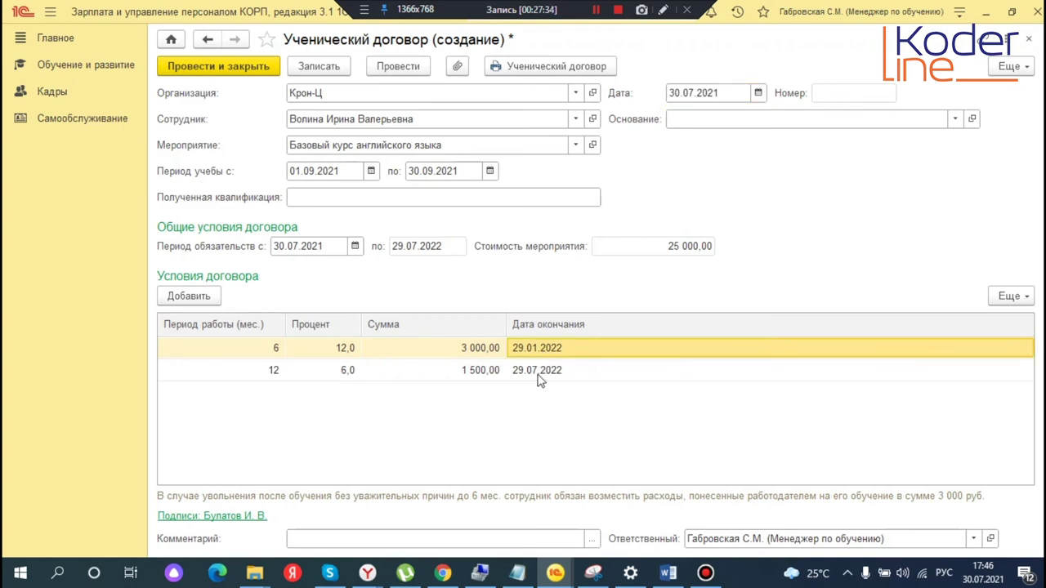
click(541, 376)
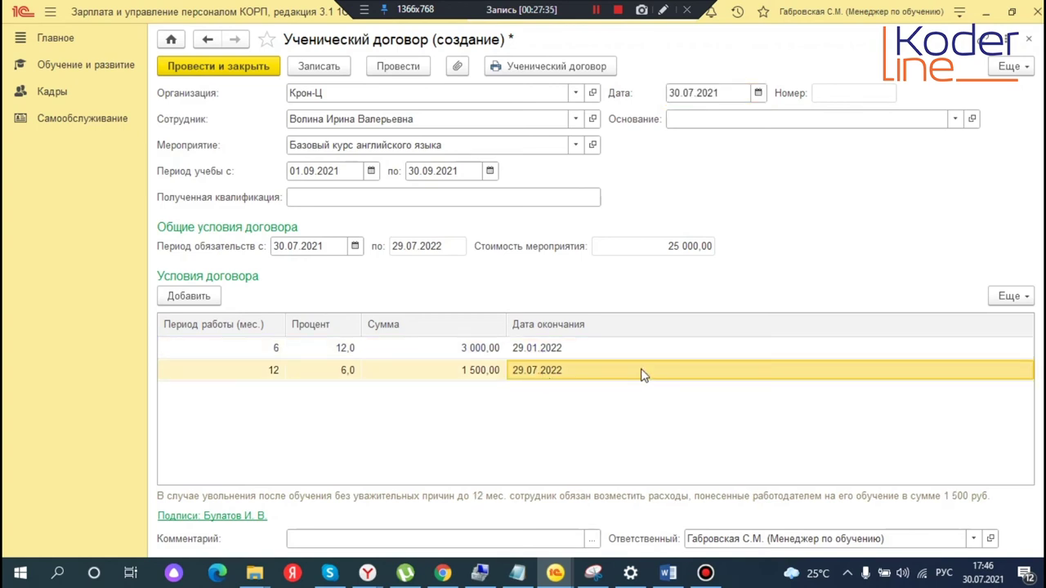
Post and close the student contract, and close the list of student contracts
click(221, 67)
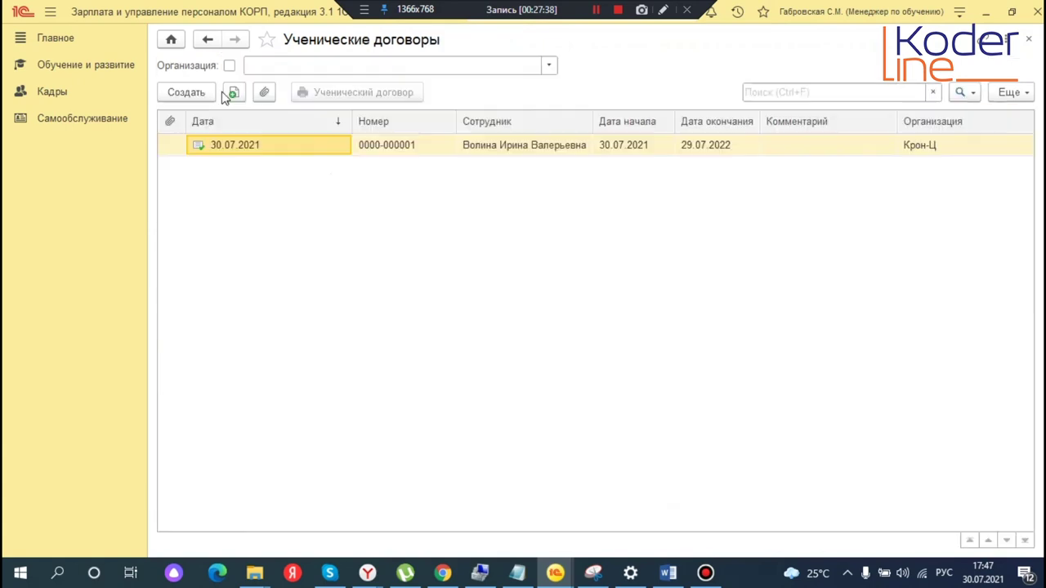
click(1028, 39)
Open the "Обязательства сотрудников по учебным договорам" report and generate it as of "Начало этого дня", without an employee filter
click(258, 258)
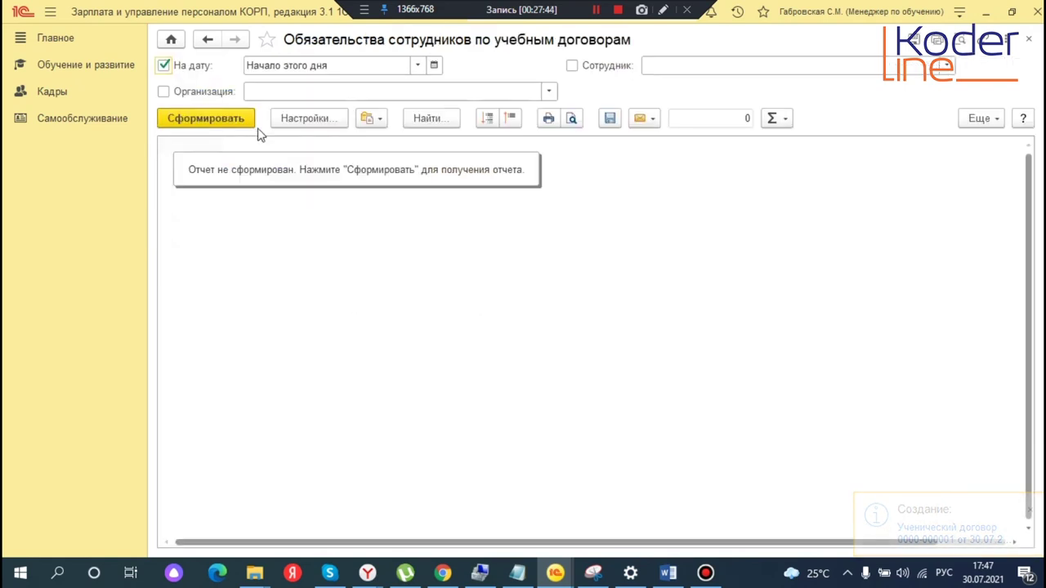
click(670, 69)
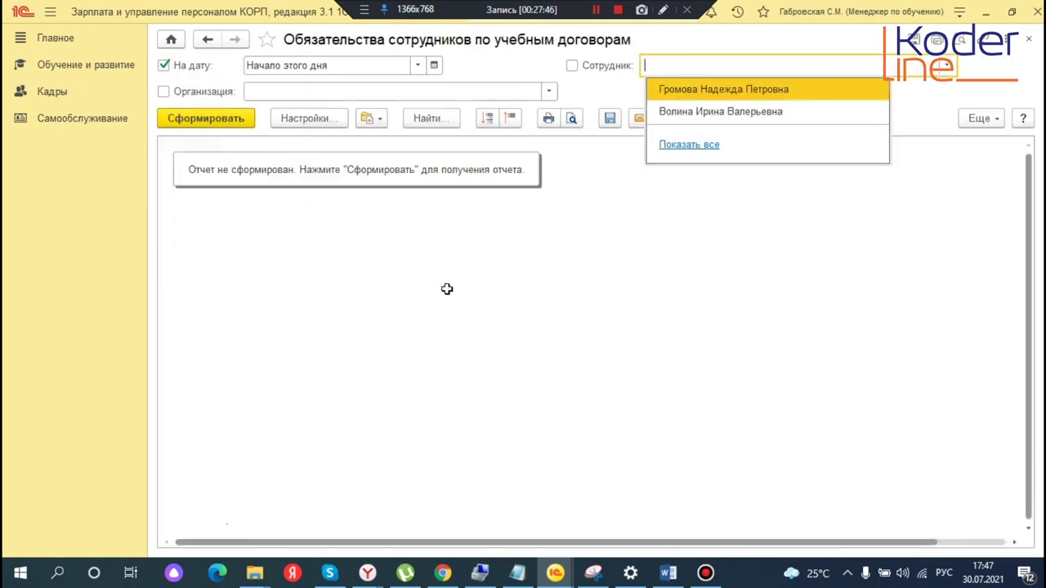
key(Escape)
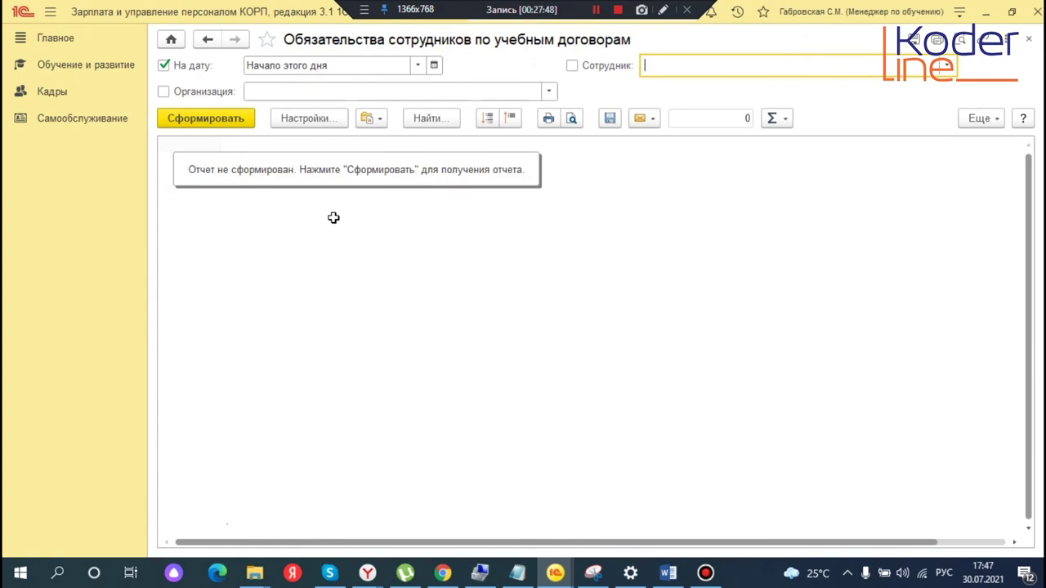
click(208, 119)
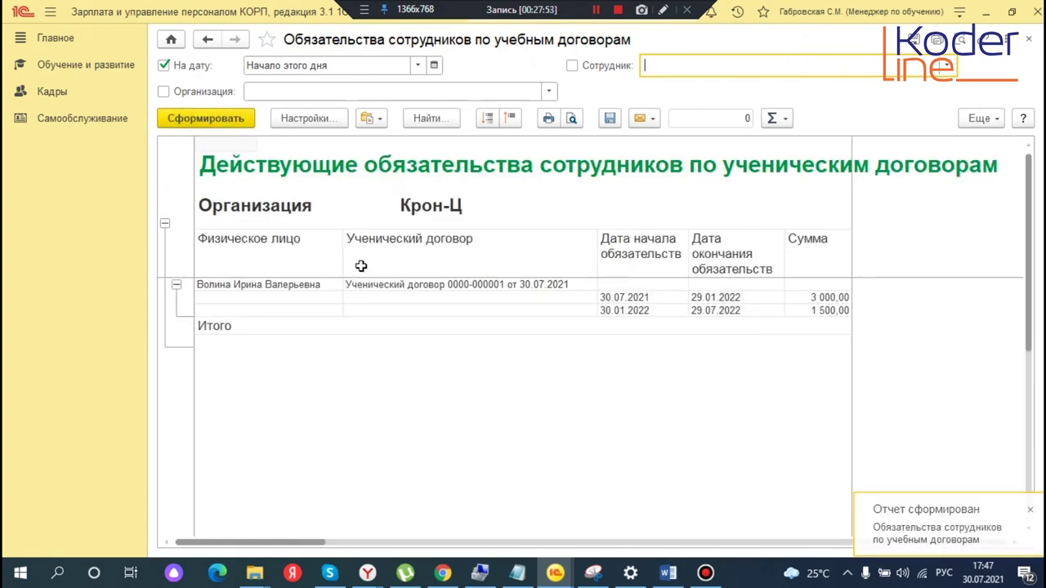
Examine the student contract's obligation start dates, end dates and amounts in the generated report, and close the report
click(451, 286)
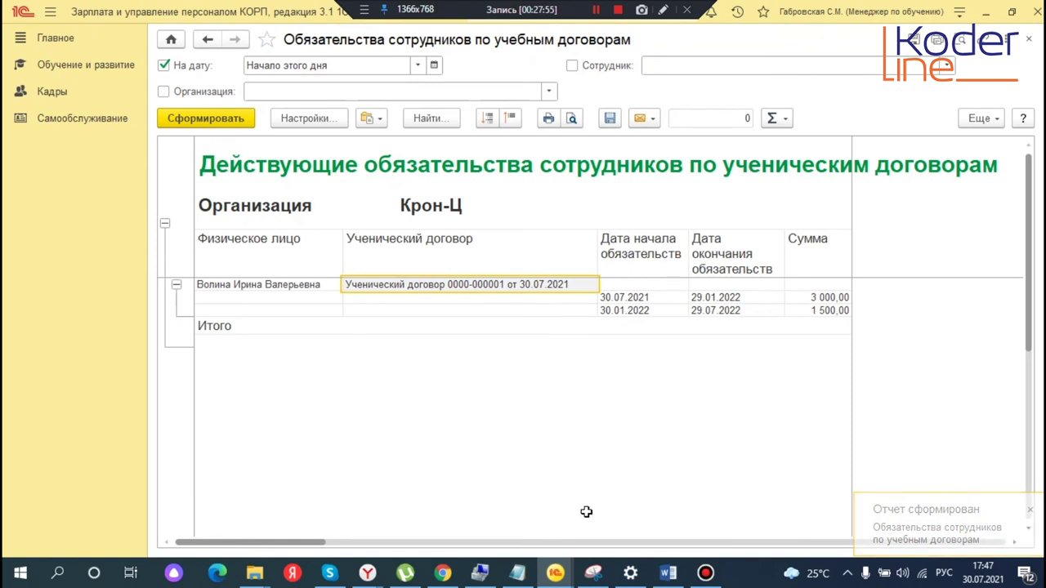
drag(294, 546, 378, 548)
click(646, 400)
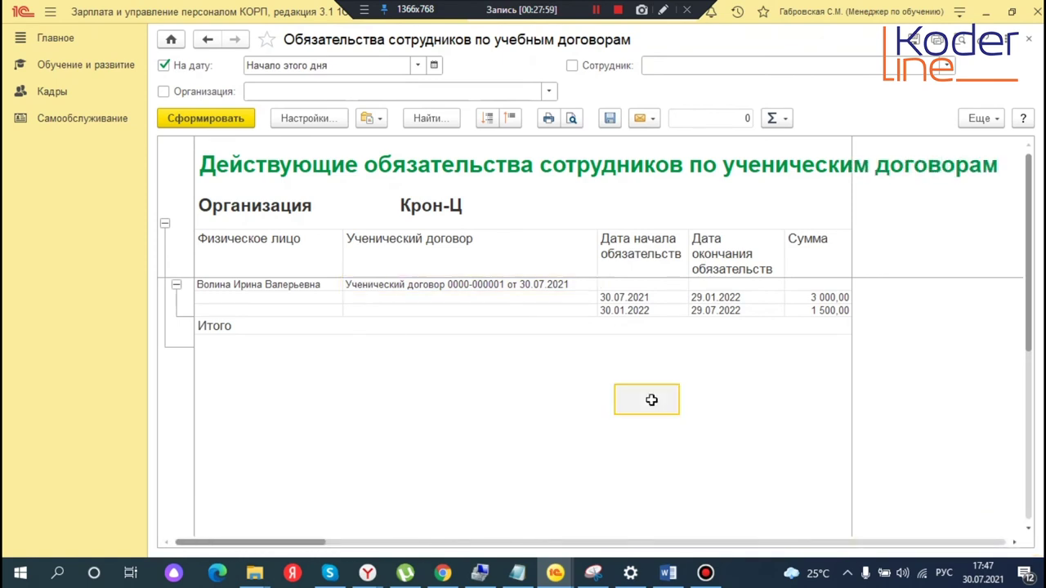
click(765, 372)
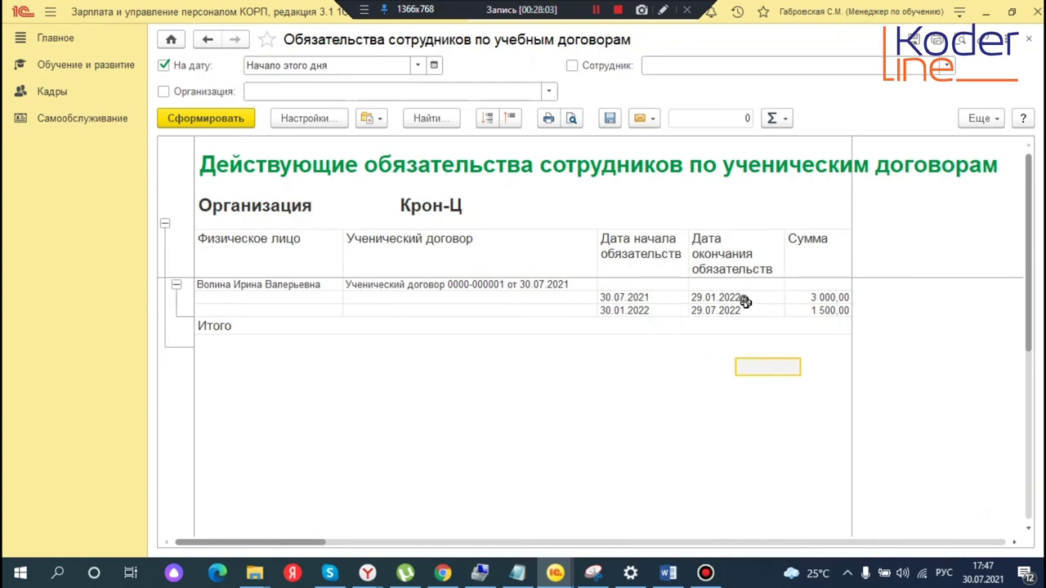
drag(640, 299, 817, 312)
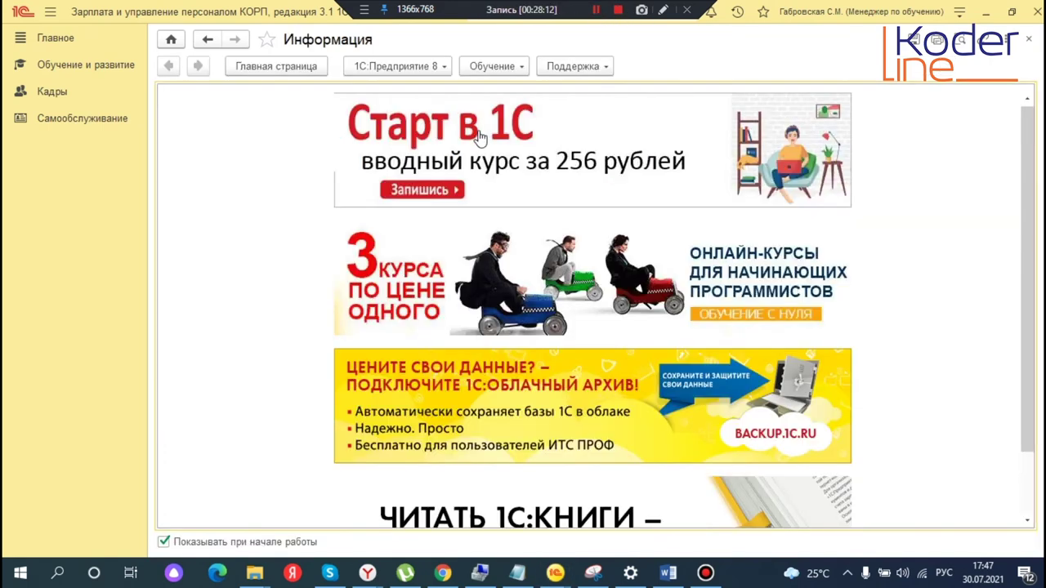
Switch to the webinar programme in Word, highlight item 7 "Оформление электронного обучения", and return to 1C
click(668, 573)
triple_click(345, 442)
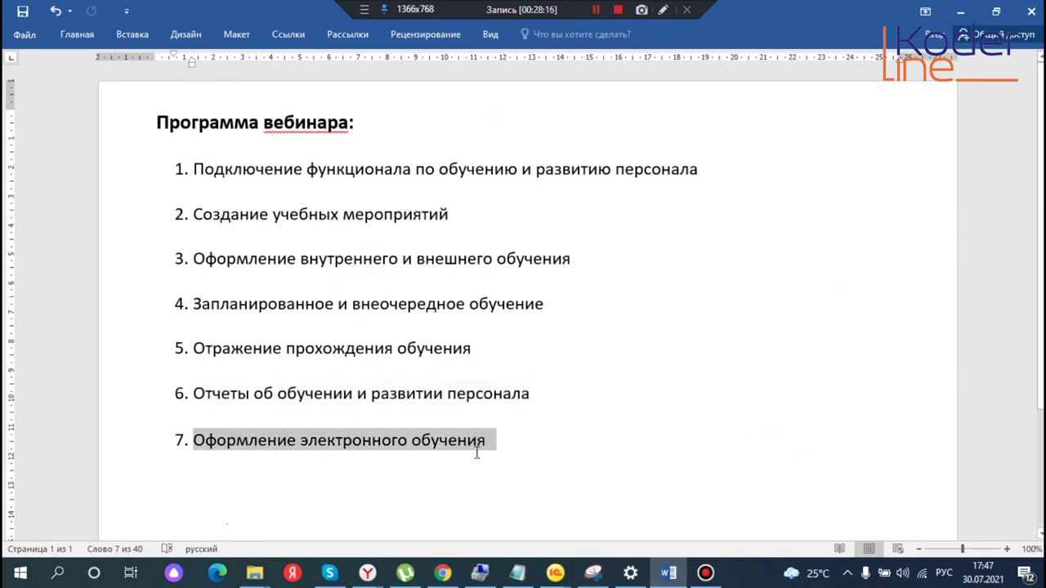
click(555, 573)
click(948, 513)
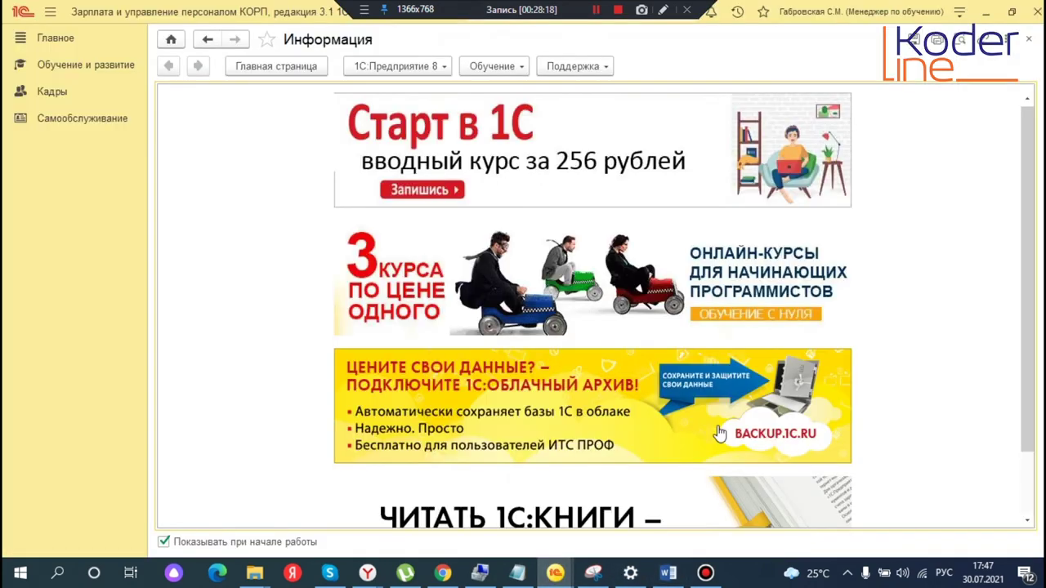
Open the list of electronic courses (Электронные курсы) and create a group named "Иностранные языки" in it
click(120, 71)
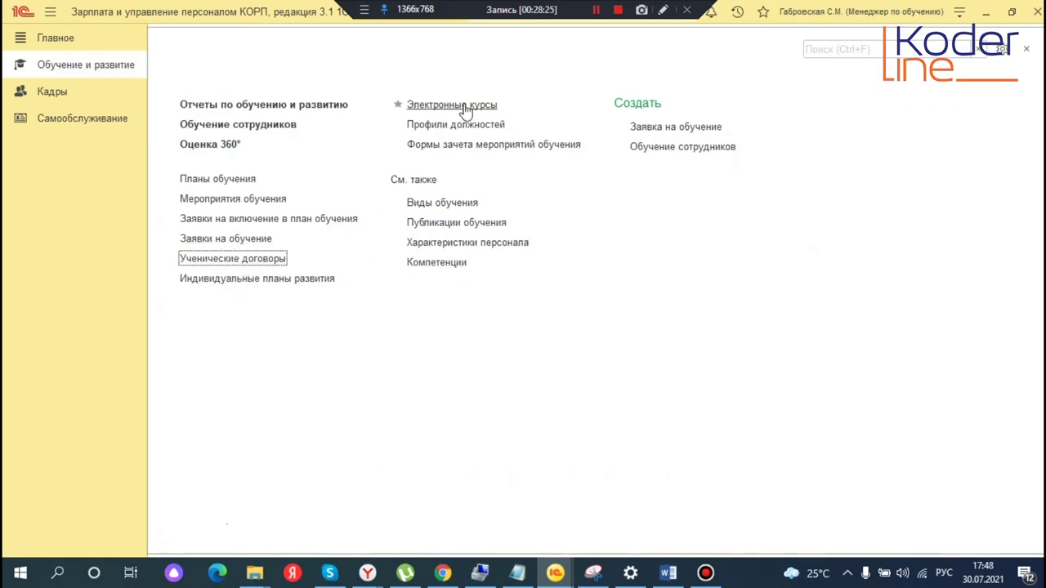
click(427, 107)
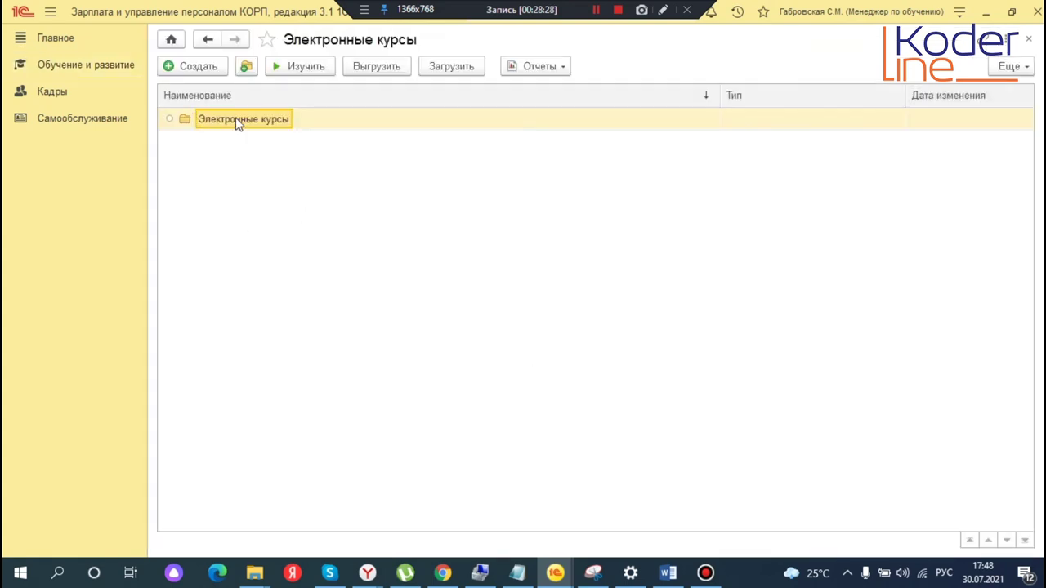
click(245, 69)
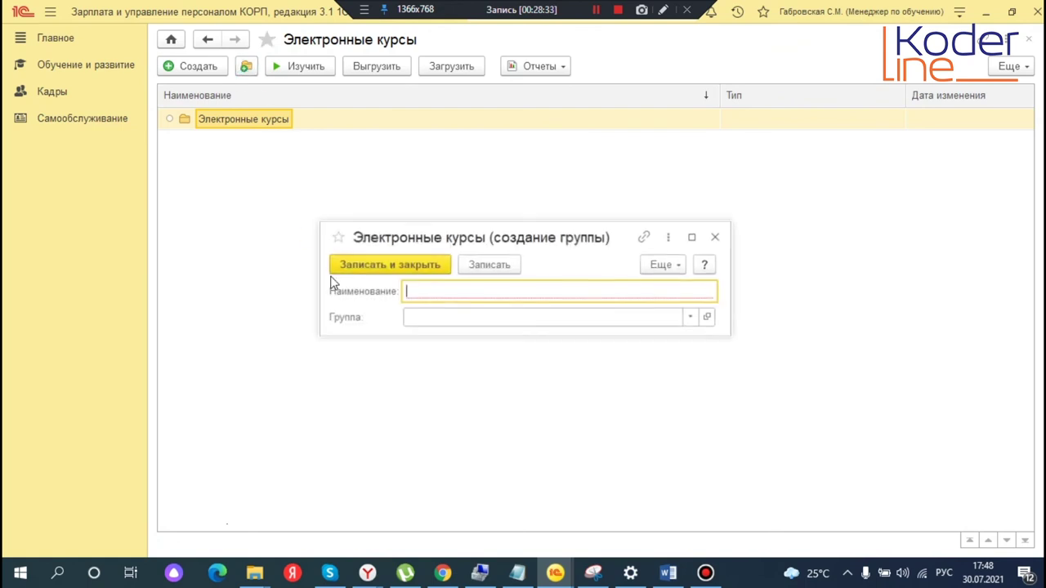
text(Иностранные языки)
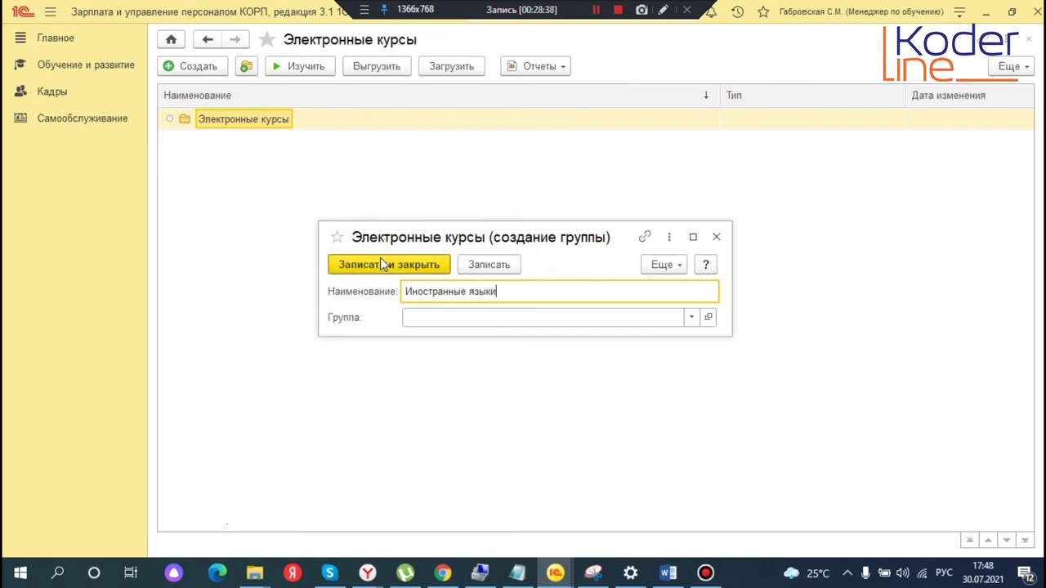
click(381, 264)
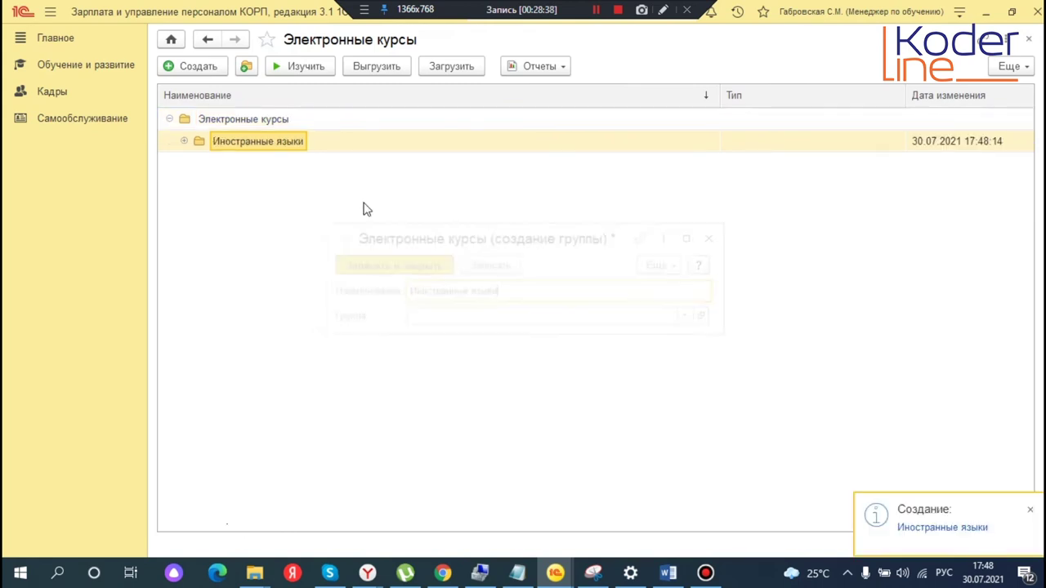
Create a new electronic course and name it "Базовые знания английского языка"
click(201, 70)
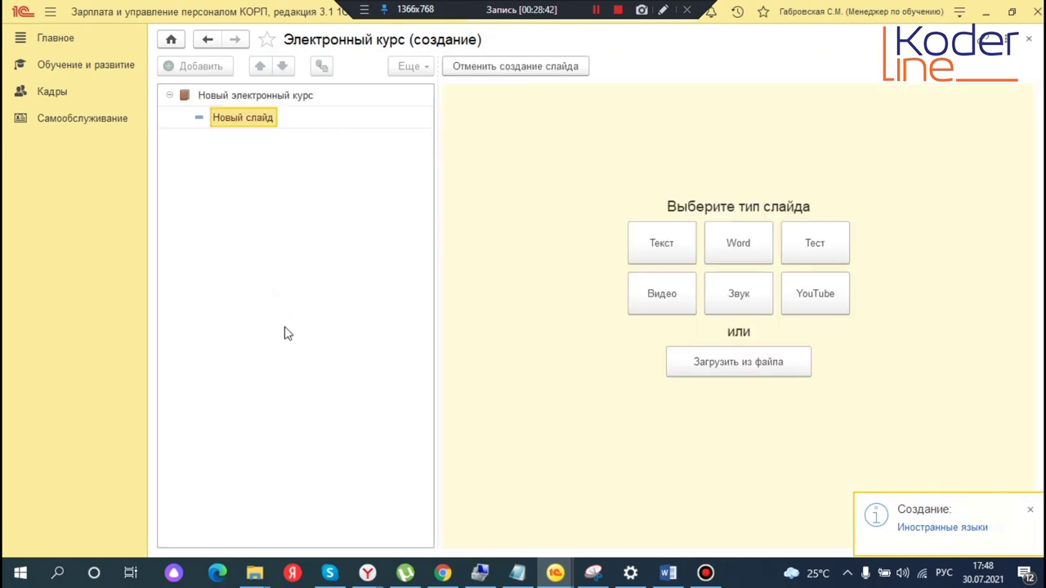
click(235, 96)
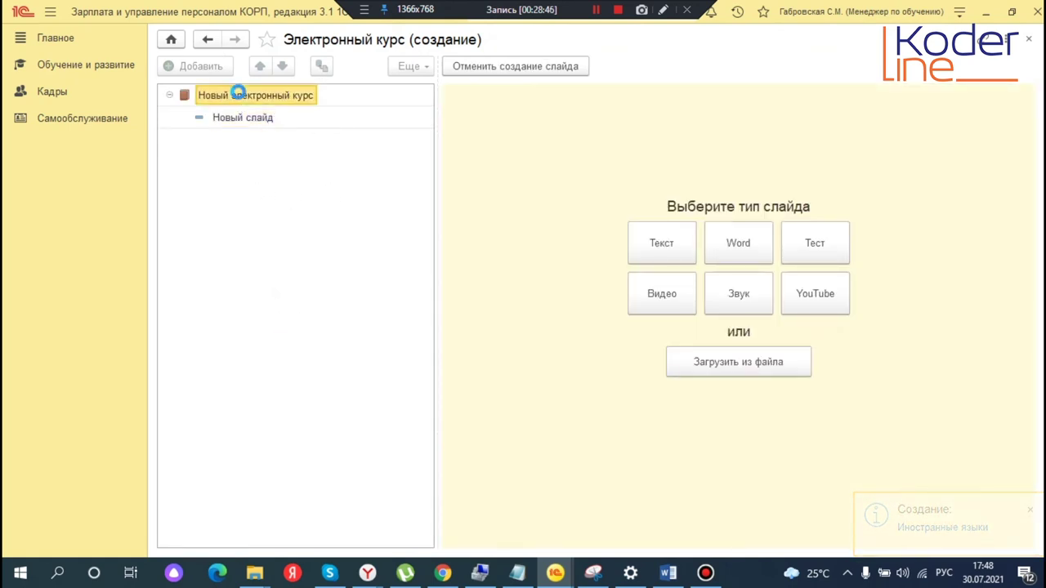
right_click(240, 94)
click(317, 204)
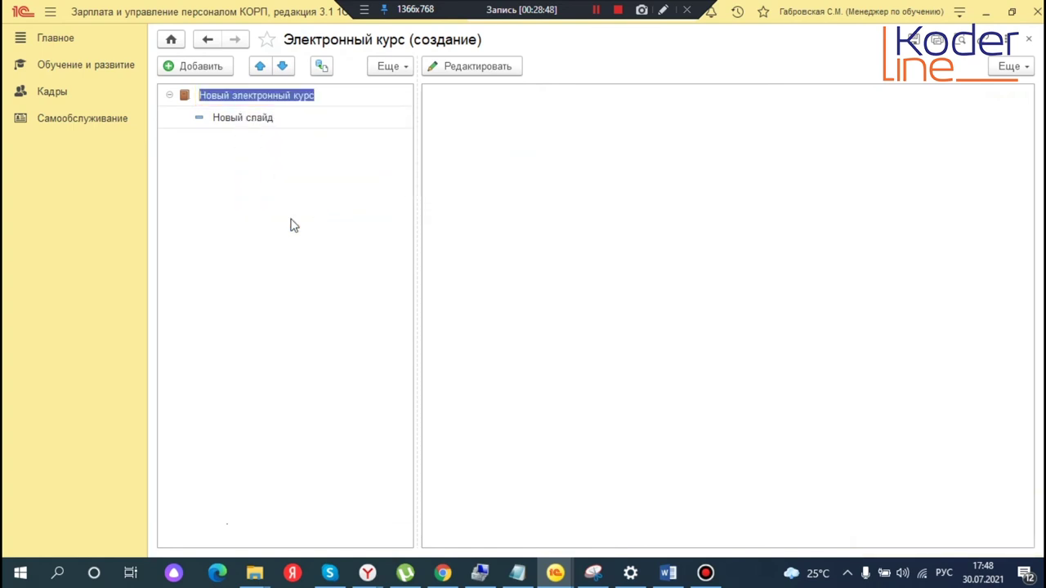
text(Ба)
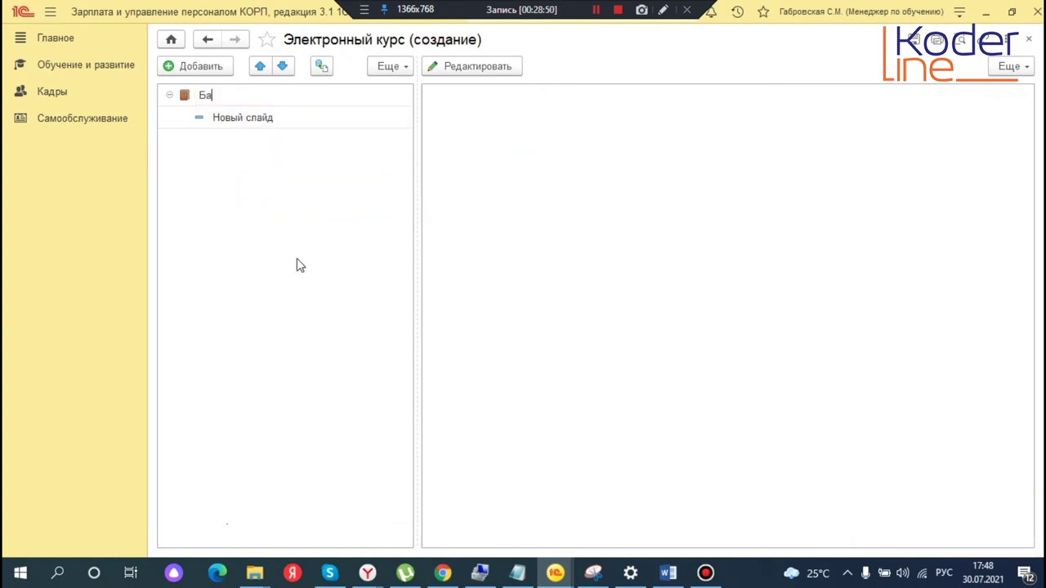
text(зовые знания английск)
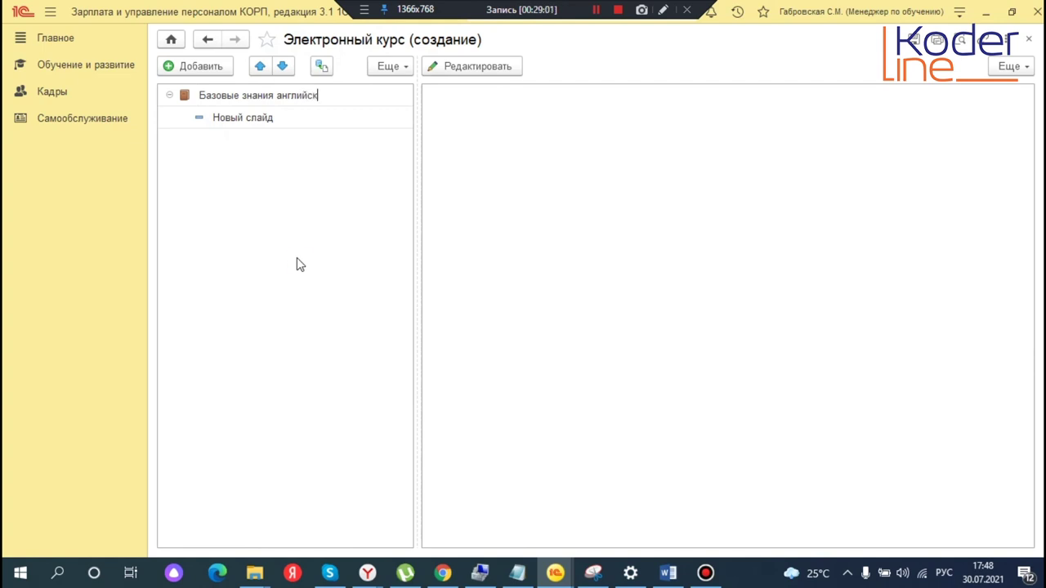
text(ого язы)
key(Return)
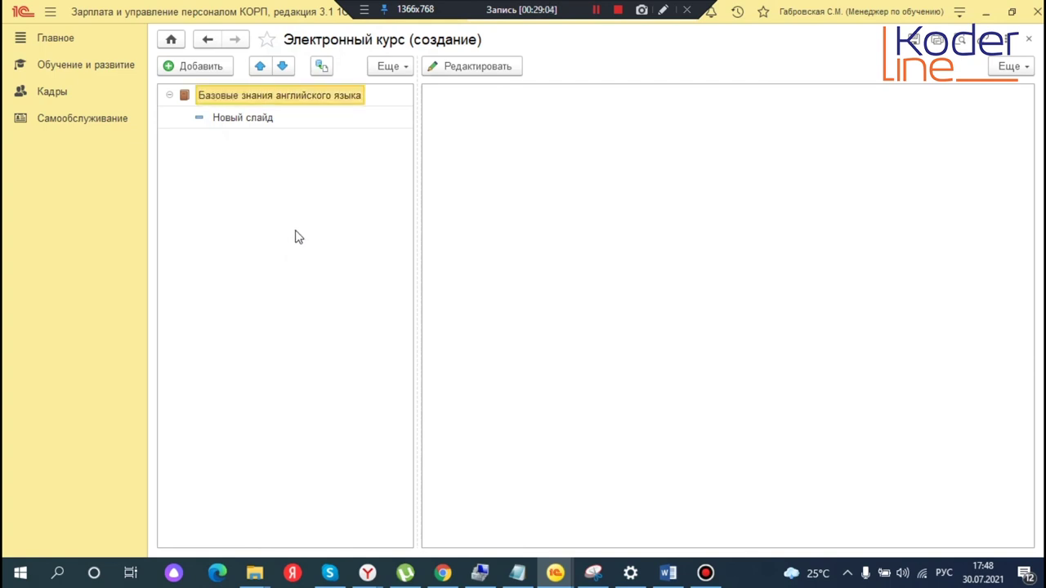
Make the course's new slide a text slide (Текст) containing the sample text "впкепкреик" and finish editing it
click(243, 121)
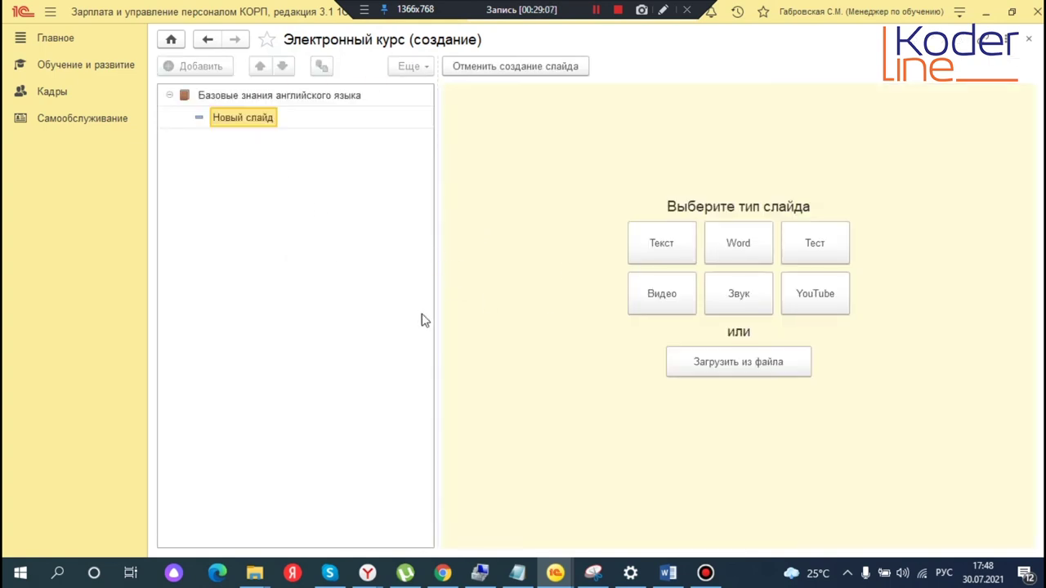
click(663, 243)
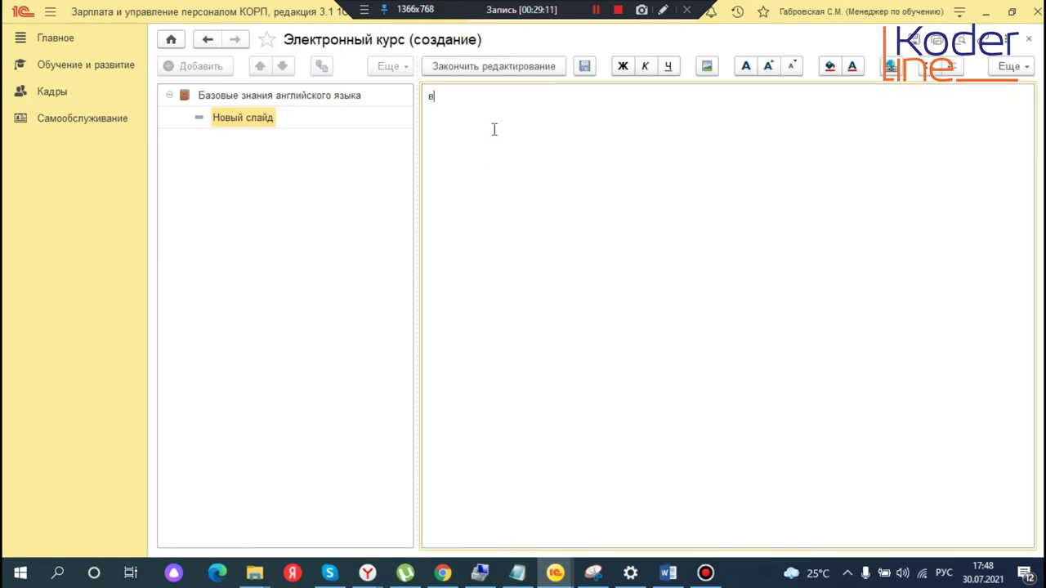
click(516, 68)
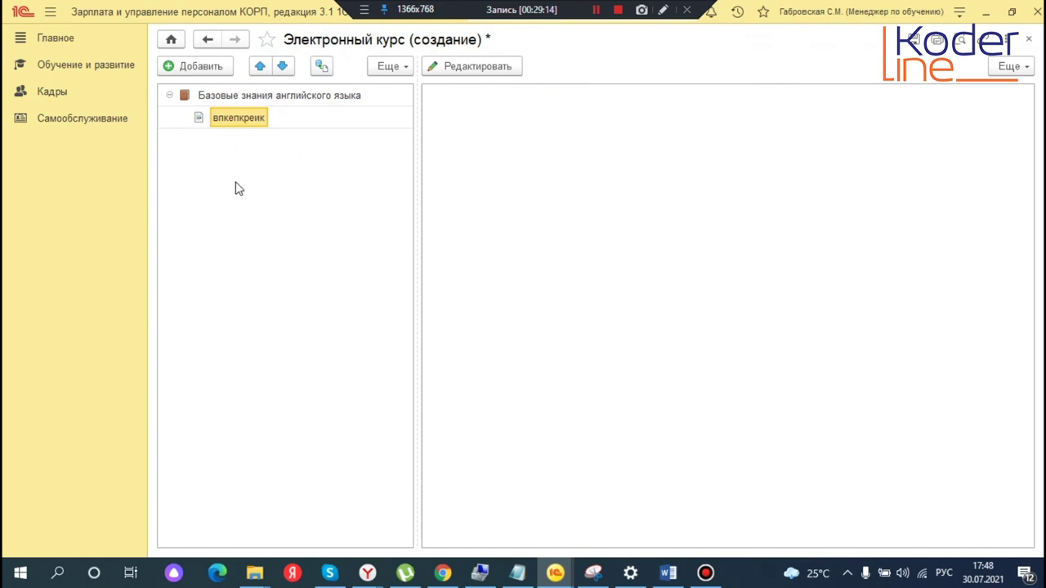
Rename the text slide "впкепкреик" of the course to "Введение"
click(243, 102)
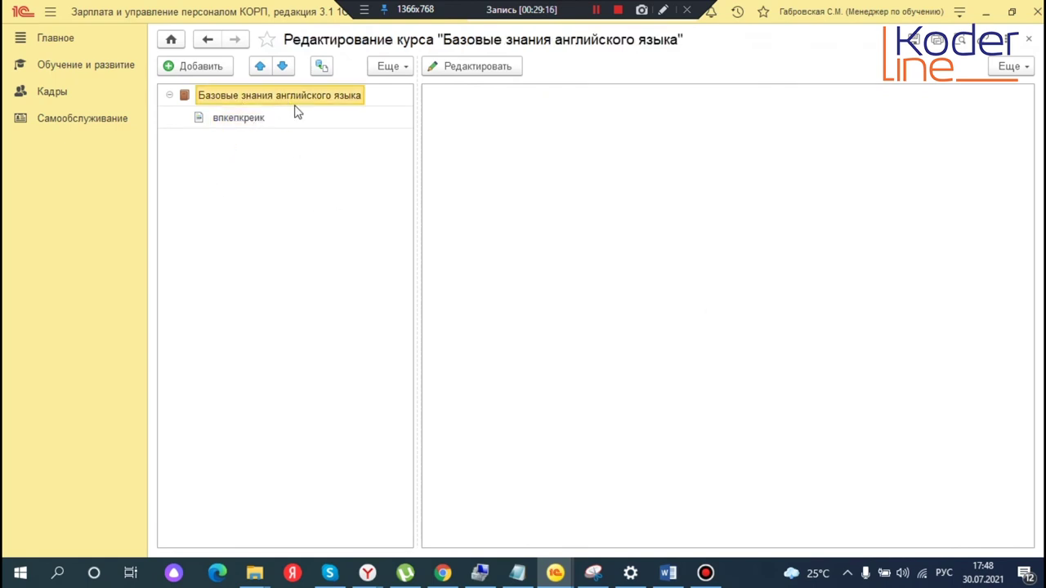
click(237, 119)
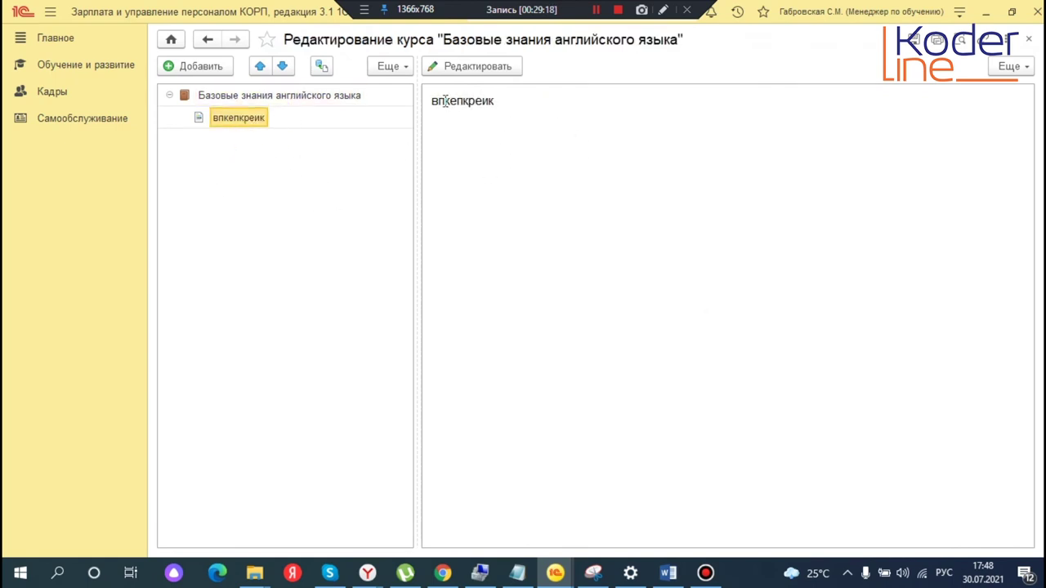
right_click(229, 121)
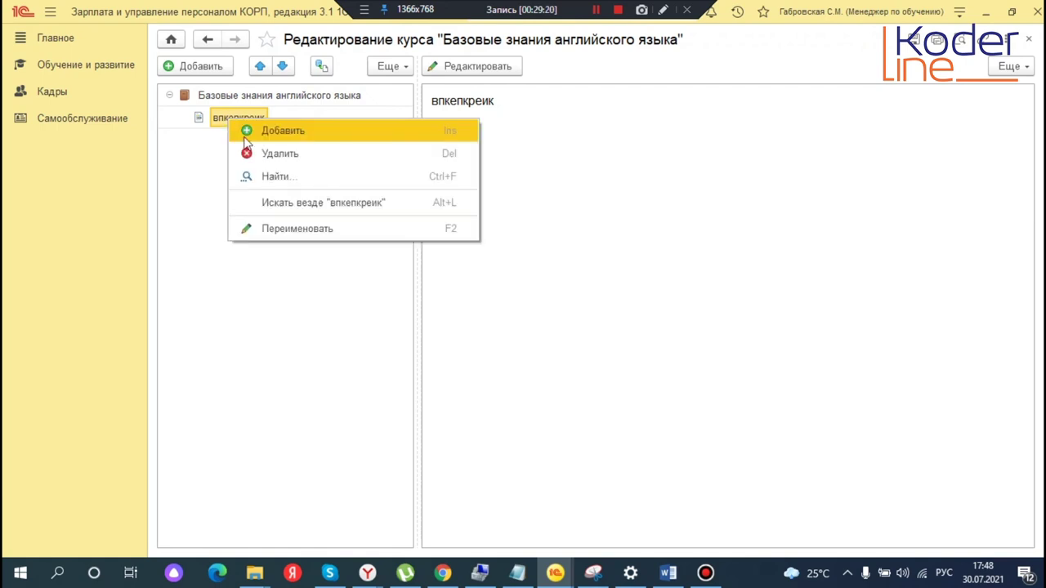
click(286, 236)
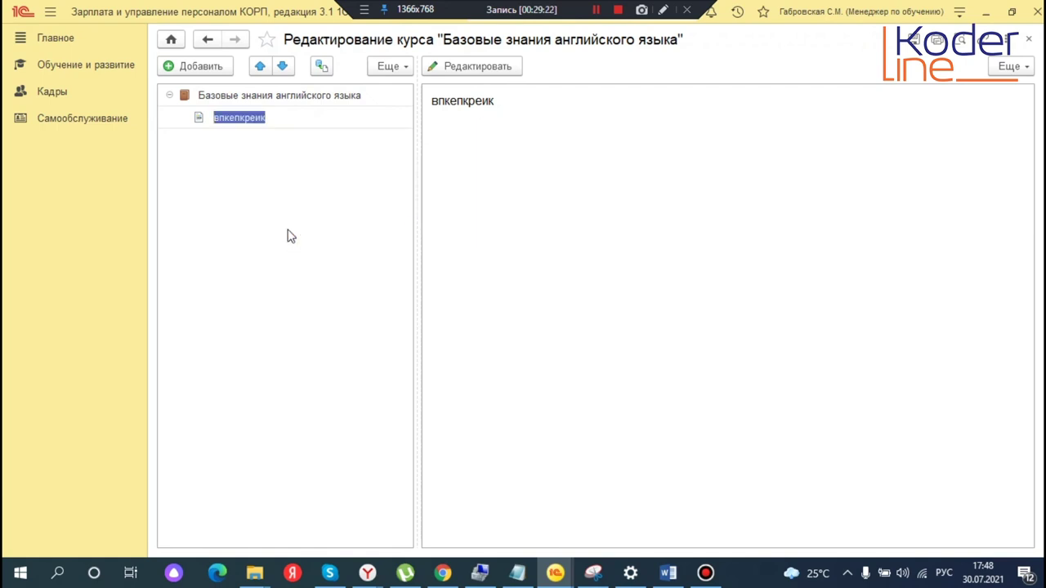
text(Введение)
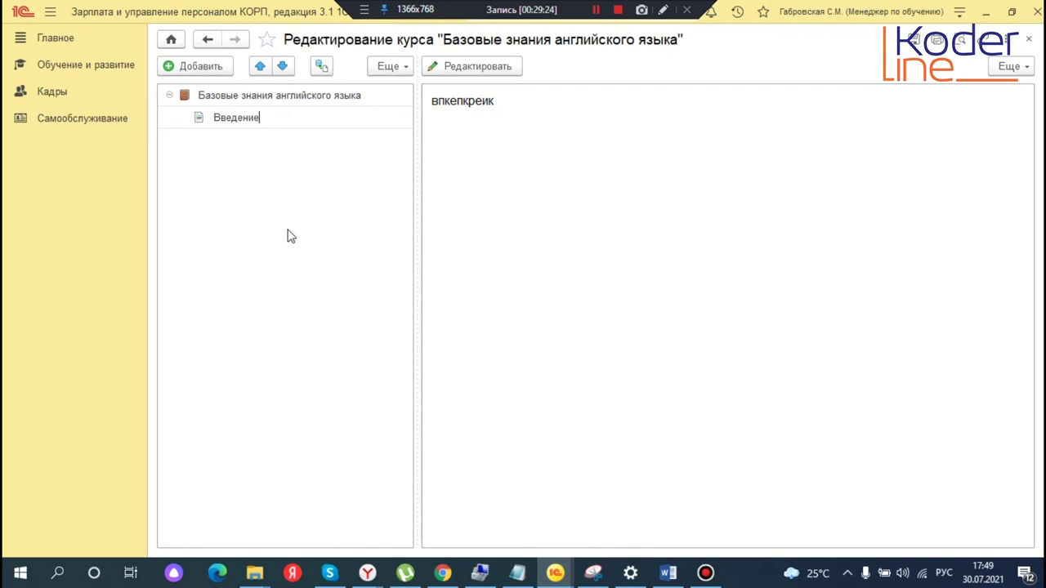
key(Return)
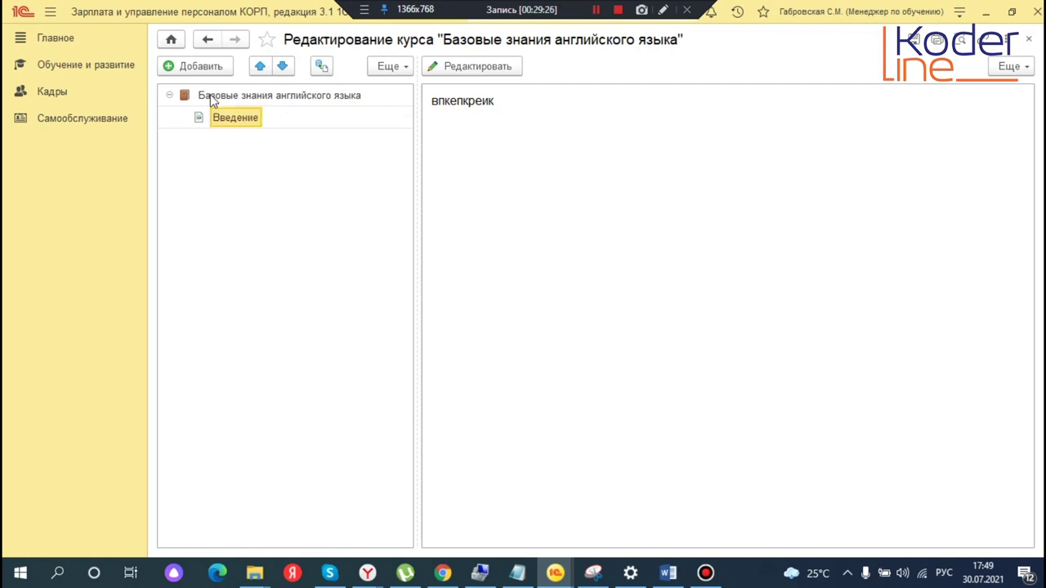
Add a YouTube slide to the course, then switch to Chrome and copy the address of the video «Отпуск с последующим увольнением в 1С:ЗУП»
click(194, 68)
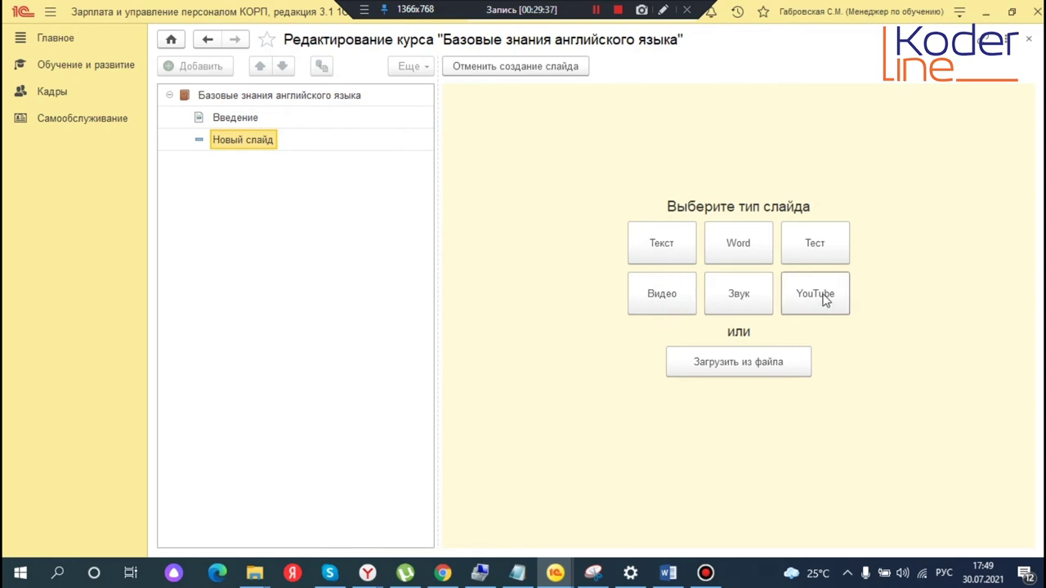
click(817, 296)
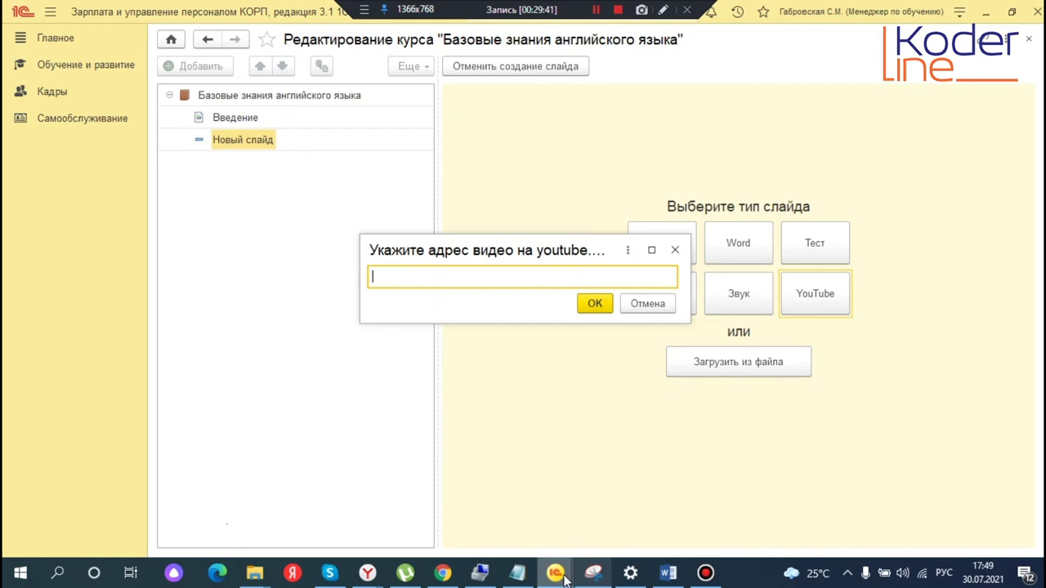
click(442, 574)
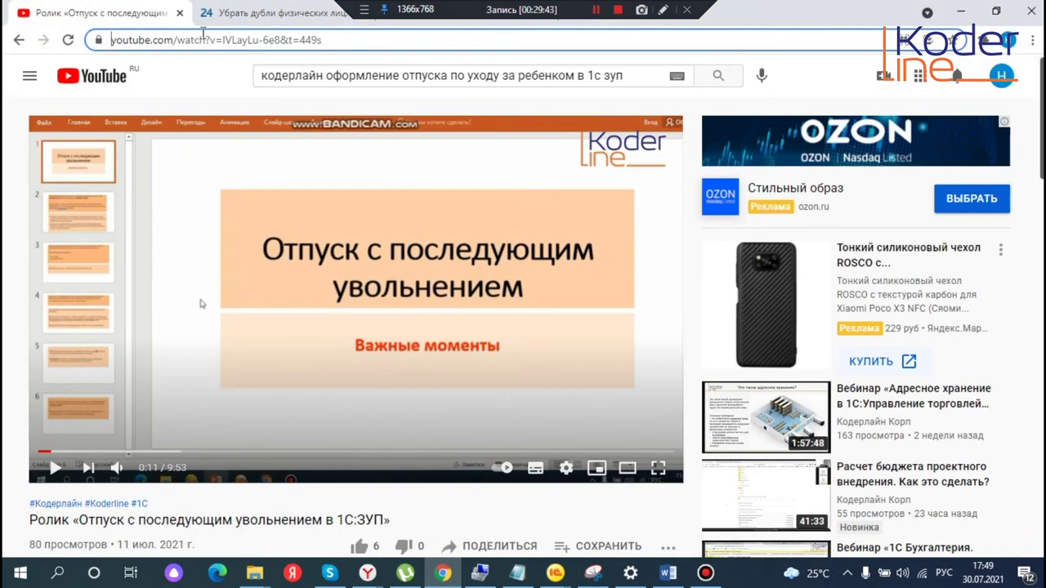
click(203, 36)
right_click(194, 38)
click(245, 122)
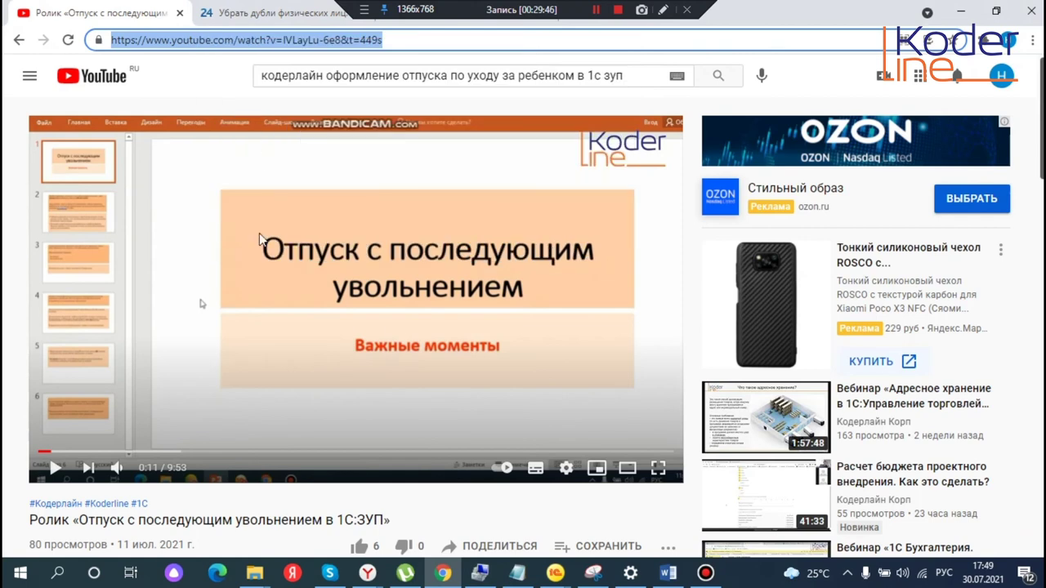
Return to 1C and paste the copied video address as the YouTube slide's source, confirming it
click(556, 572)
click(916, 525)
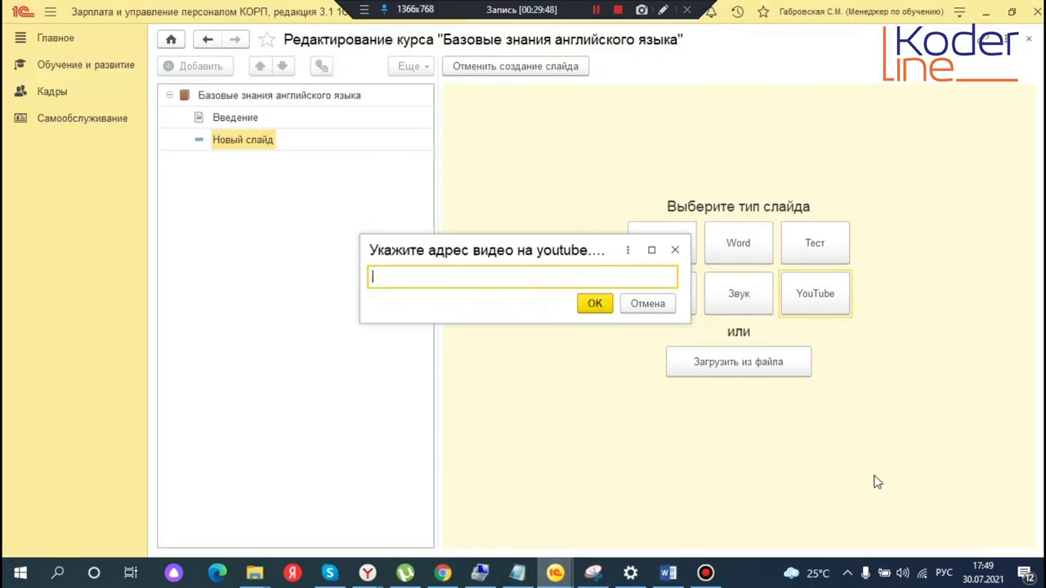
right_click(462, 275)
click(518, 360)
click(599, 307)
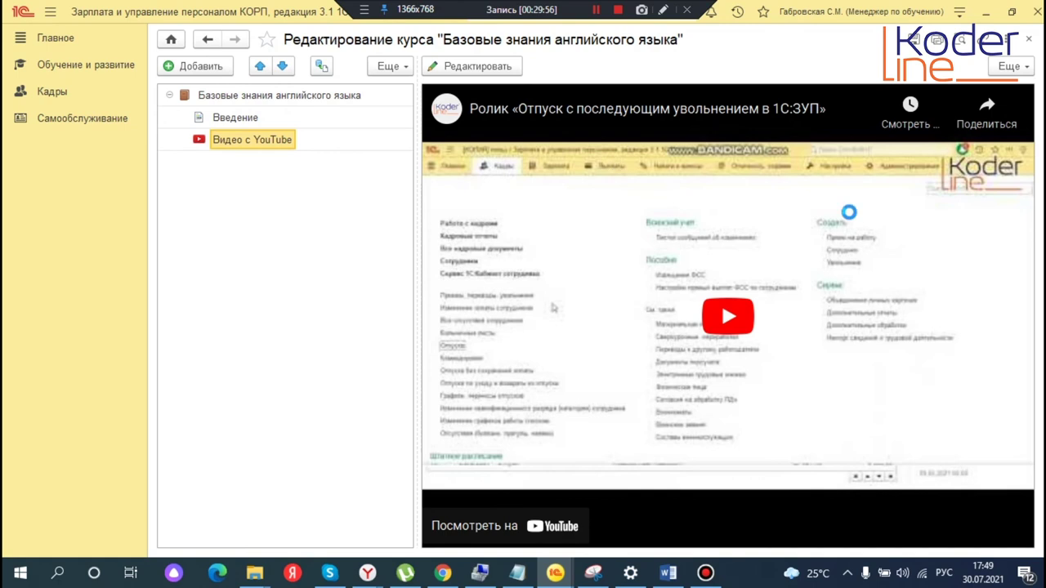
Add a slide loaded from the desktop Word file "ОШИБКИ ВЫГРУЗКИ РЕЕСТРОВ ПРЯМЫХ ВЫПЛАТ ФСС ДЛЯ ЭЛН" and look through its content
click(205, 66)
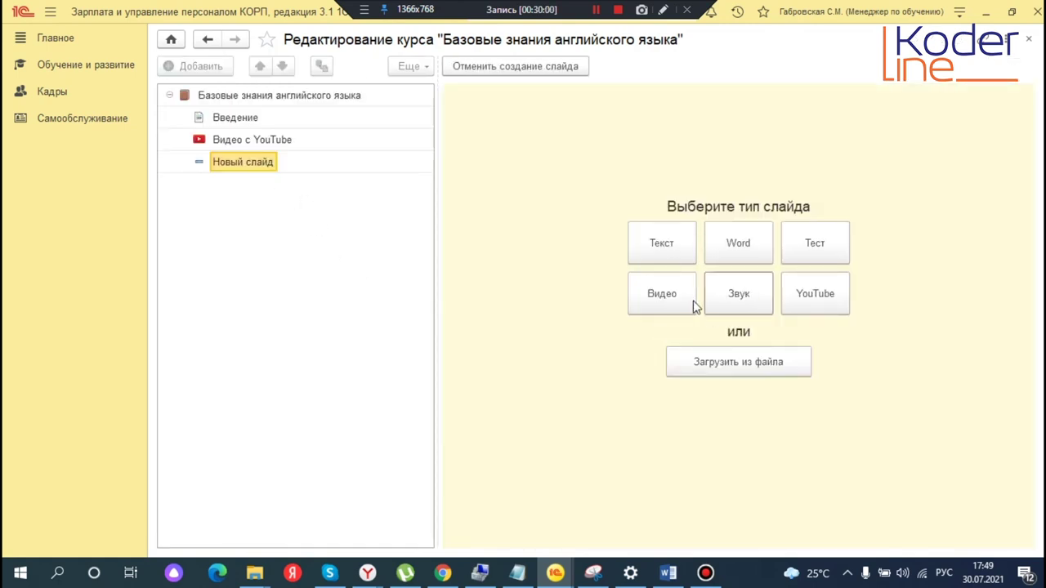
click(751, 371)
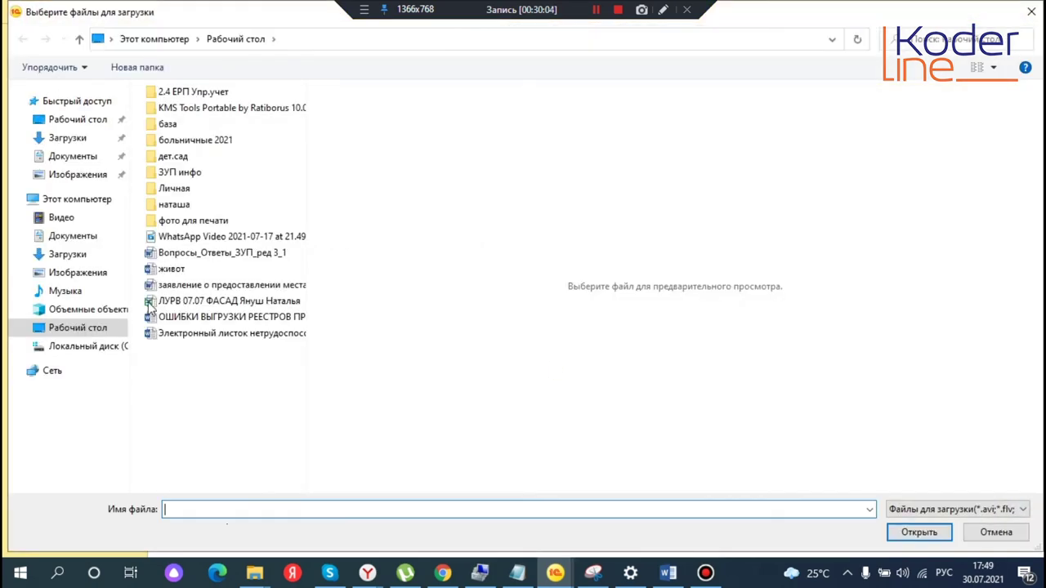
double_click(212, 316)
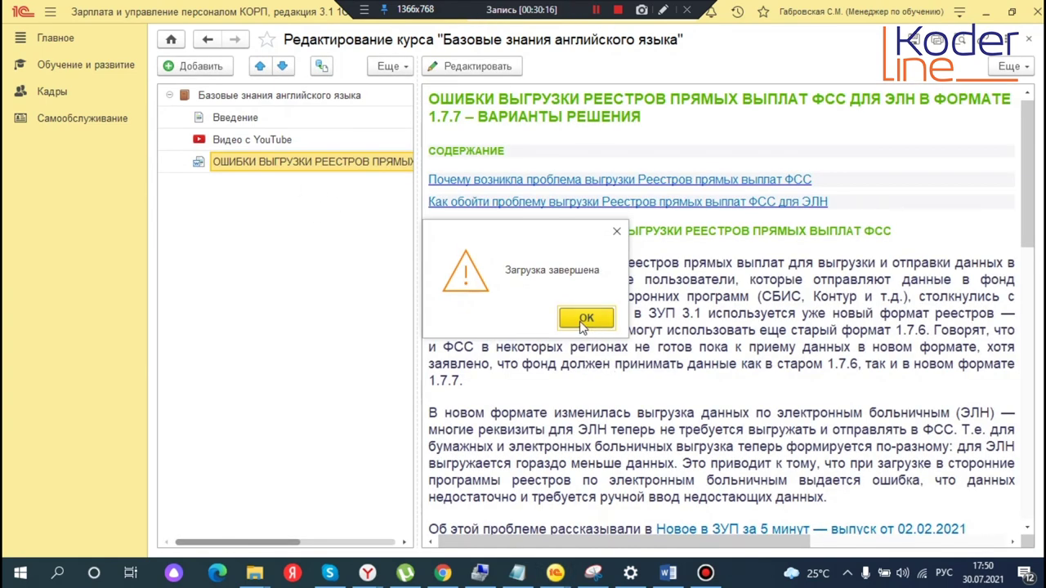
click(587, 318)
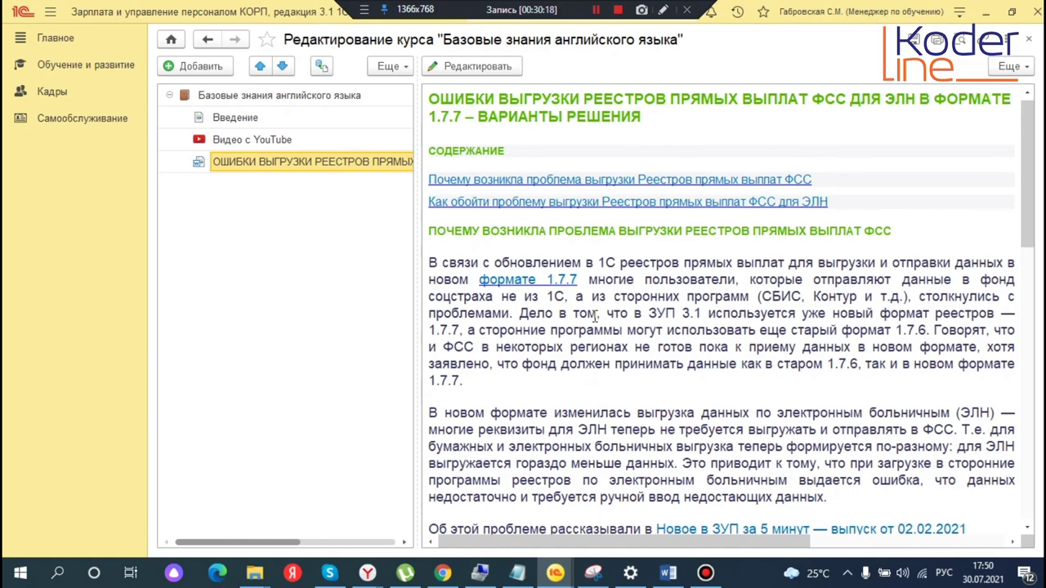
scroll(715, 319, down, 10)
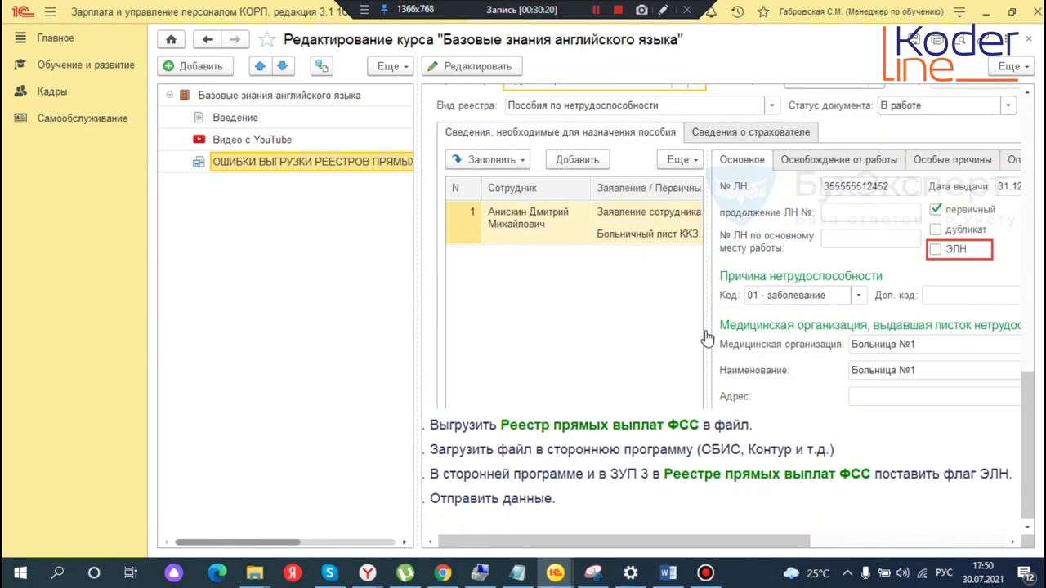
scroll(703, 336, up, 8)
scroll(705, 340, down, 10)
scroll(706, 343, up, 12)
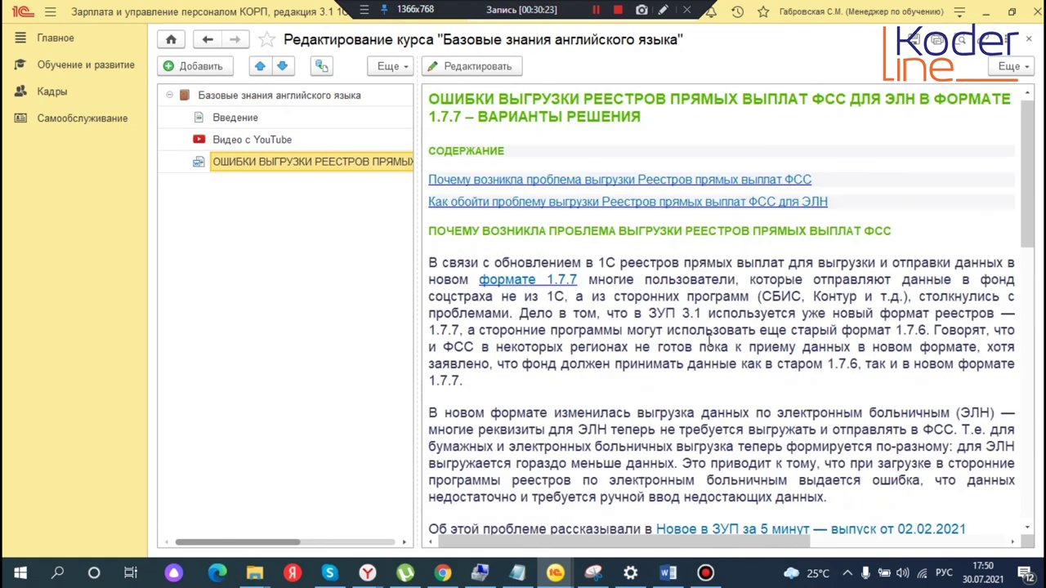
Rename the YouTube video slide to "Основная часть"
click(240, 141)
right_click(242, 143)
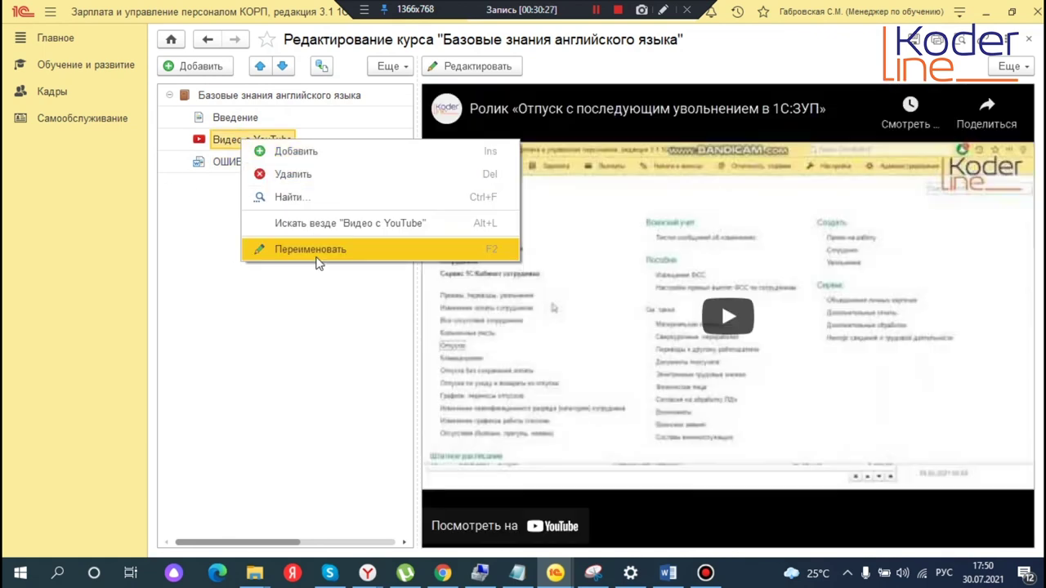
click(321, 258)
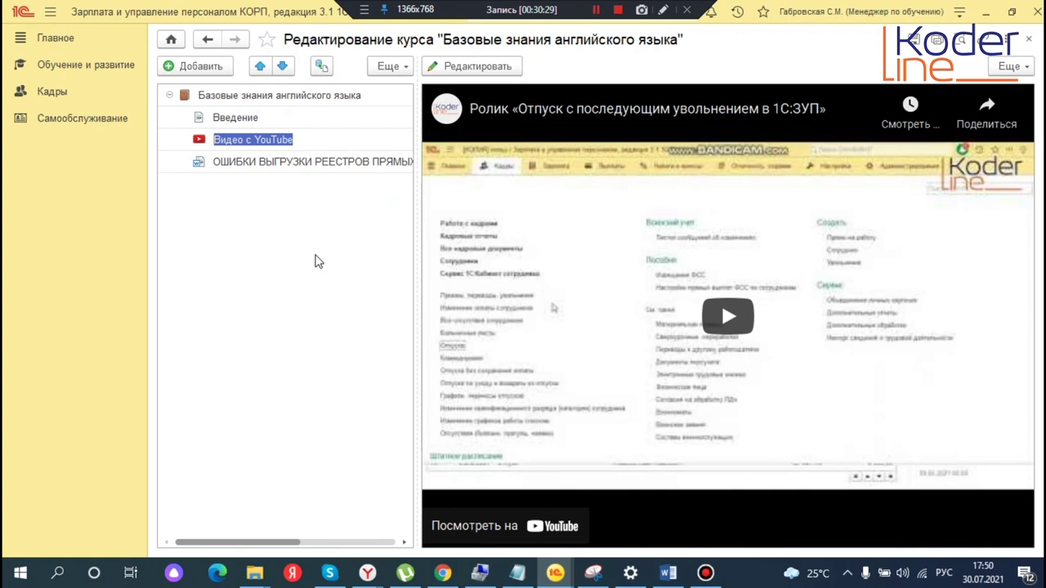
text(Основная часть)
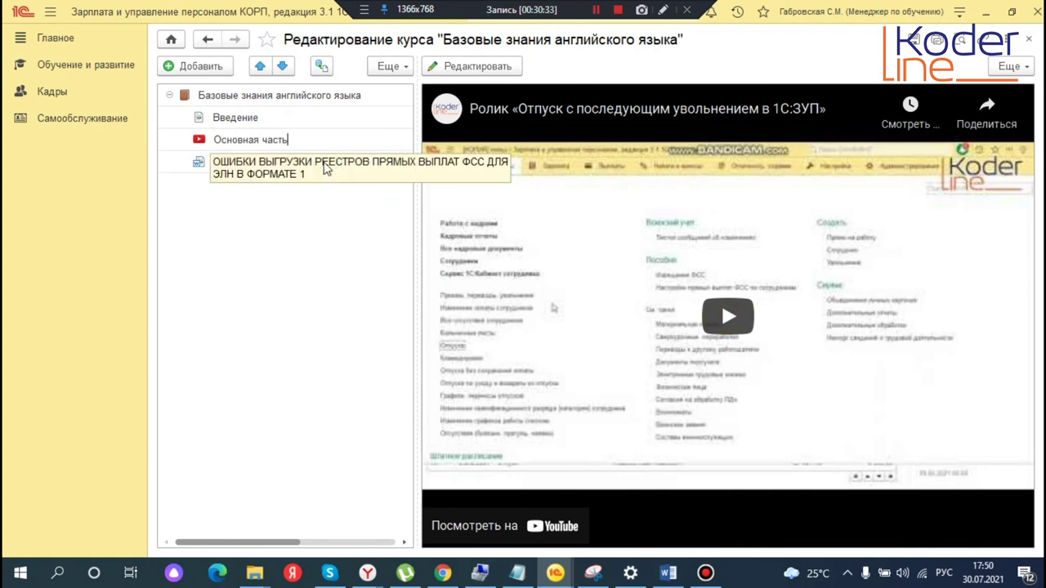
Rename the slide loaded from the Word file to "Теория"
click(322, 162)
right_click(275, 164)
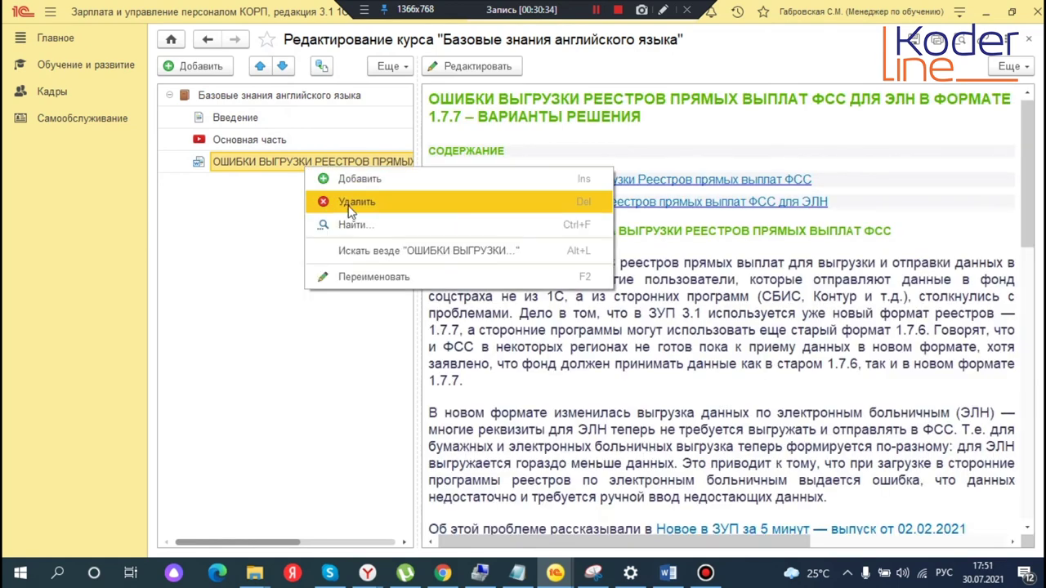
click(367, 274)
text(Теория)
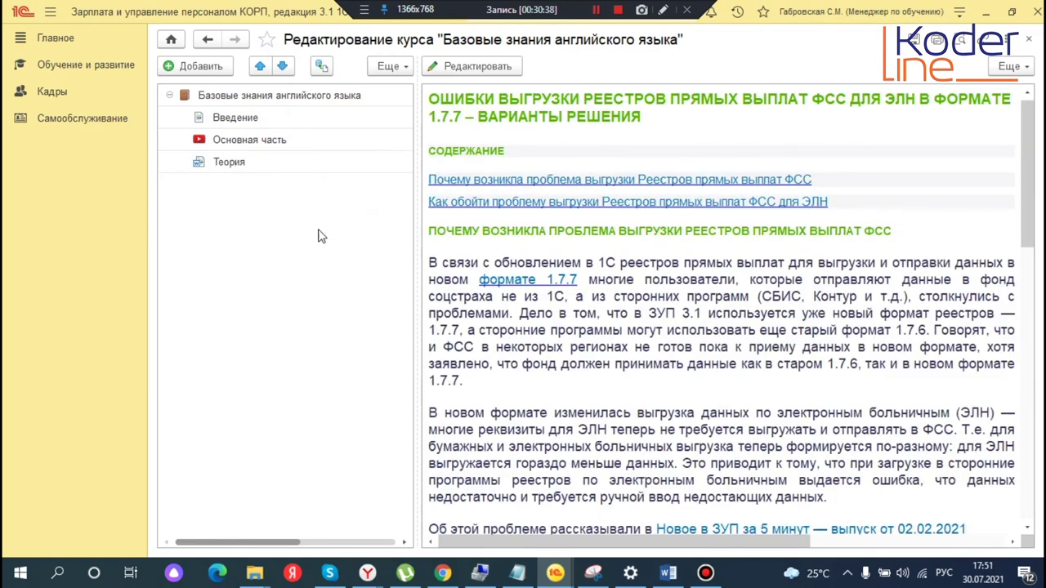
key(Return)
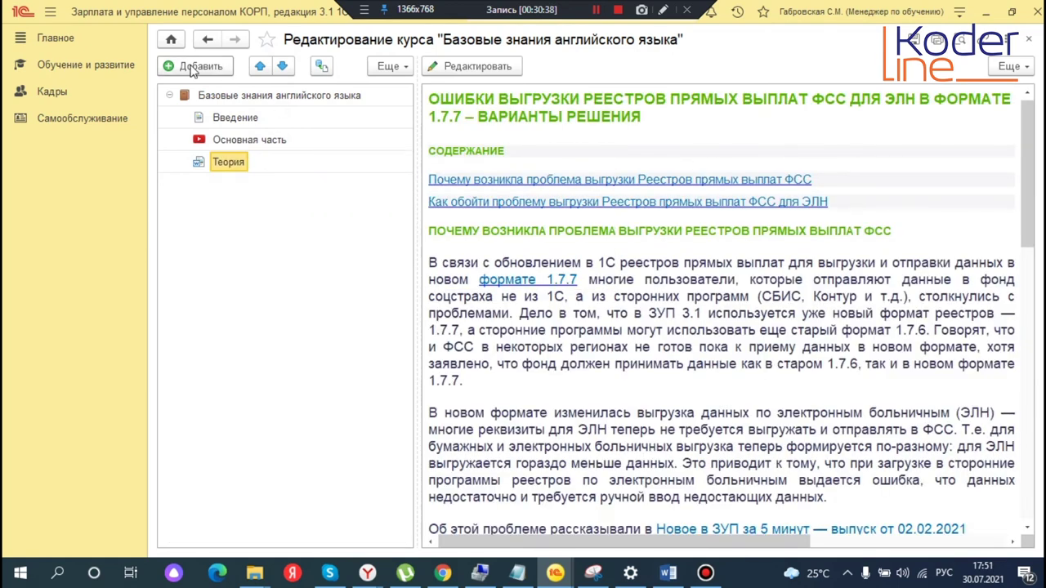
Add a test slide (Тест) with a question "???" offering answer options 1, 2 and 3, and mark option 1 as correct
click(200, 66)
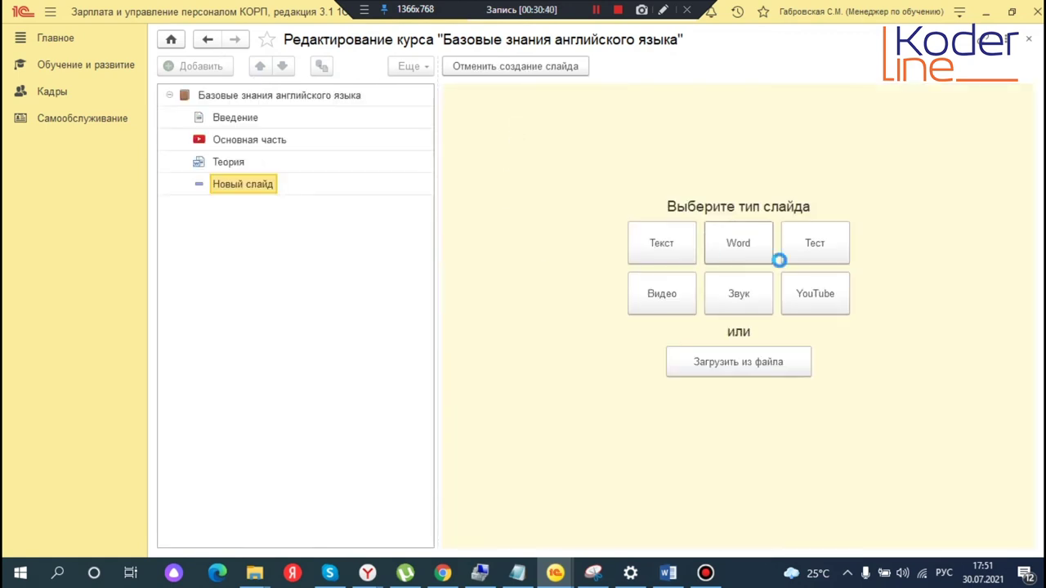
click(816, 242)
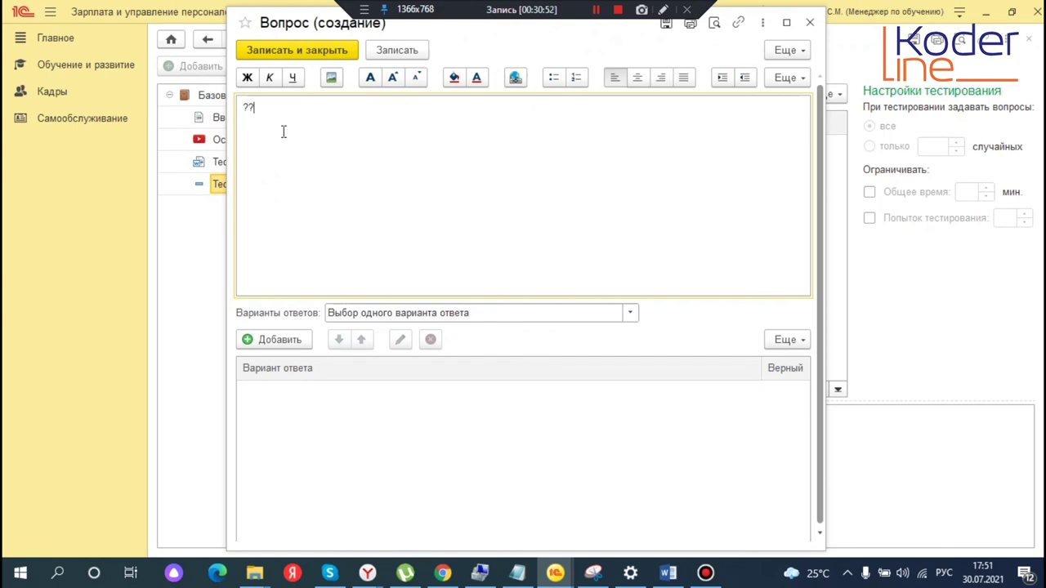
click(283, 340)
text(1)
key(Return)
click(284, 341)
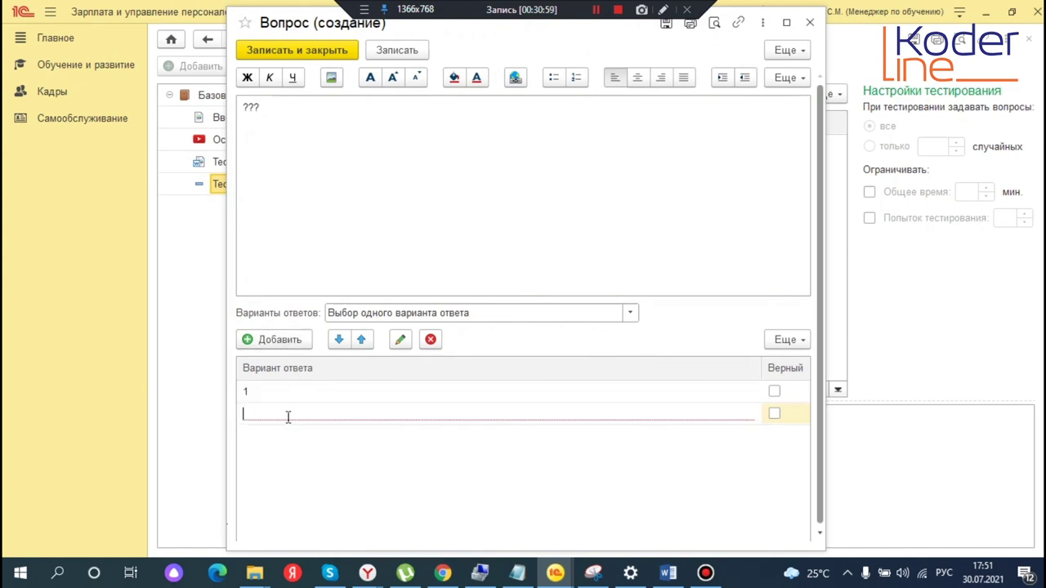
text(2)
key(Return)
click(281, 340)
text(3)
key(Return)
click(774, 391)
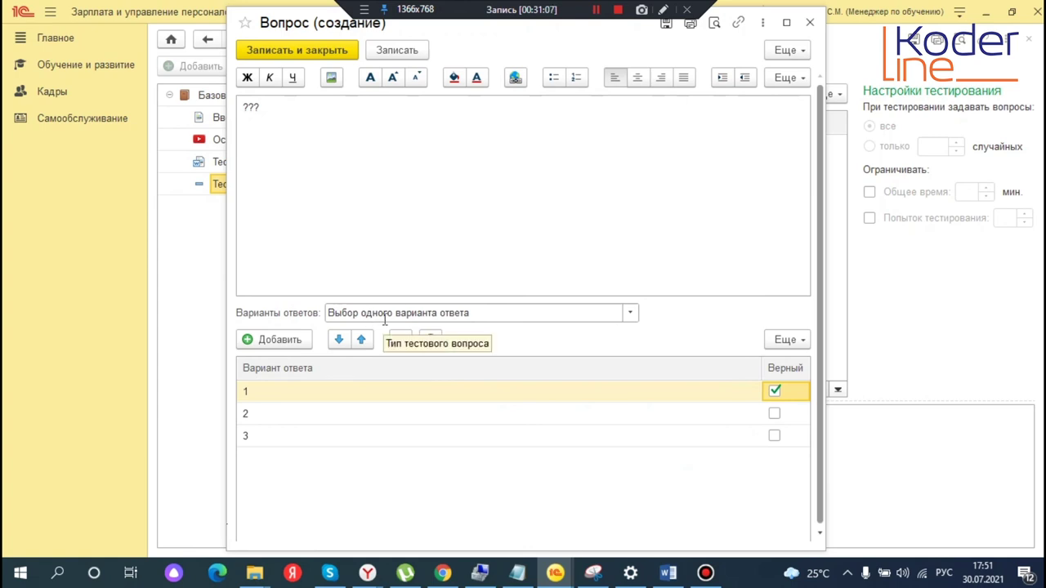
Review the available answer types, keep "Выбор одного варианта ответа", and save and close the question
click(630, 312)
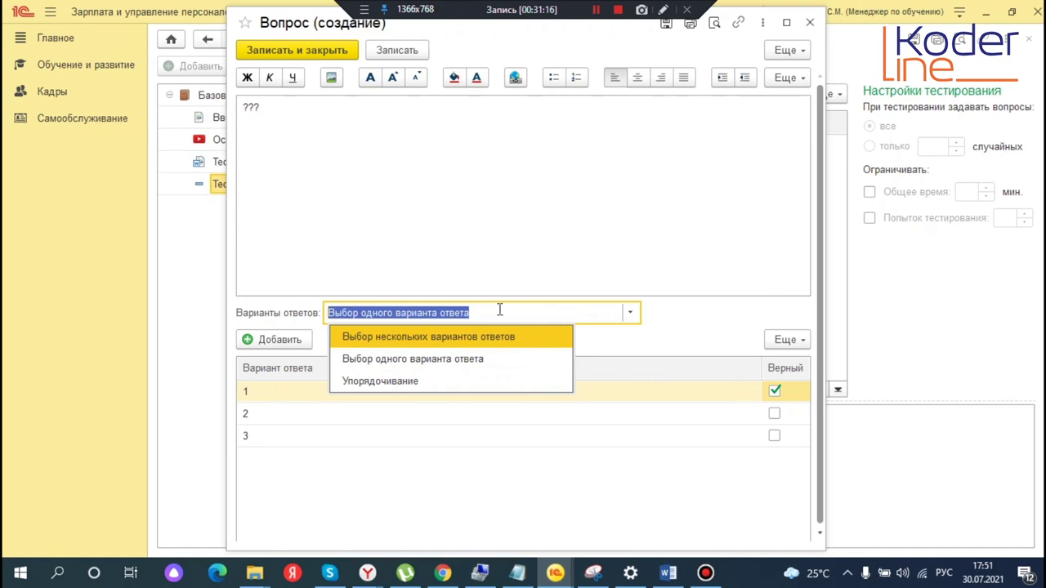
click(569, 312)
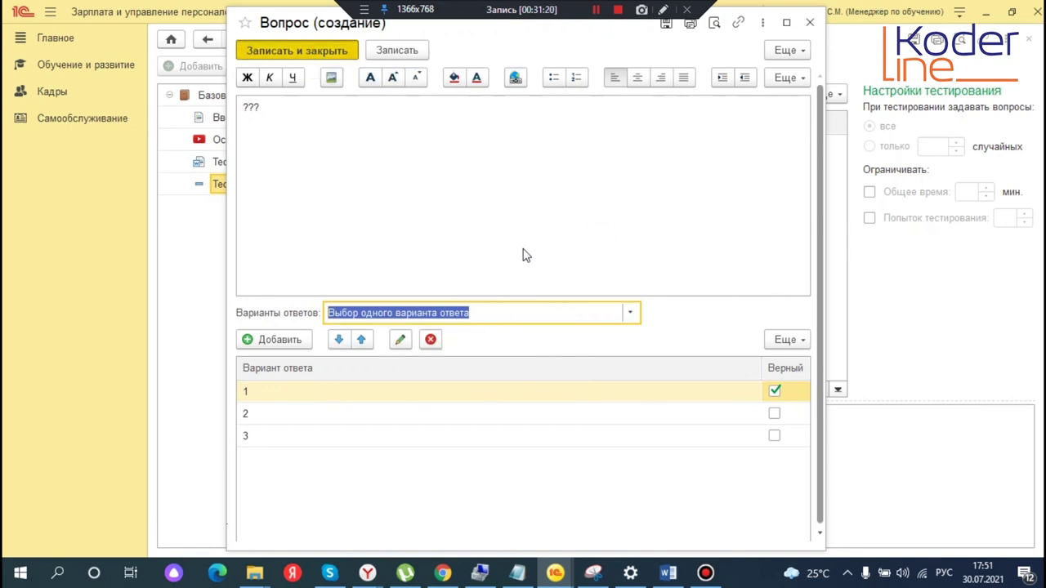
key(ctrl+Return)
Create a second test question "?????" with the answer options а, б, с and д
click(488, 100)
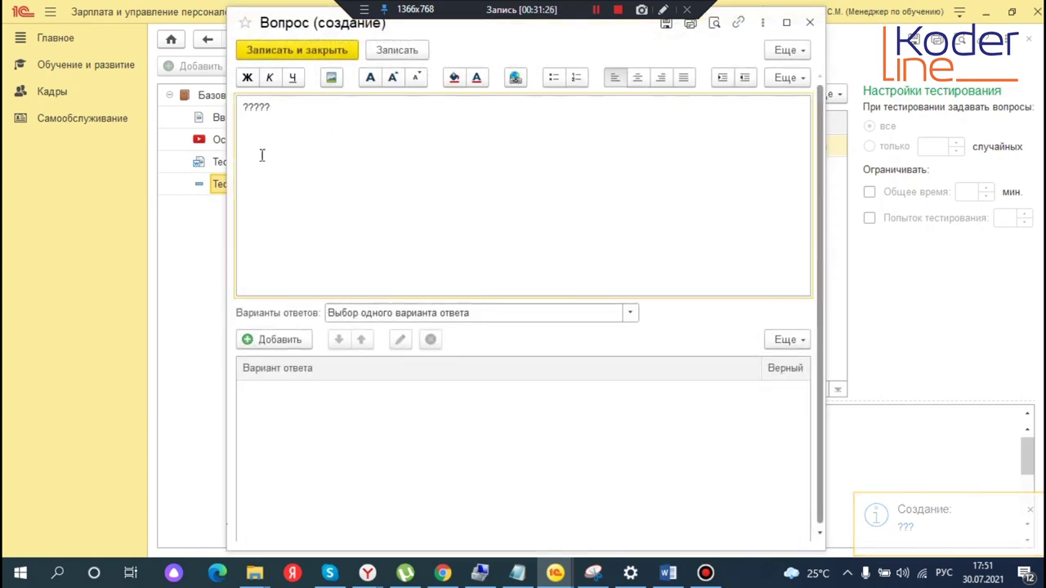
click(286, 341)
text(ф)
key(BackSpace)
text(а)
click(294, 343)
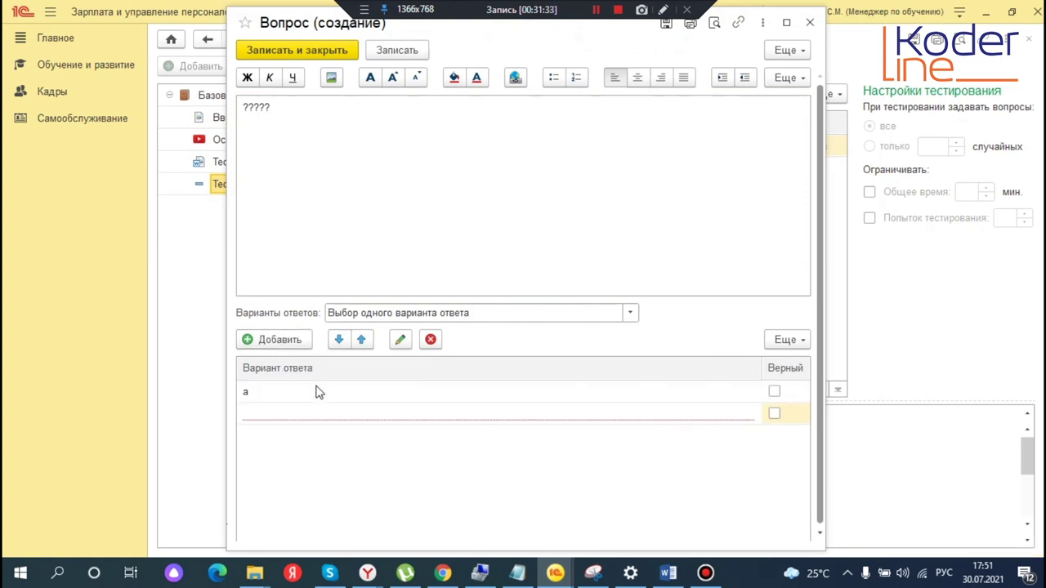
text(б)
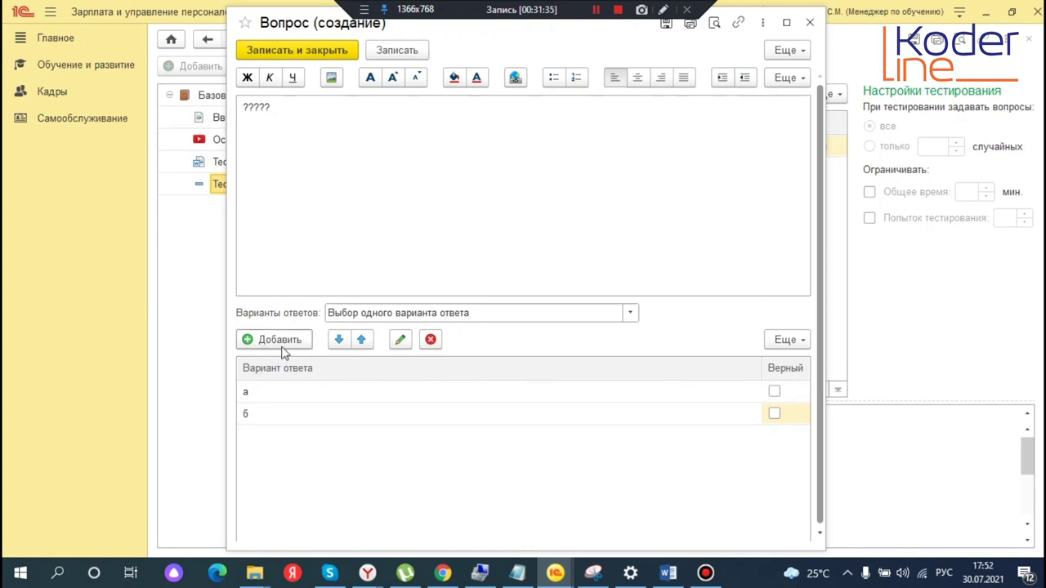
click(388, 453)
click(306, 343)
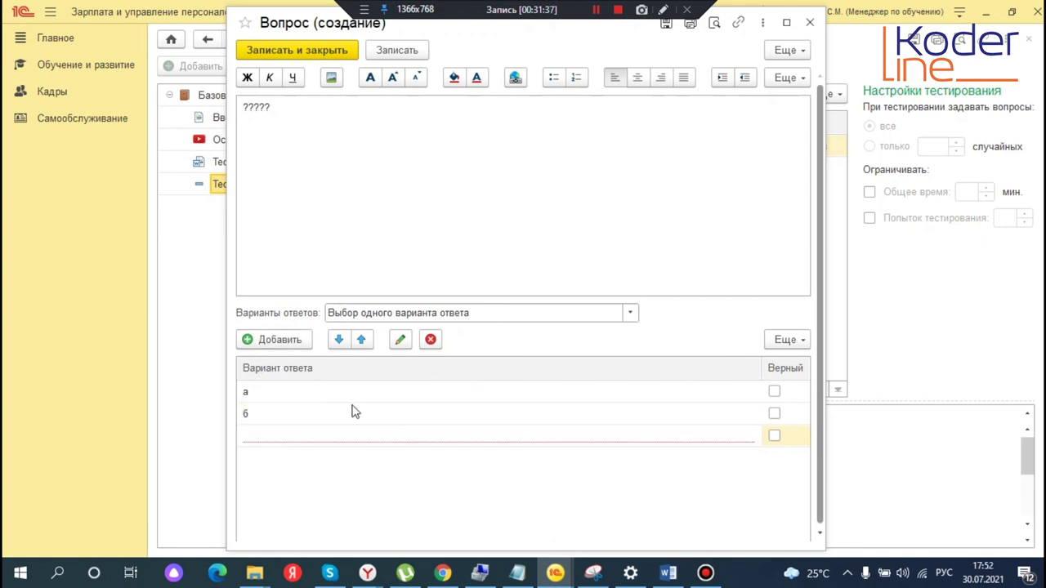
text(с)
click(275, 339)
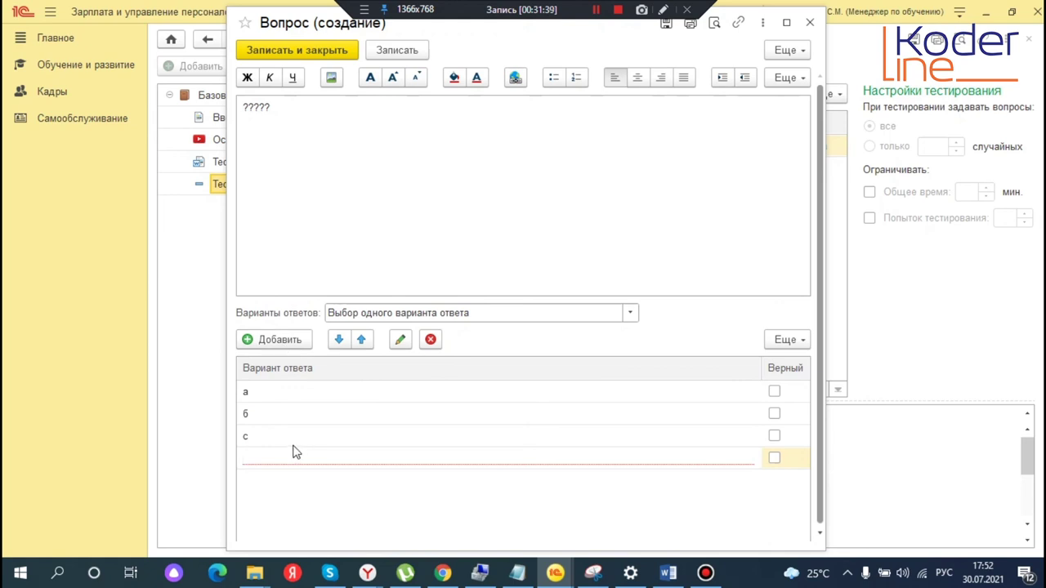
text(д)
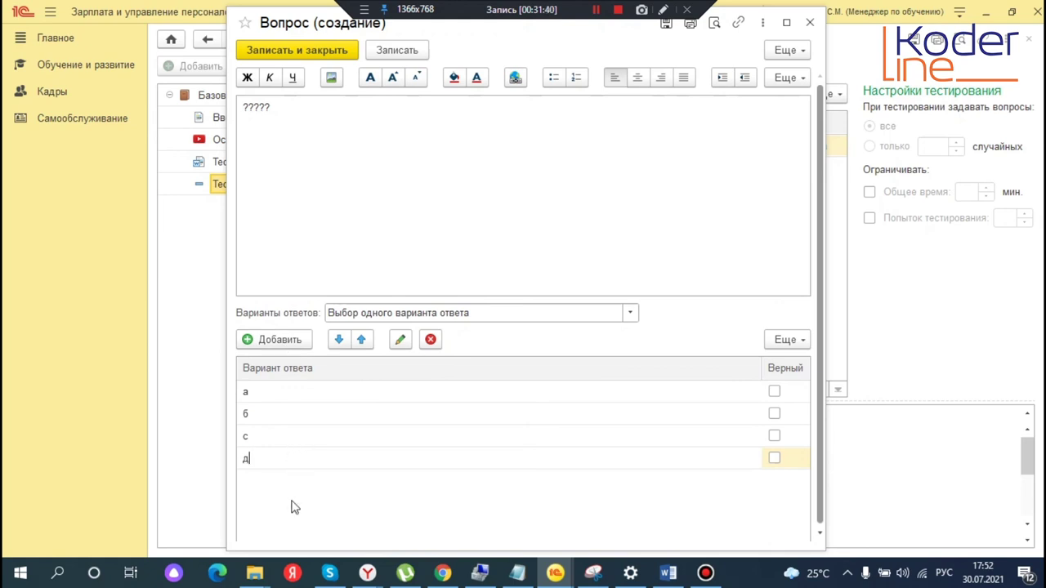
Mark answers а and б as correct for the "?????" question, then save and close it
click(301, 517)
click(775, 392)
click(776, 414)
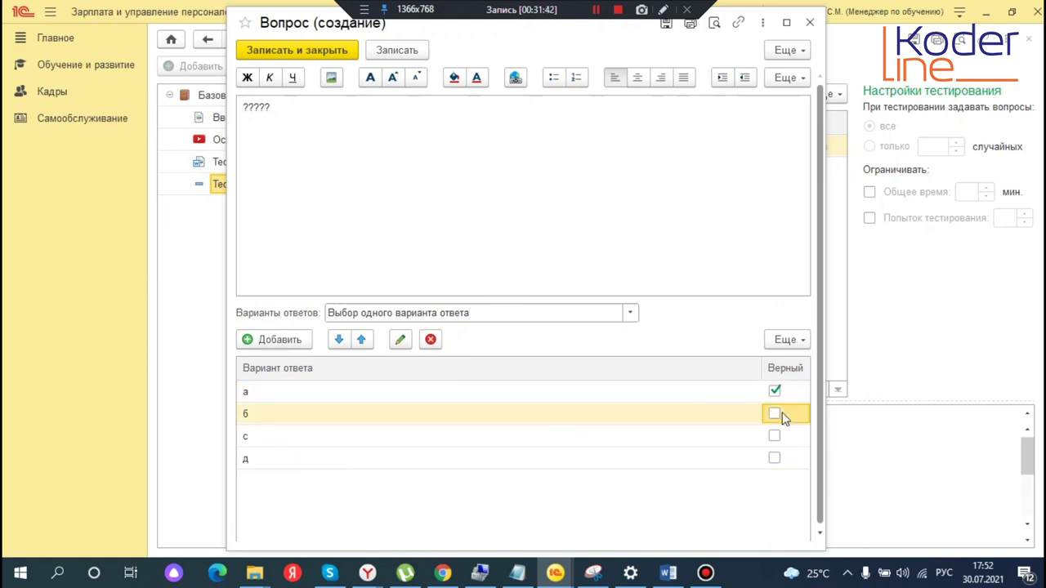
click(775, 414)
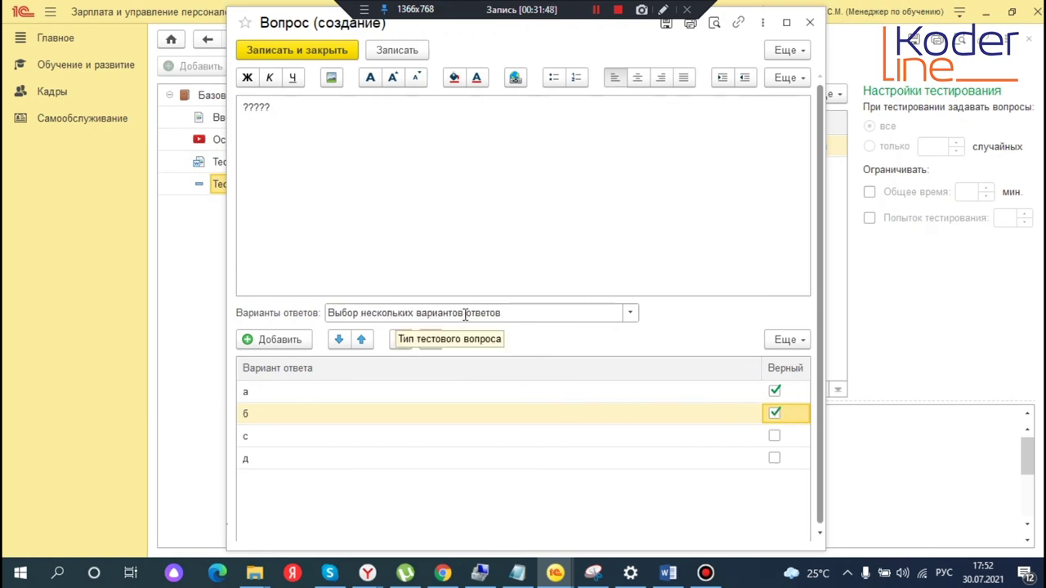
click(311, 48)
Create a third question "????????" with answer options 11, 22, 33 and 44, mark 11 as correct, and save and close it
click(484, 97)
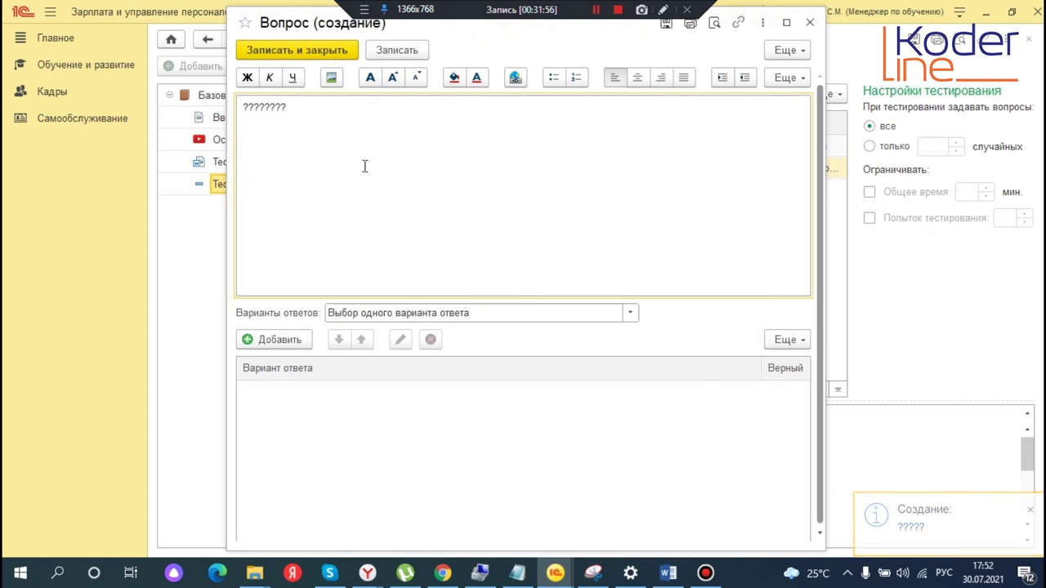
click(284, 339)
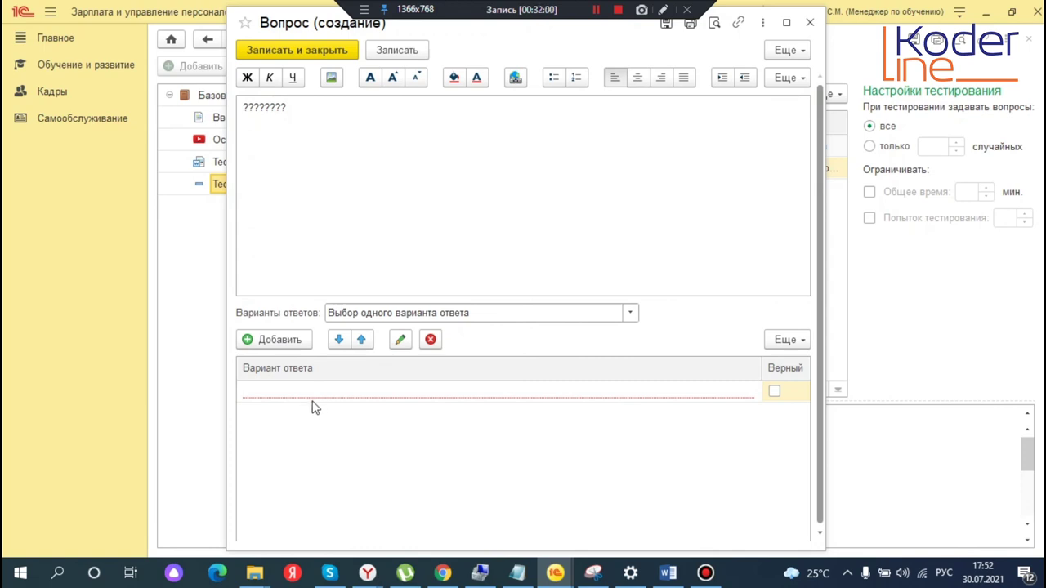
text(11)
click(280, 340)
text(22)
click(281, 340)
text(33)
click(282, 341)
text(44)
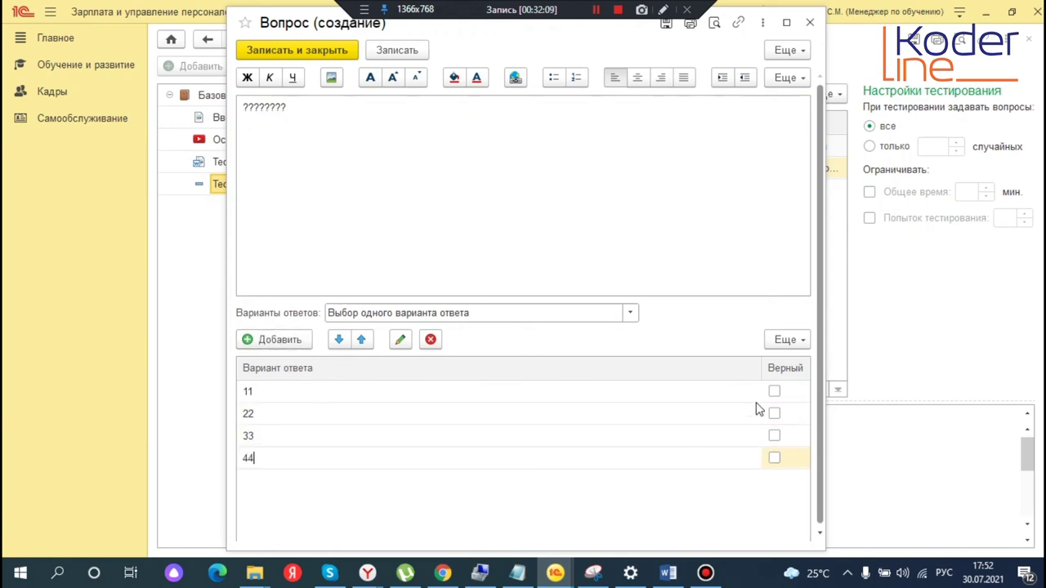
click(774, 392)
click(288, 54)
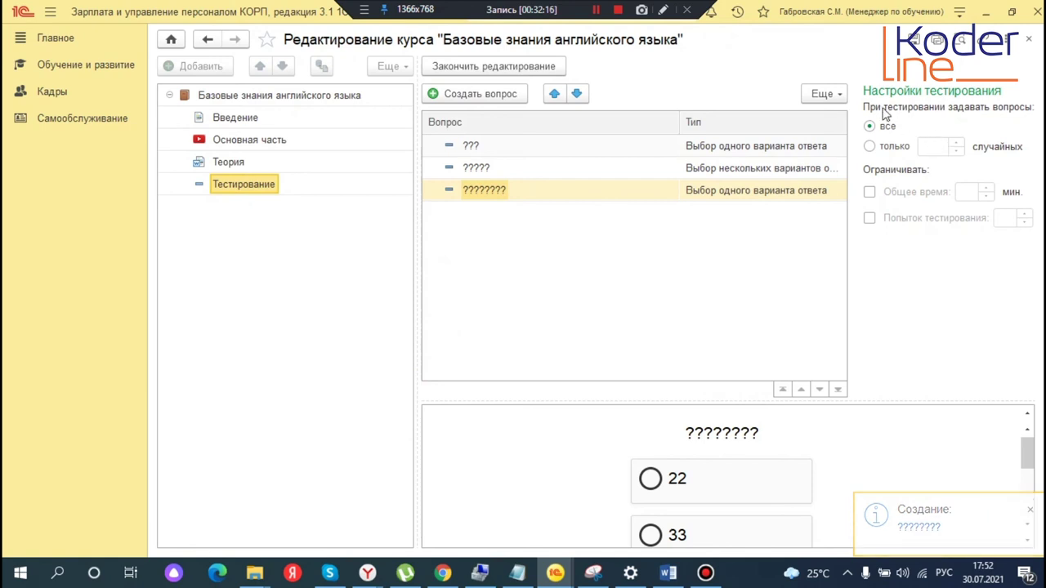
Set the test to ask only 2 random questions, with total time limited to 2 minutes and testing attempts to 2
click(869, 145)
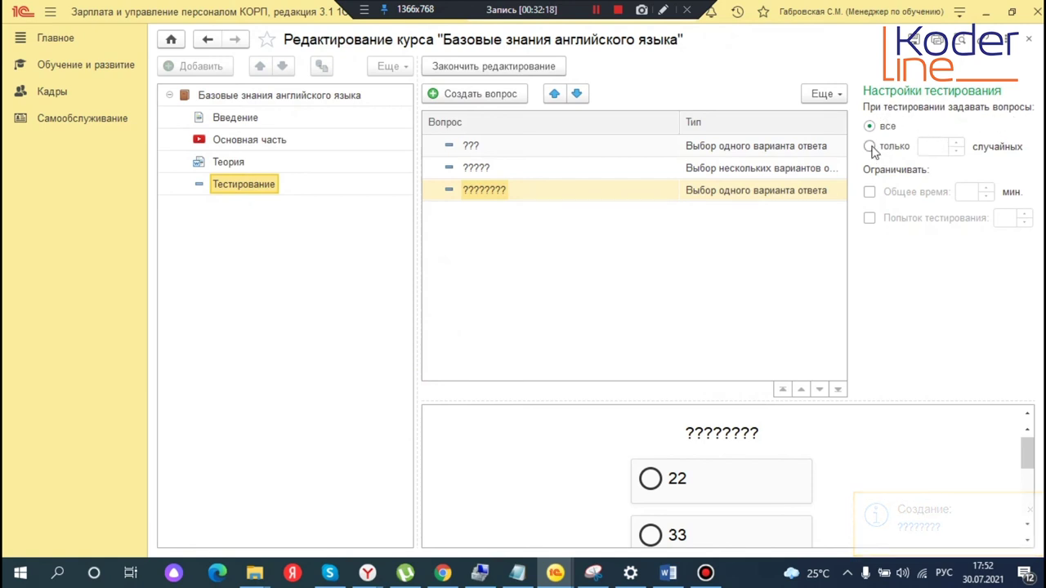
click(956, 143)
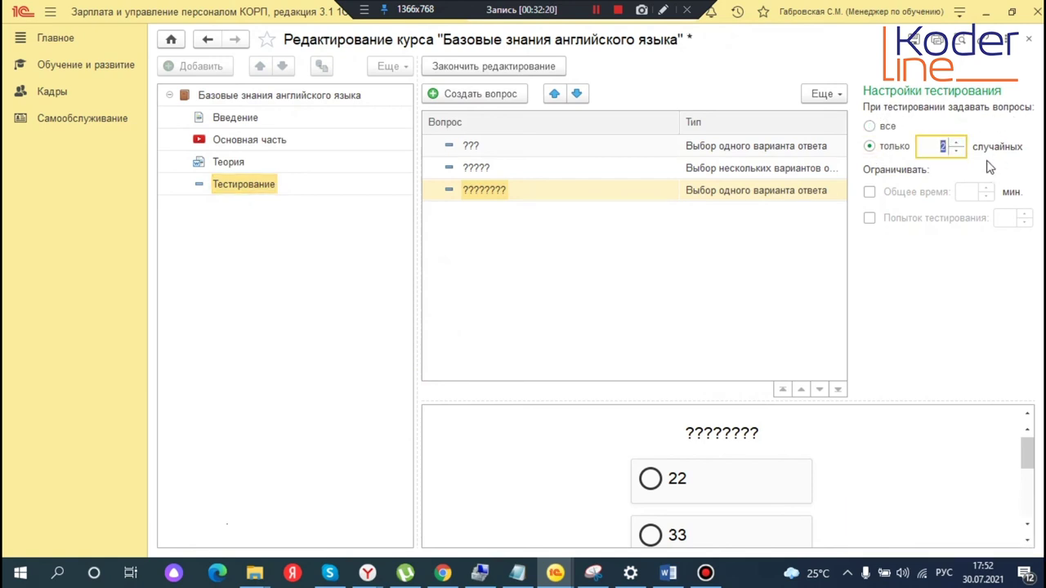
click(869, 191)
click(988, 187)
click(869, 218)
click(1024, 213)
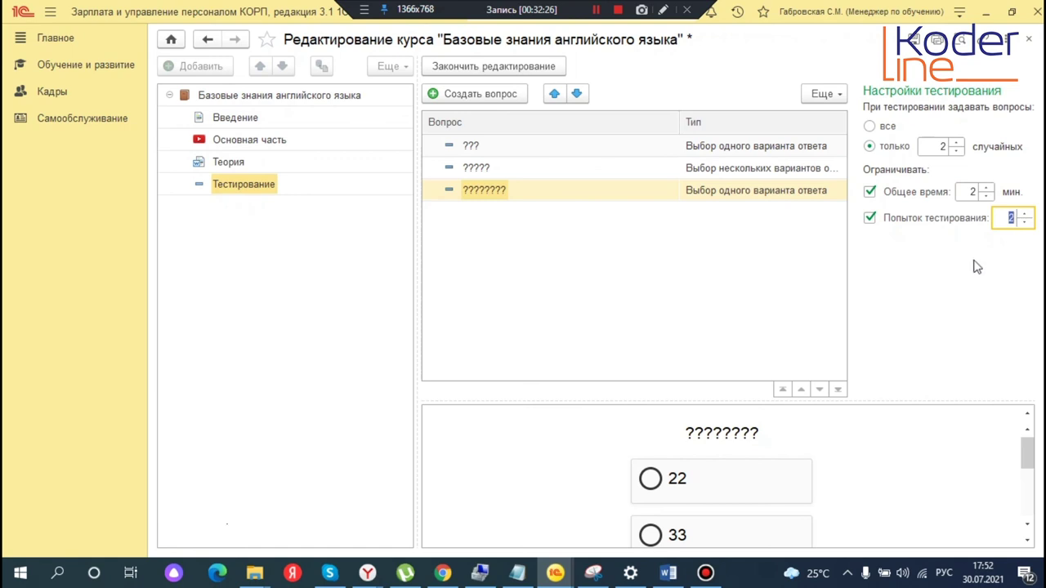
Finish editing the test slide and return to the list of electronic courses
click(513, 68)
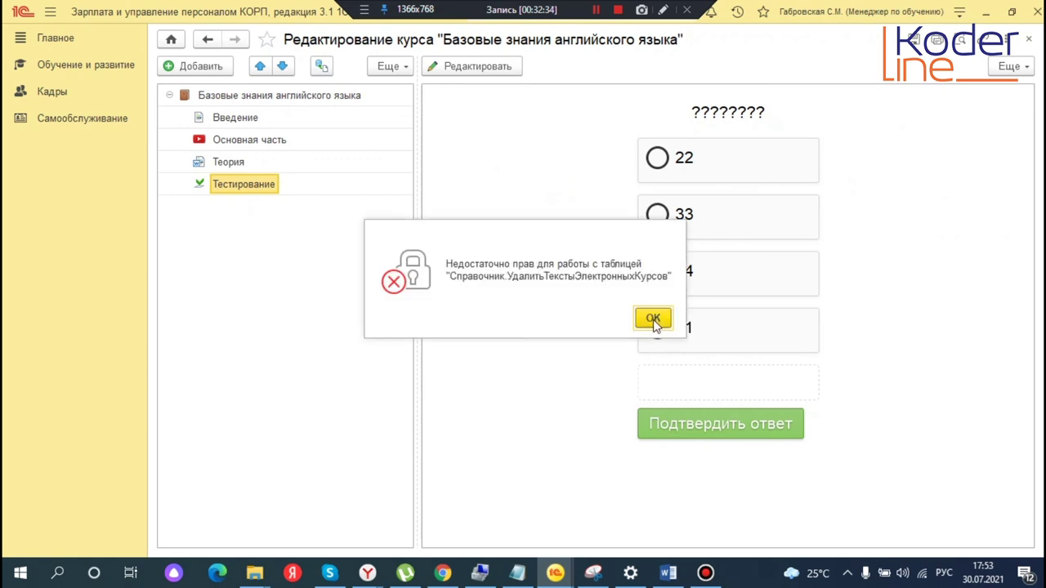
click(653, 319)
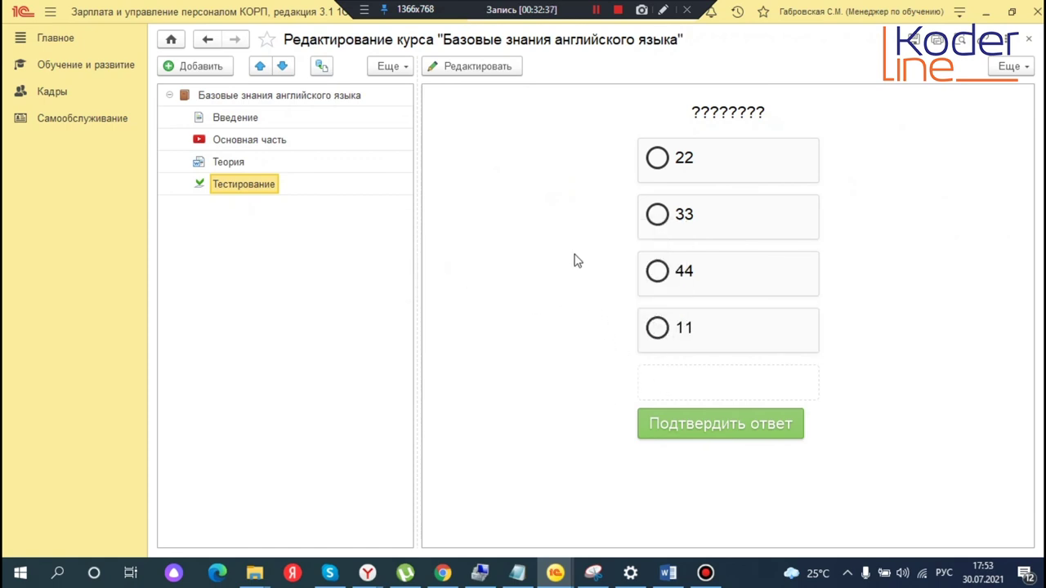
key(Escape)
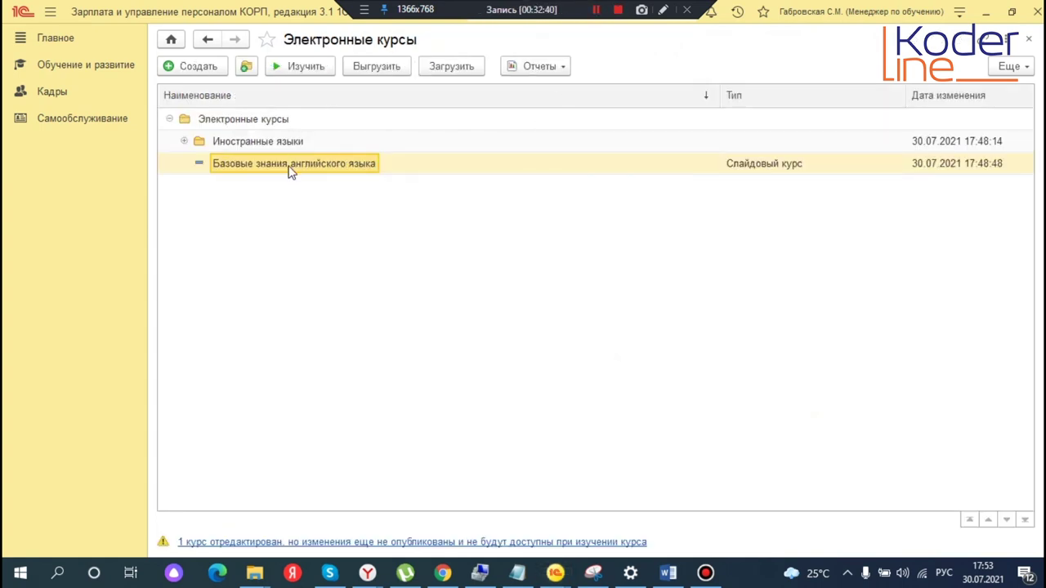
Look over the study command and the reports offered for the course "Базовые знания английского языка"
click(301, 71)
click(540, 69)
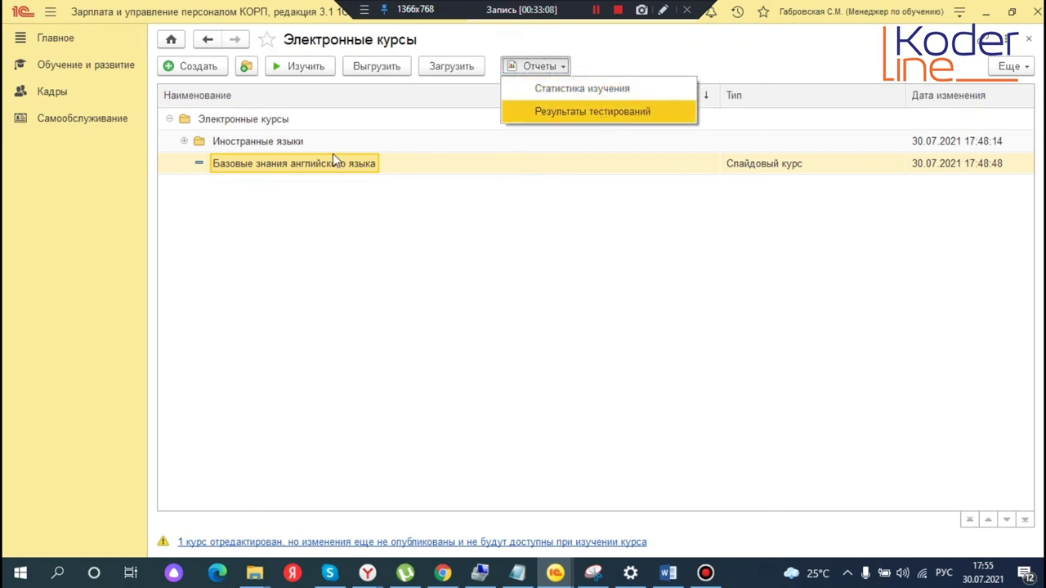
click(350, 170)
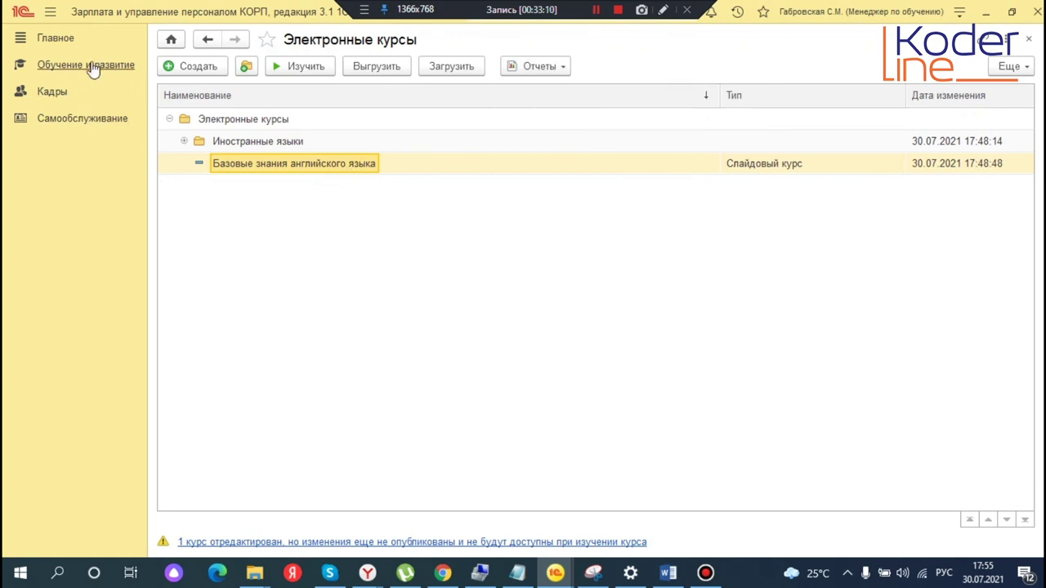
Open the training and development reports (Отчеты по обучению и развитию)
click(91, 67)
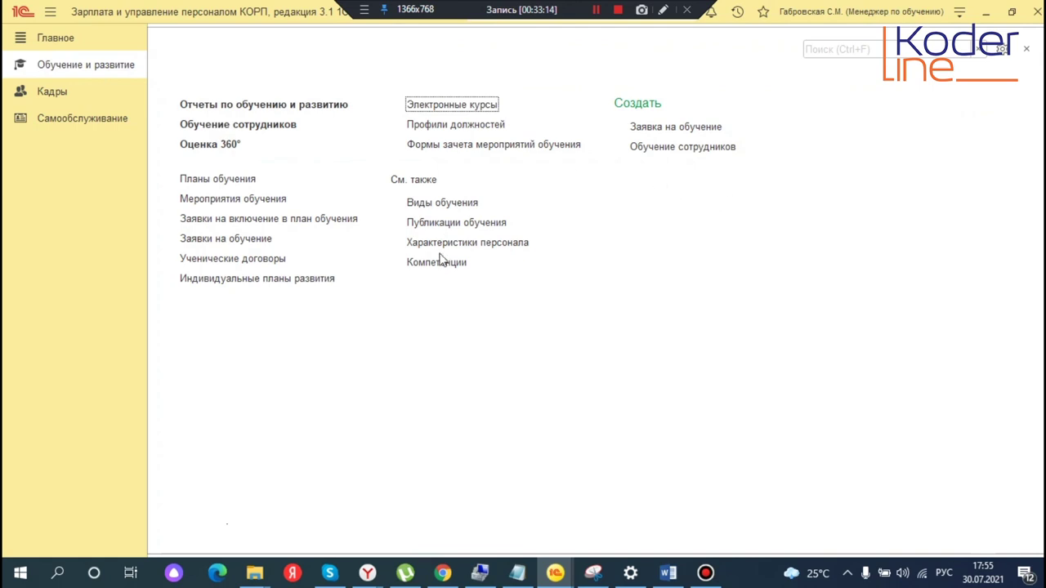
click(265, 107)
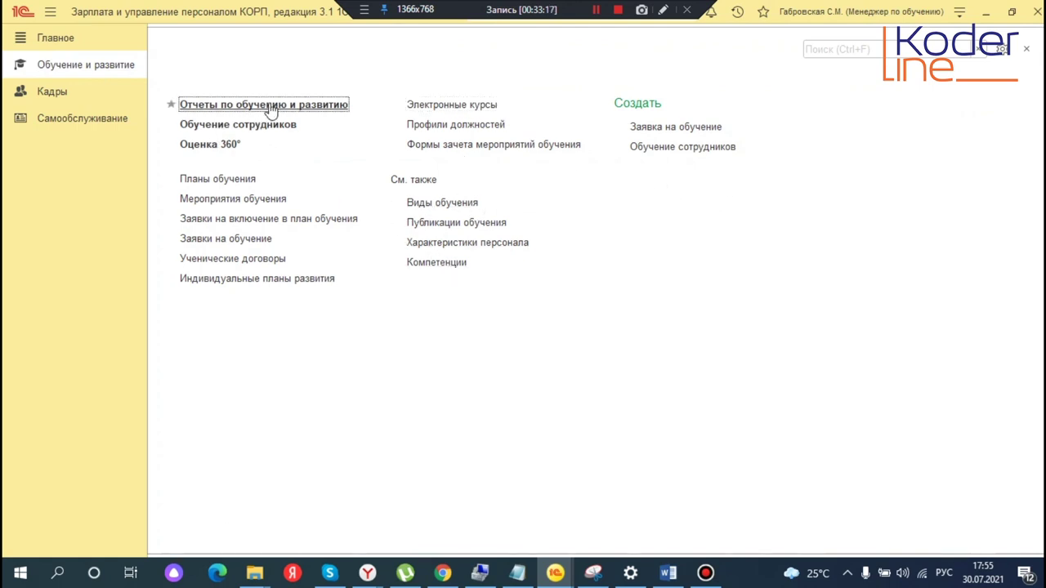